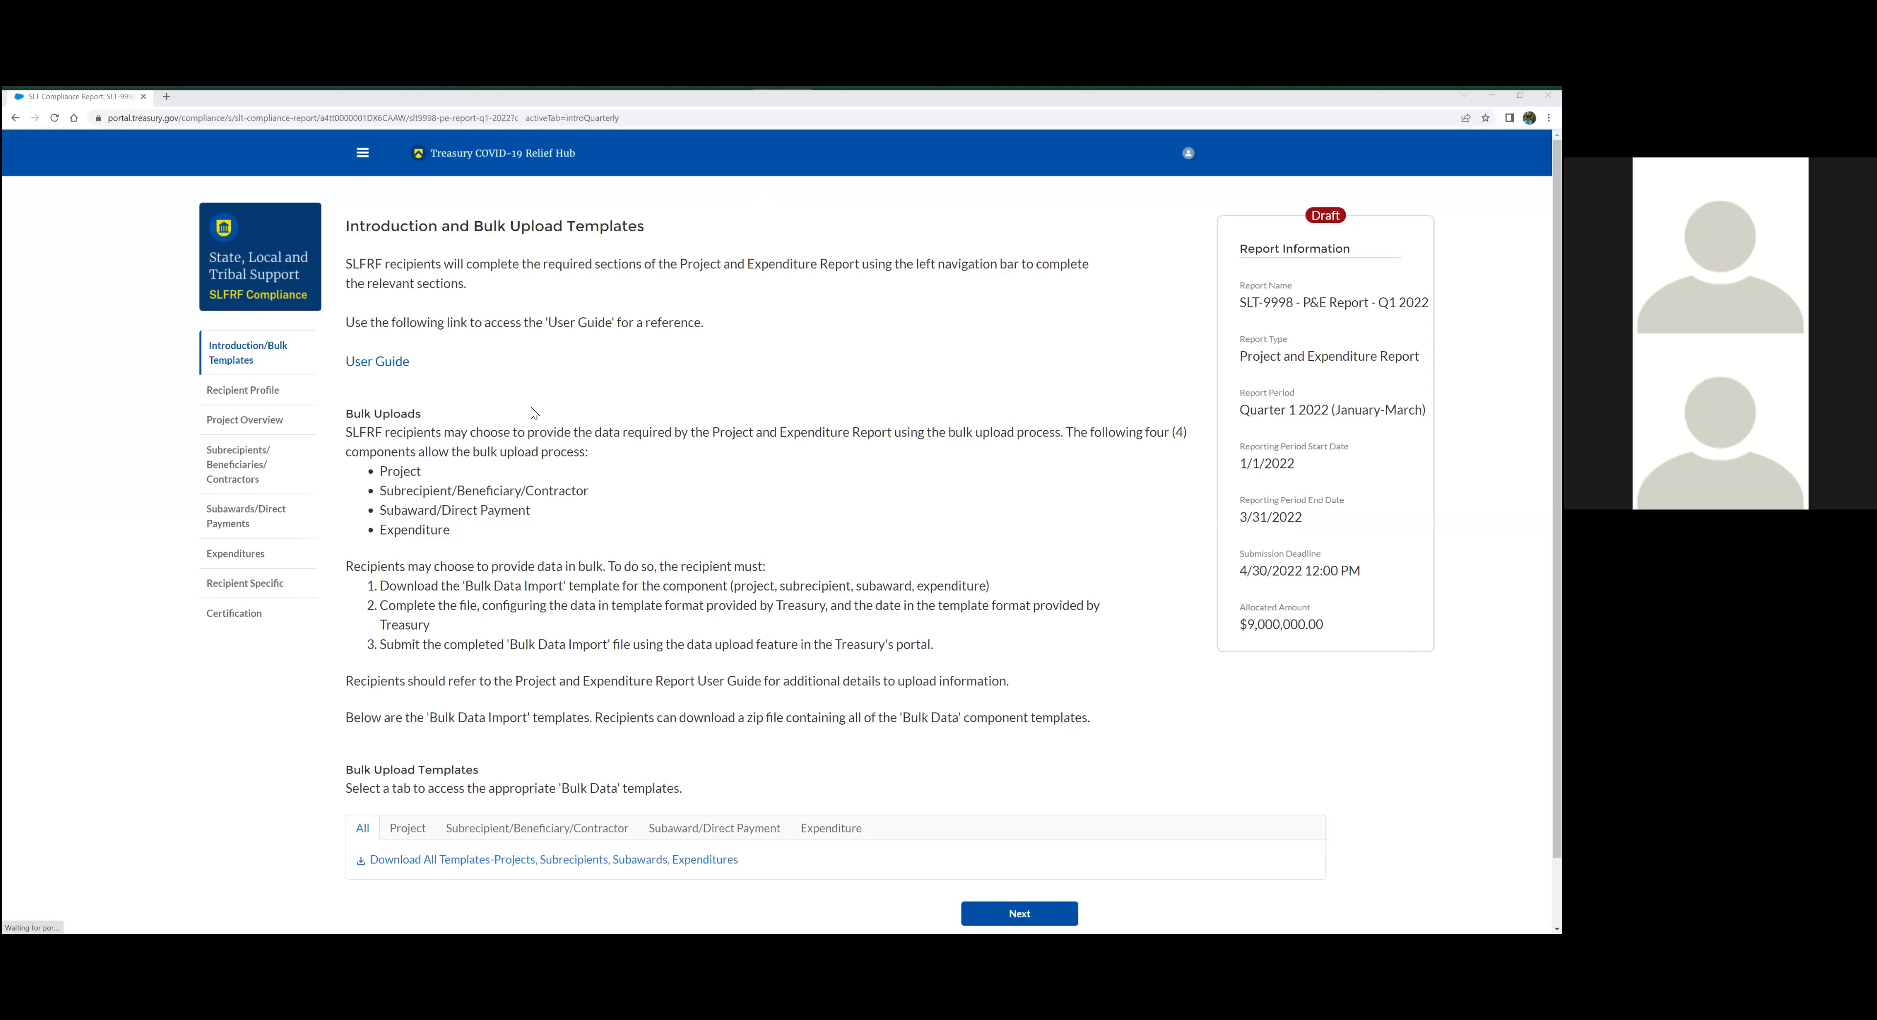
Review the Bulk Uploads instructions on the Introduction and Bulk Upload Templates page
left_click(448, 248)
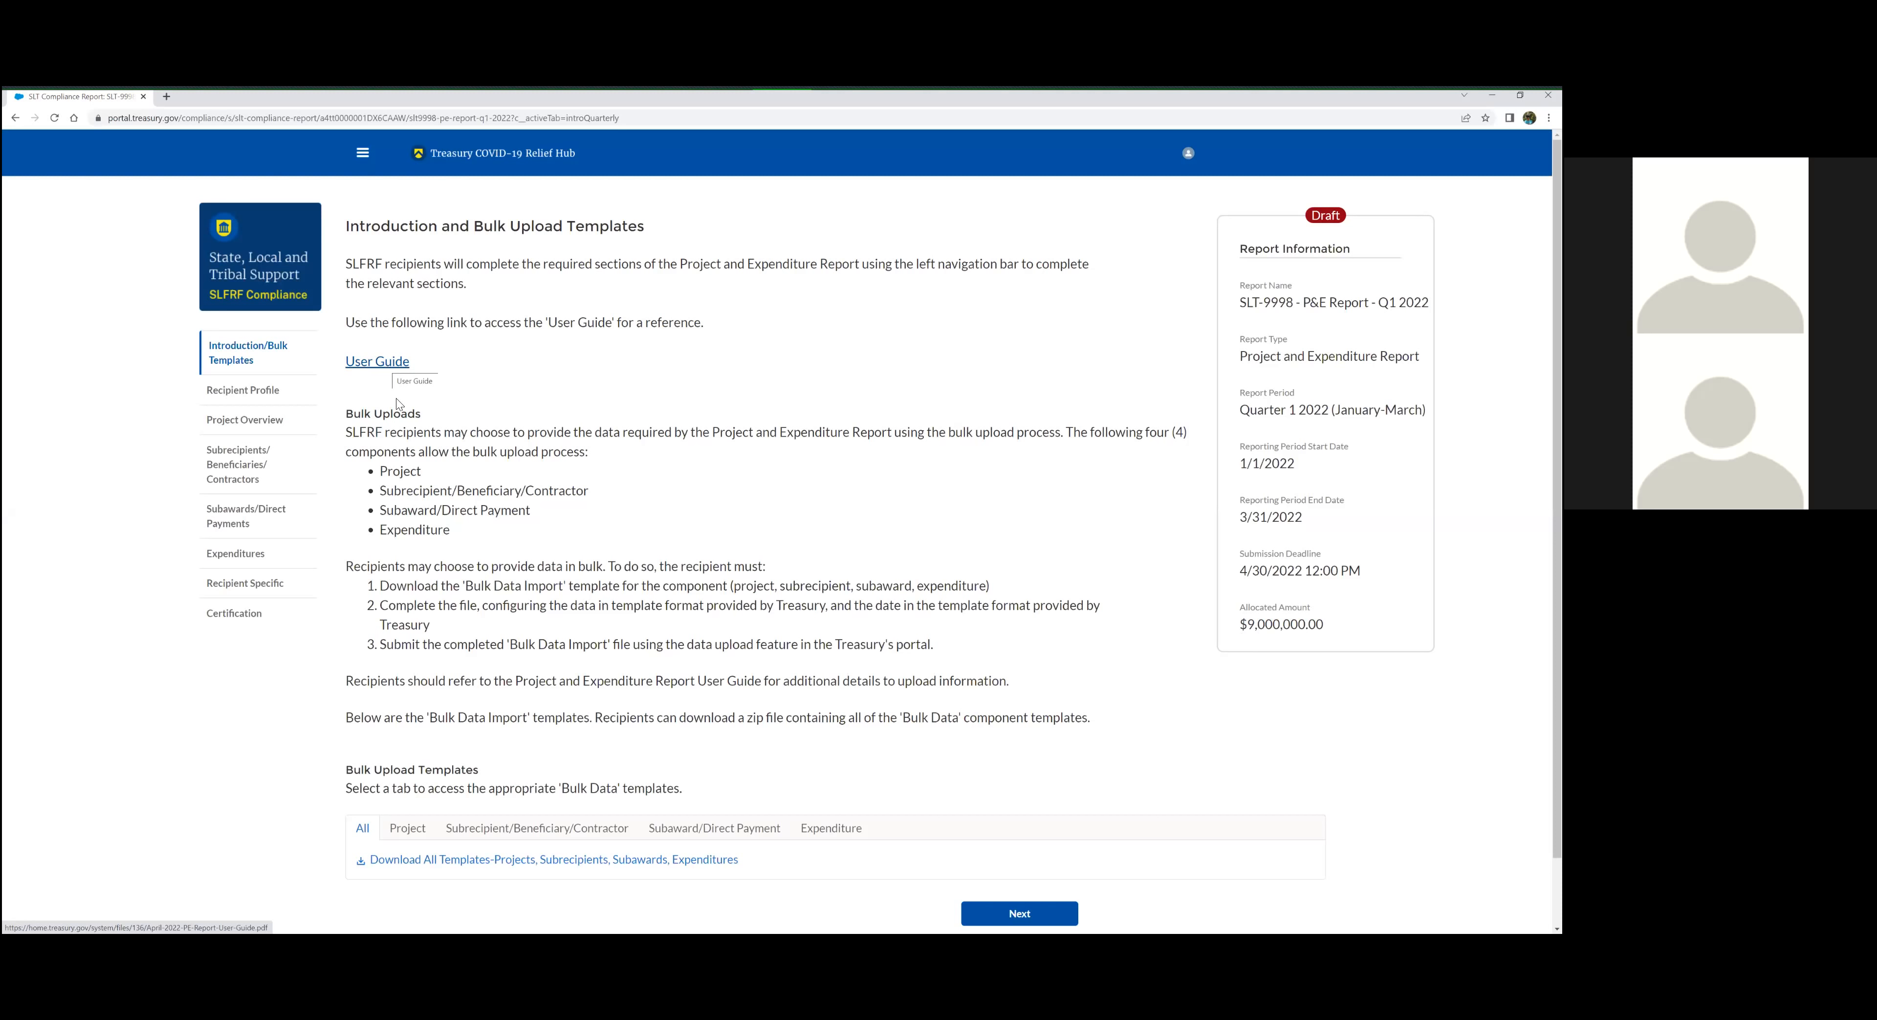
left_click_drag(349, 412, 623, 644)
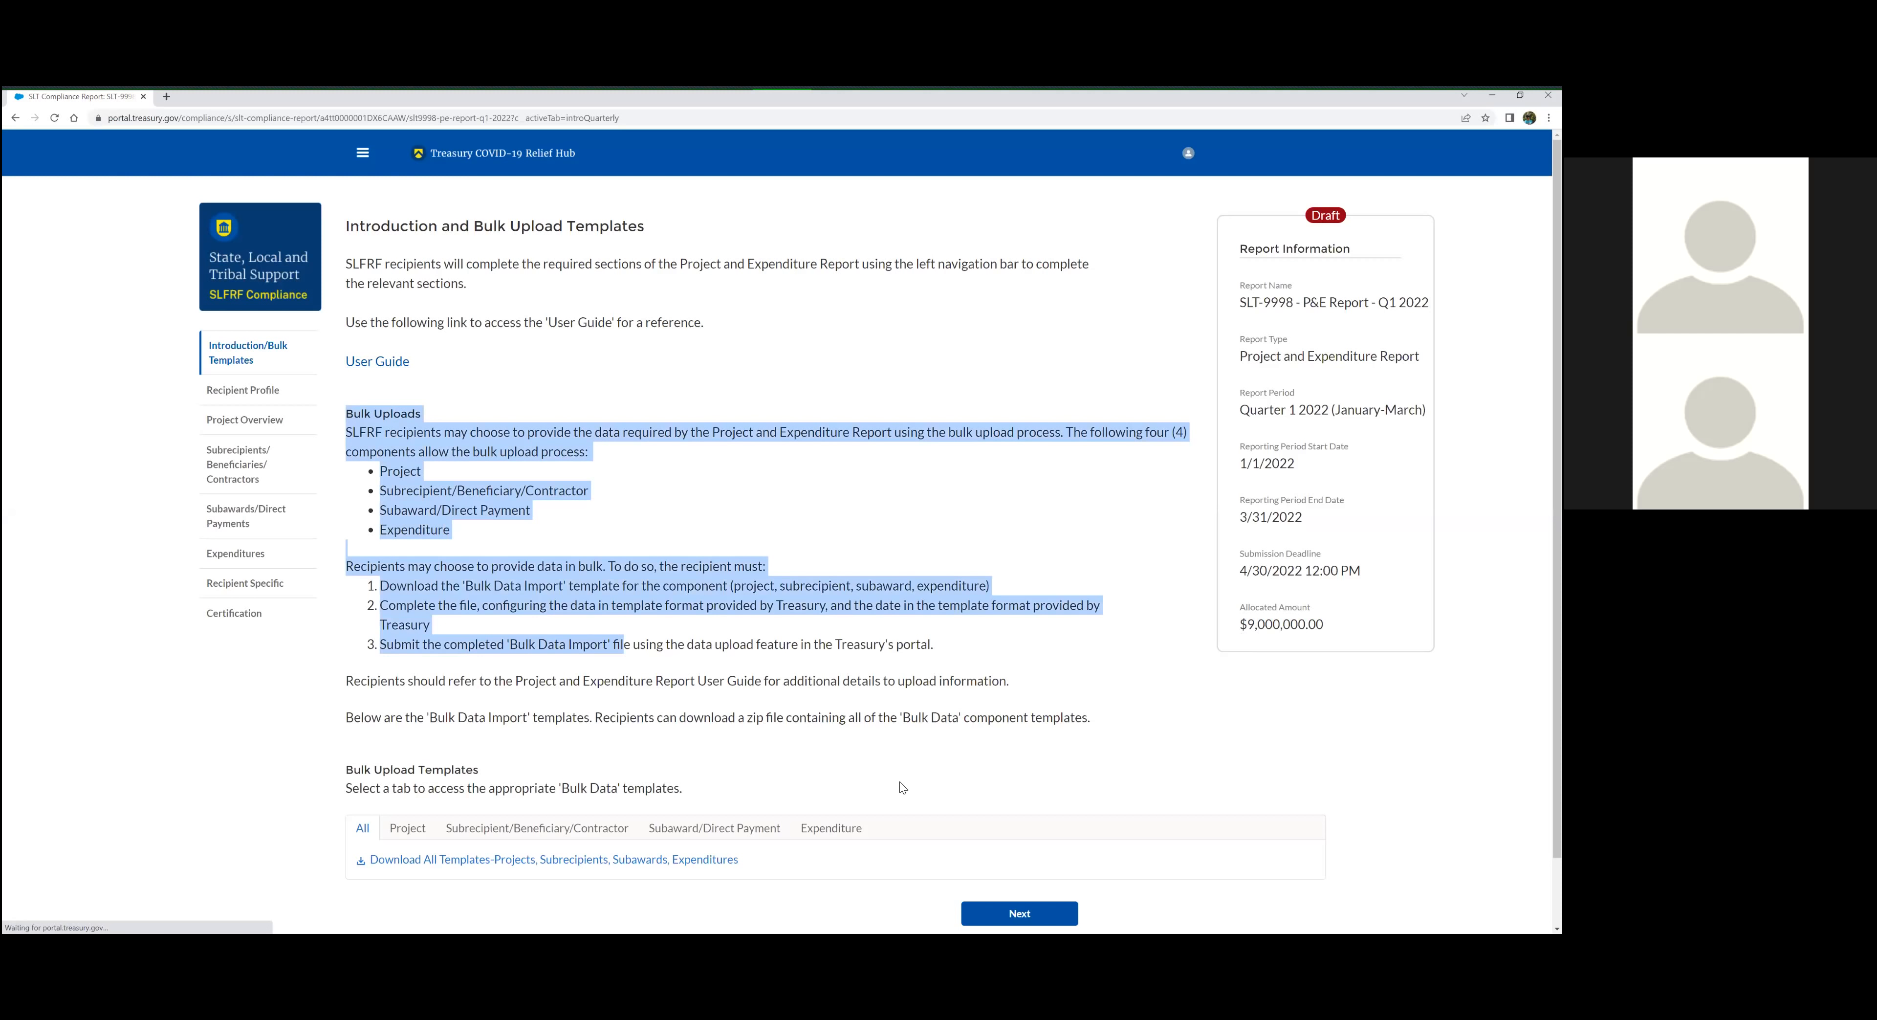
left_click_drag(901, 786, 921, 797)
left_click(924, 798)
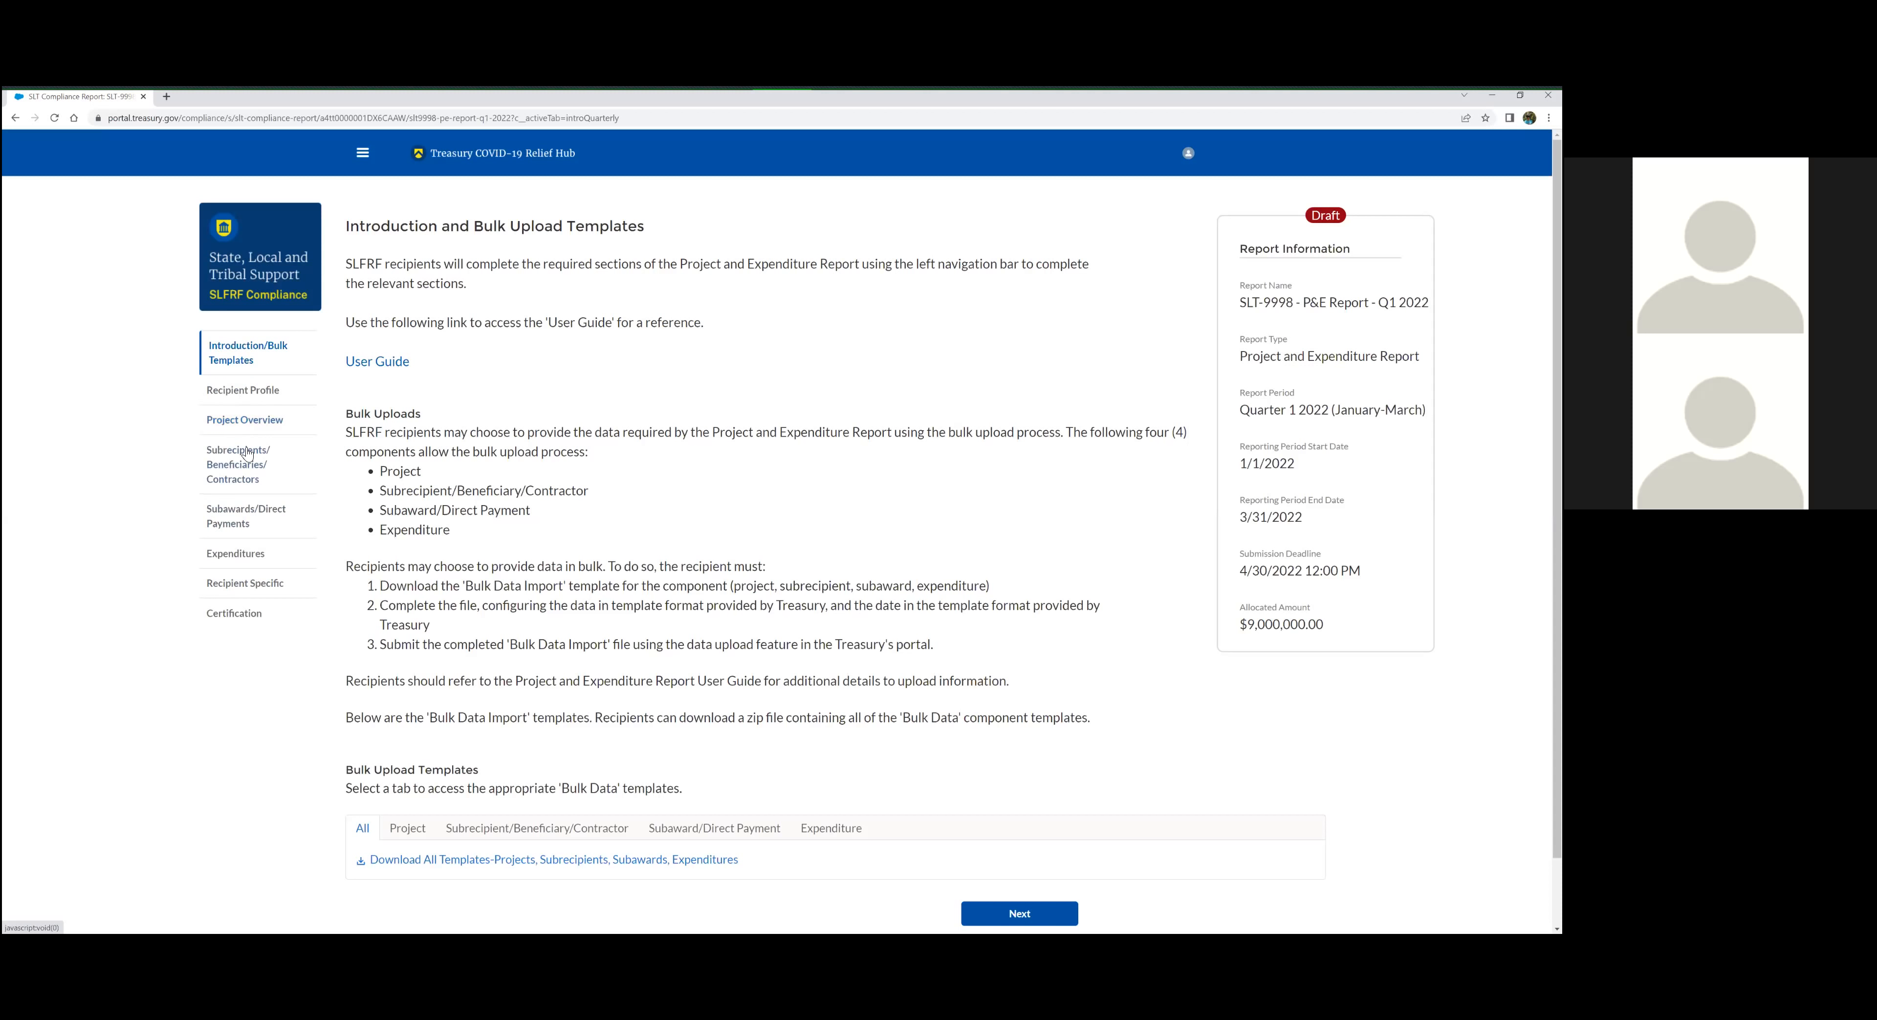
Open the Recipient Profile section and check the recipient information and the discrepancies field
left_click(247, 395)
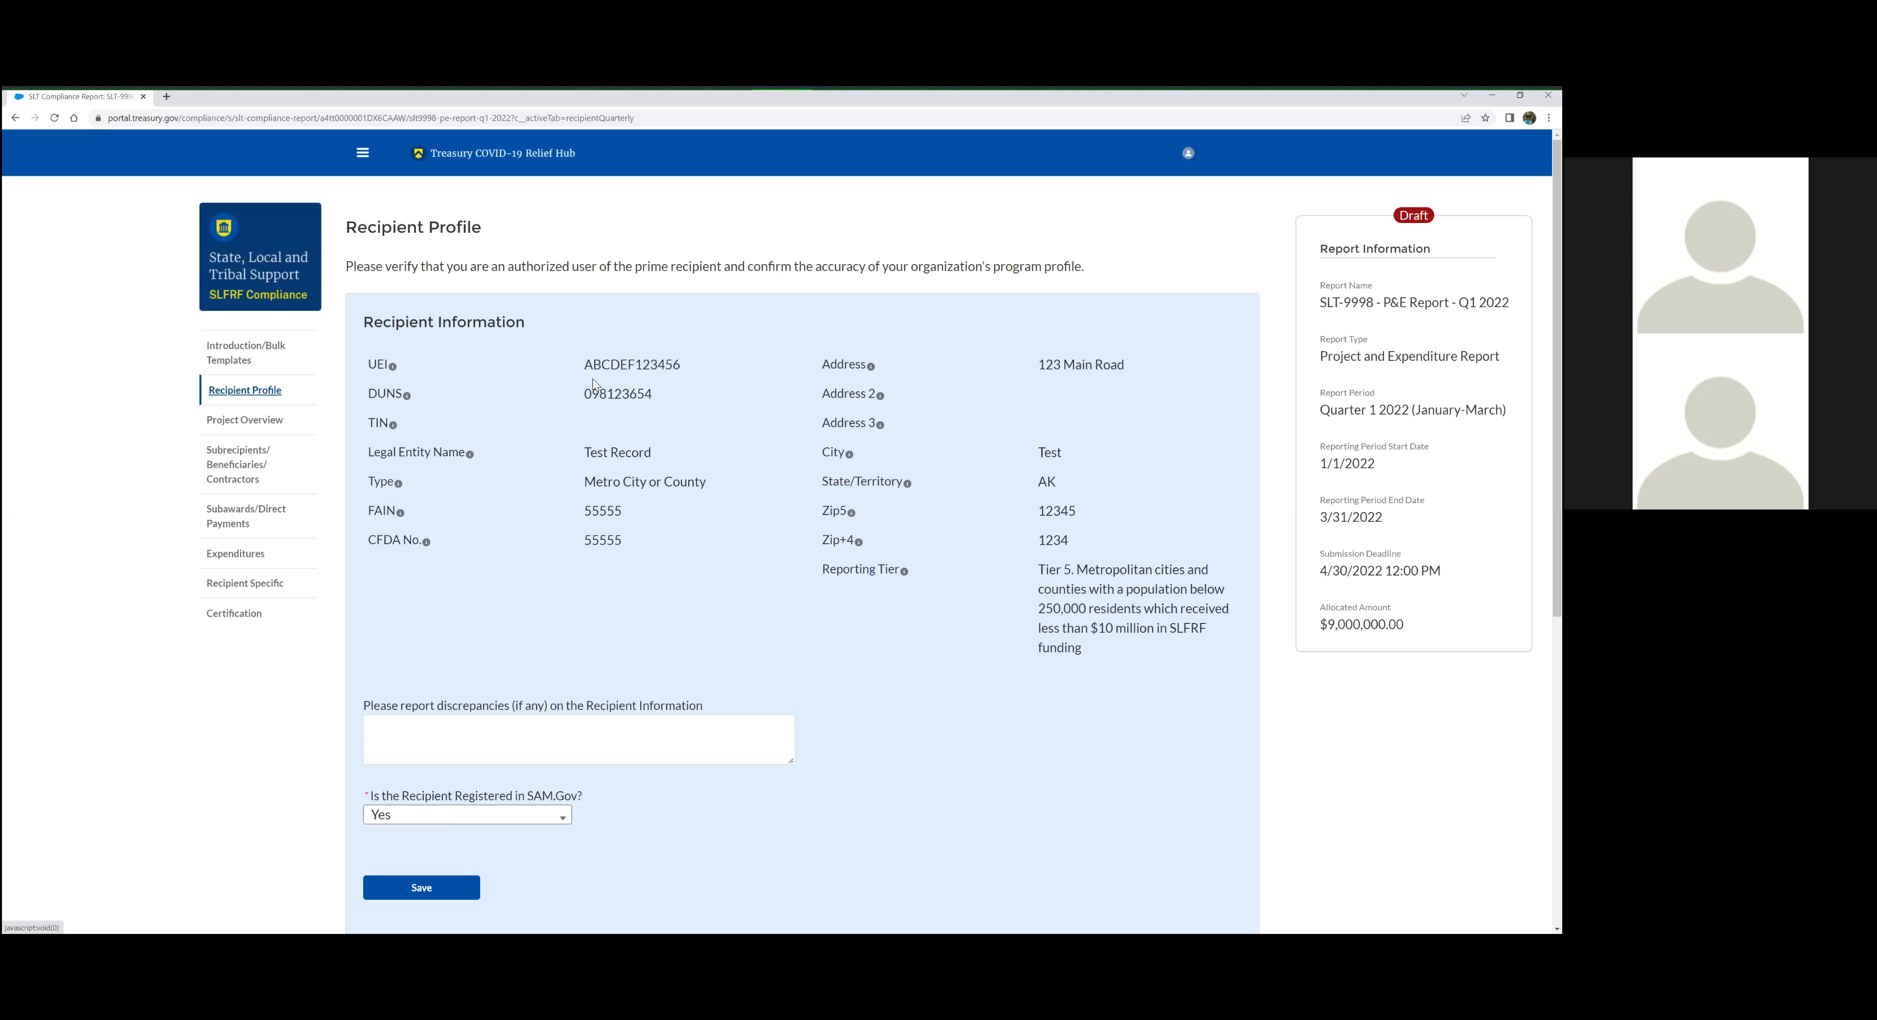
double_click(654, 399)
scroll(551, 556, "down", 1)
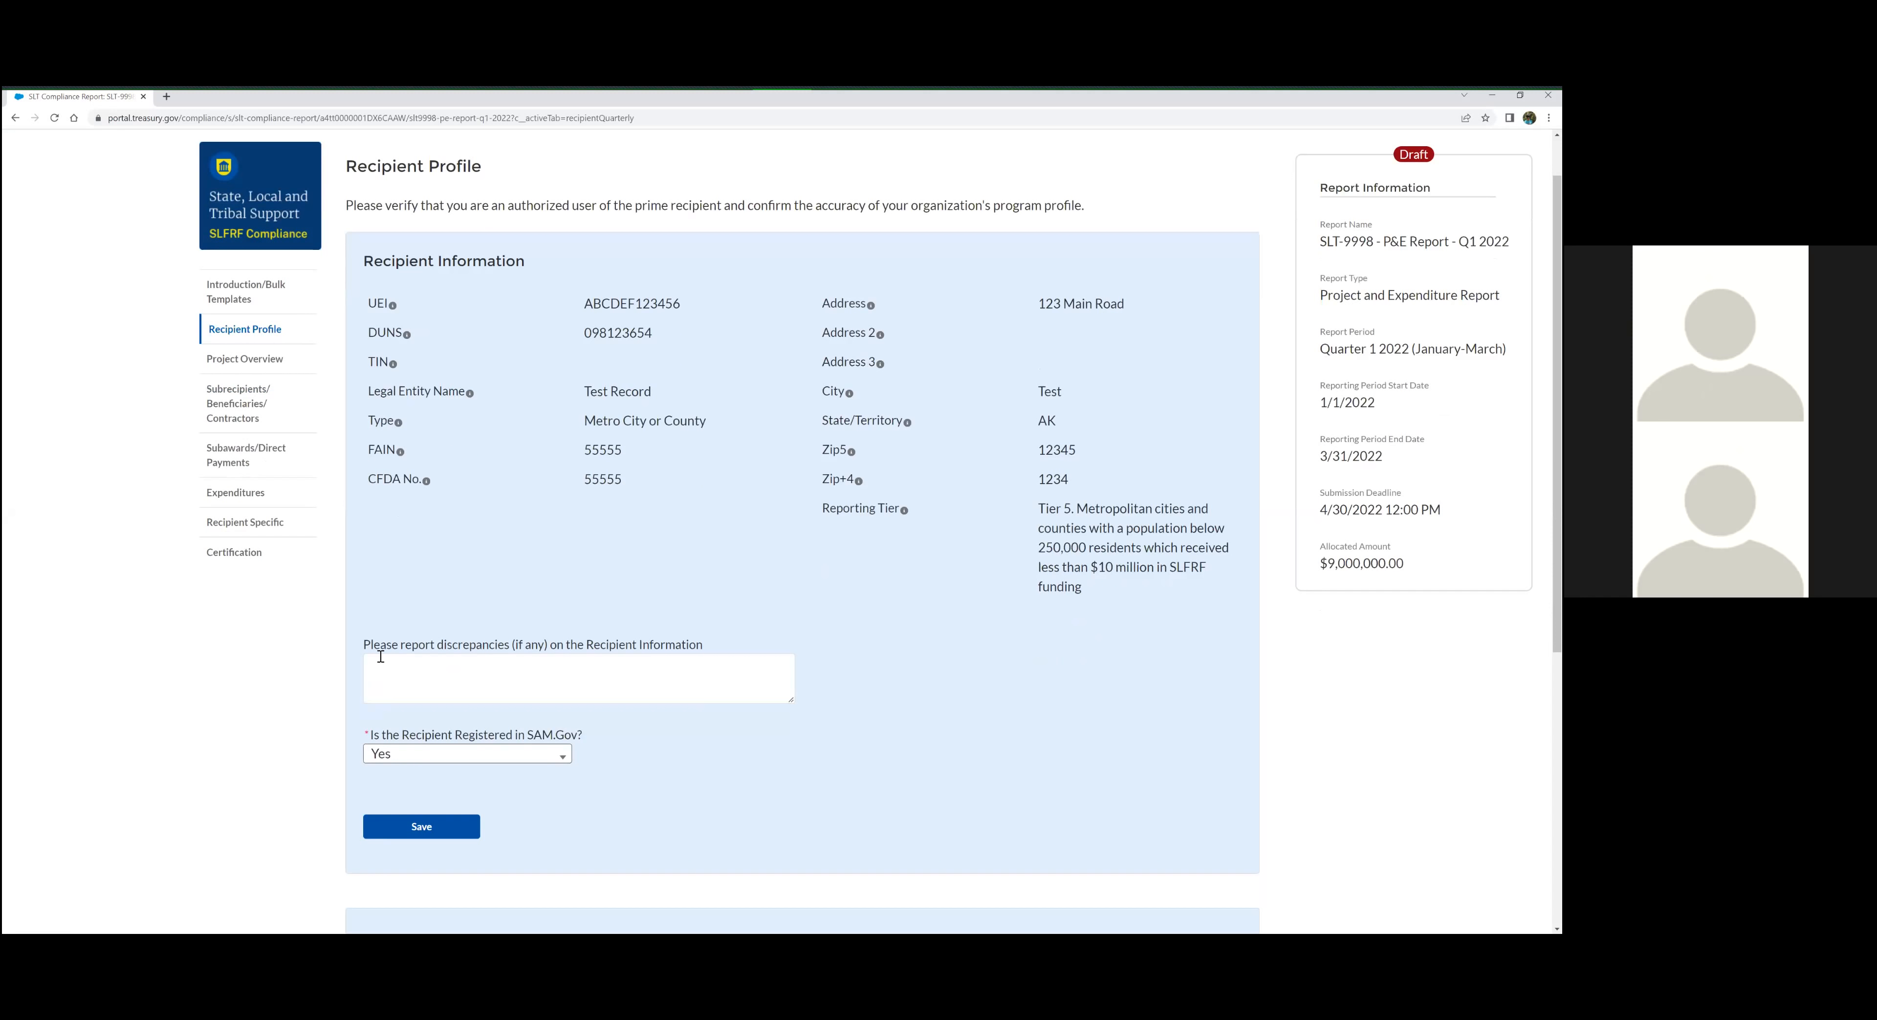
left_click(568, 682)
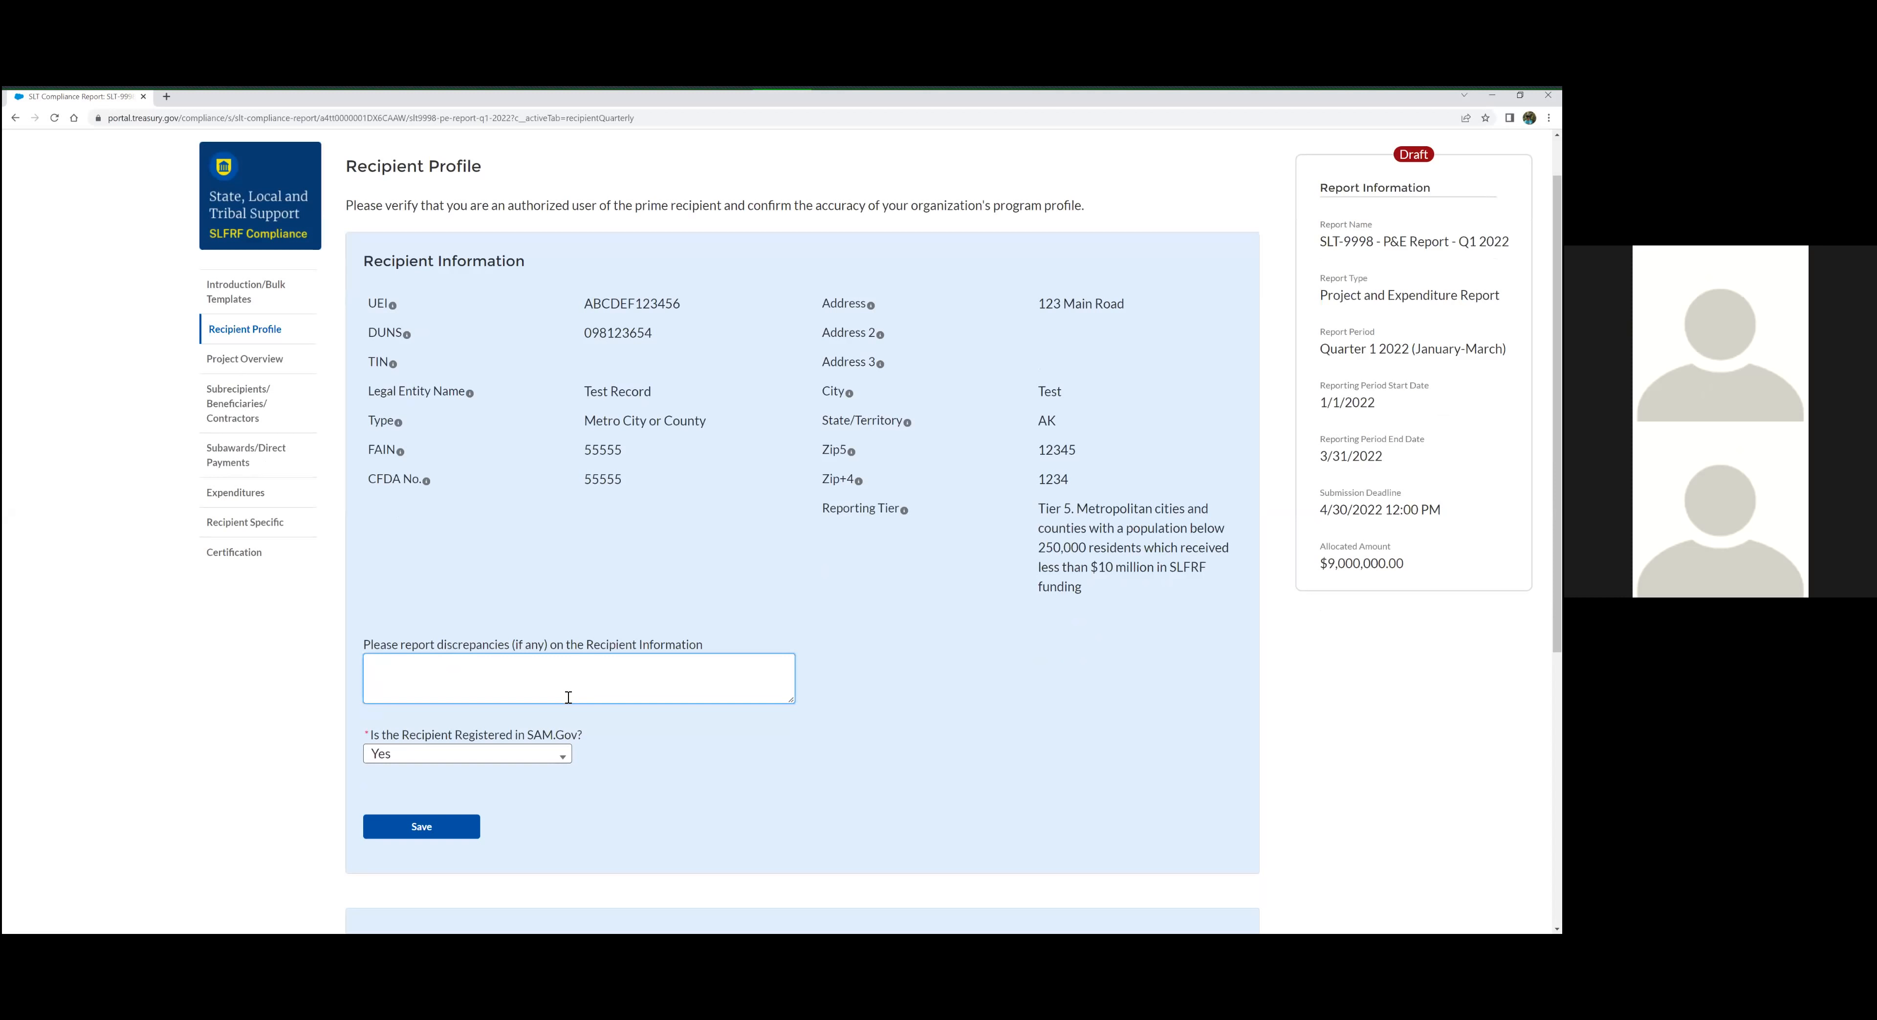
left_click(372, 740)
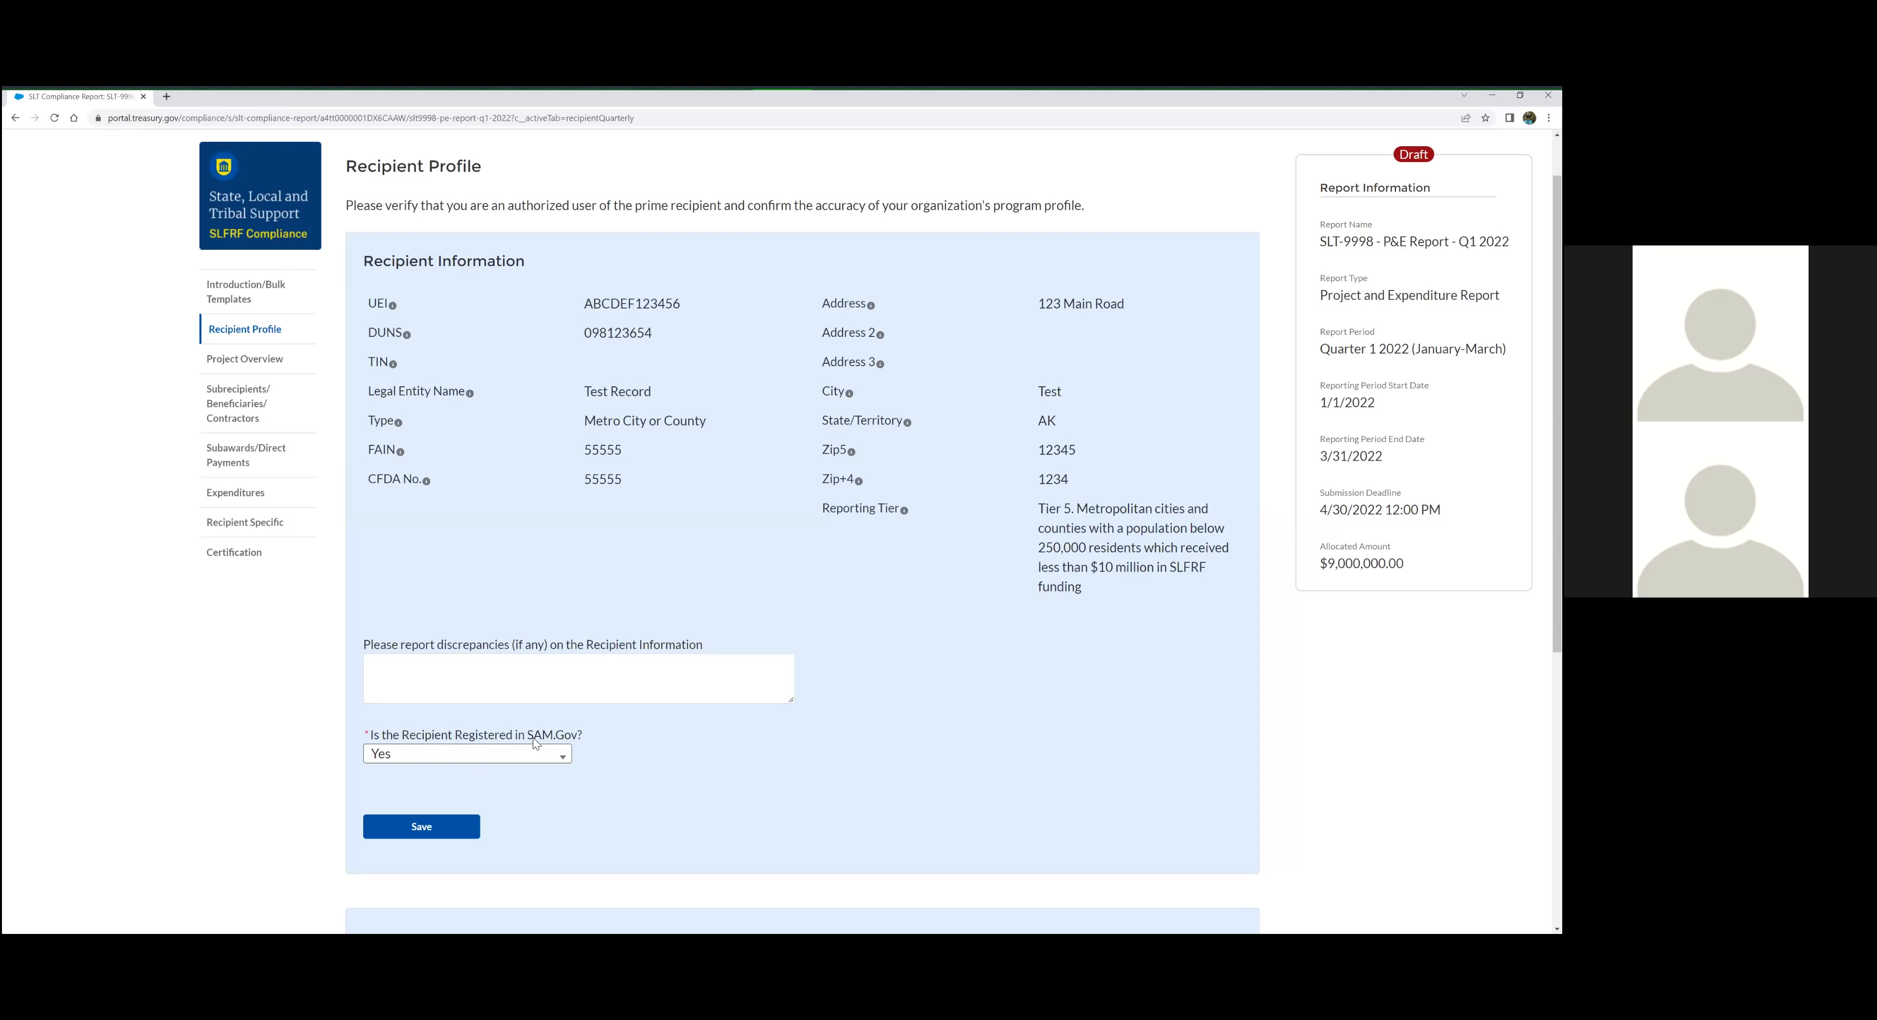
Set the answer on whether the recipient is registered in SAM.Gov to No
left_click(540, 760)
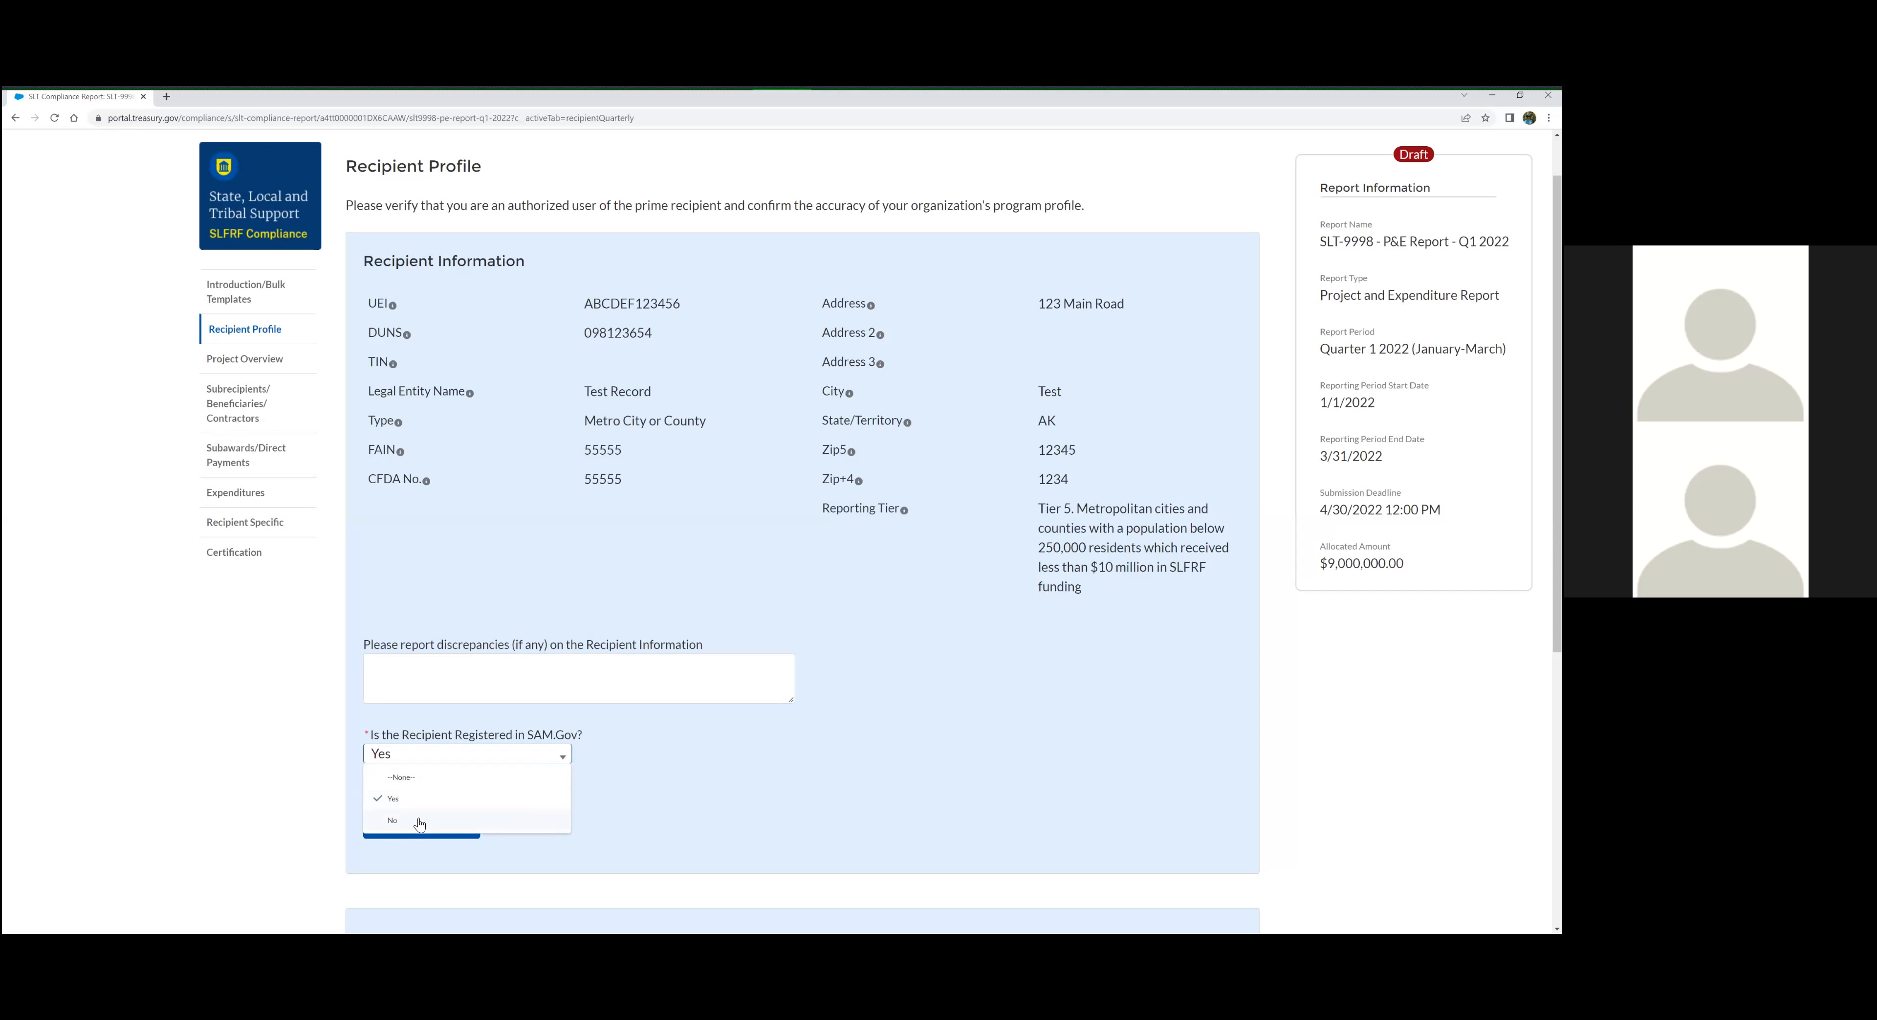
left_click_drag(419, 819, 422, 804)
left_click(434, 752)
left_click(432, 750)
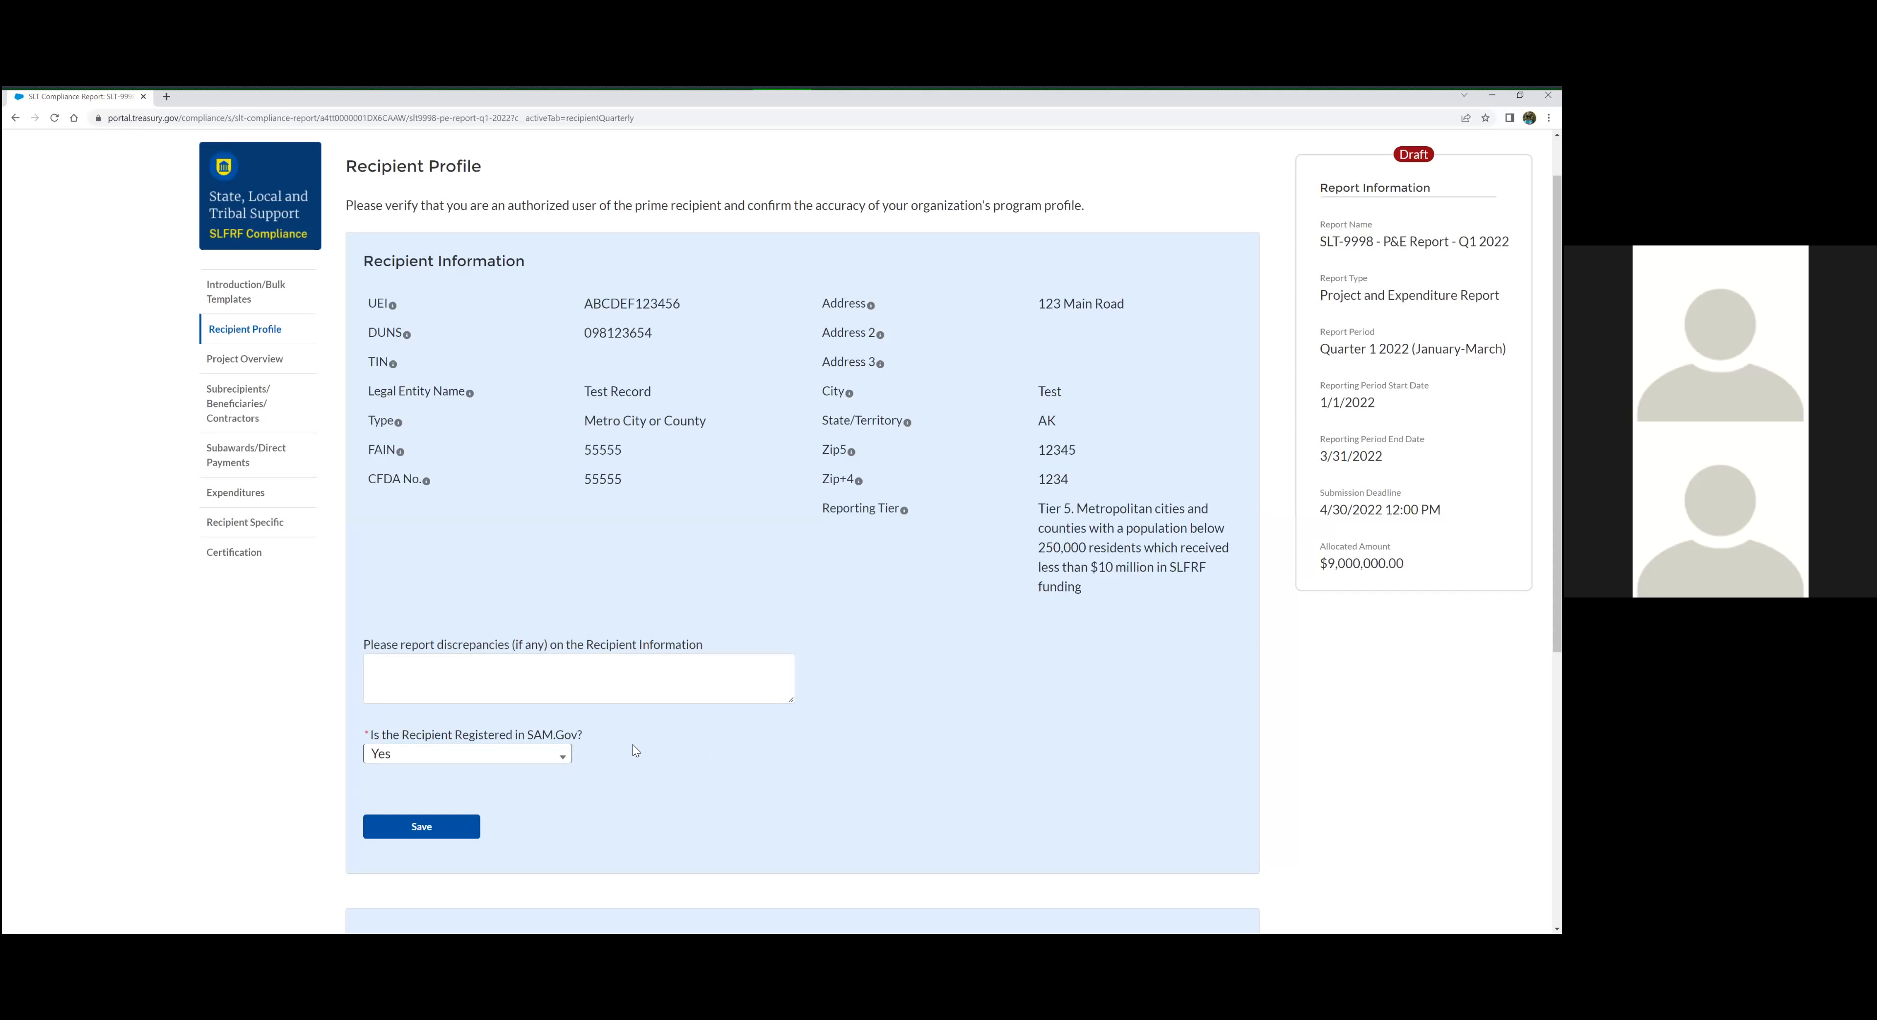
left_click(554, 757)
left_click(437, 820)
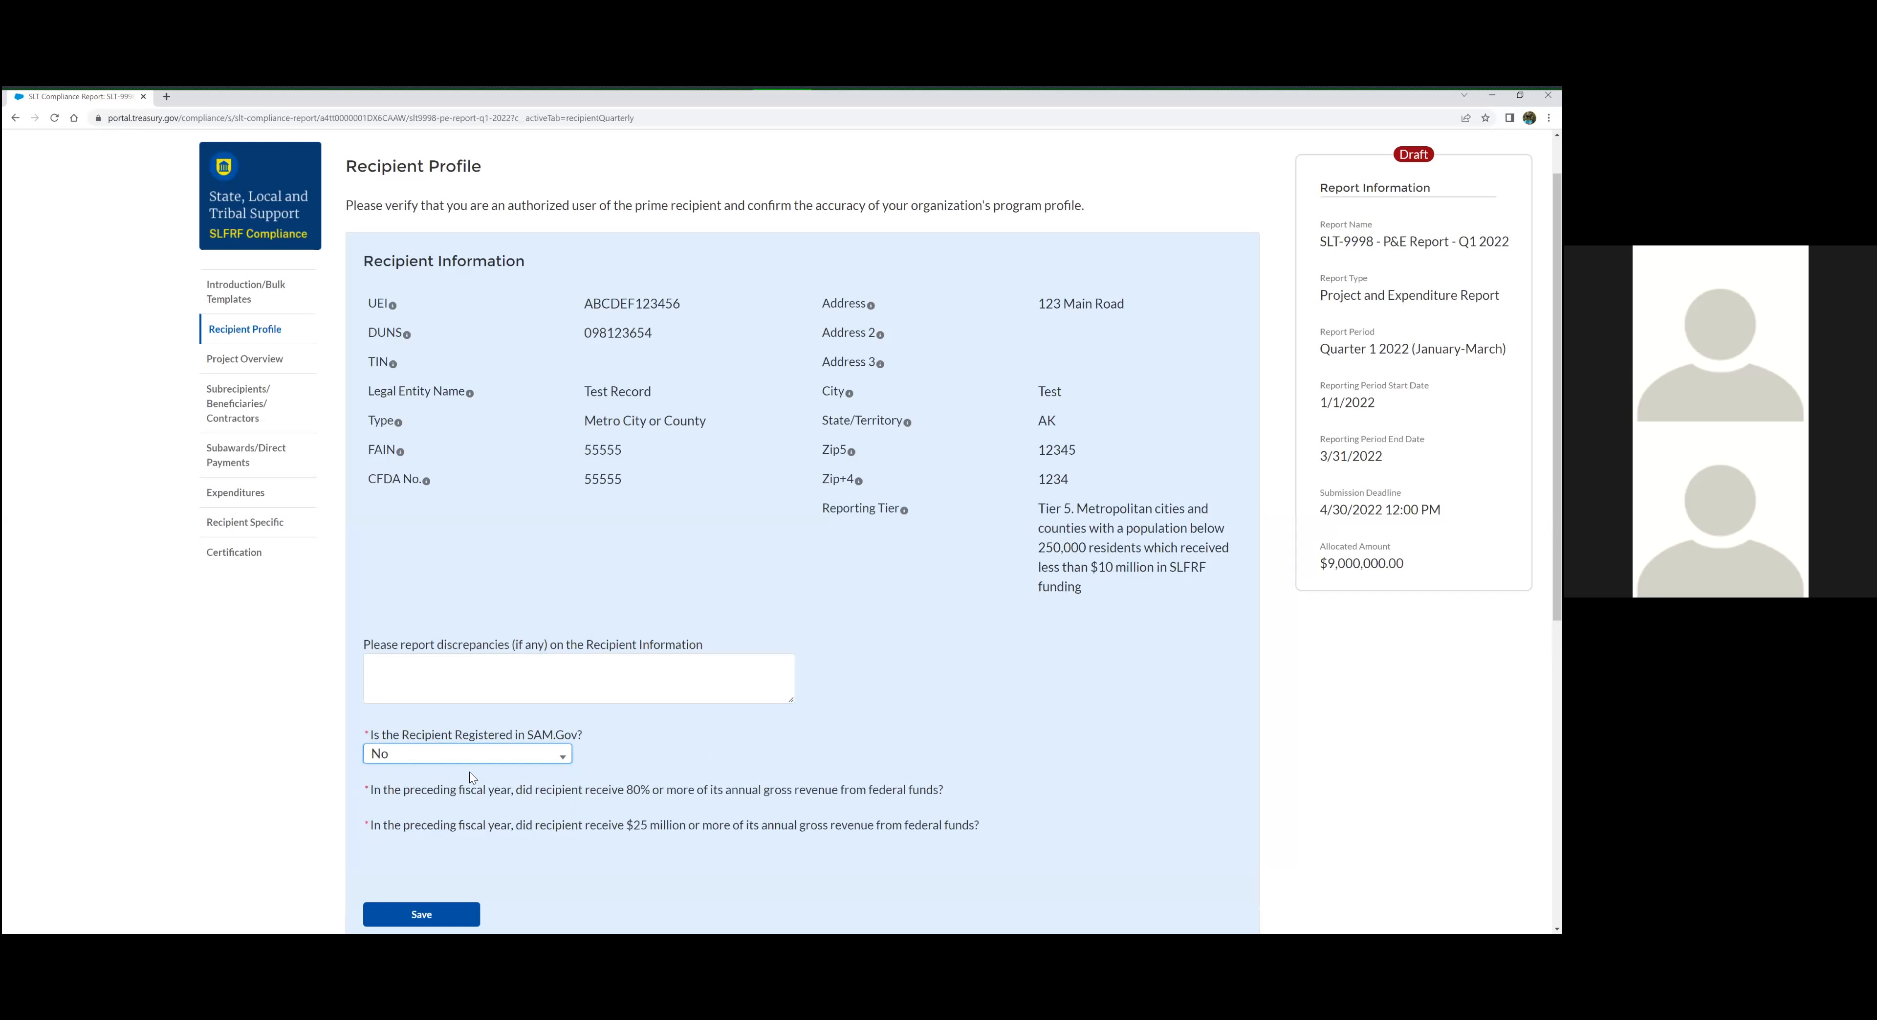
Answer No to both preceding-fiscal-year questions, on 80% and on $25 million of gross revenue from federal funds
scroll(524, 754, "down", 1)
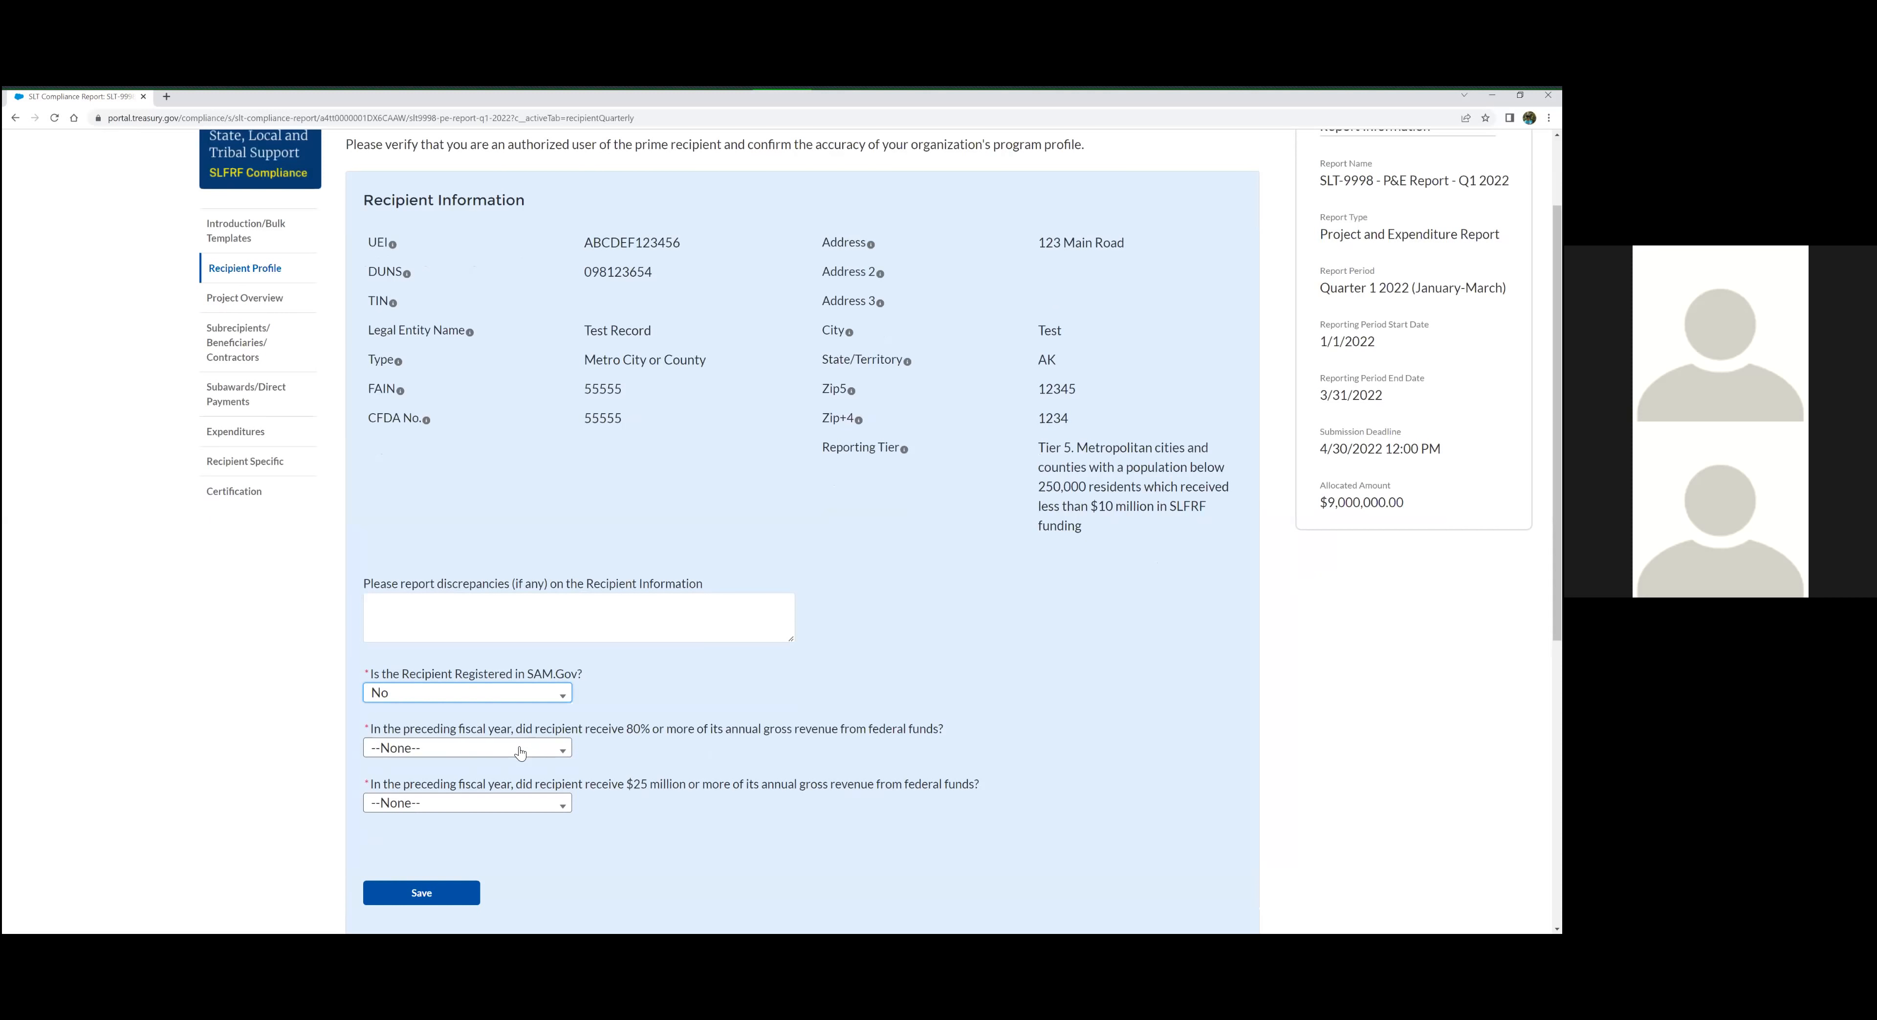
left_click(520, 752)
left_click(437, 813)
left_click(414, 803)
left_click(417, 869)
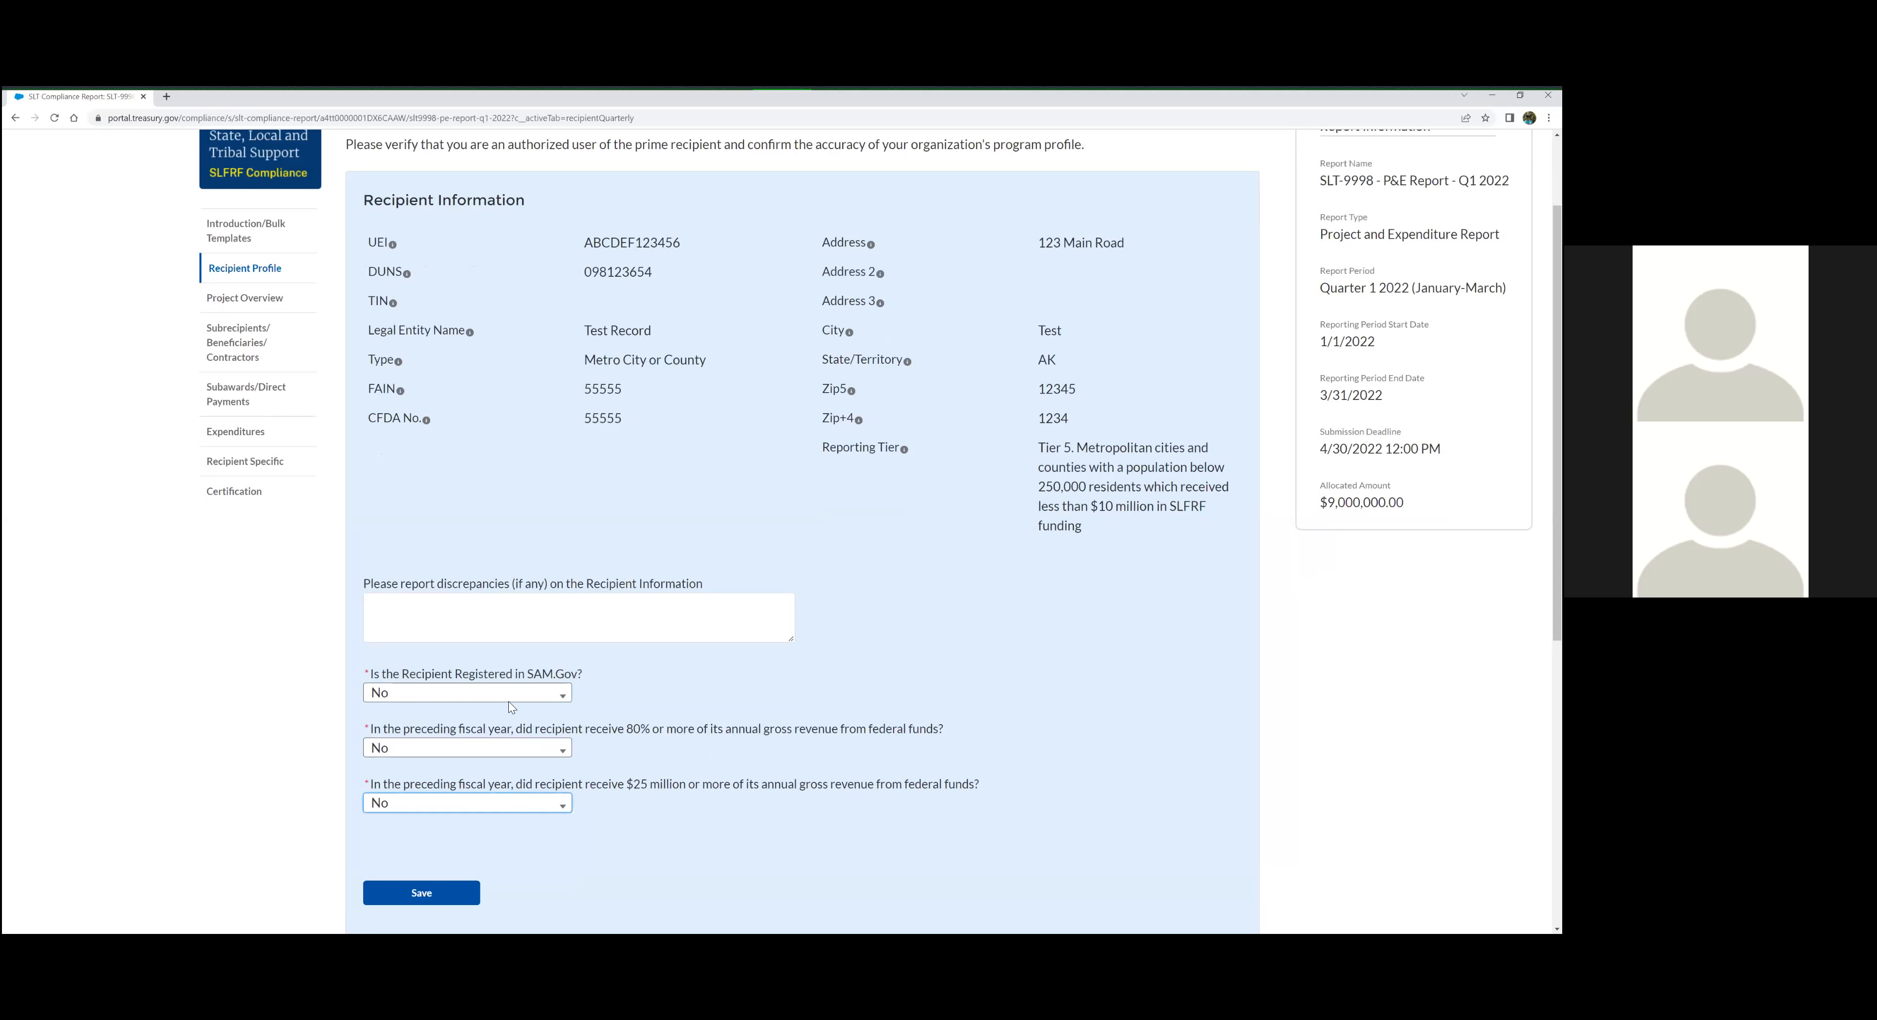
Set the SAM.Gov registration answer to Yes and save the recipient information
left_click(565, 696)
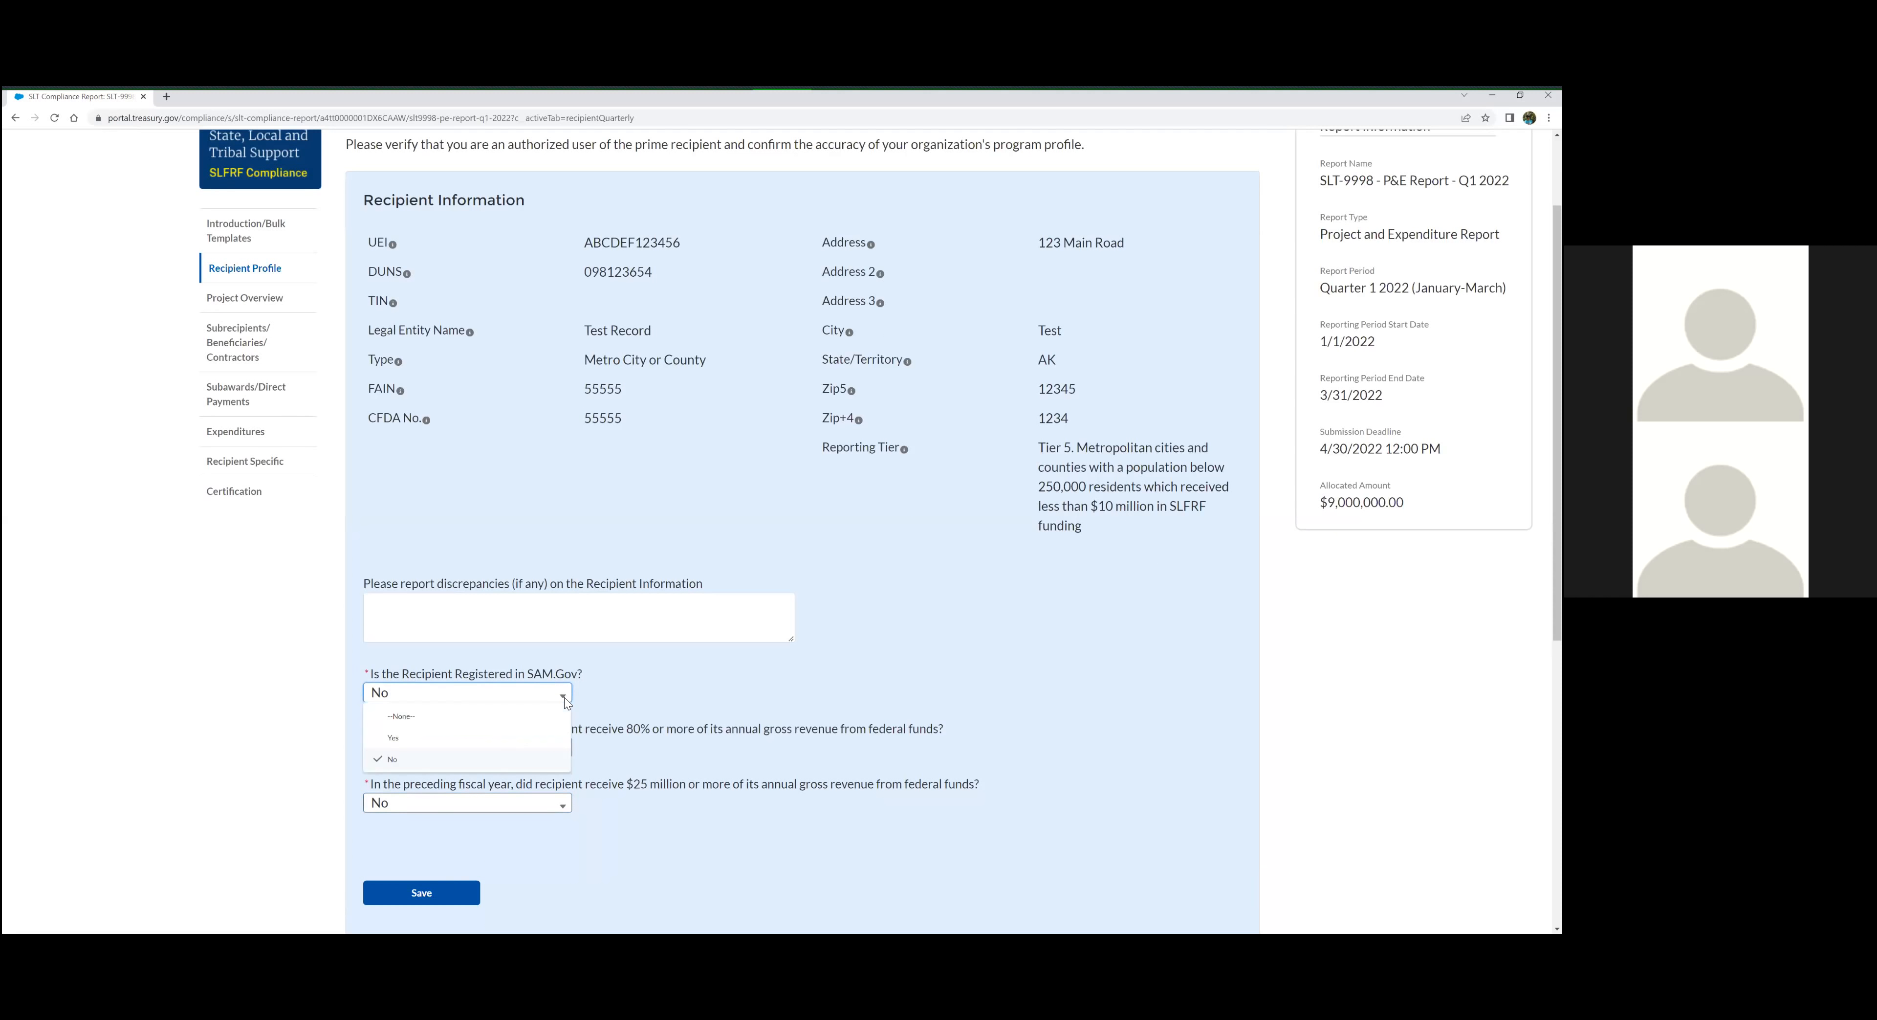
left_click(597, 675)
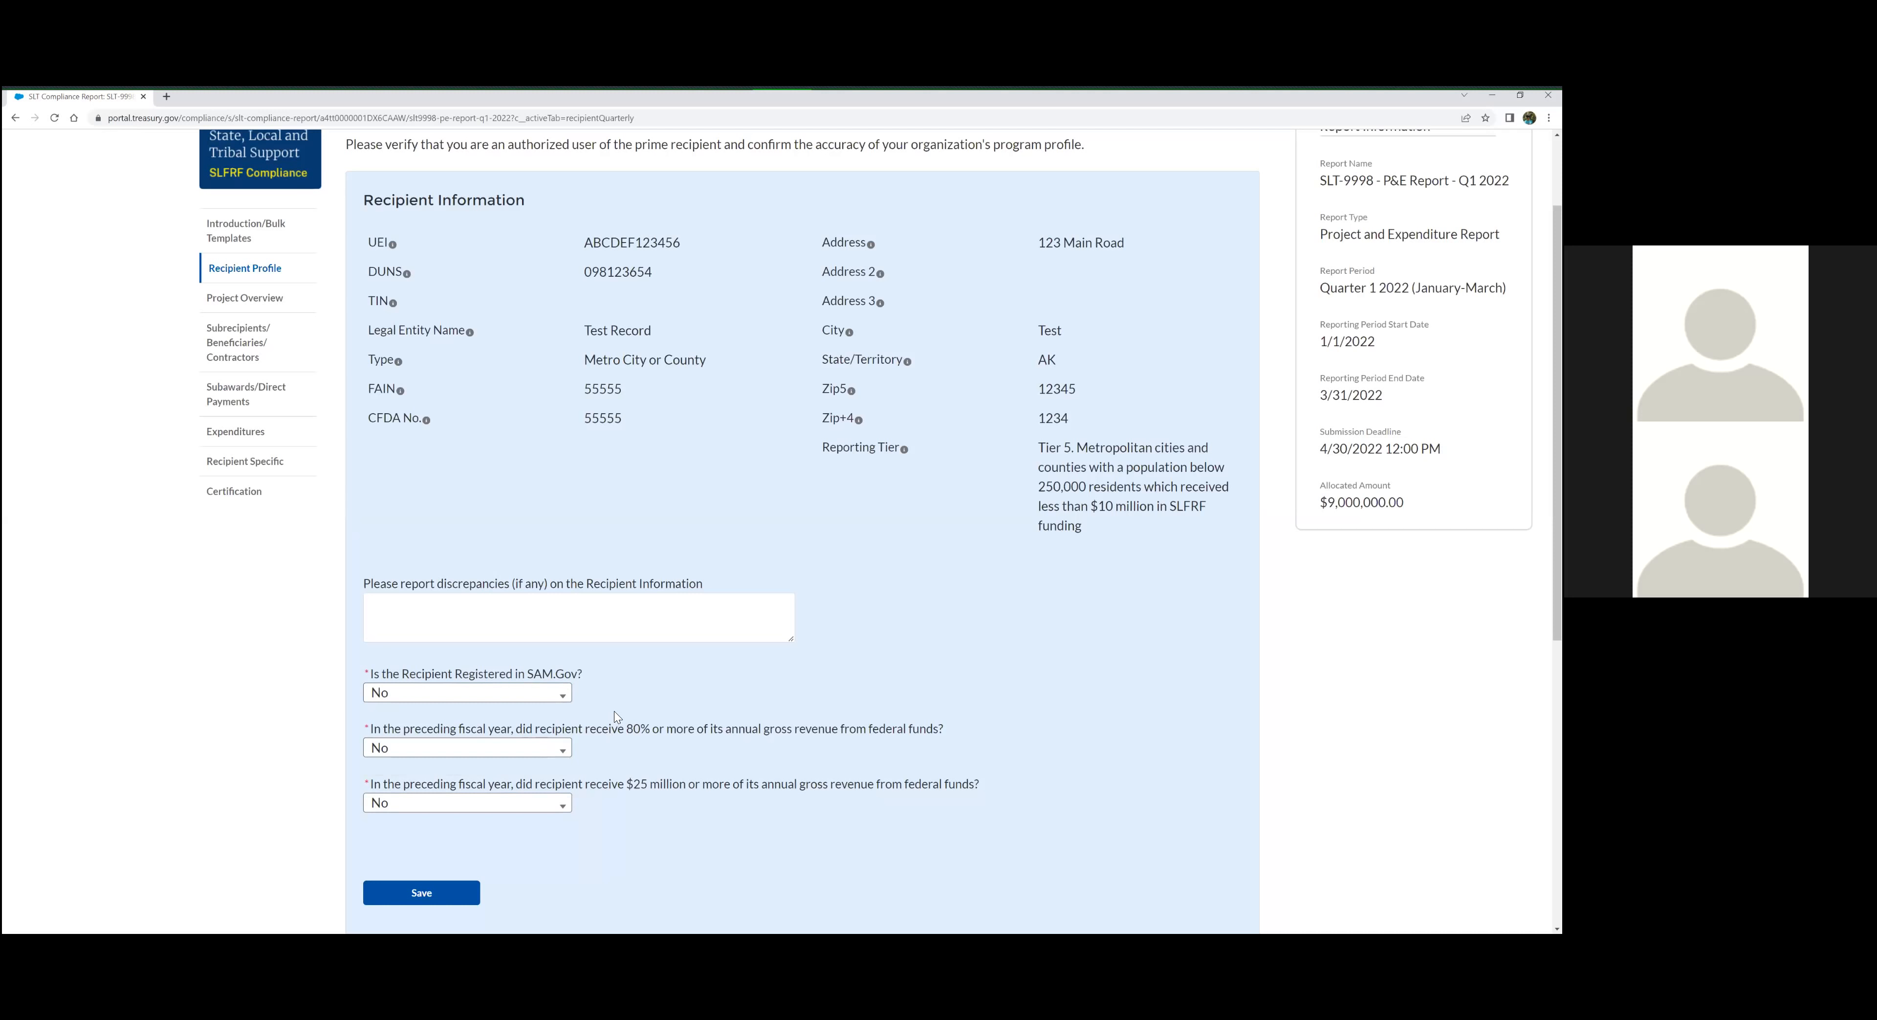
left_click(514, 700)
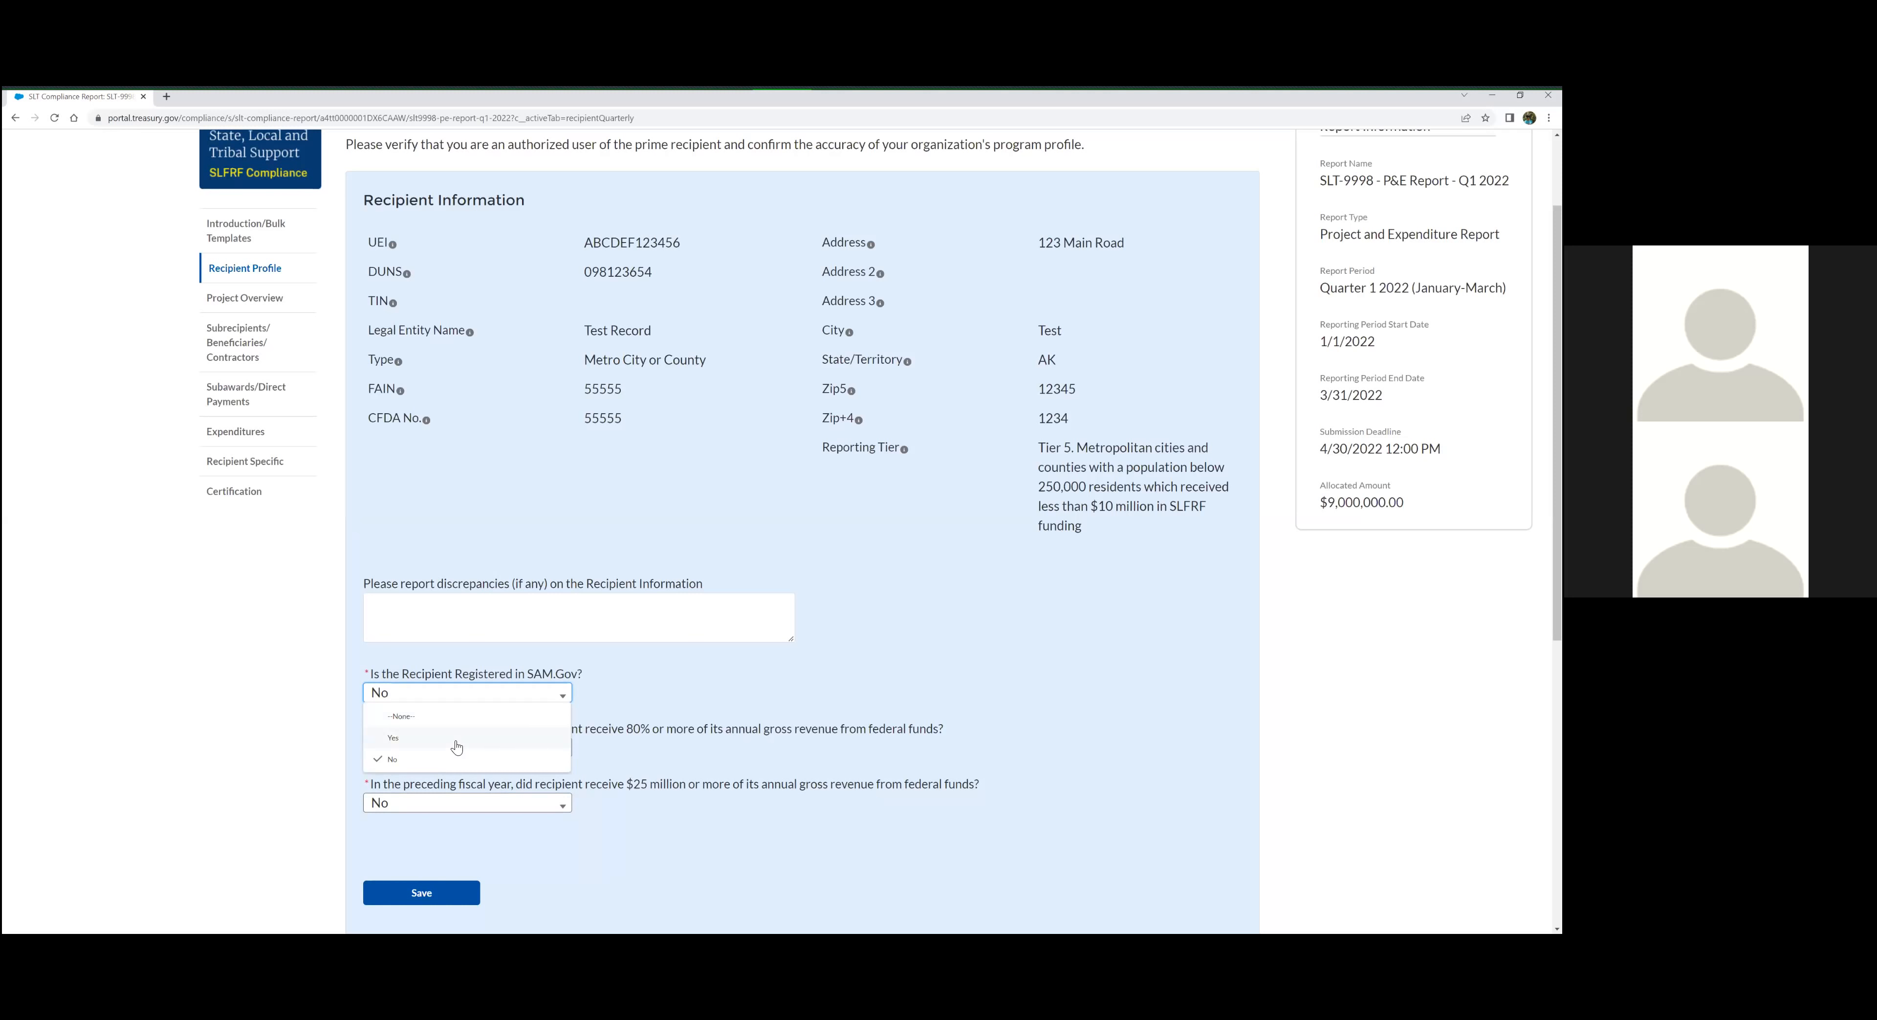
left_click(454, 740)
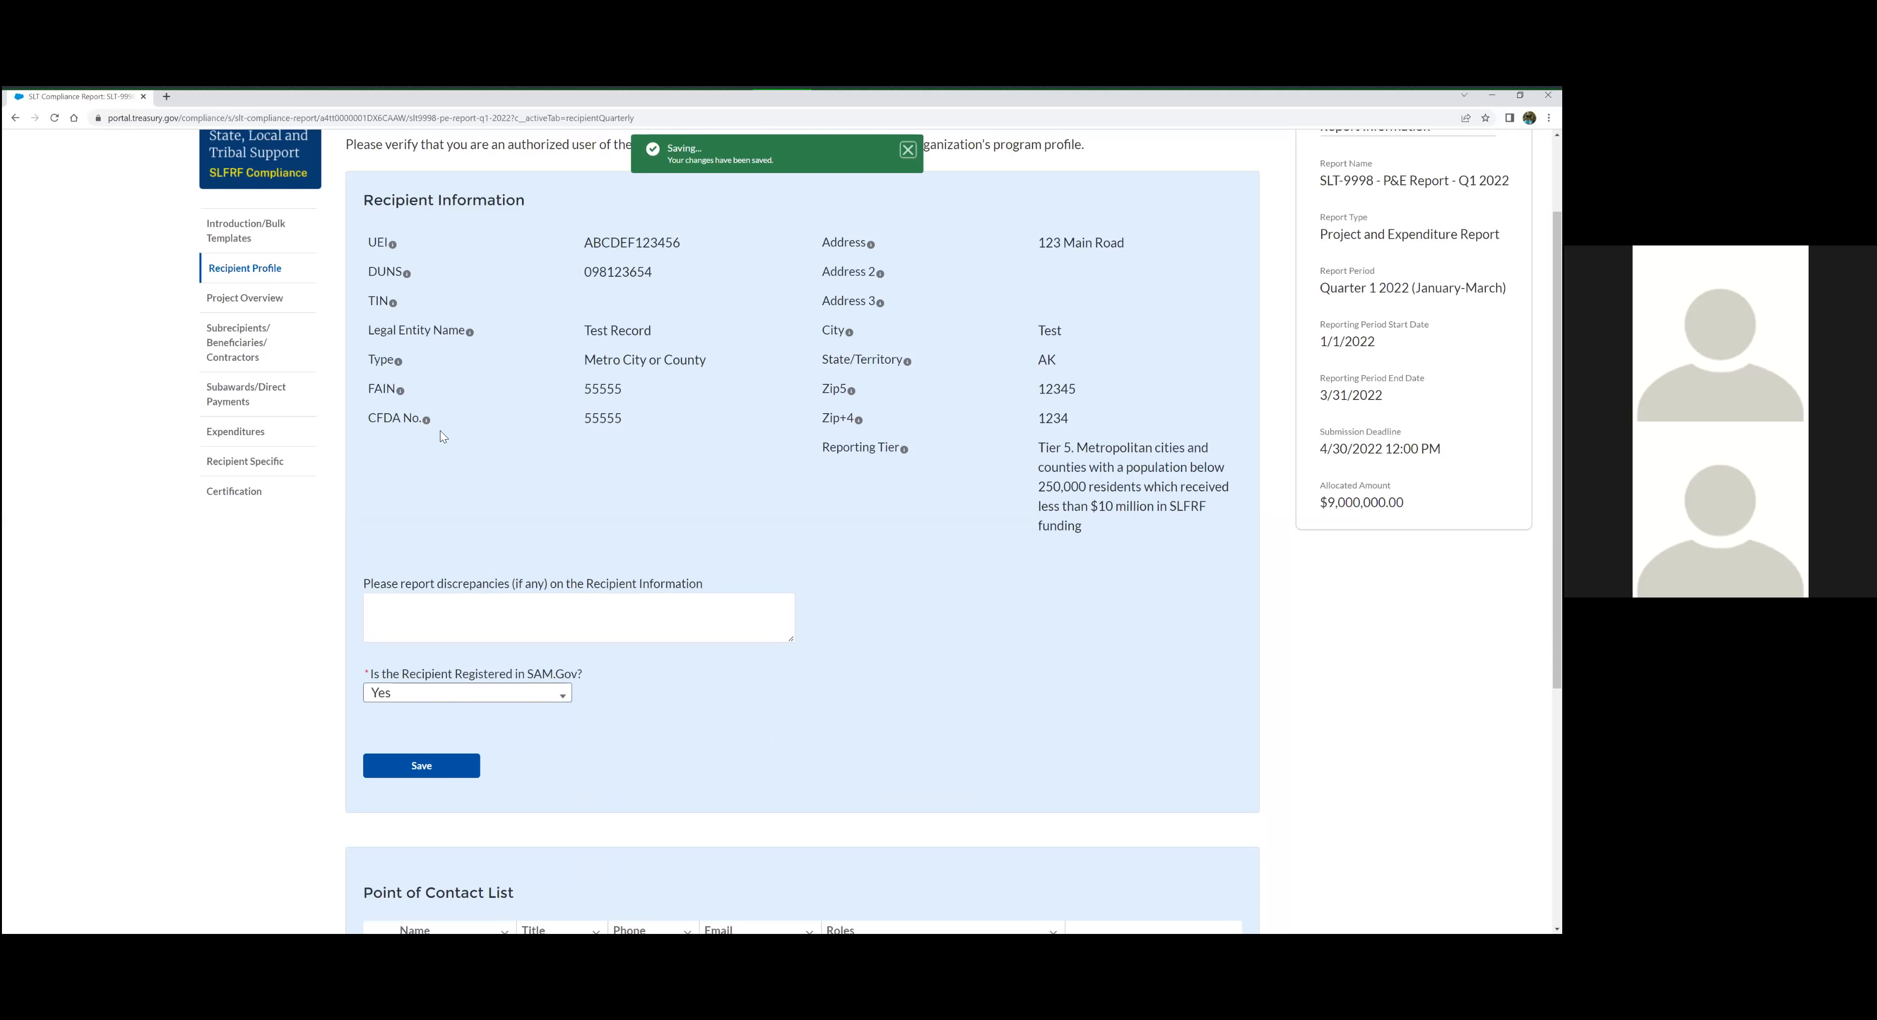
Look over the rest of the Recipient Profile and open the Project Overview section
scroll(435, 452, "up", 1)
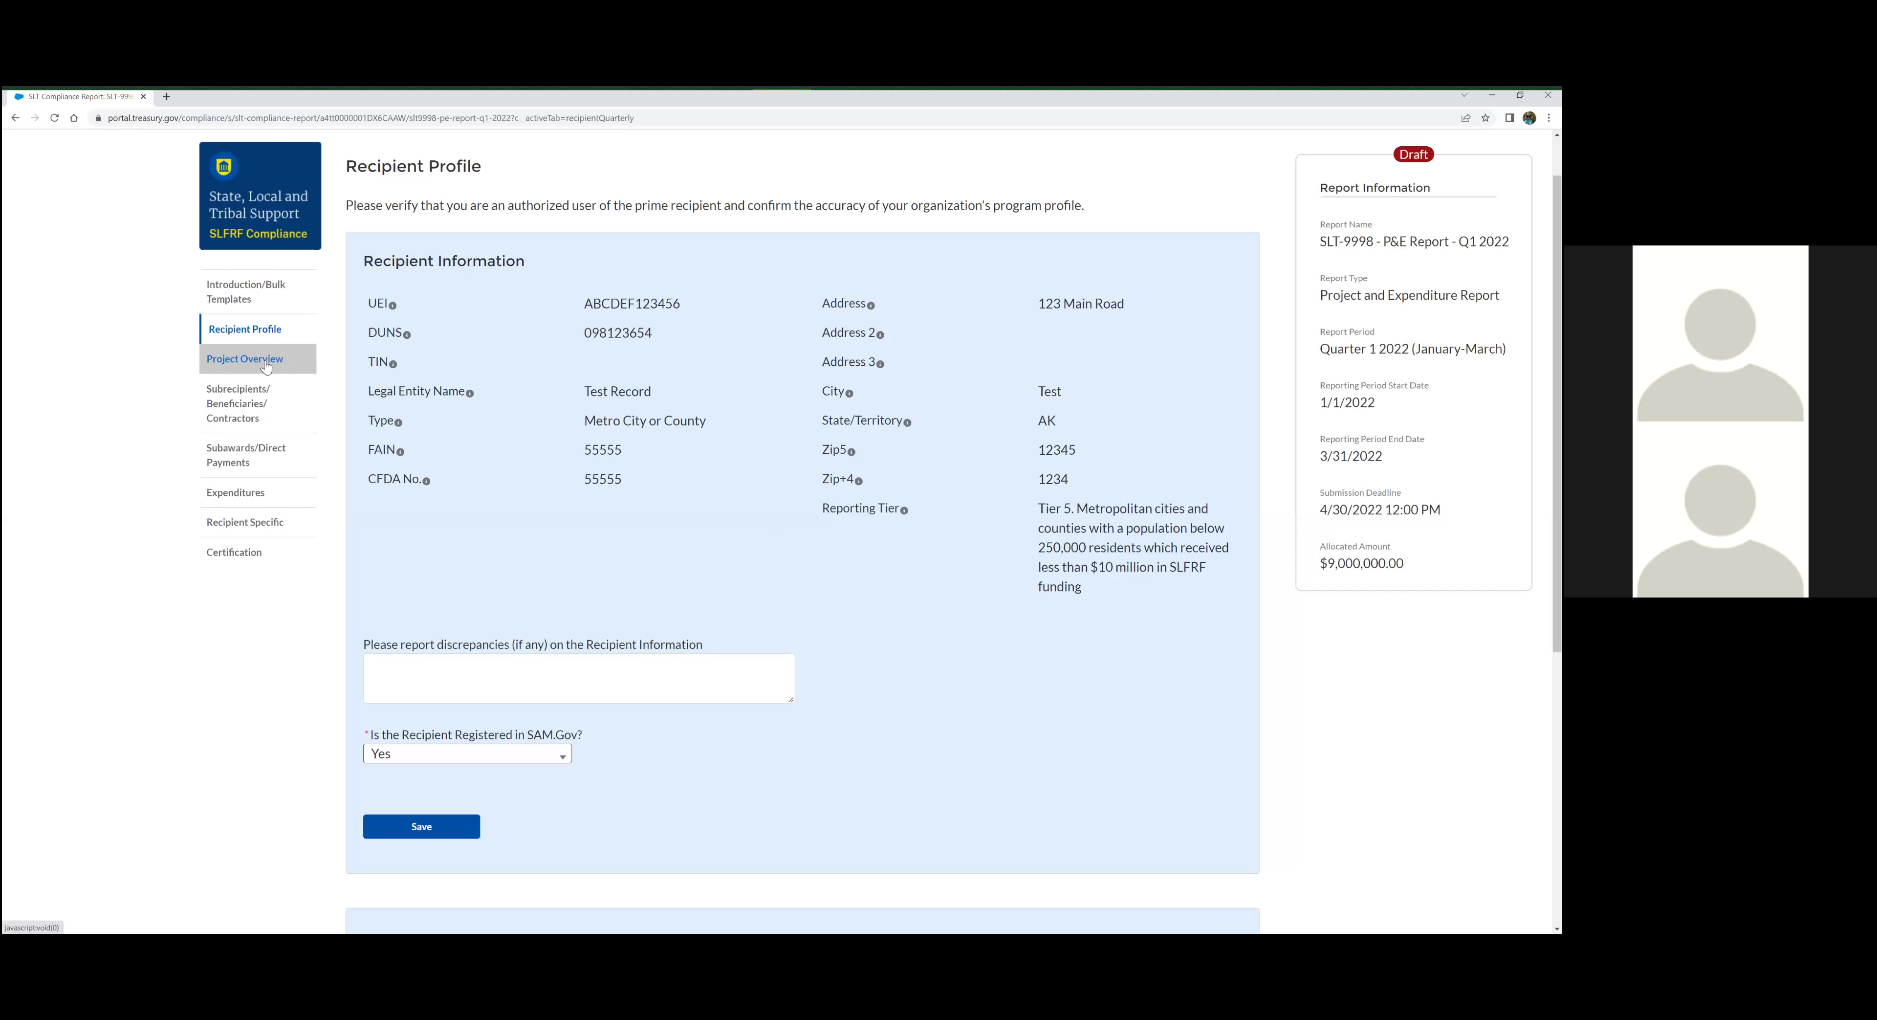
scroll(1115, 677, "down", 2)
scroll(1117, 685, "down", 5)
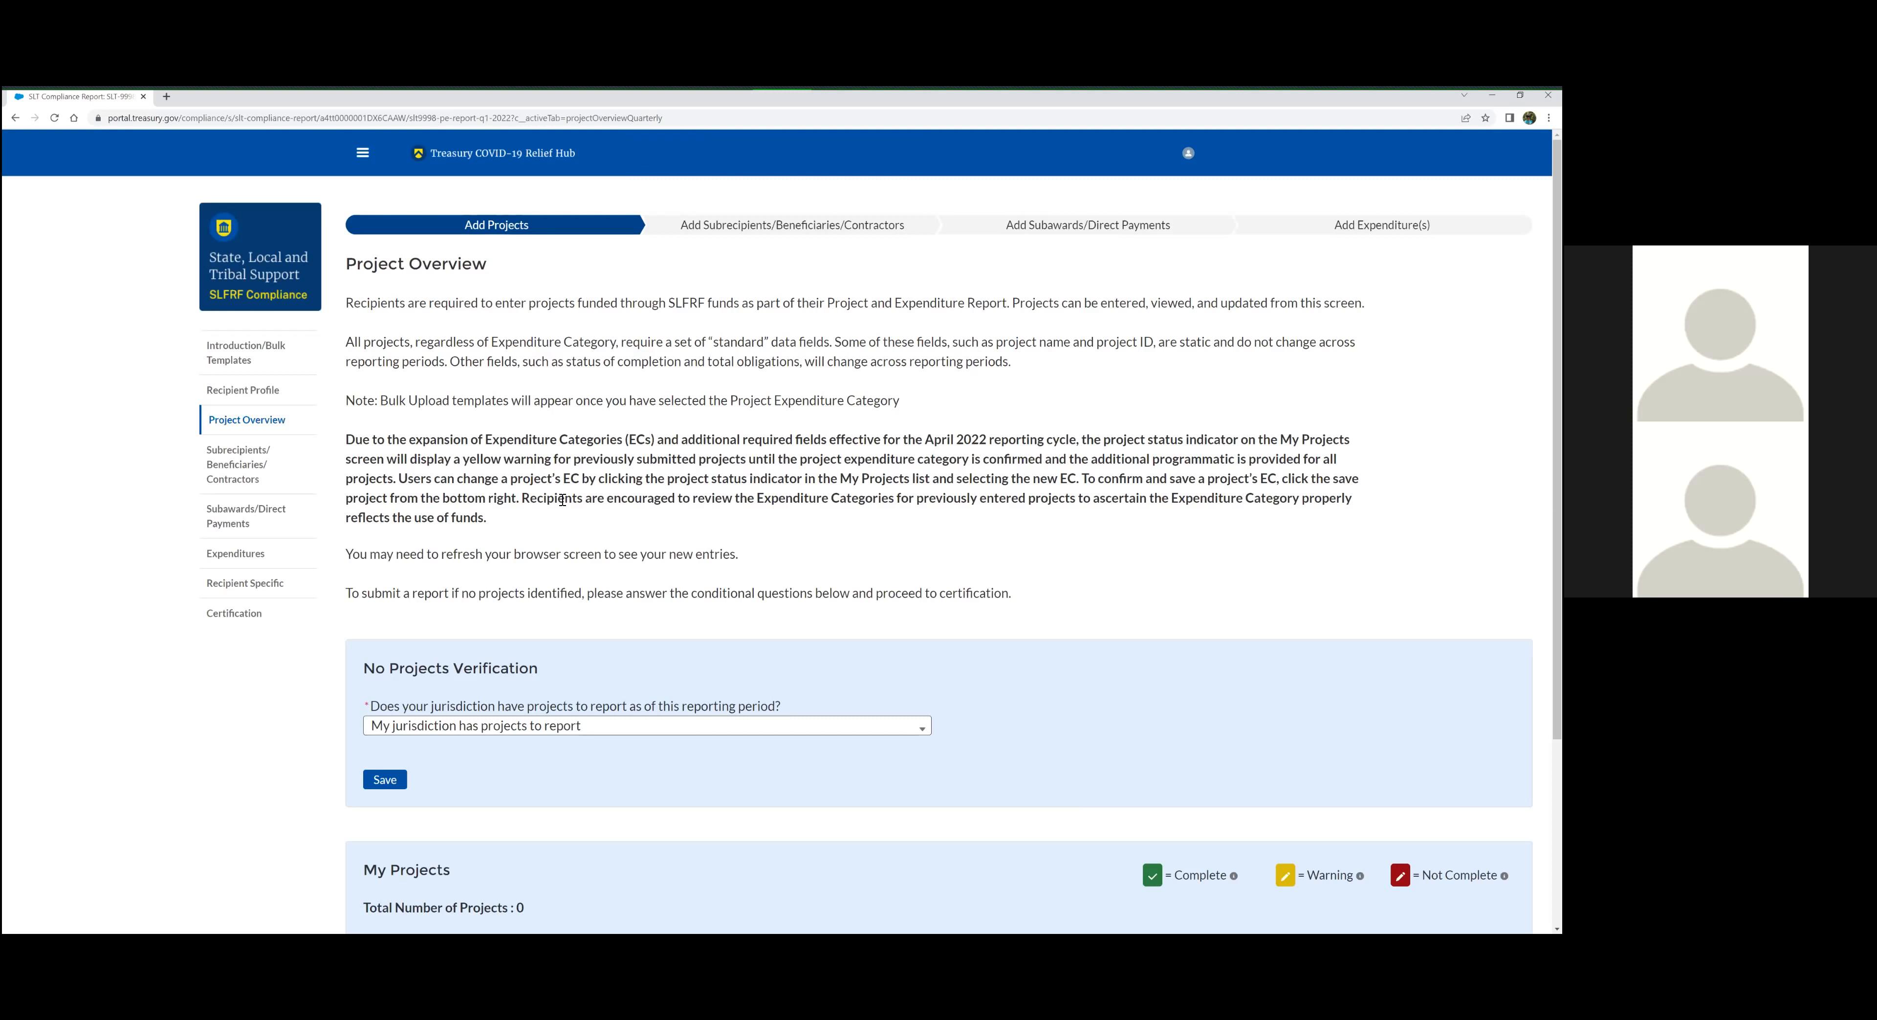
Set No Projects Verification to "My jurisdiction does NOT have projects to report" and save it with the narrative
left_click_drag(367, 665, 793, 701)
left_click(793, 700)
left_click(737, 728)
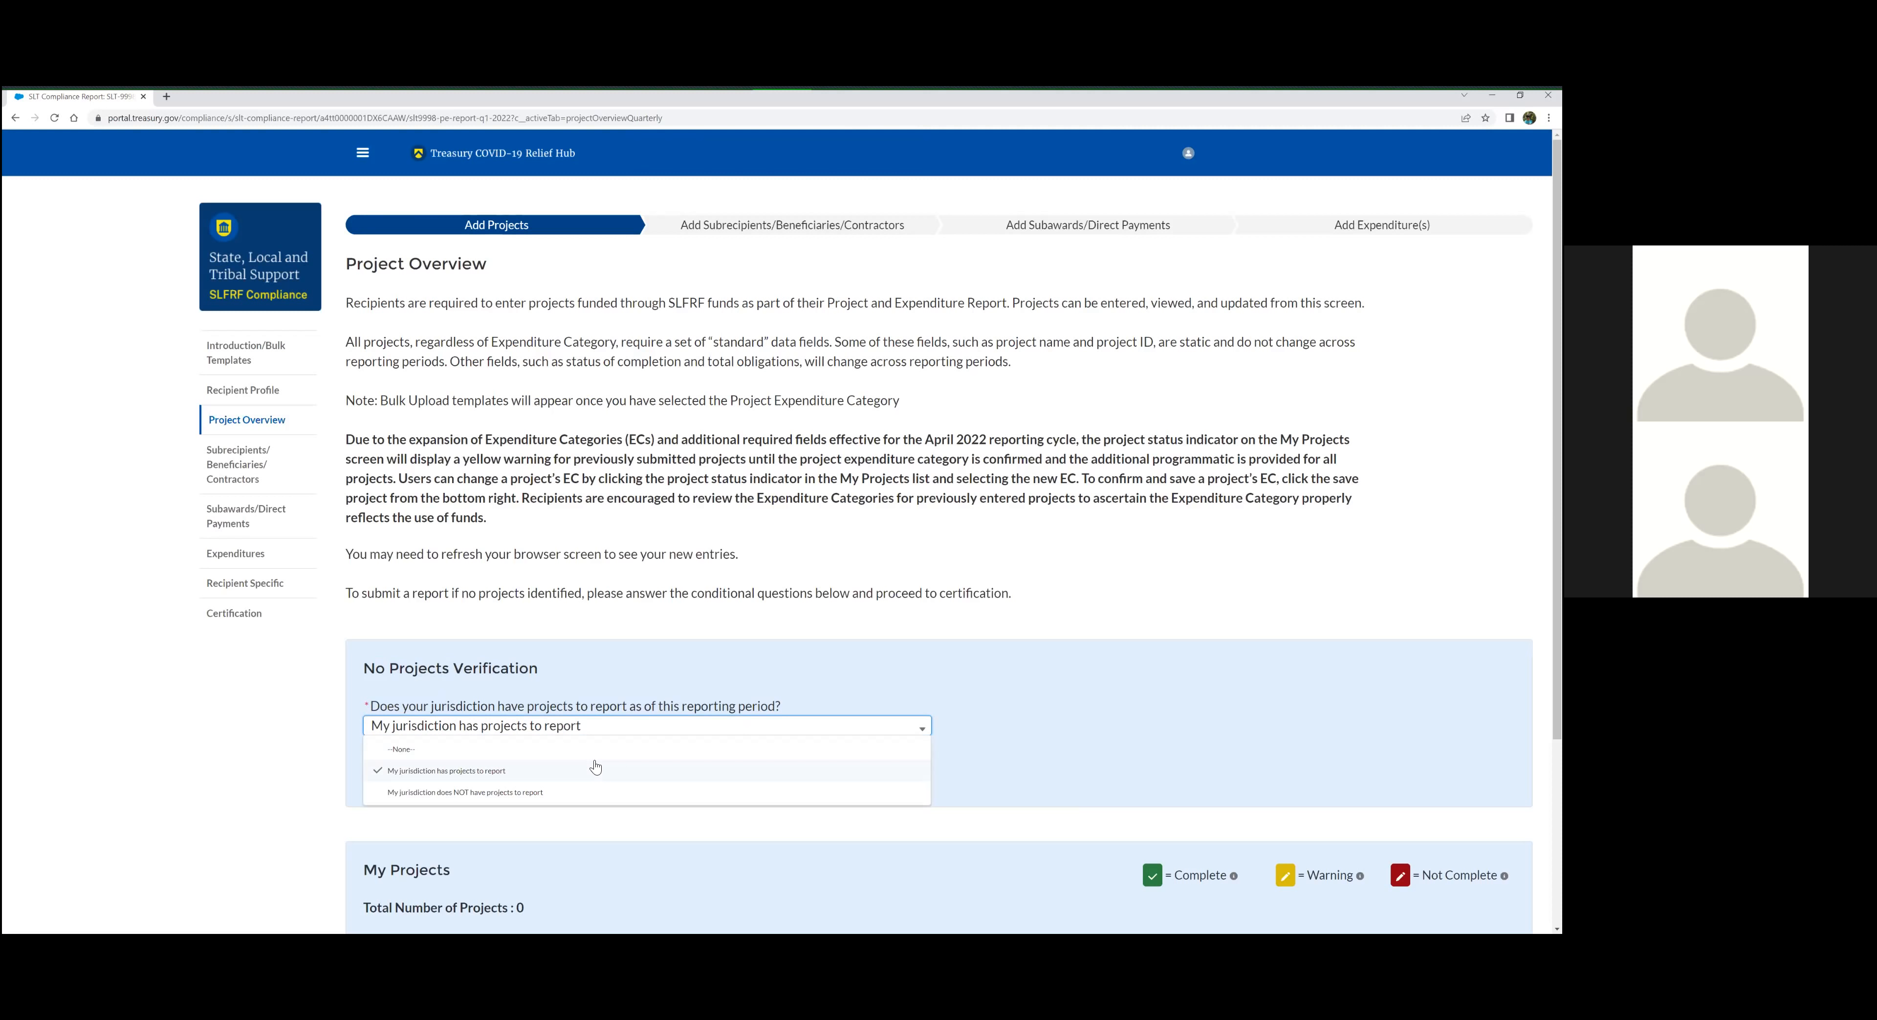
left_click(491, 792)
left_click(515, 789)
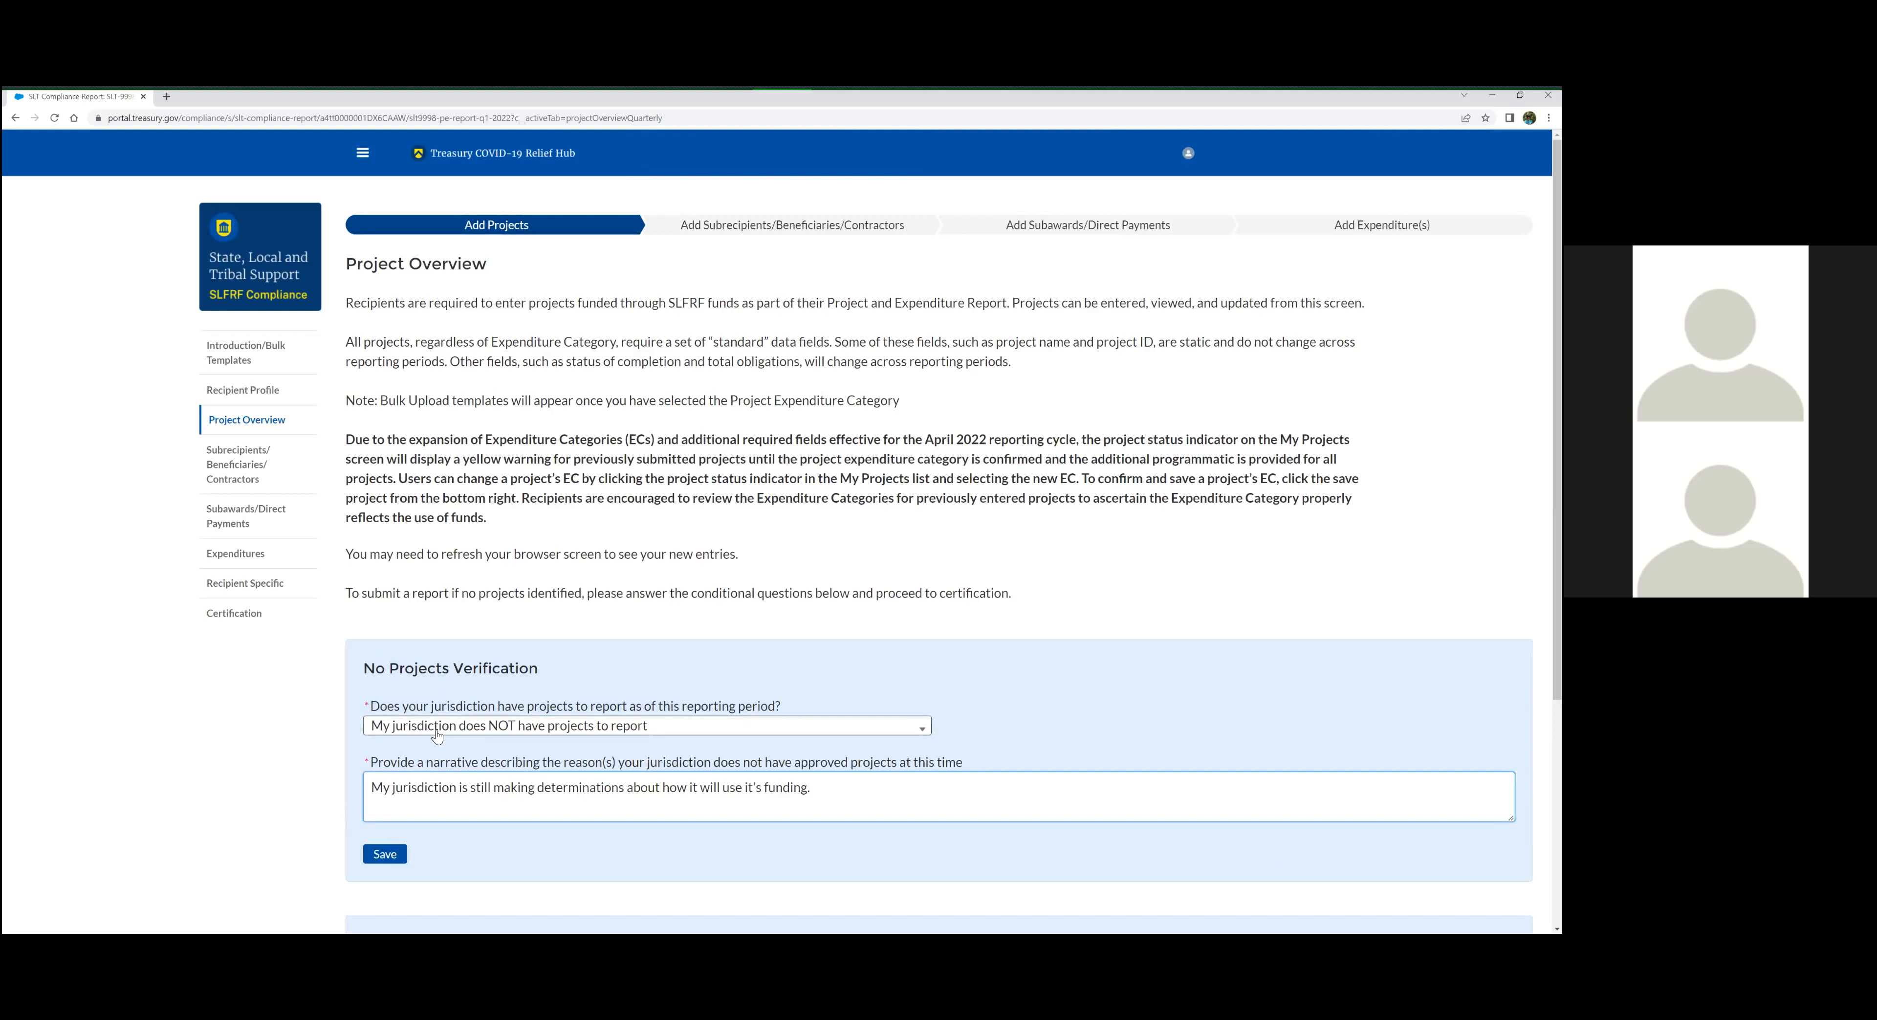
left_click(631, 742)
scroll(569, 750, "down", 2)
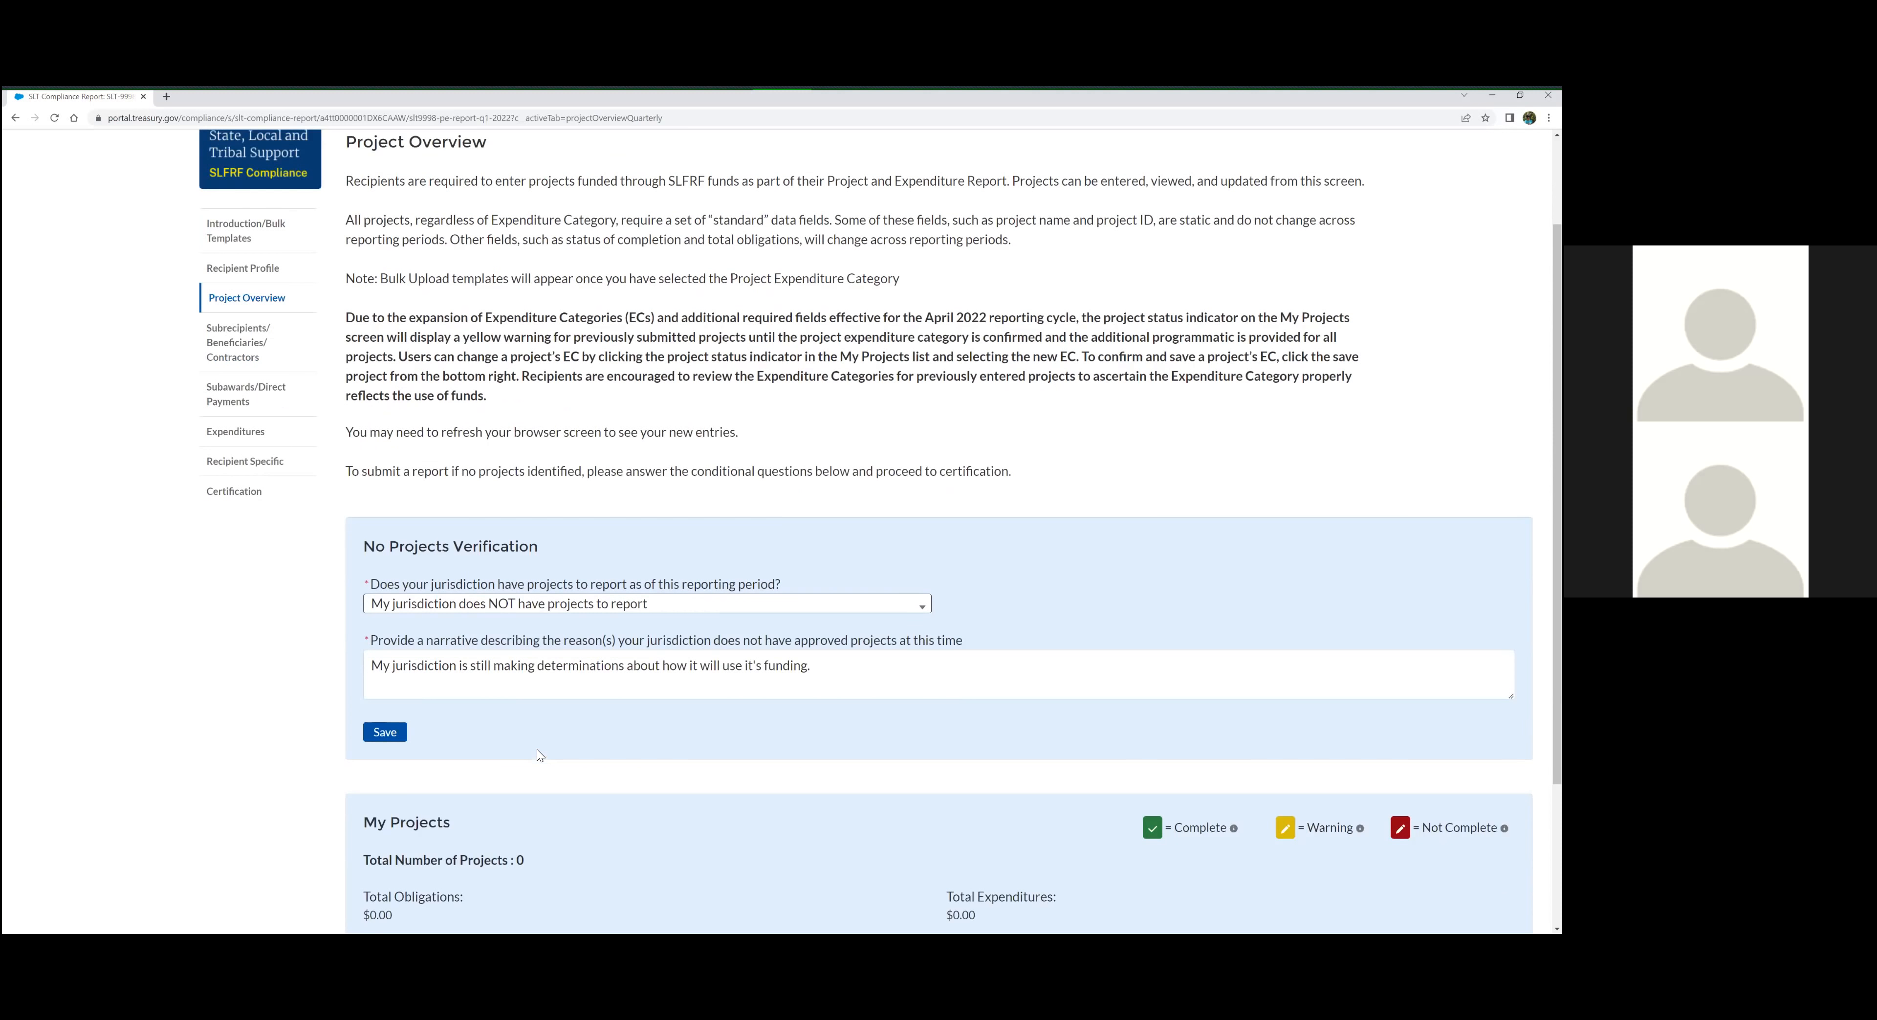
scroll(537, 728, "down", 3)
scroll(536, 678, "up", 3)
left_click(394, 735)
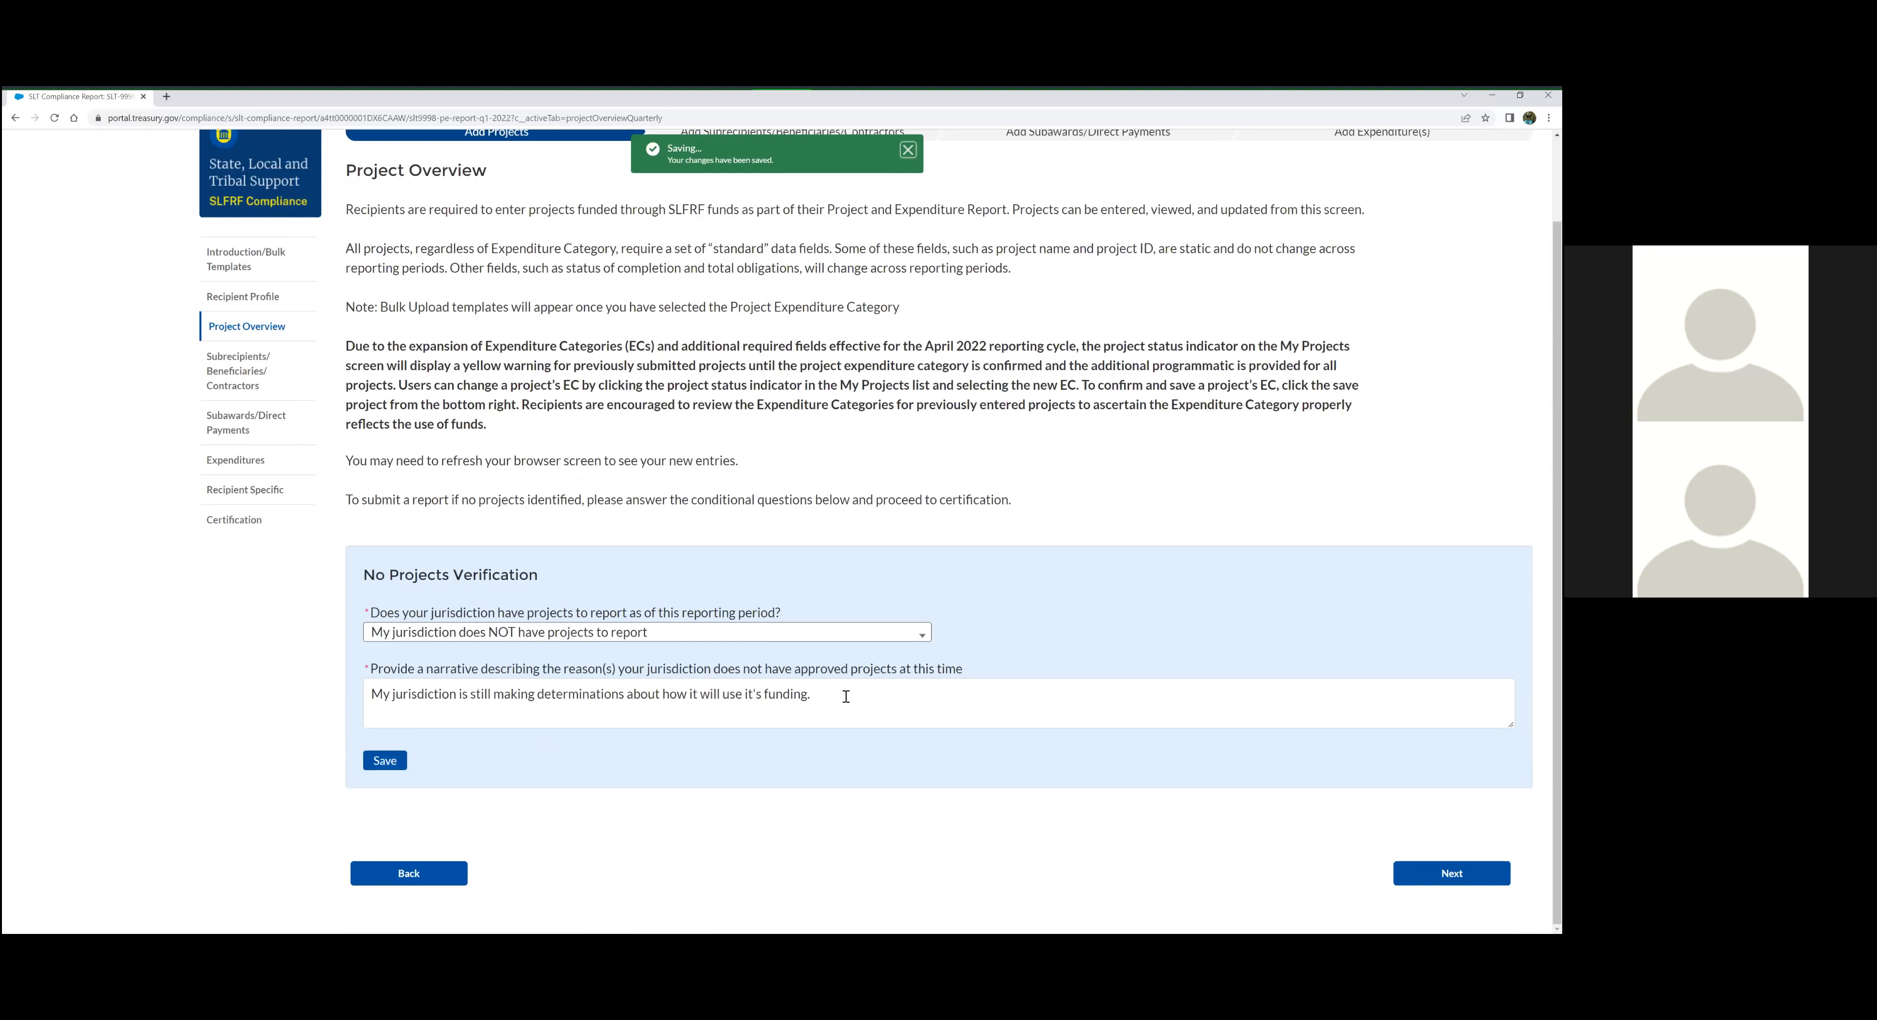
Review the narrative giving the reason the jurisdiction has no approved projects
left_click(876, 696)
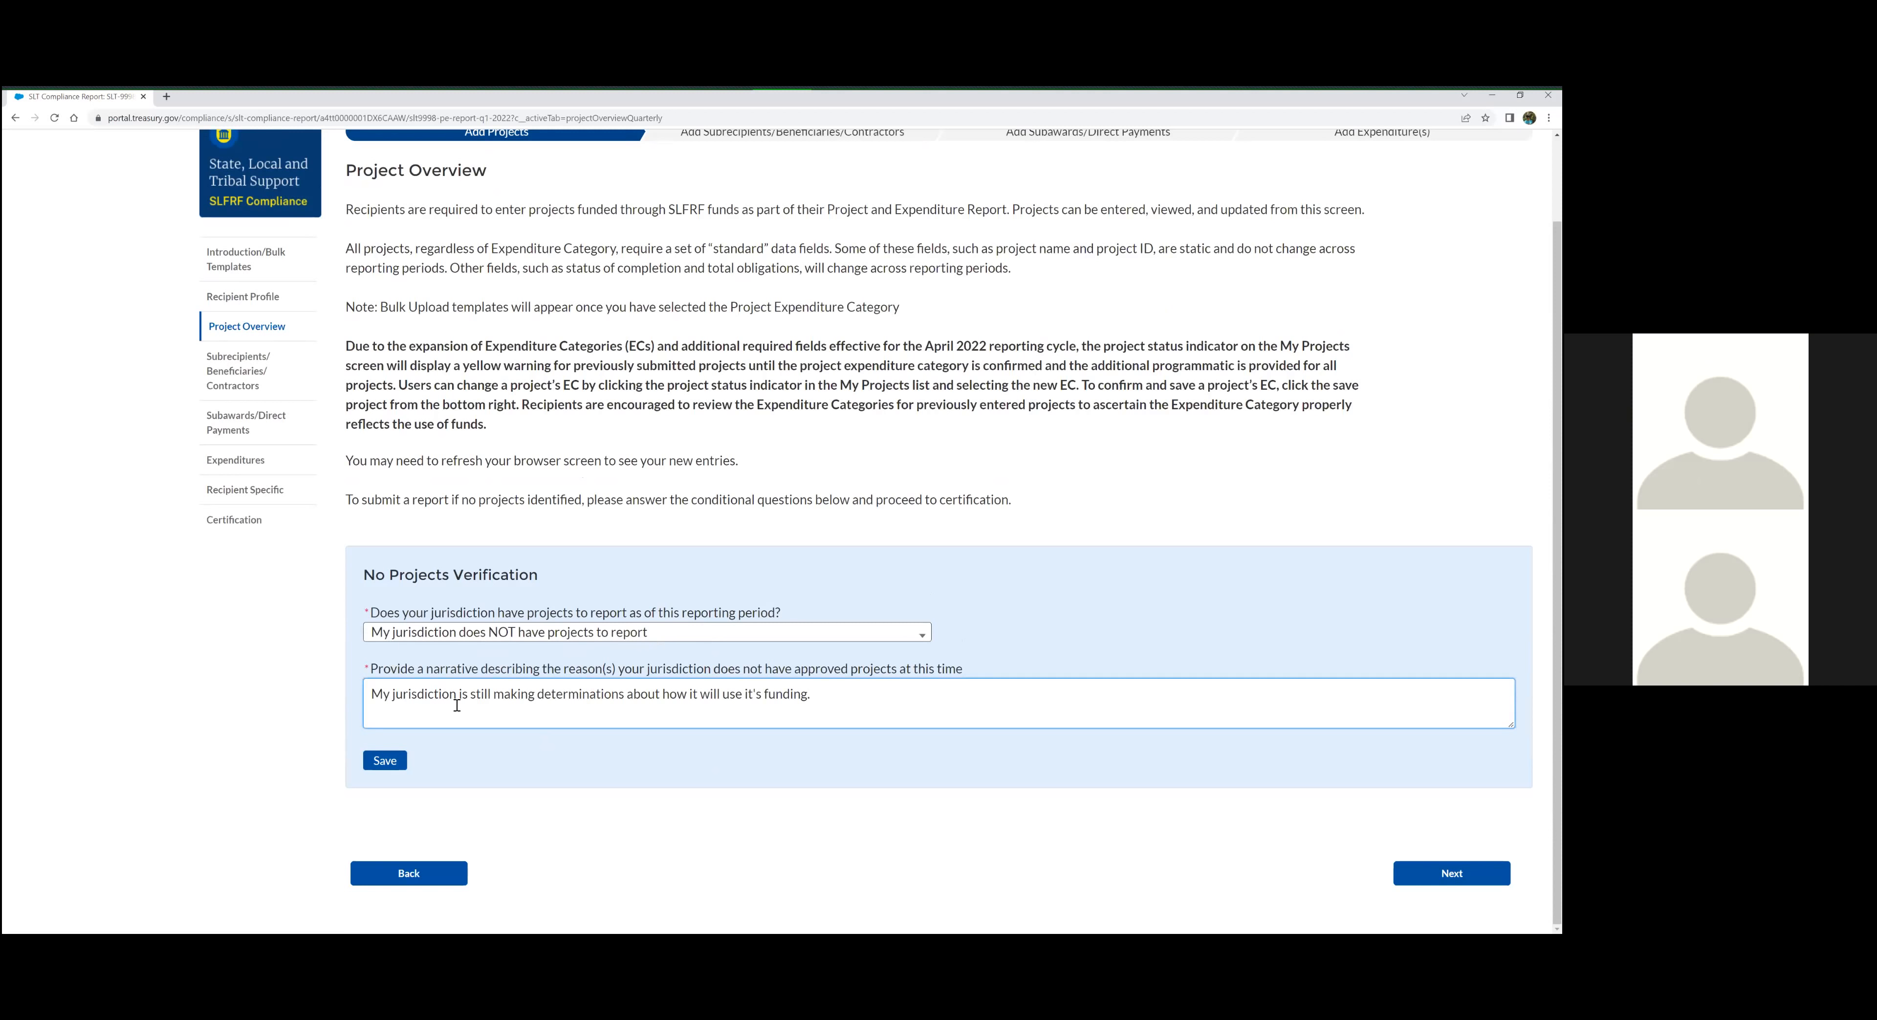
left_click_drag(614, 699, 802, 698)
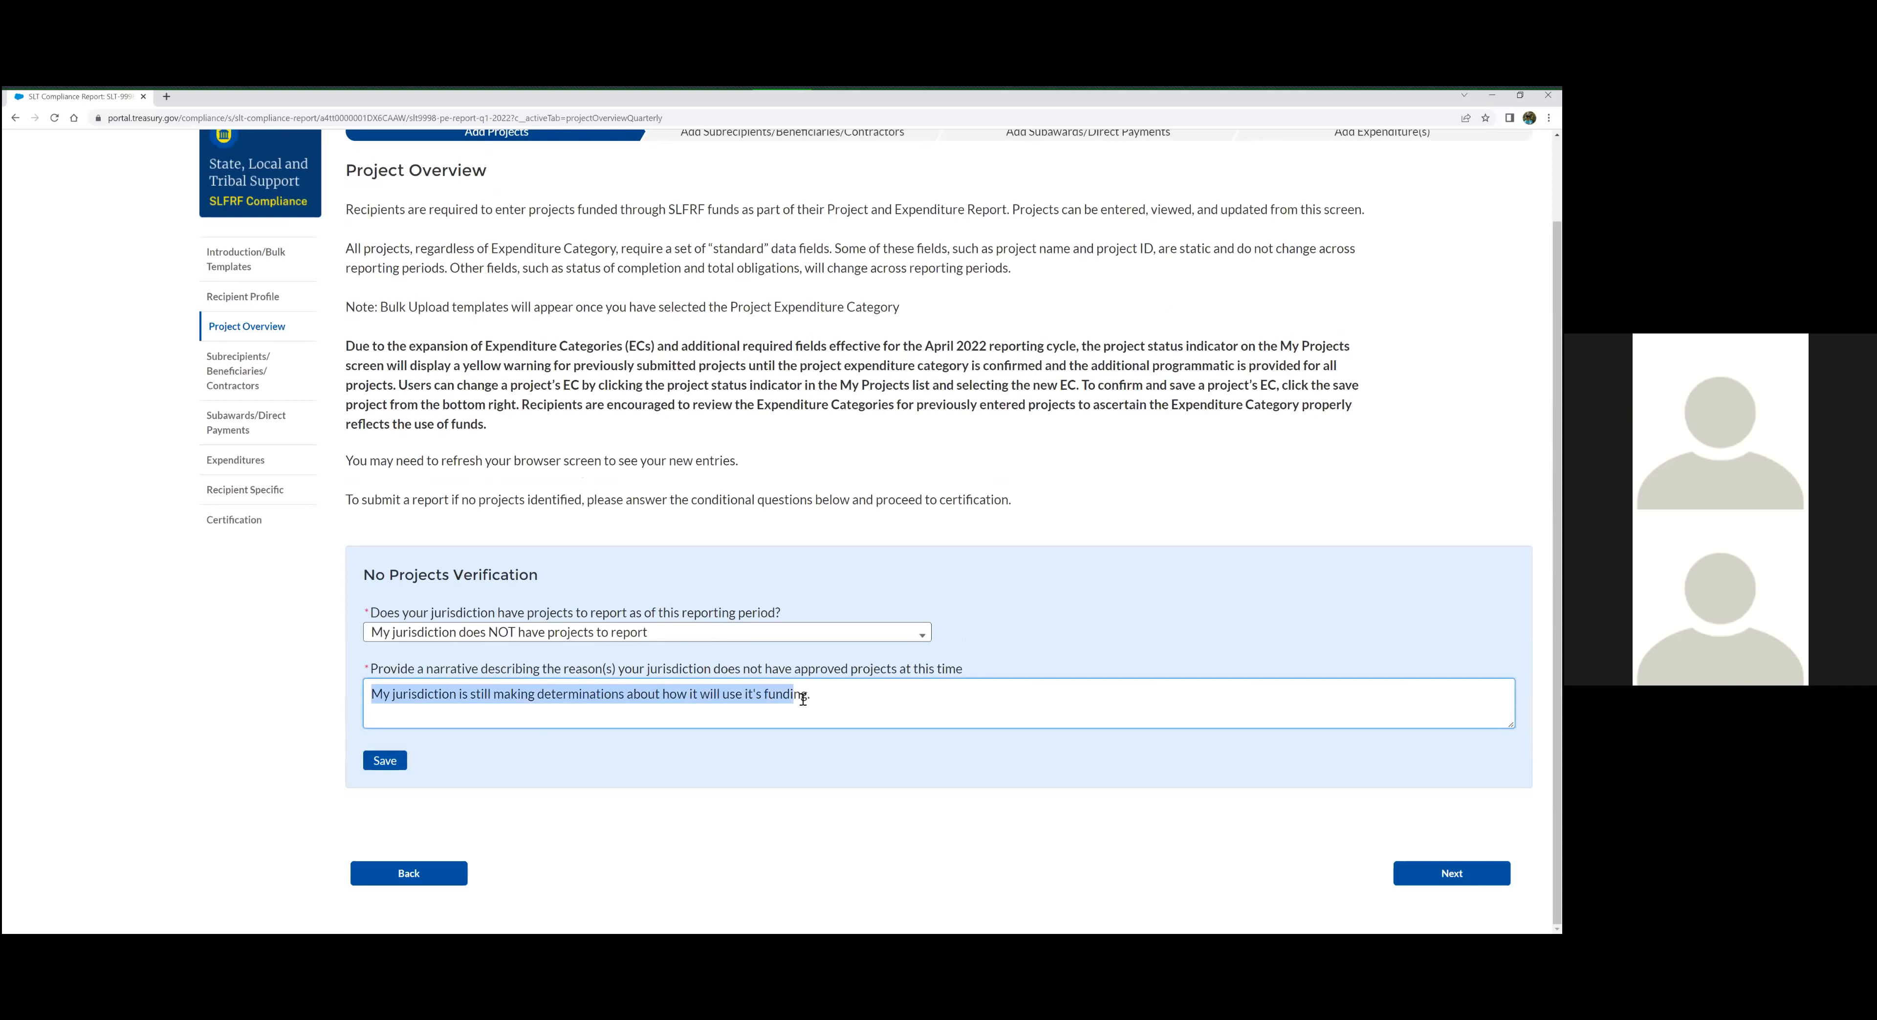
left_click(802, 697)
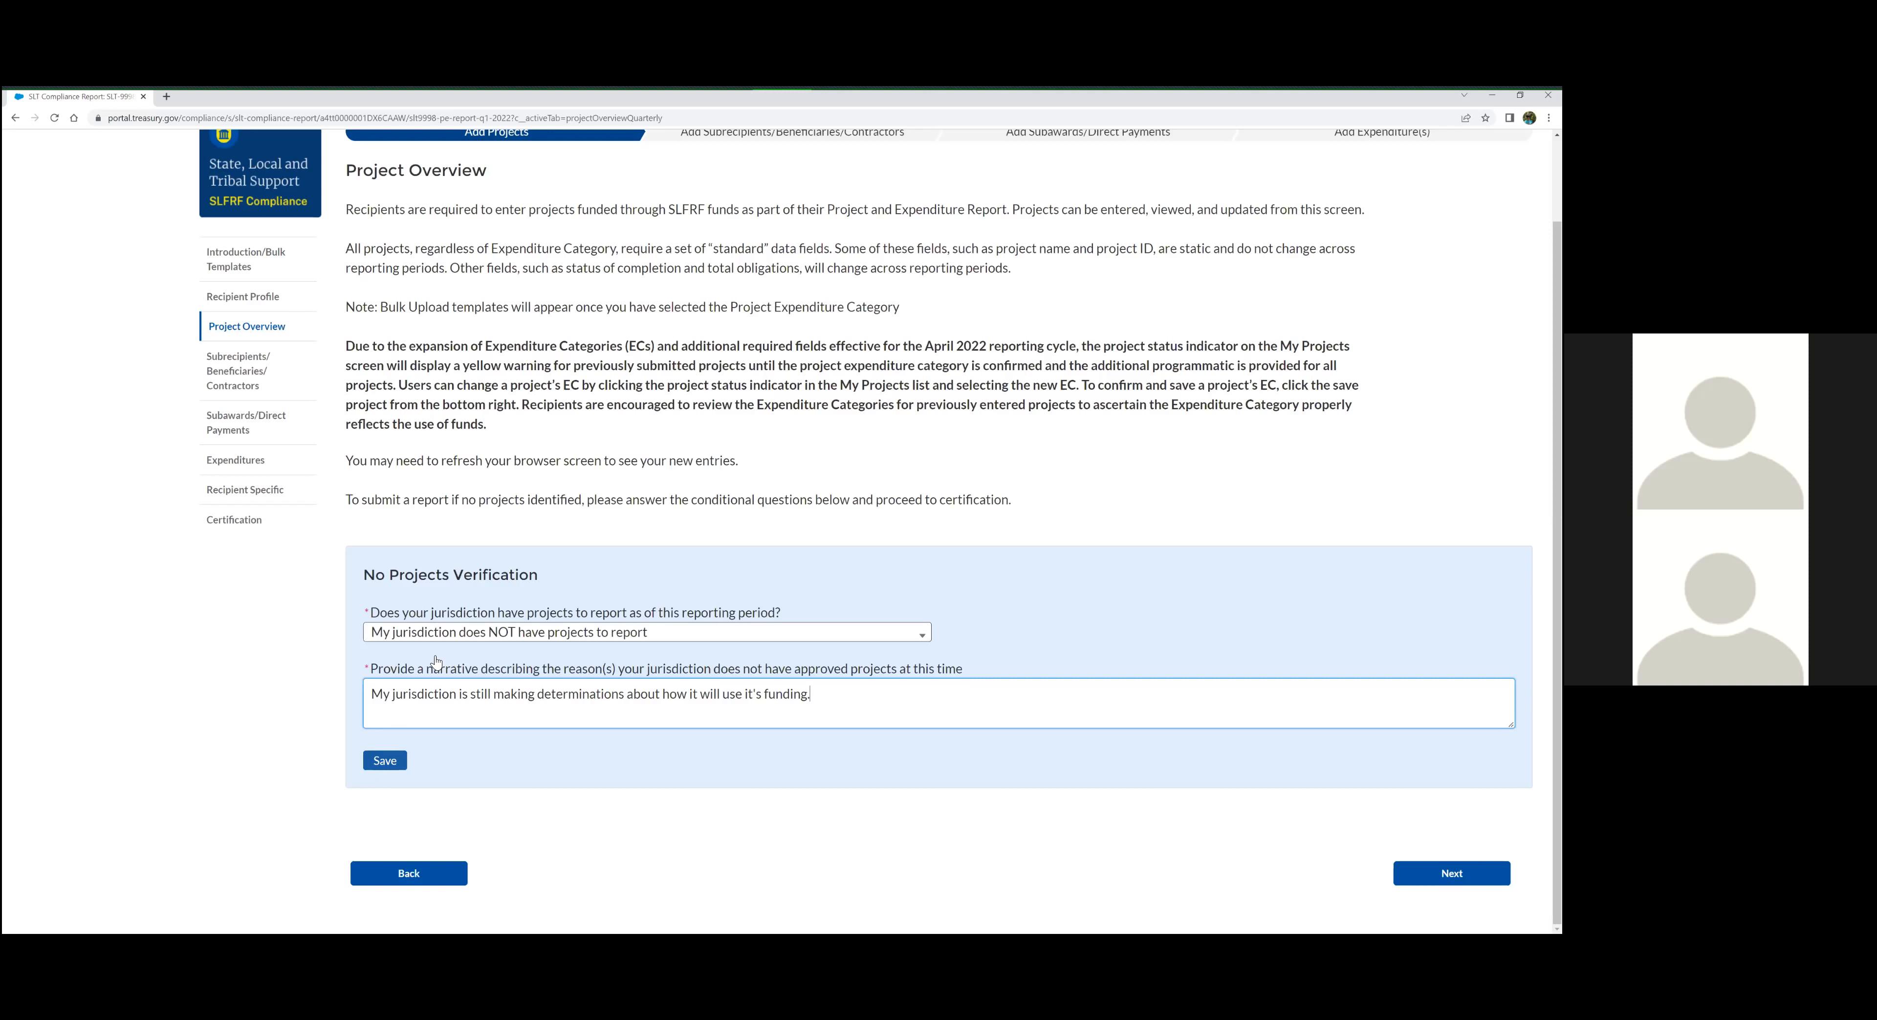
Set No Projects Verification to "My jurisdiction has projects to report" and save the answer
left_click(436, 632)
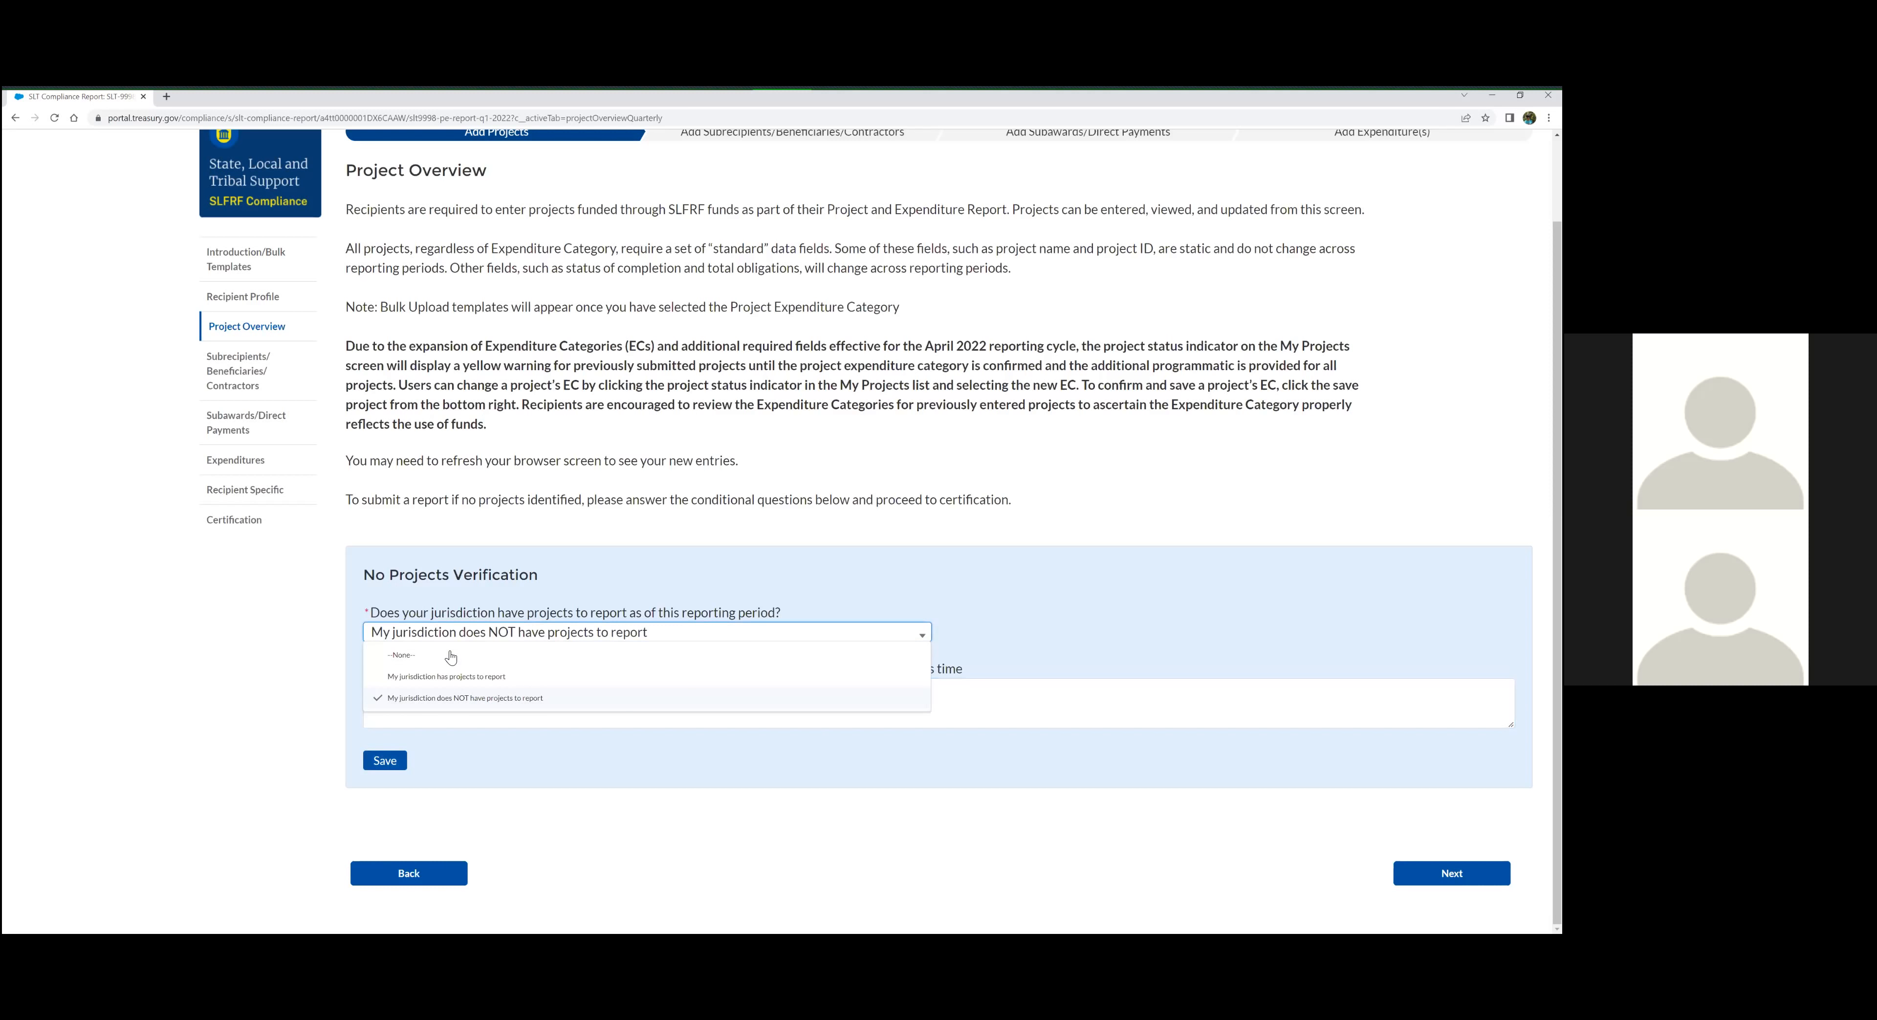
left_click(413, 639)
left_click(437, 675)
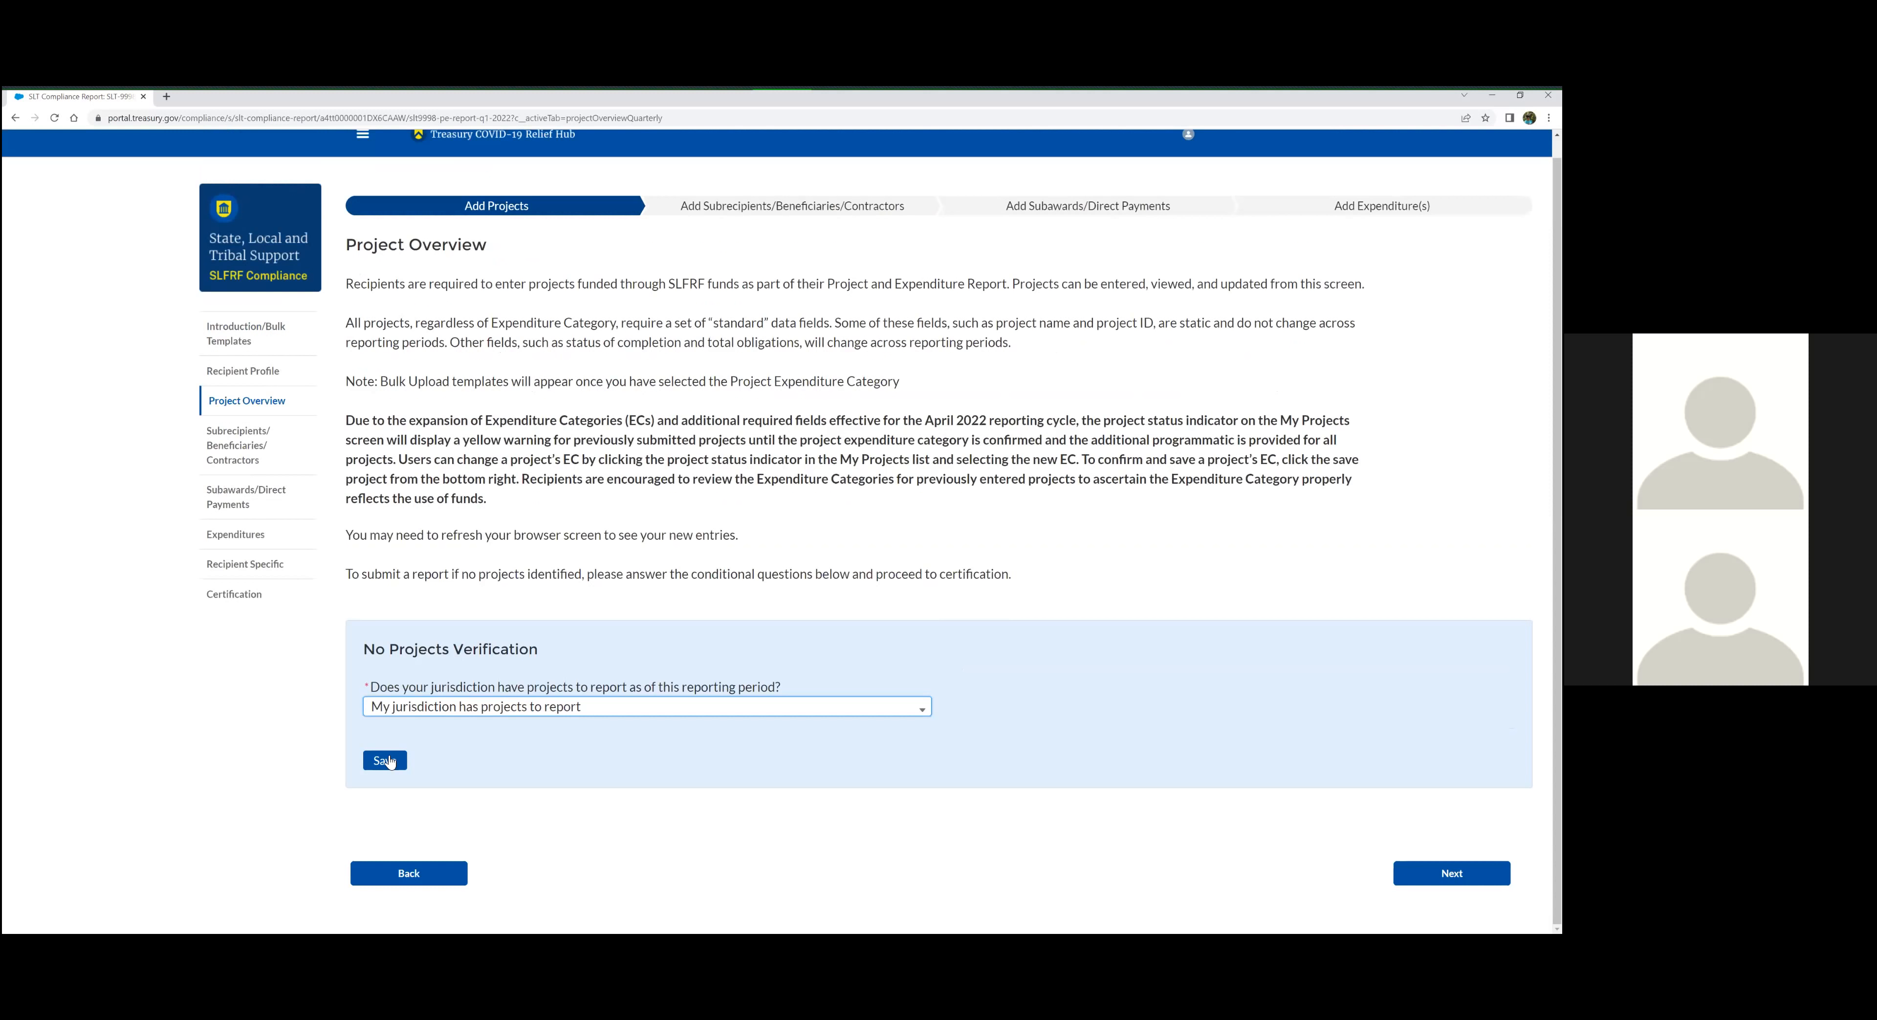
left_click(390, 761)
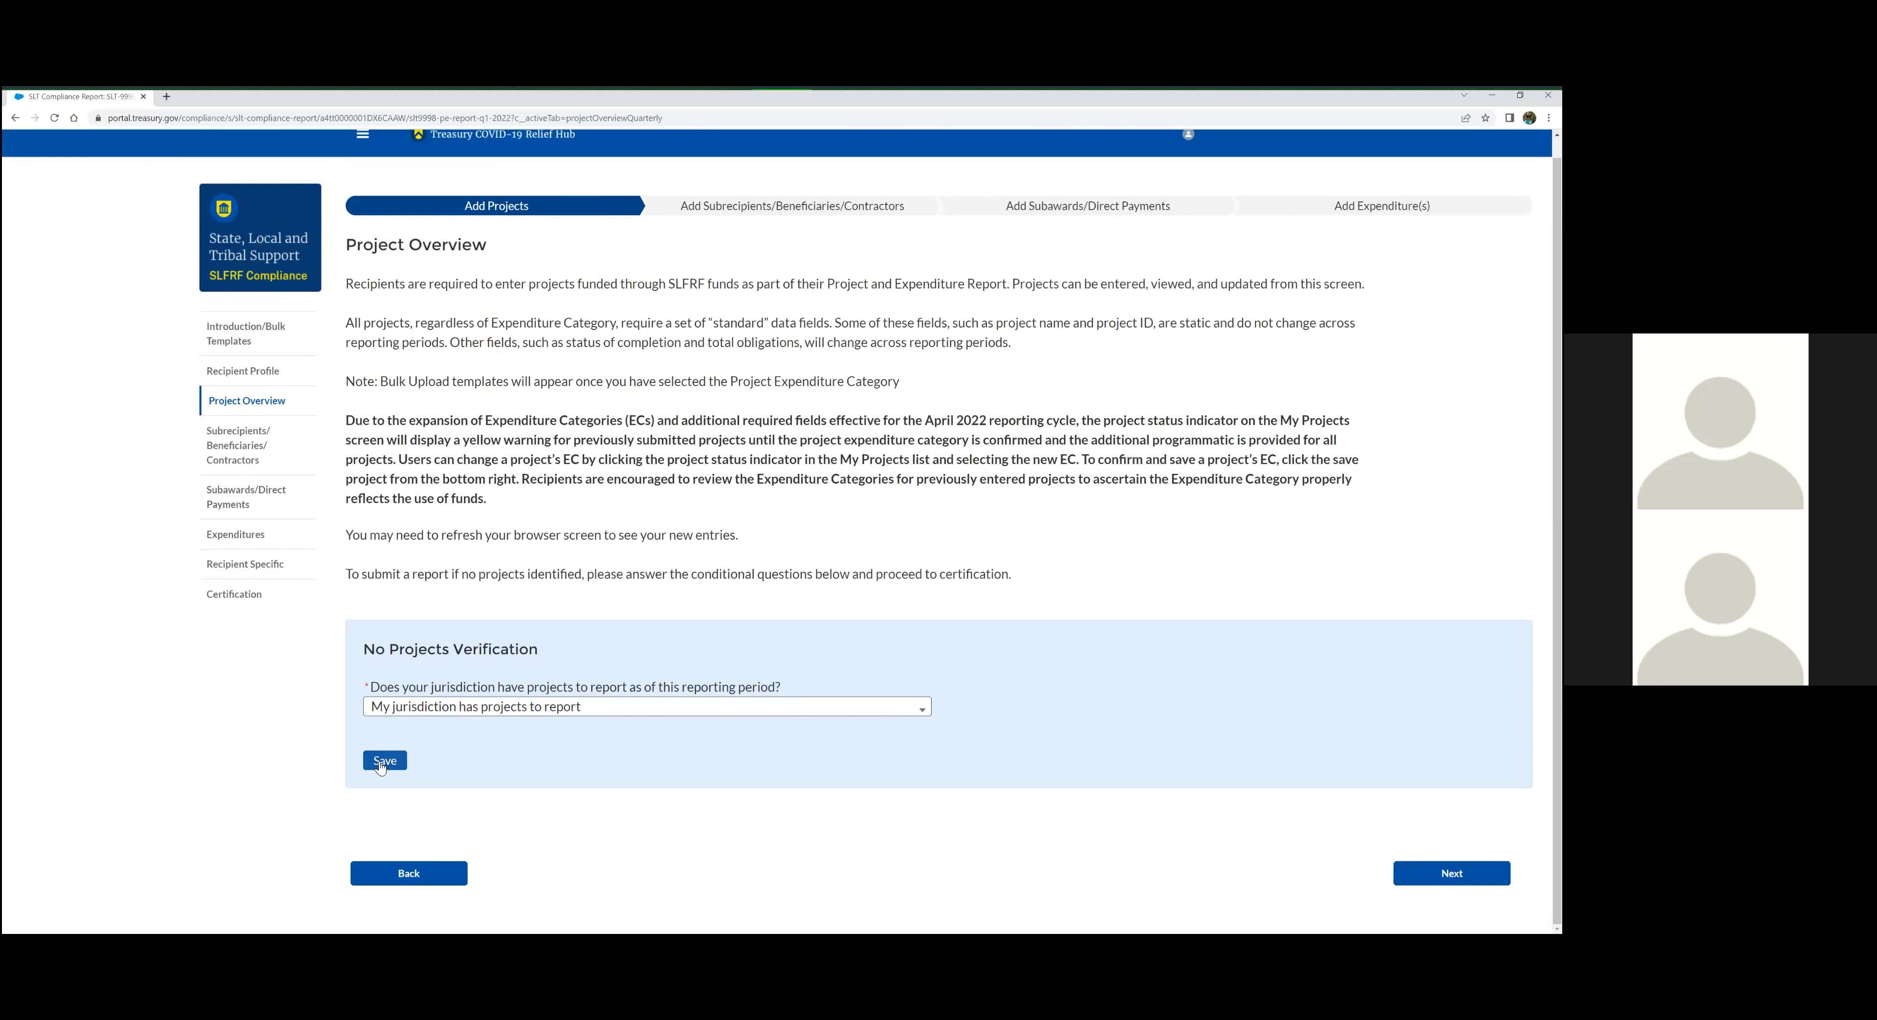
left_click(401, 759)
Start a new project under My Projects and set its Project Expenditure Category Group to 6-Revenue Replacement
scroll(585, 735, "down", 3)
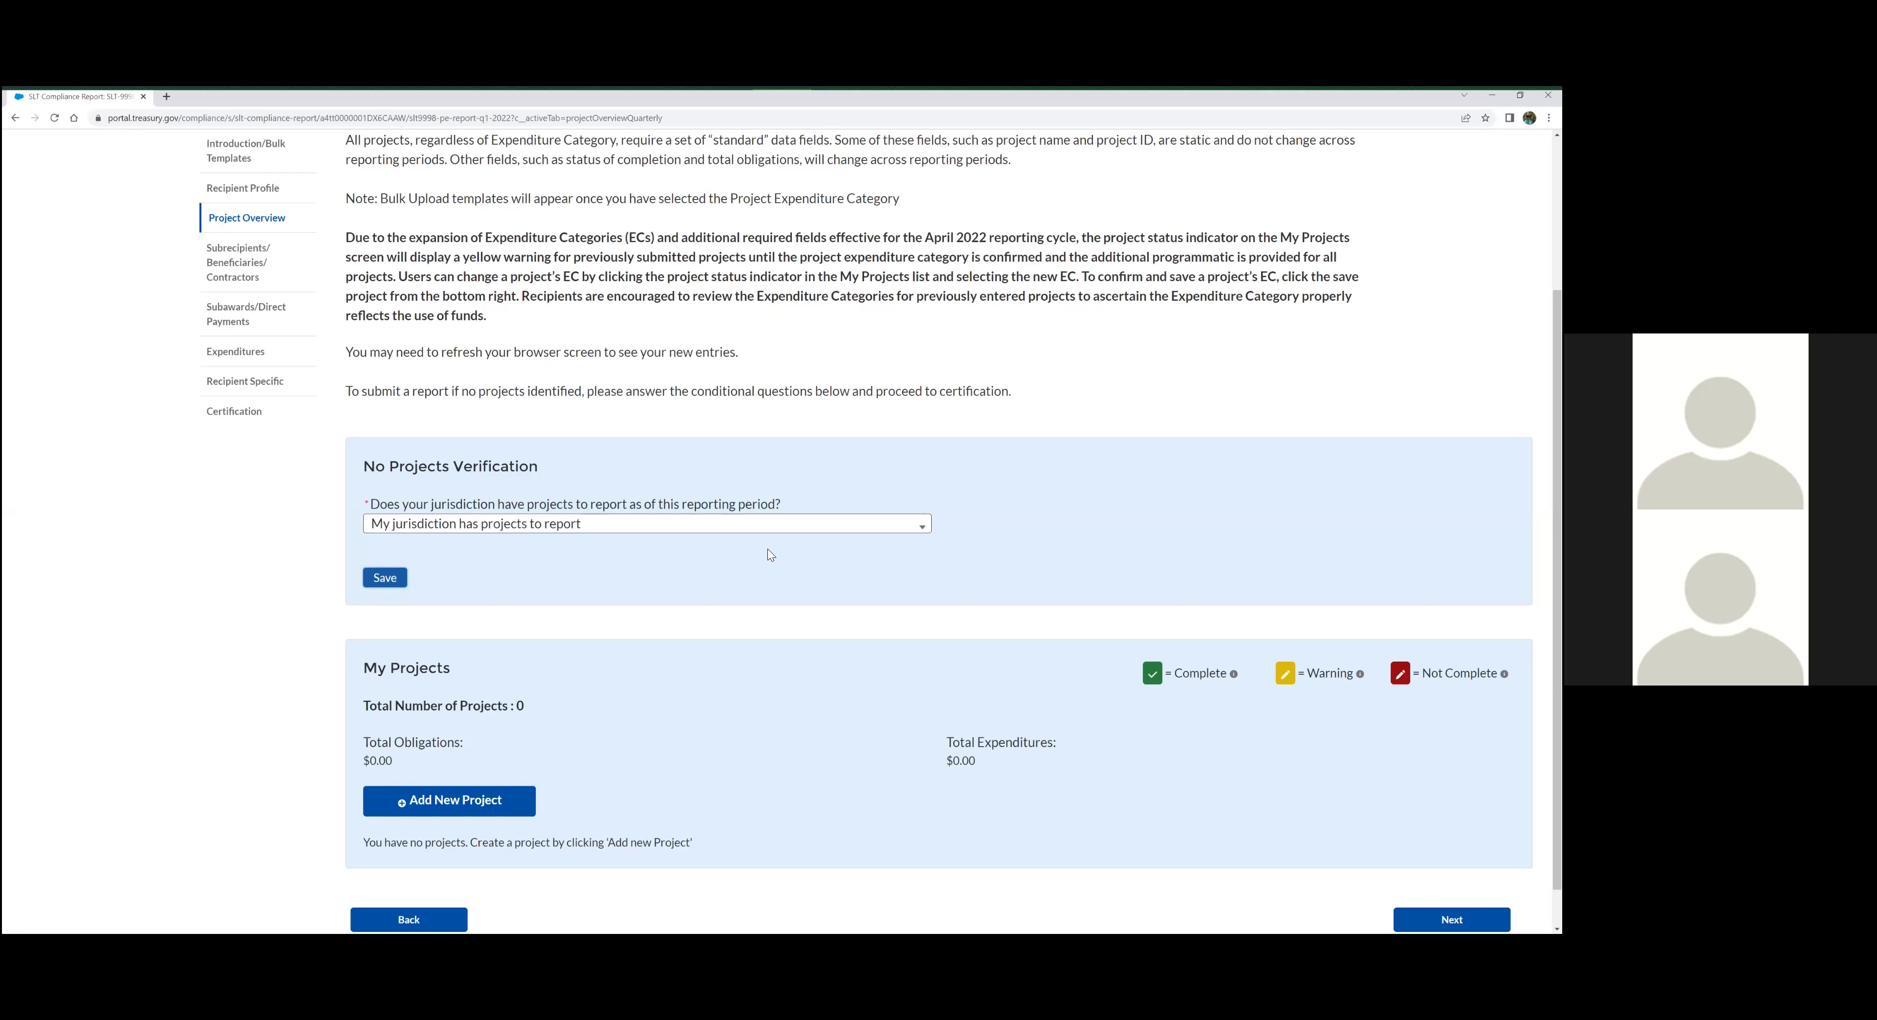
scroll(766, 553, "down", 1)
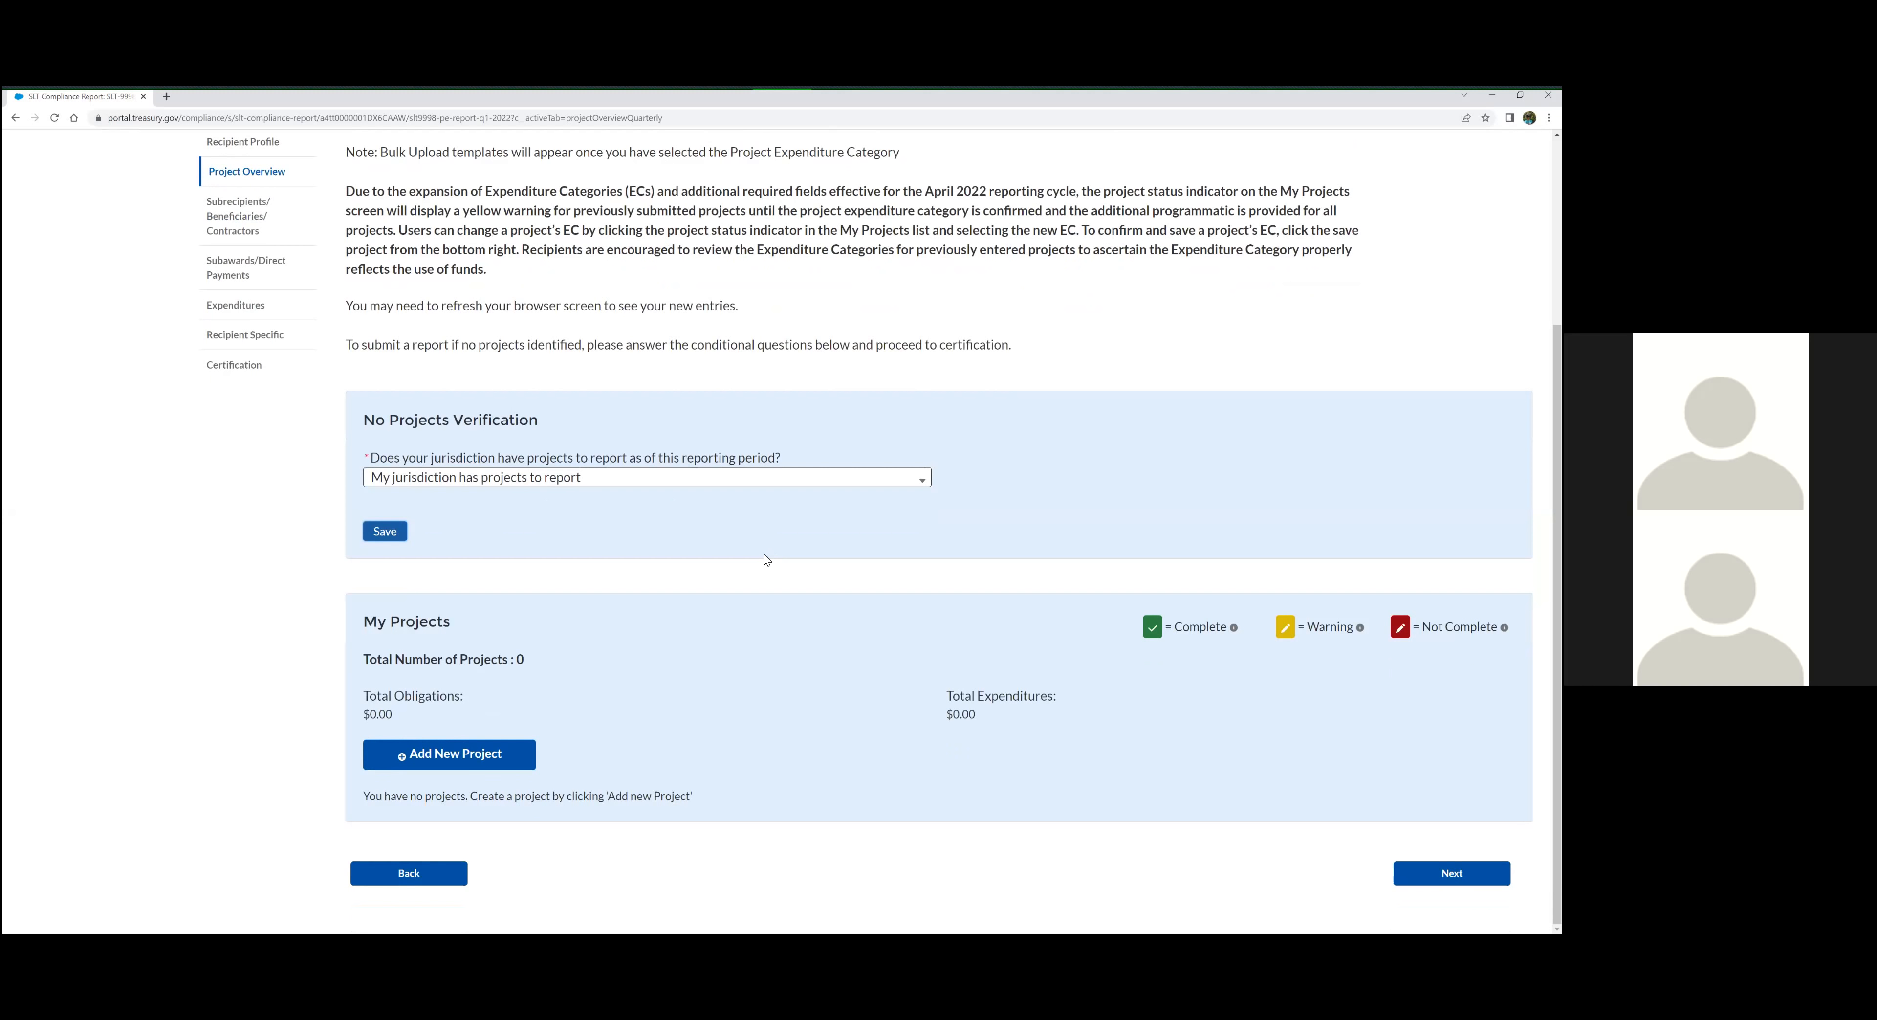
left_click(459, 766)
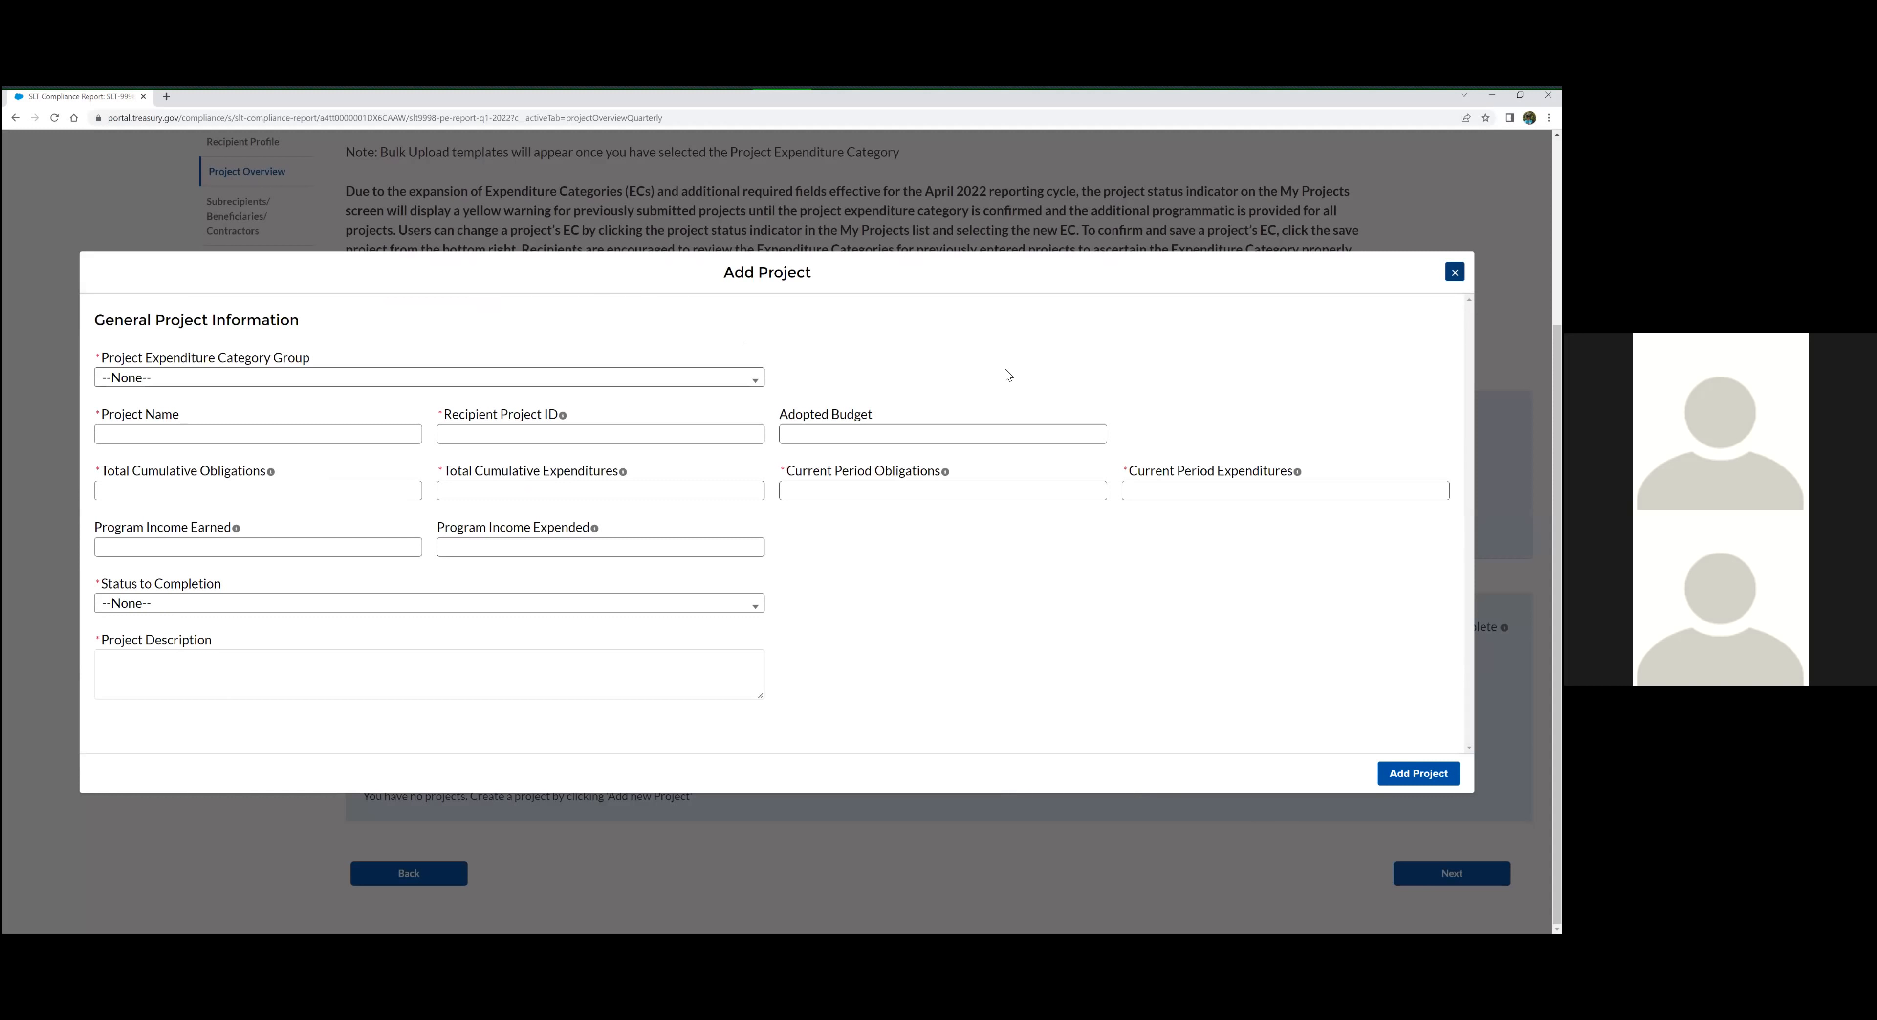
left_click(756, 377)
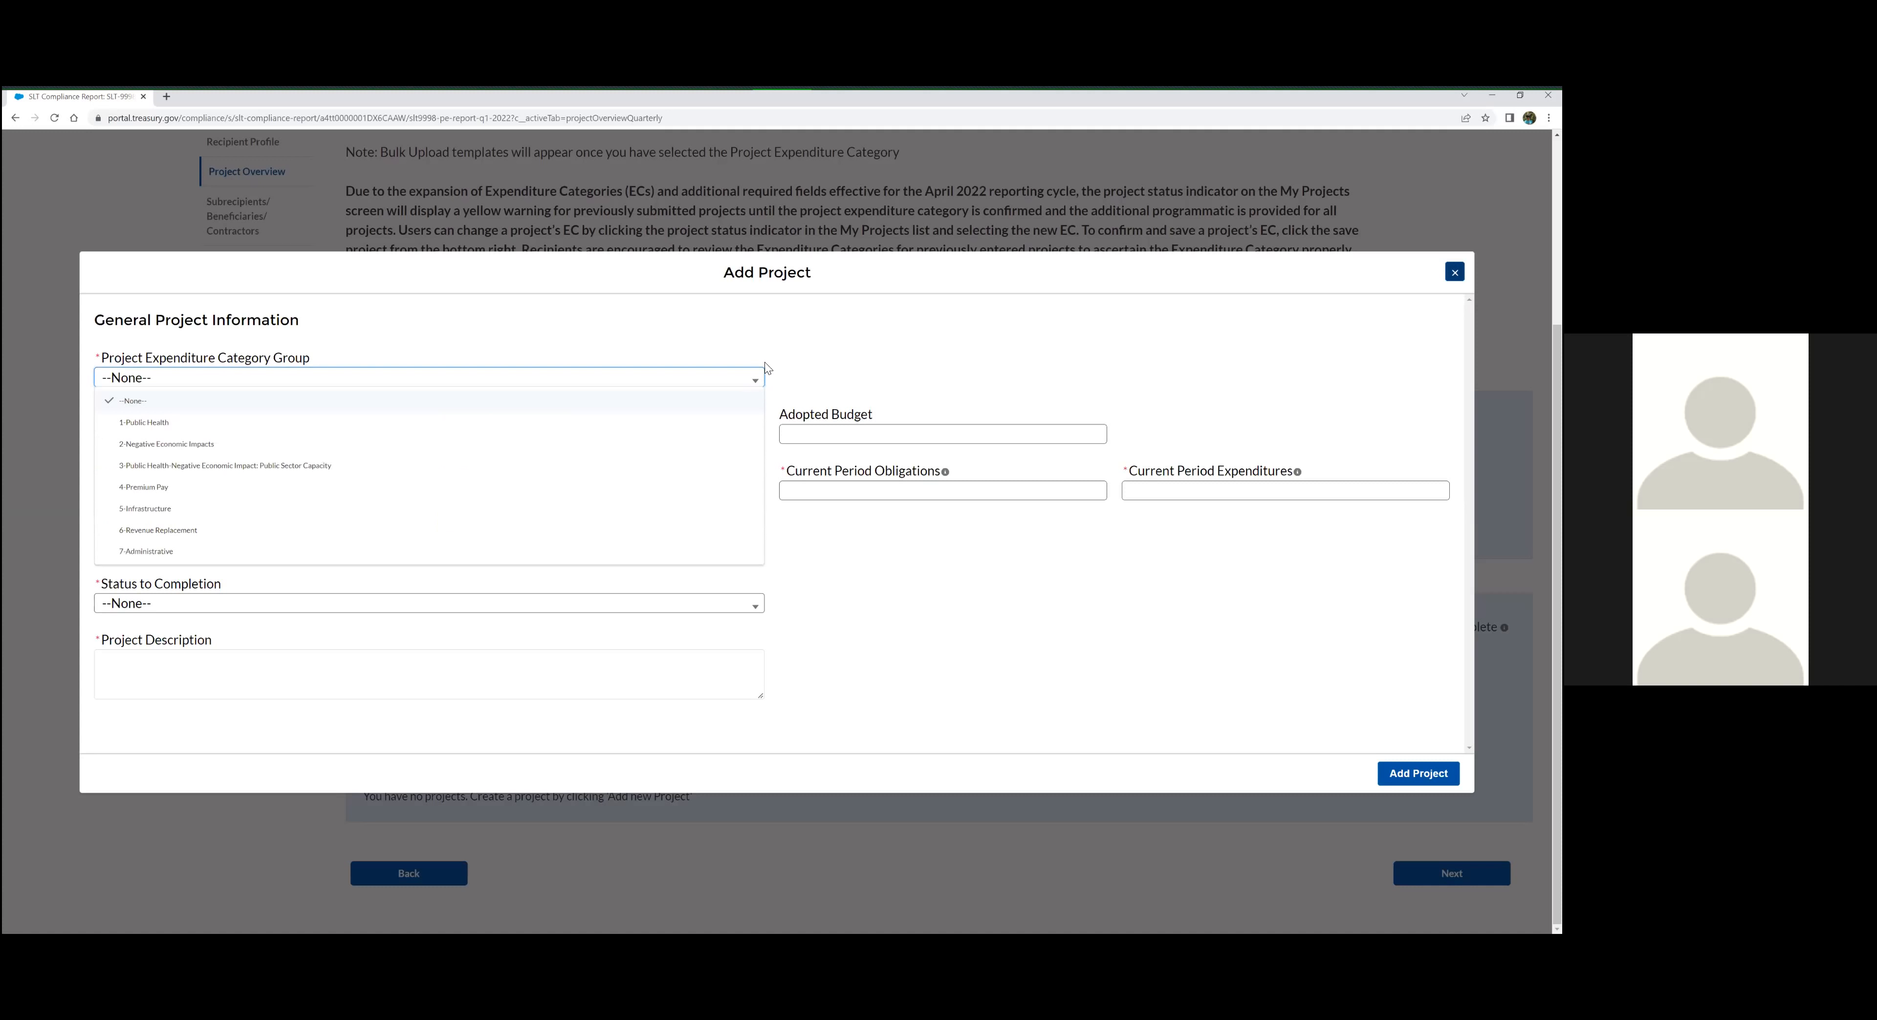
left_click(760, 374)
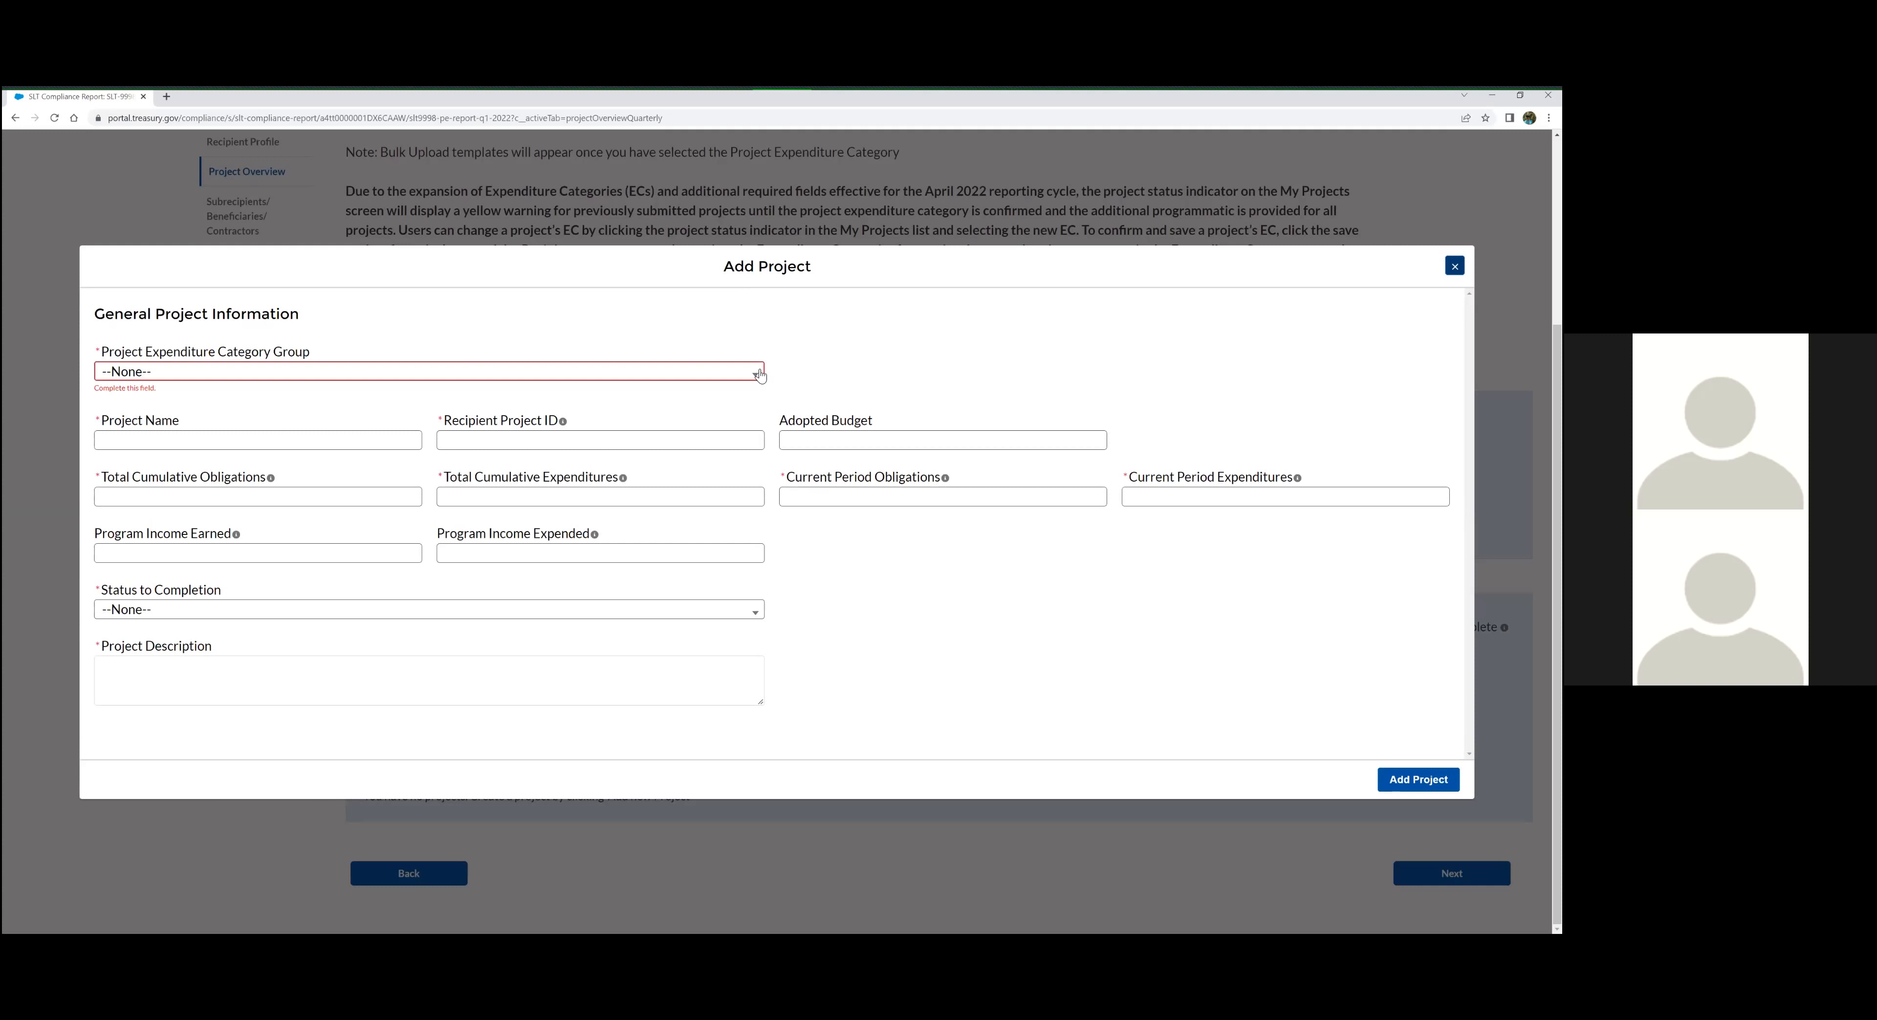
left_click(759, 374)
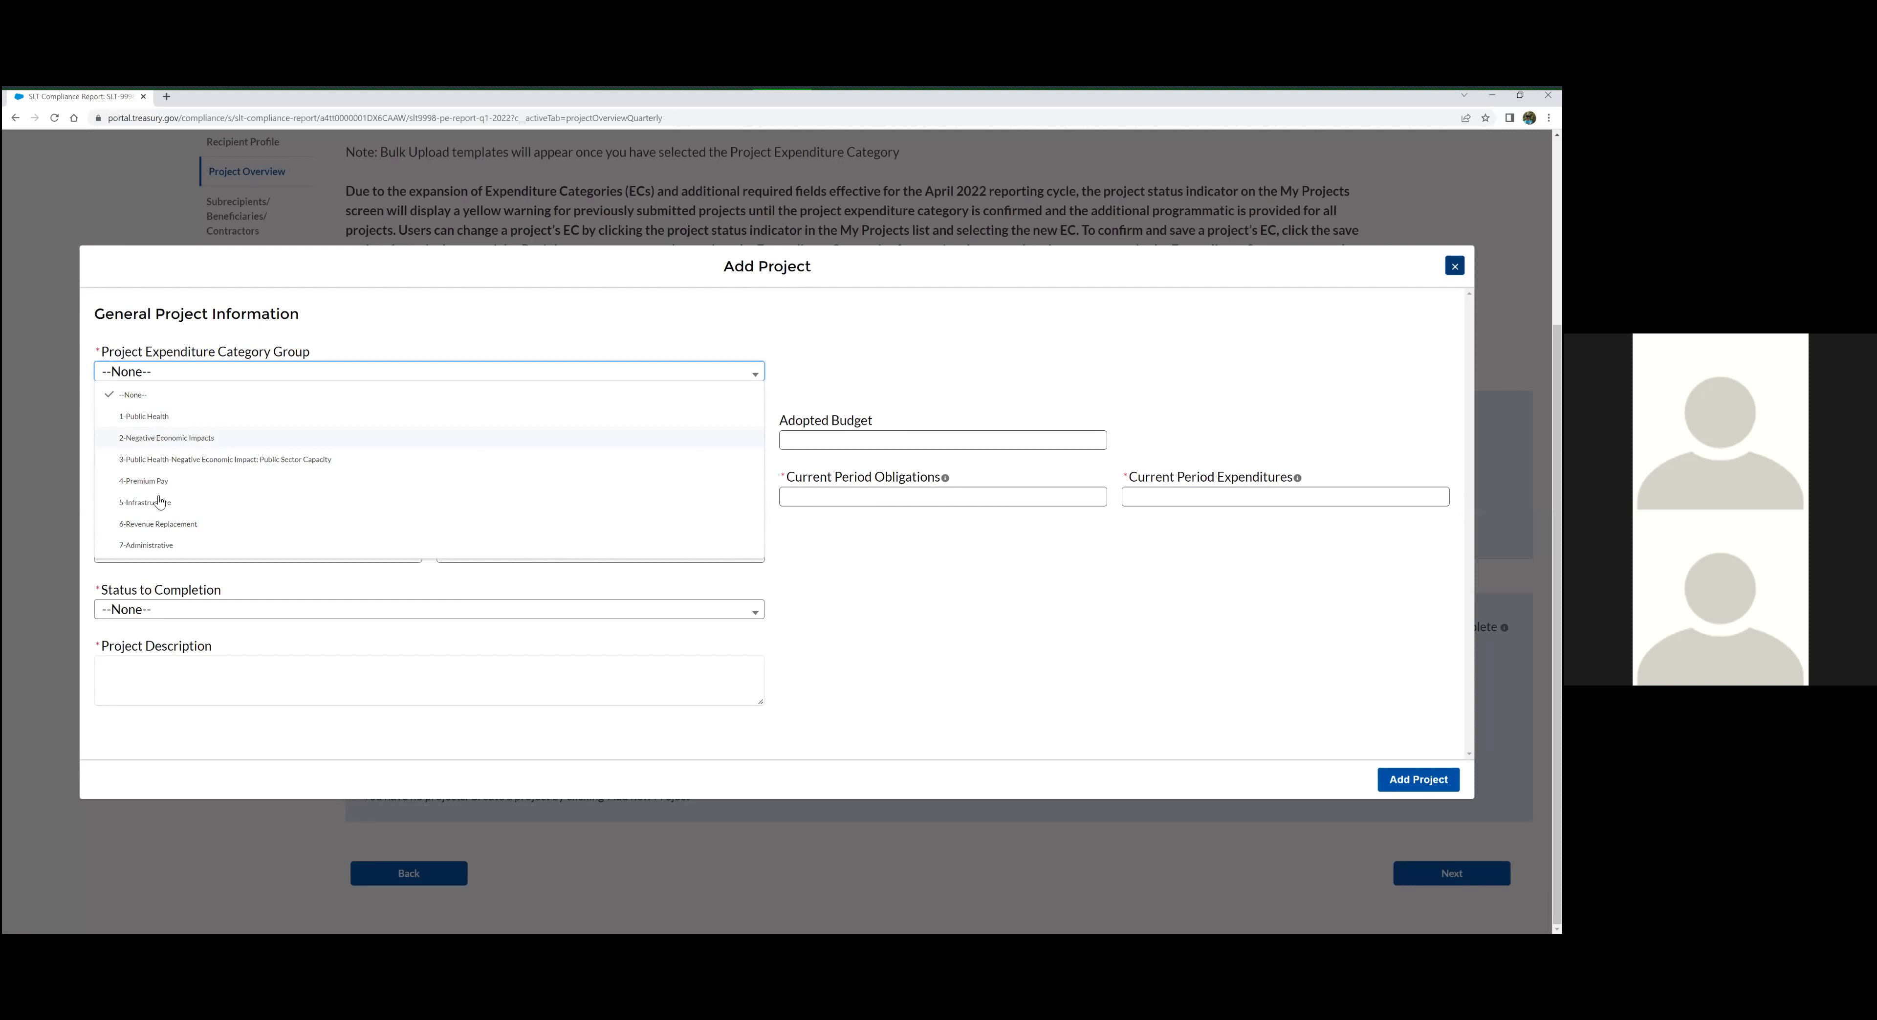
left_click(157, 524)
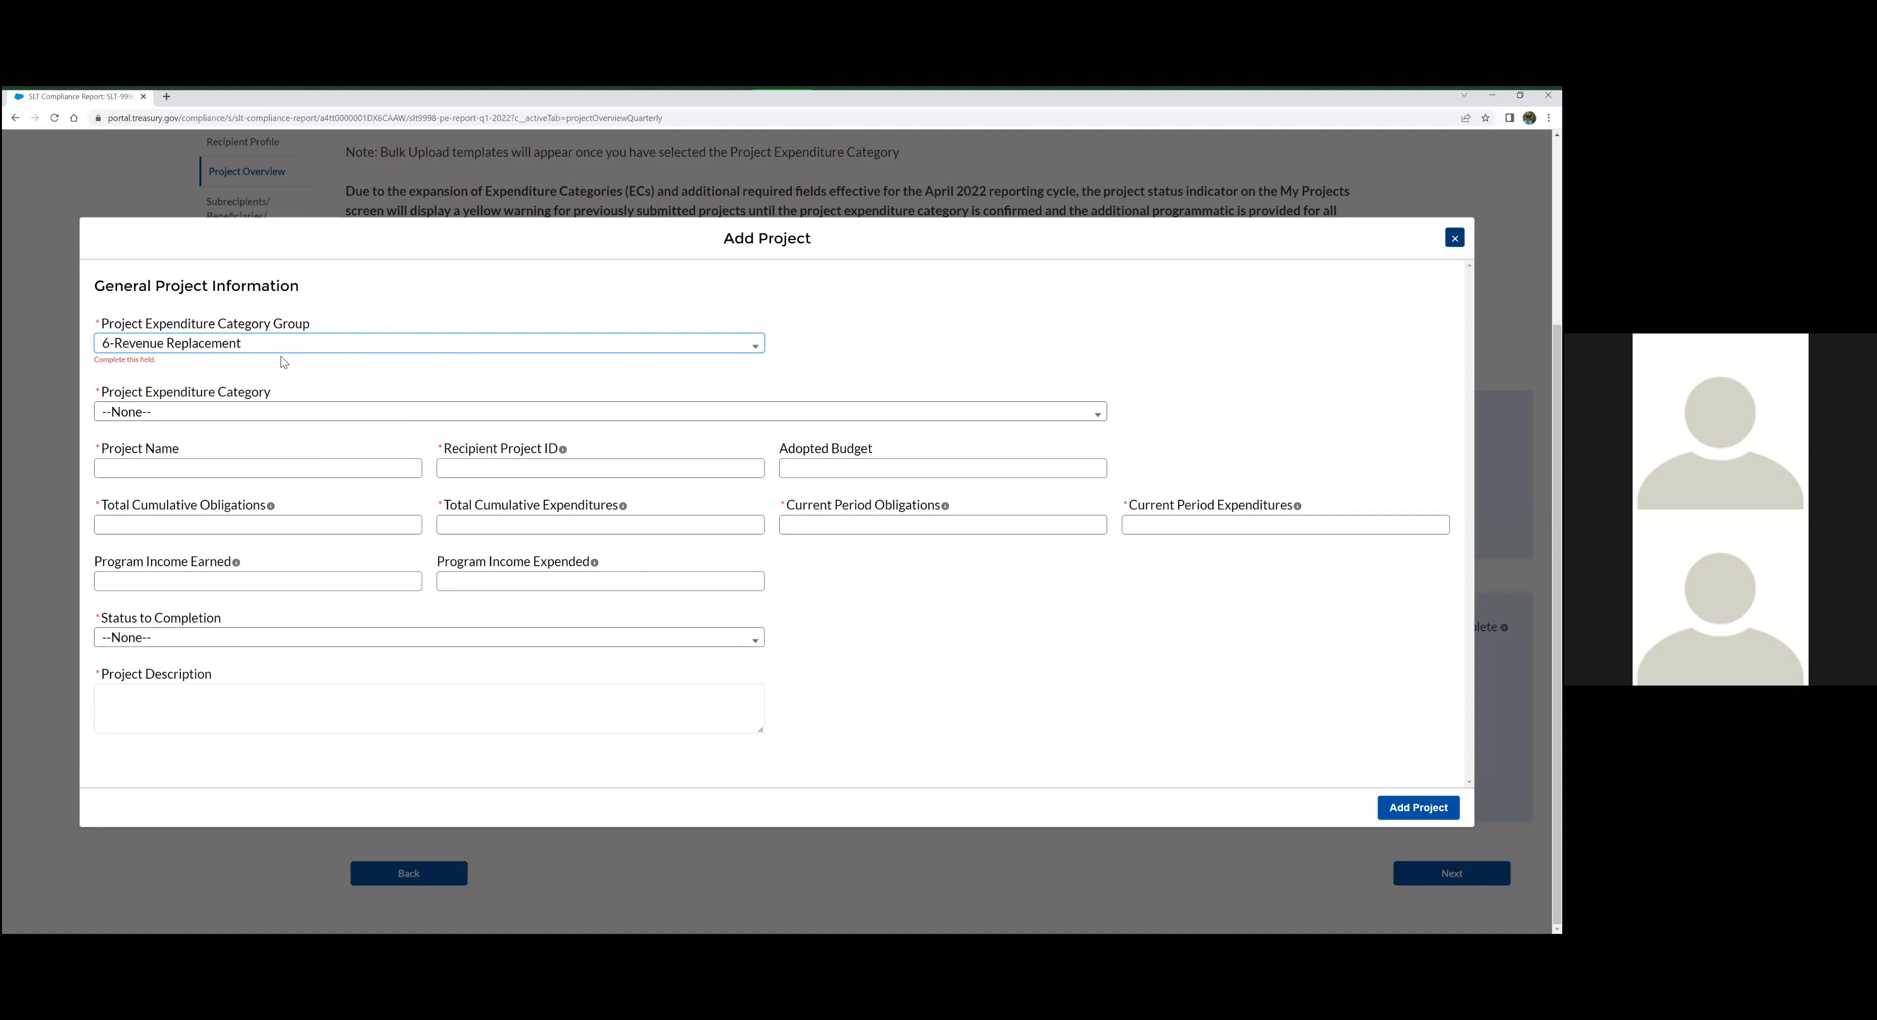
Set the new project's Project Expenditure Category to 6.1-Provision of Government Services
left_click(321, 411)
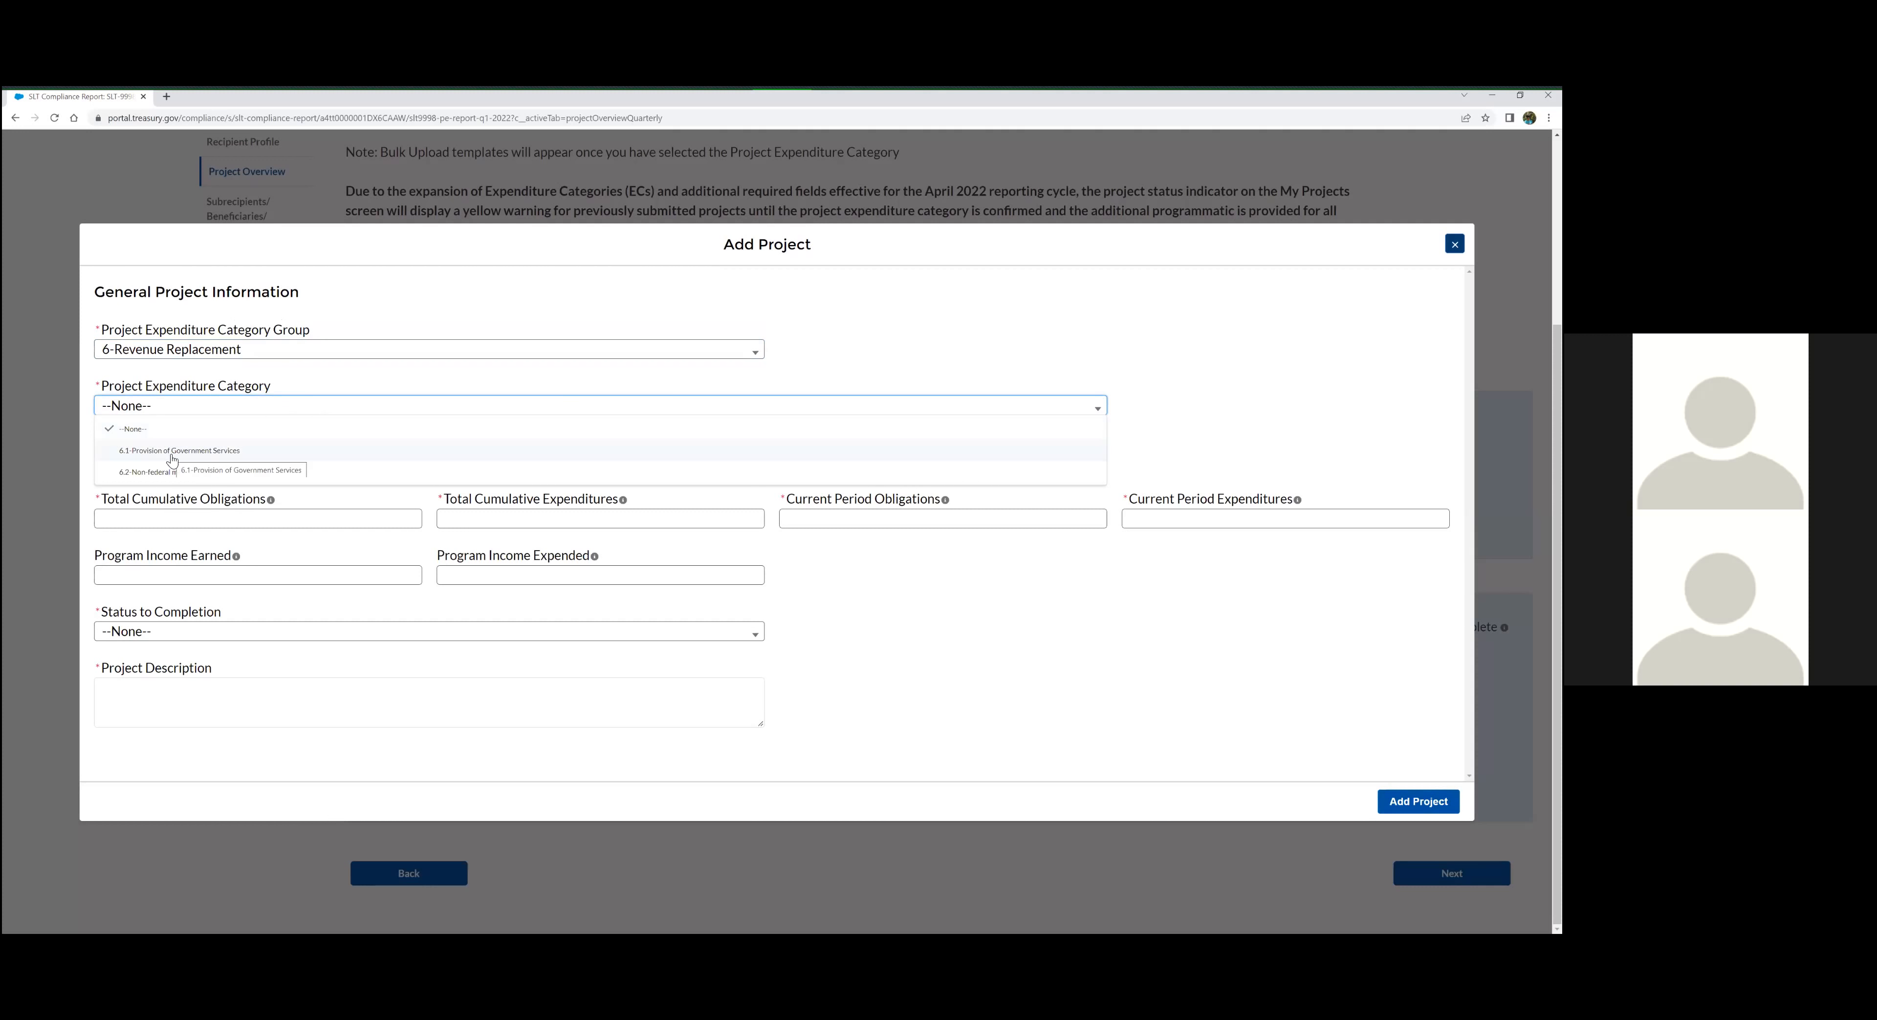
left_click_drag(172, 458, 267, 454)
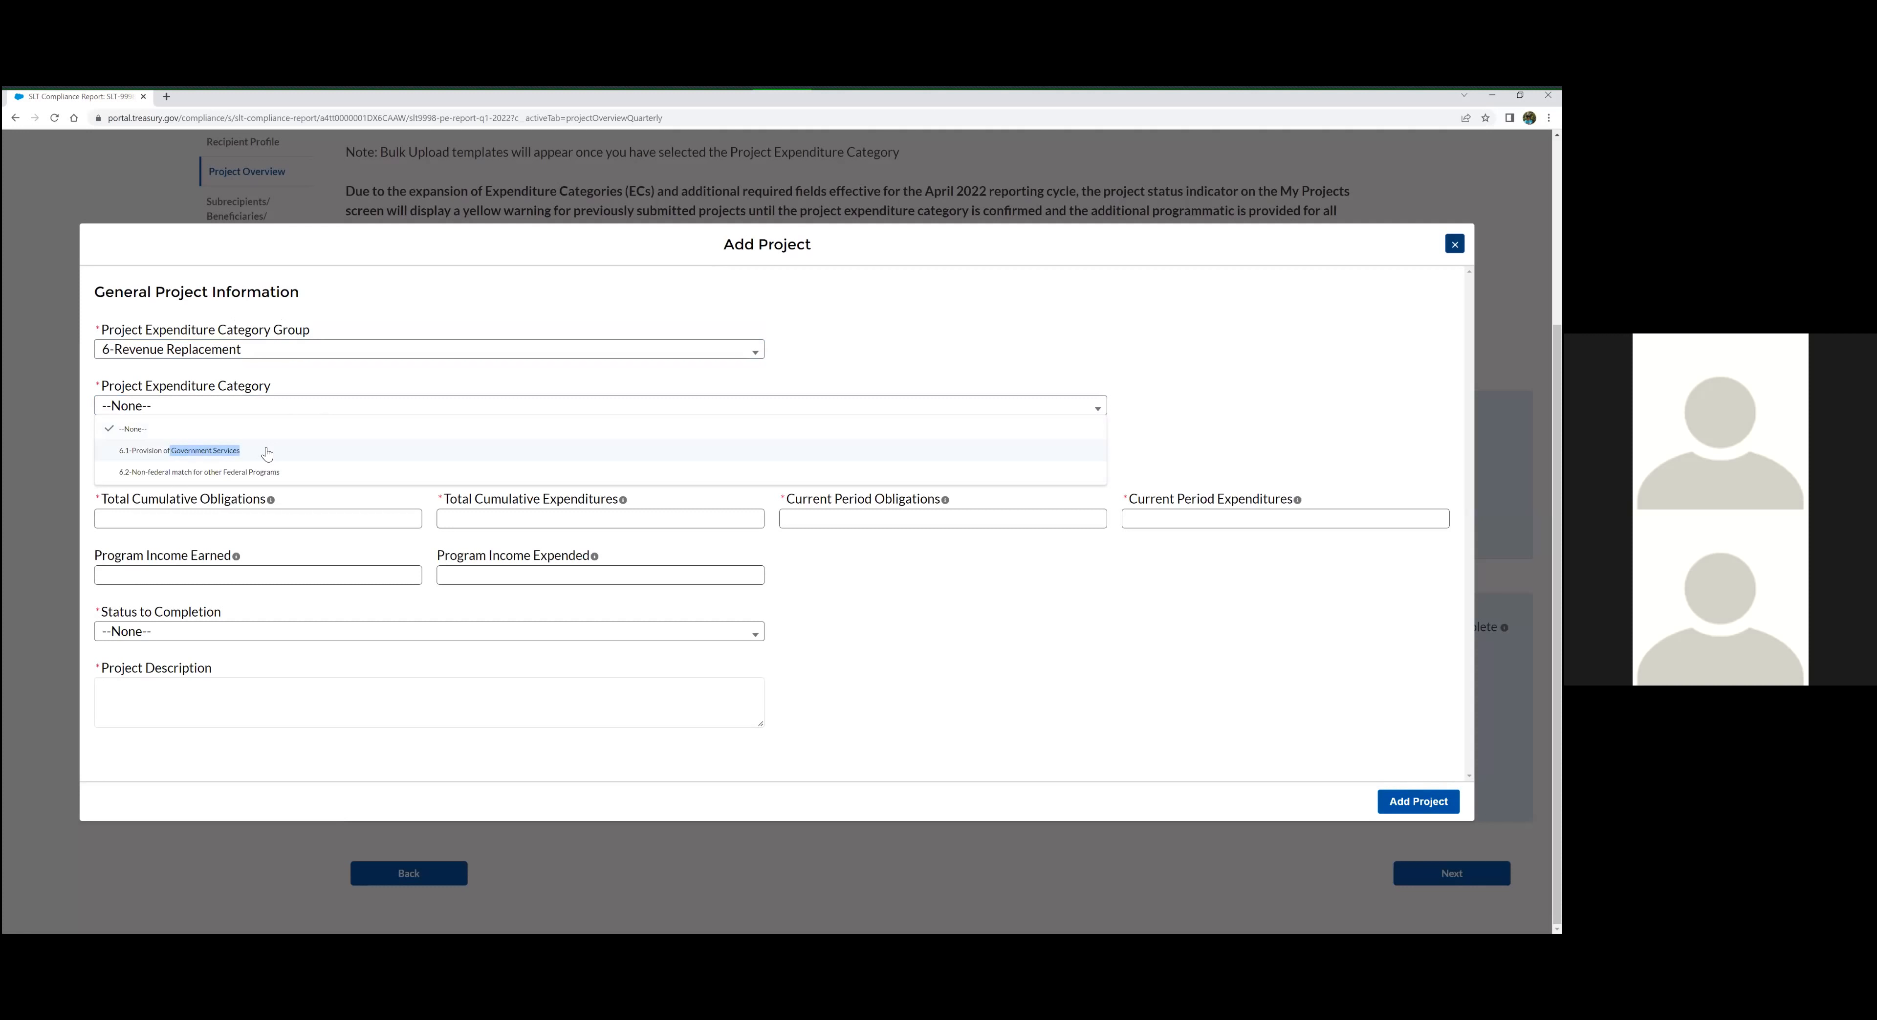
left_click_drag(267, 454, 141, 456)
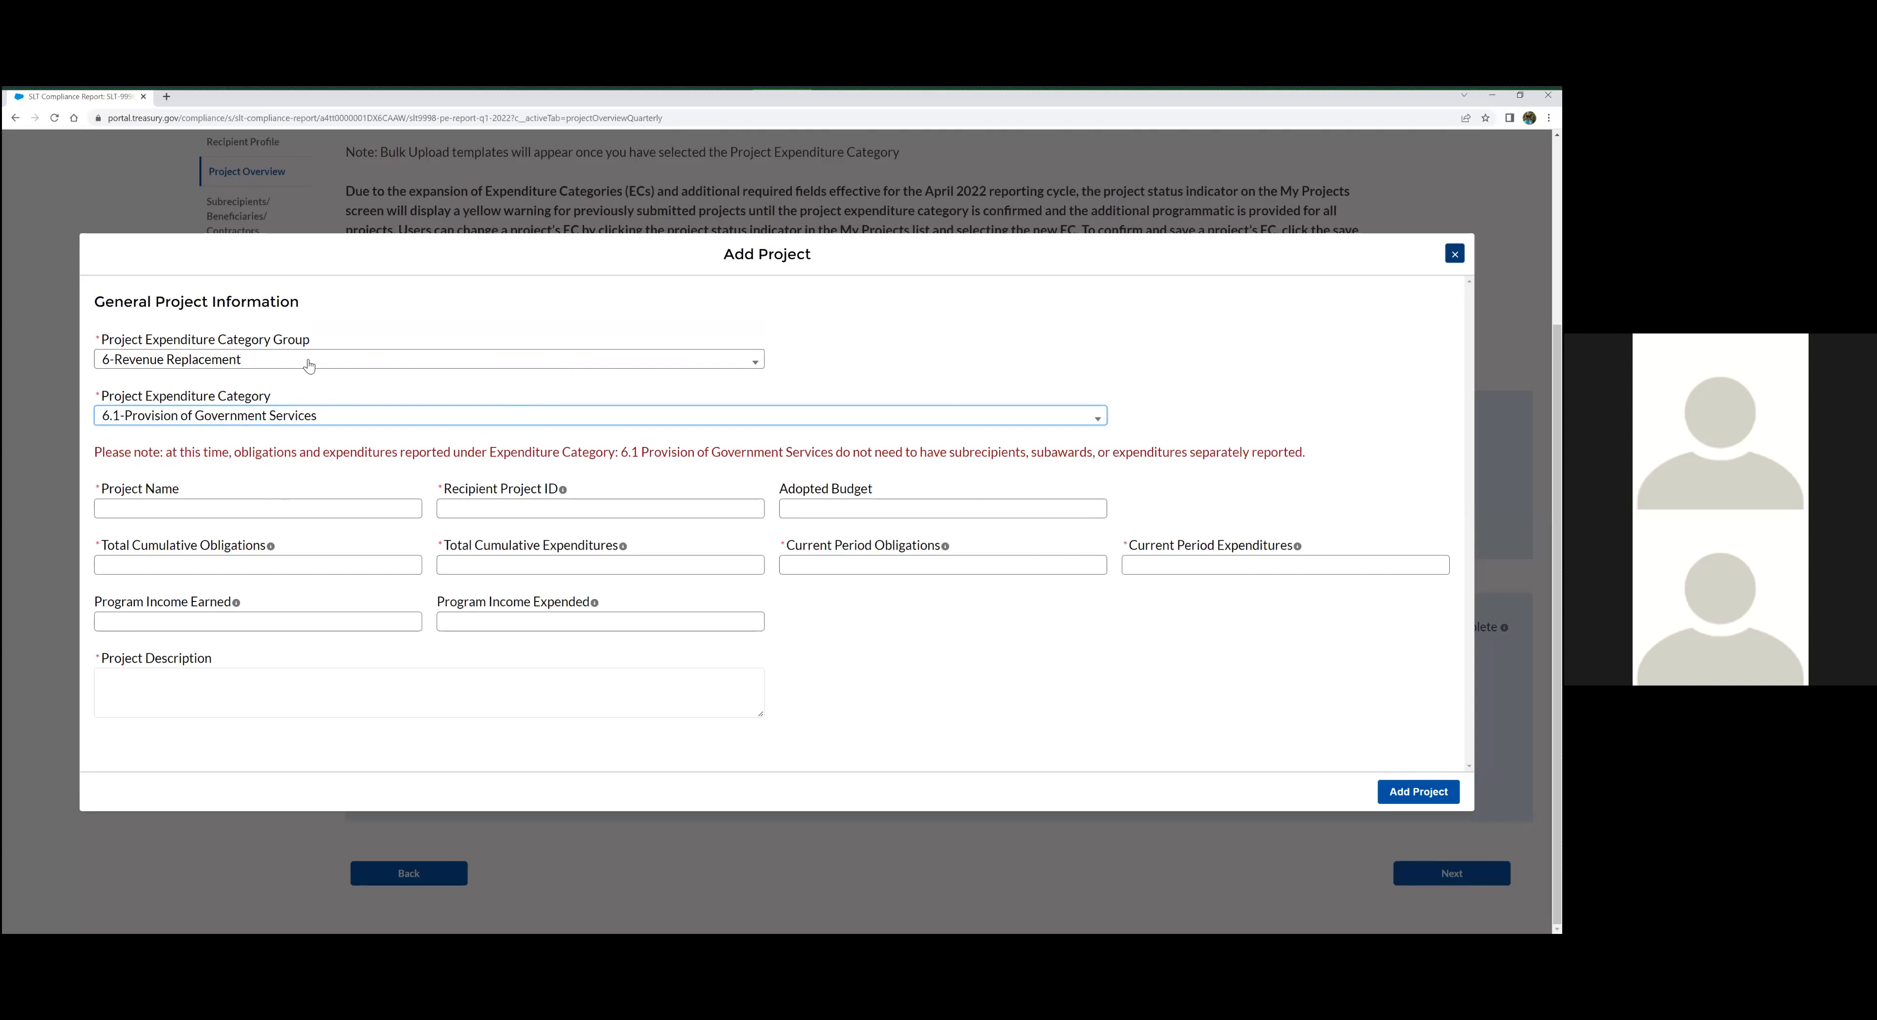
Name the project "Test Project Government Services" and give it the Recipient Project ID ABC110
left_click(339, 511)
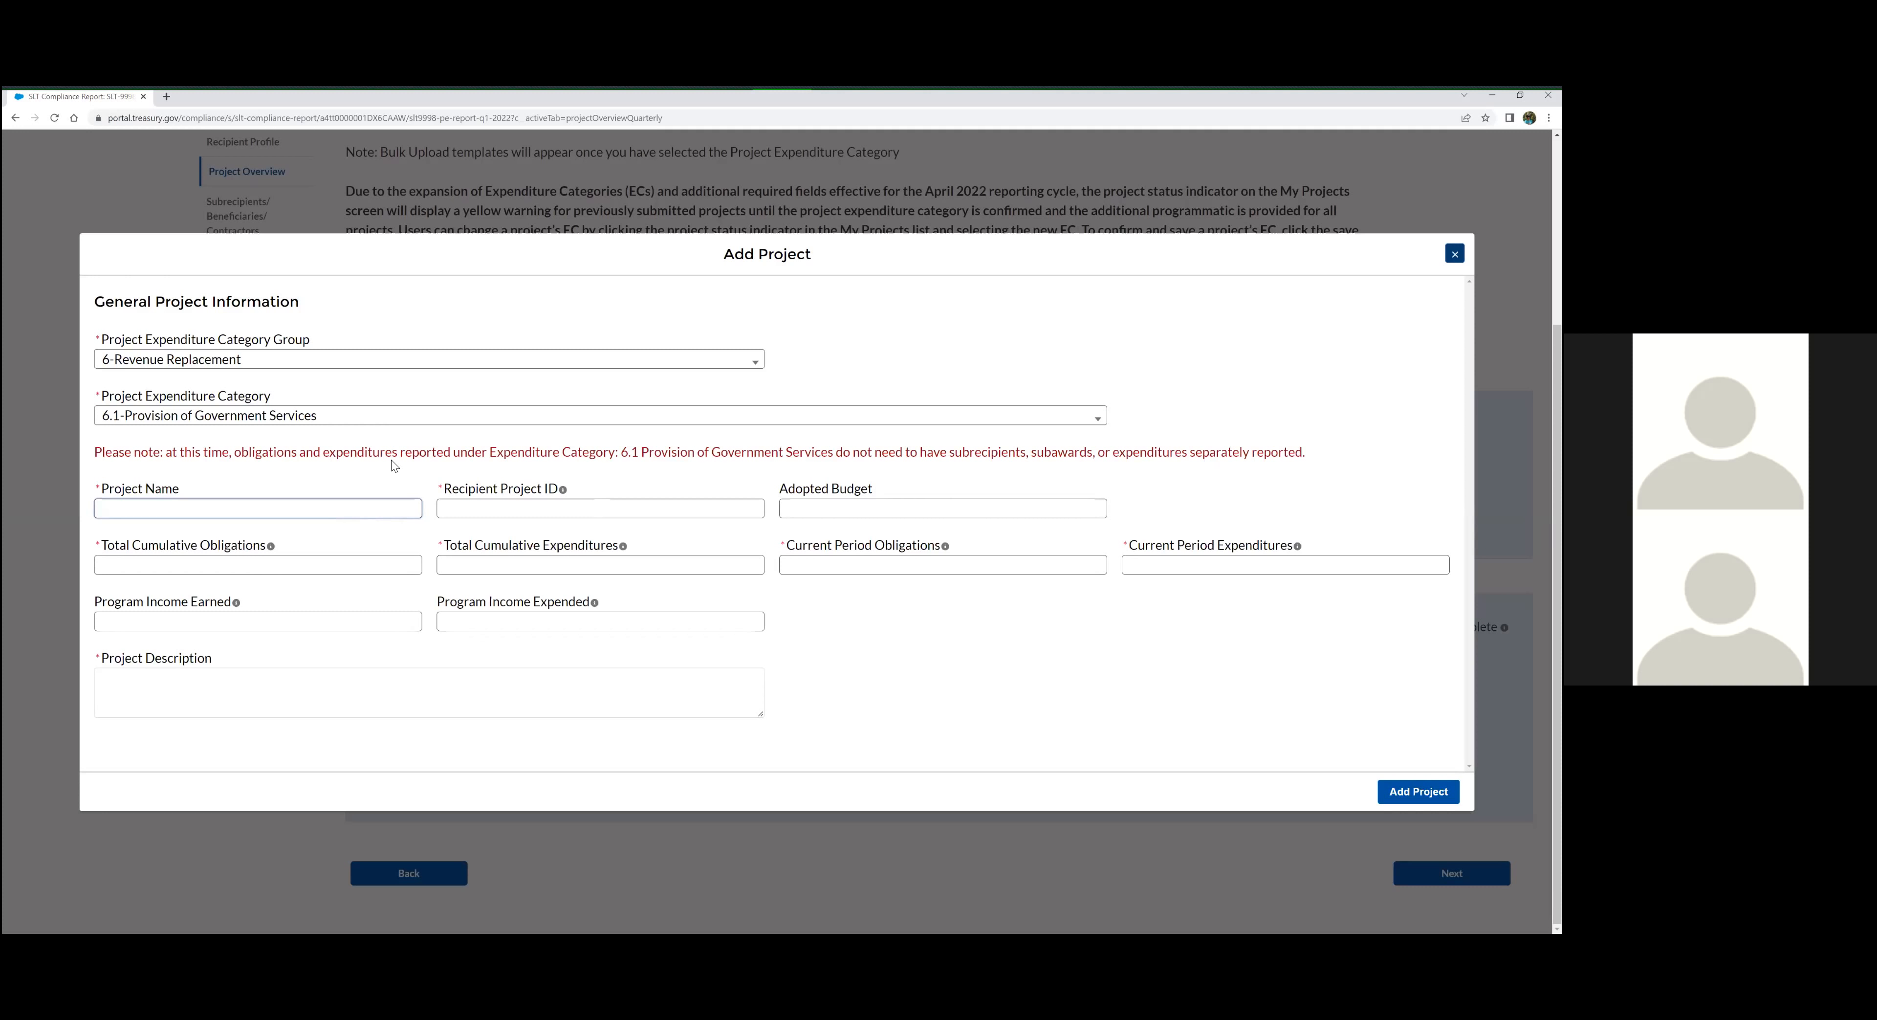
type("Test Project Government Services")
key("Tab")
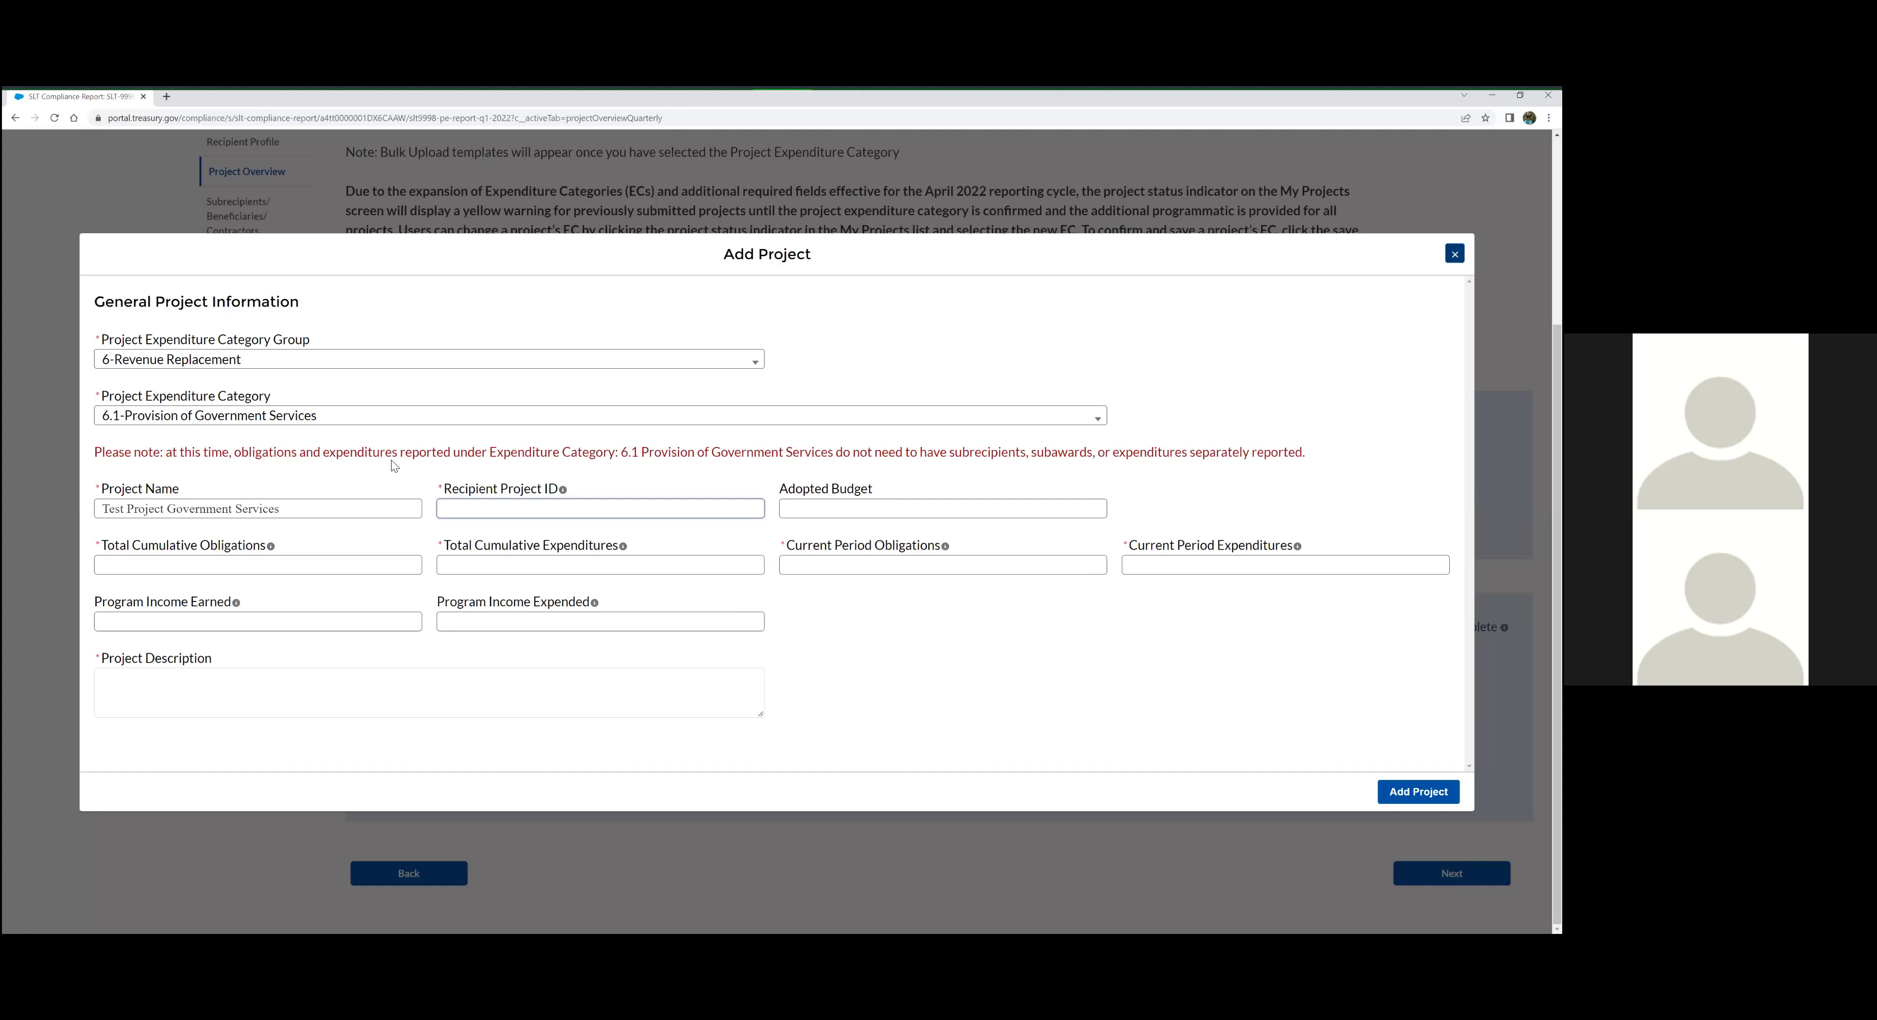
type("BC110")
key("Tab")
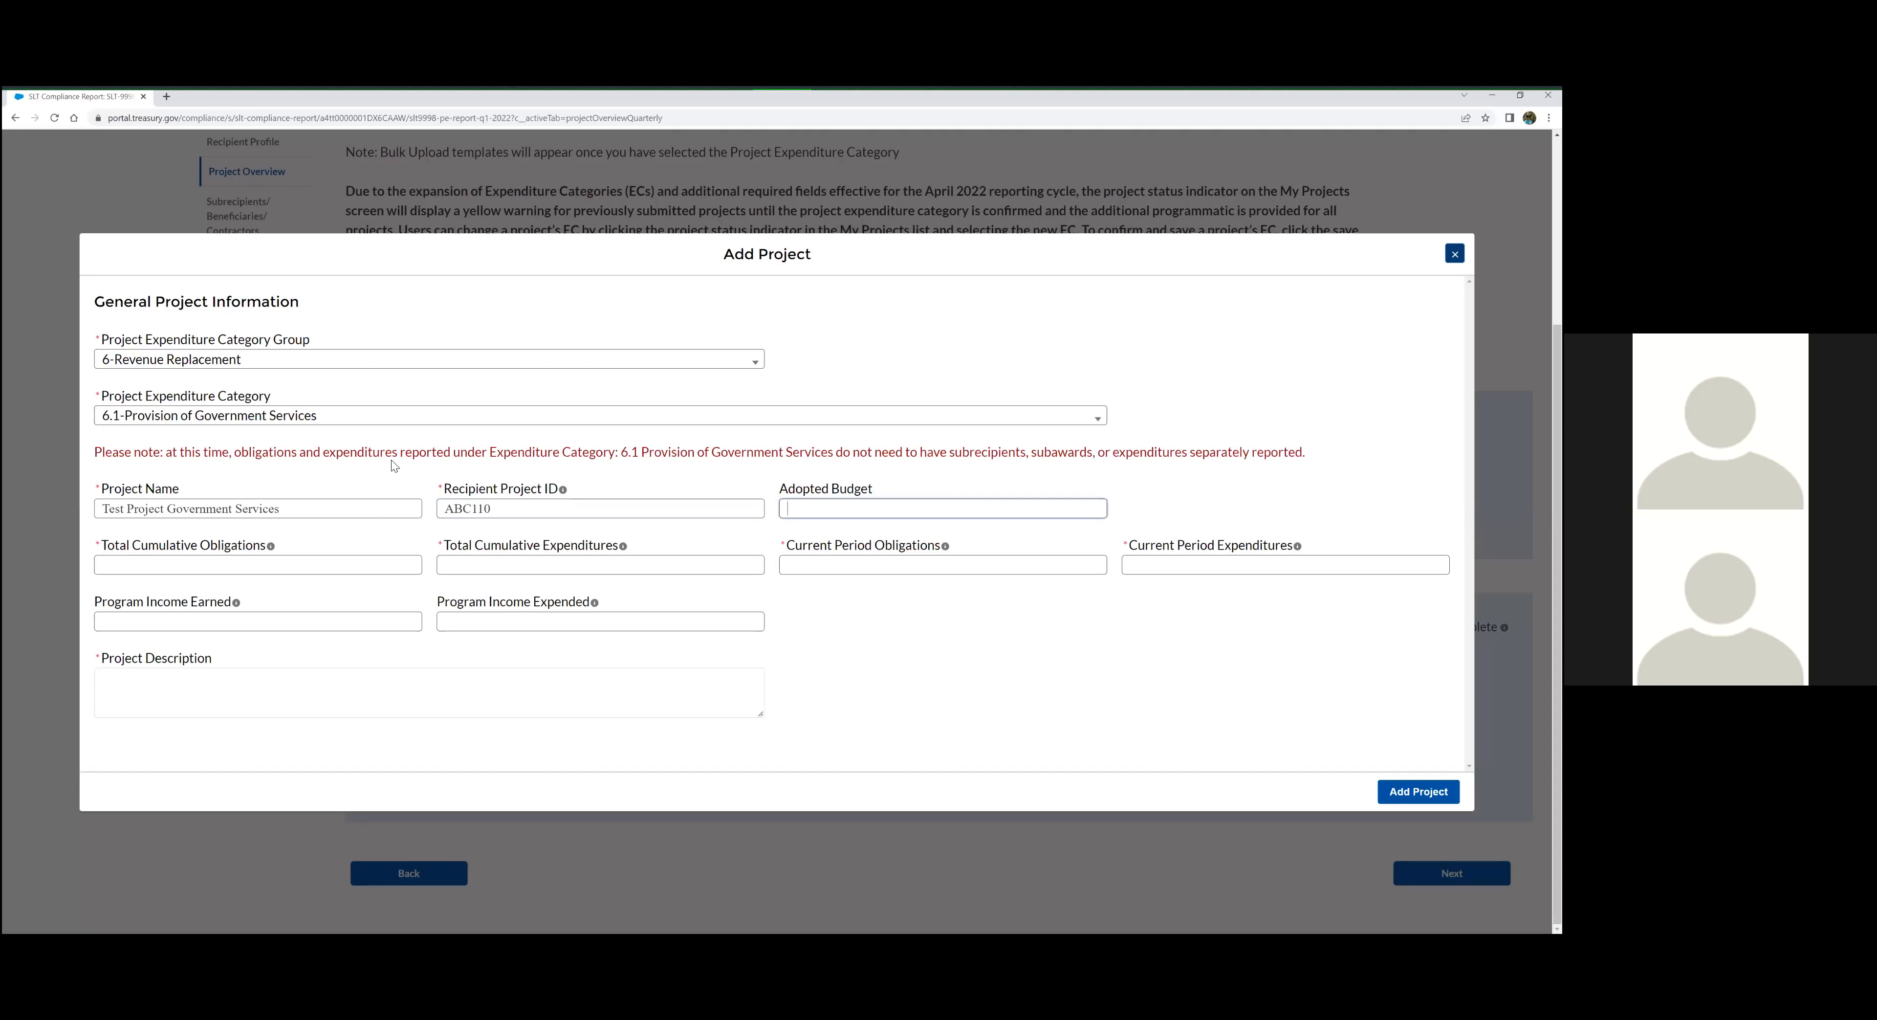
Leave Adopted Budget blank and enter 9000000 for both Total Cumulative Obligations and Total Cumulative Expenditures
key("Tab")
key("Tab")
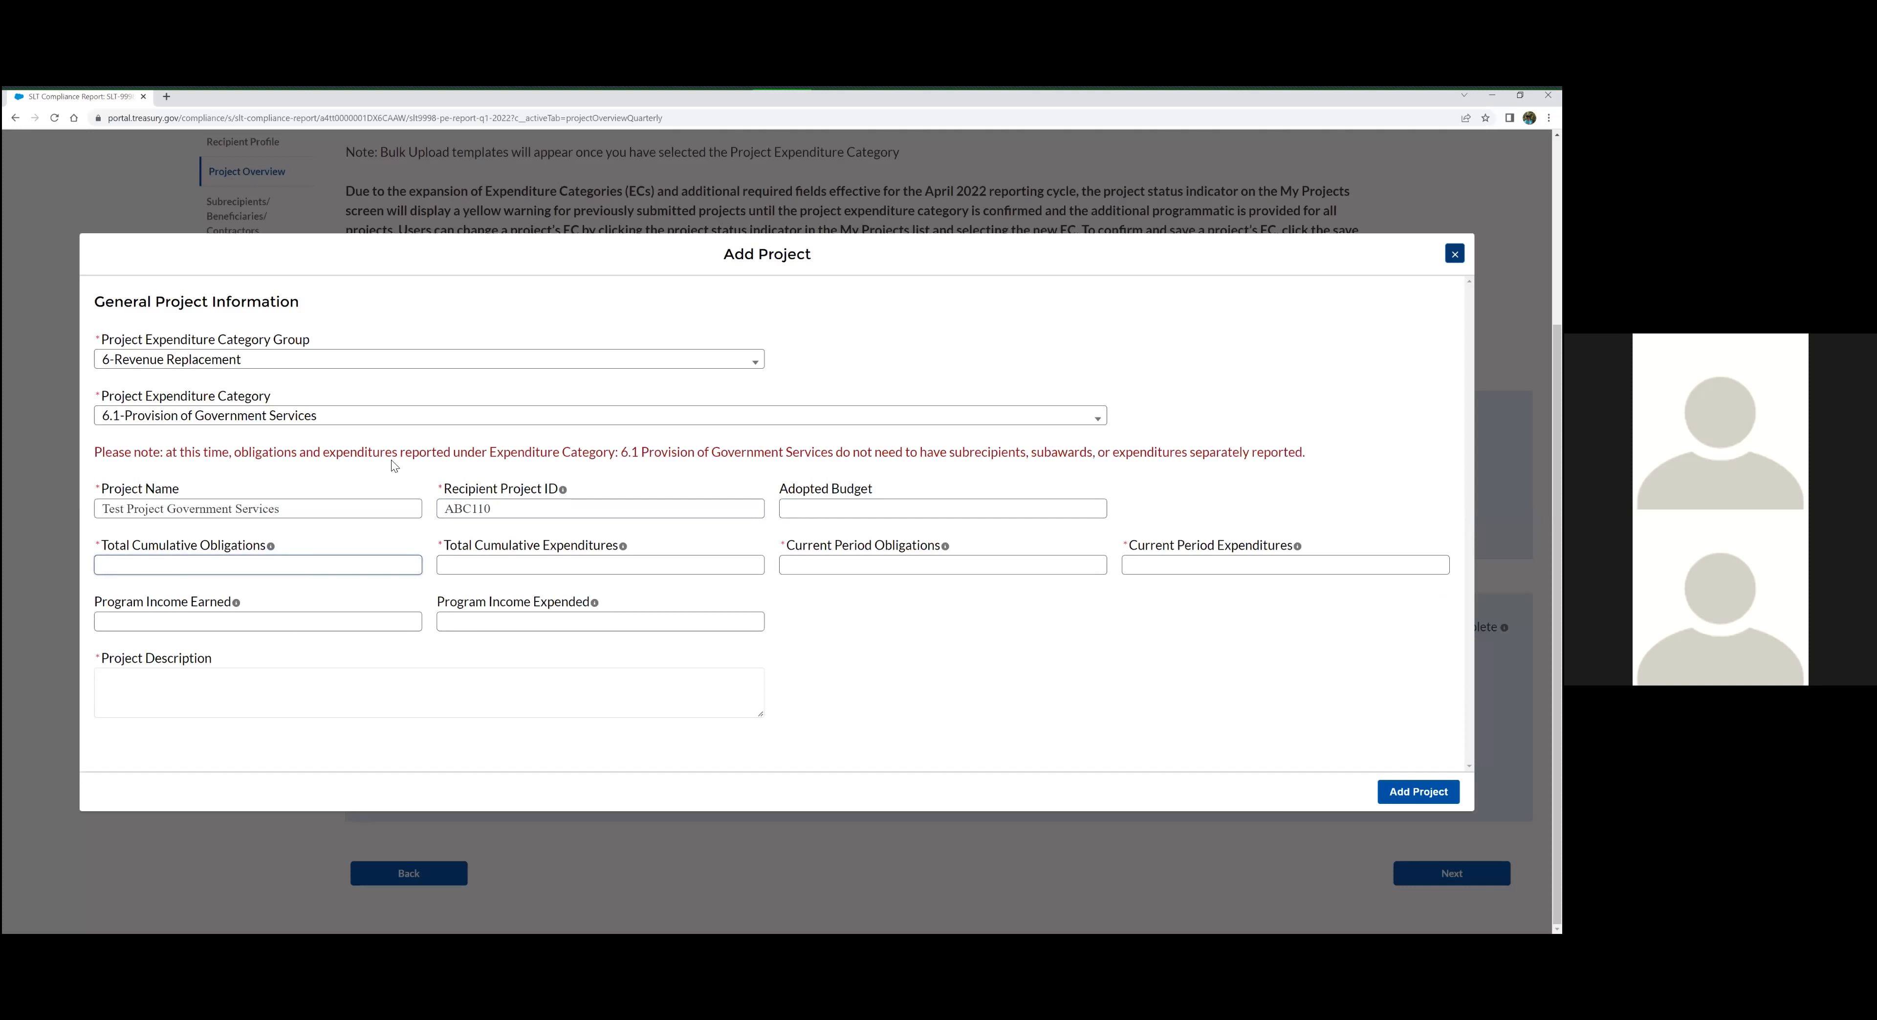
type("9000000")
key("Tab")
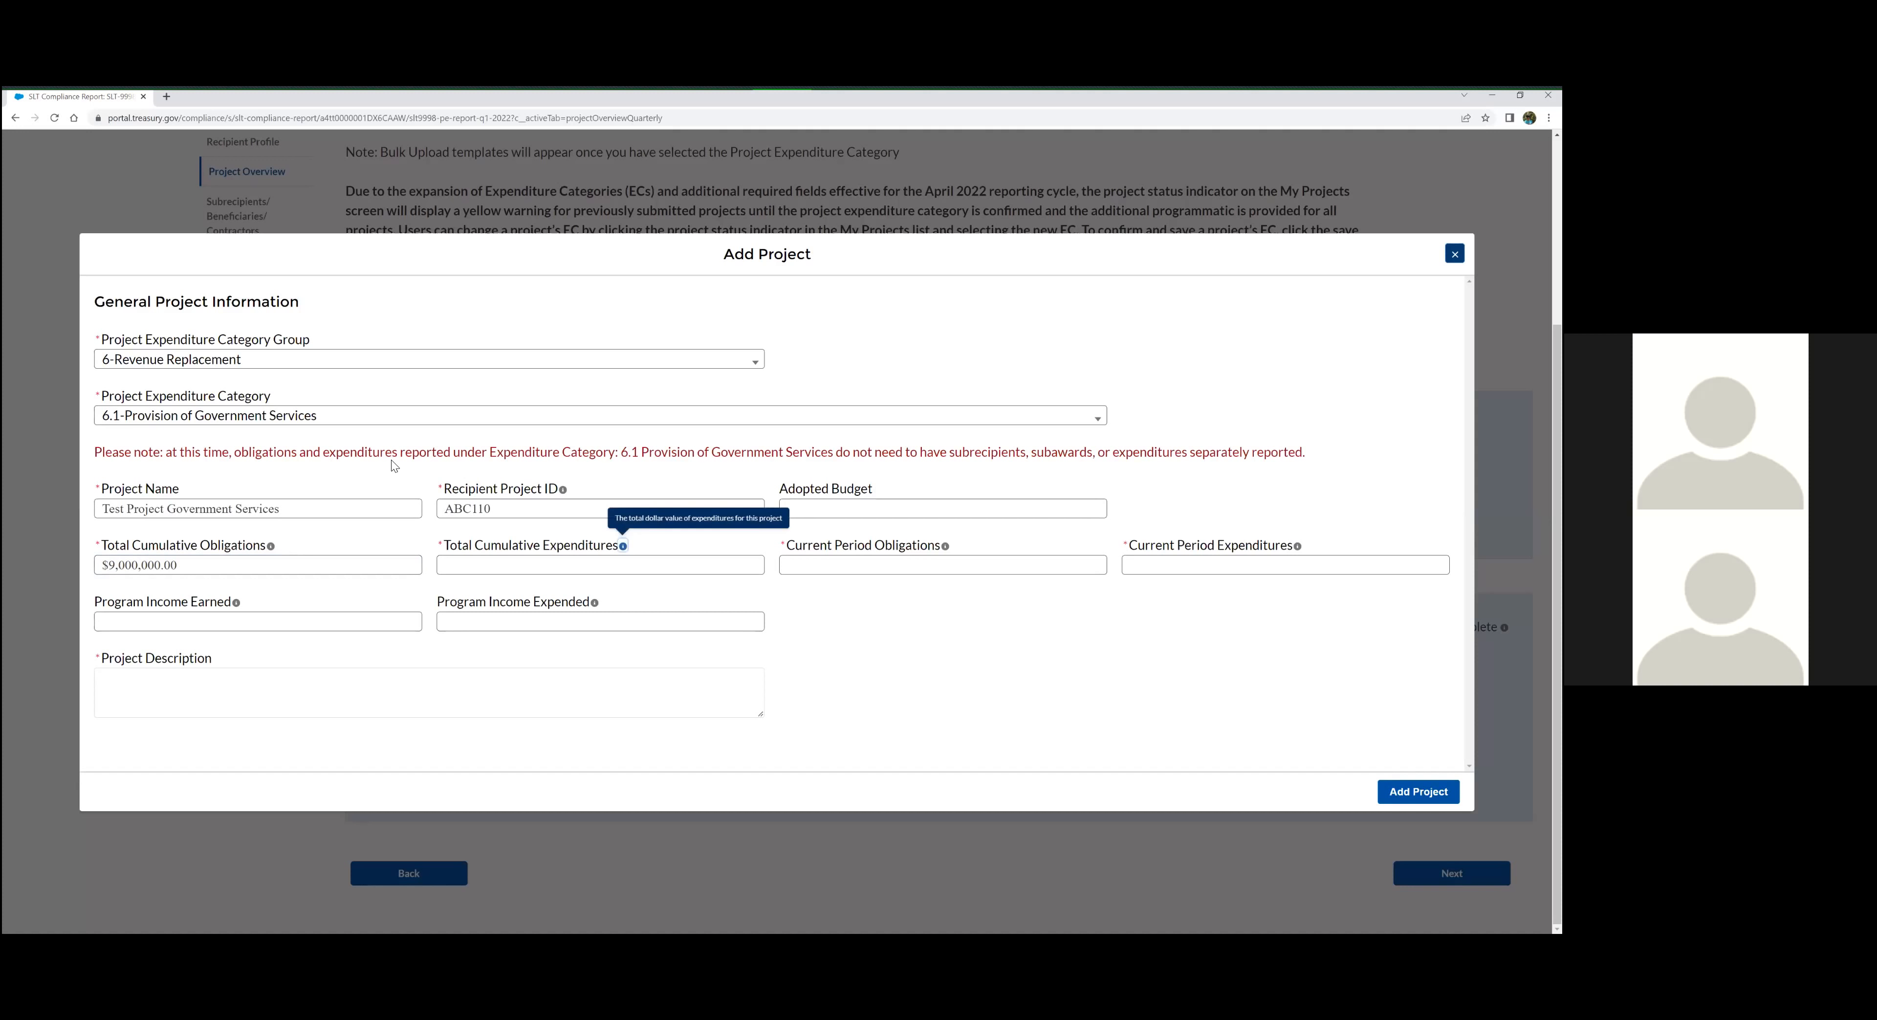
key("Tab")
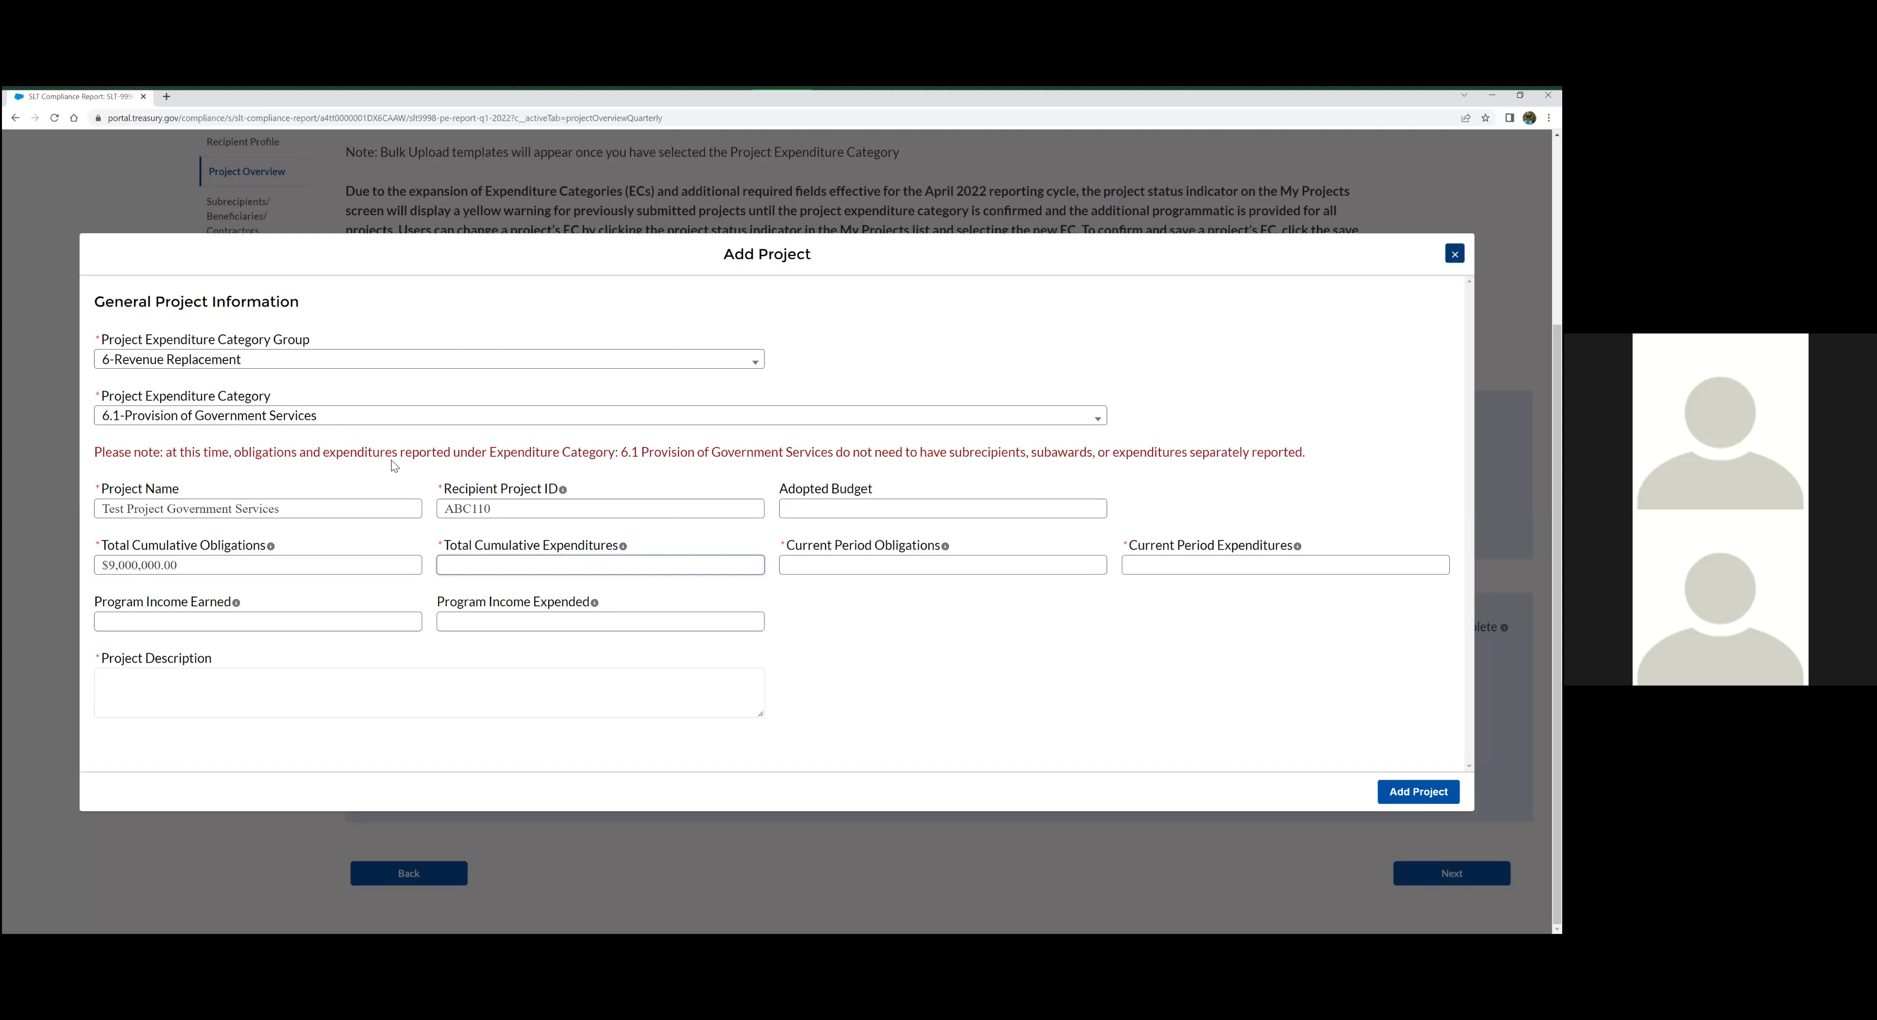
type("000000")
key("Tab")
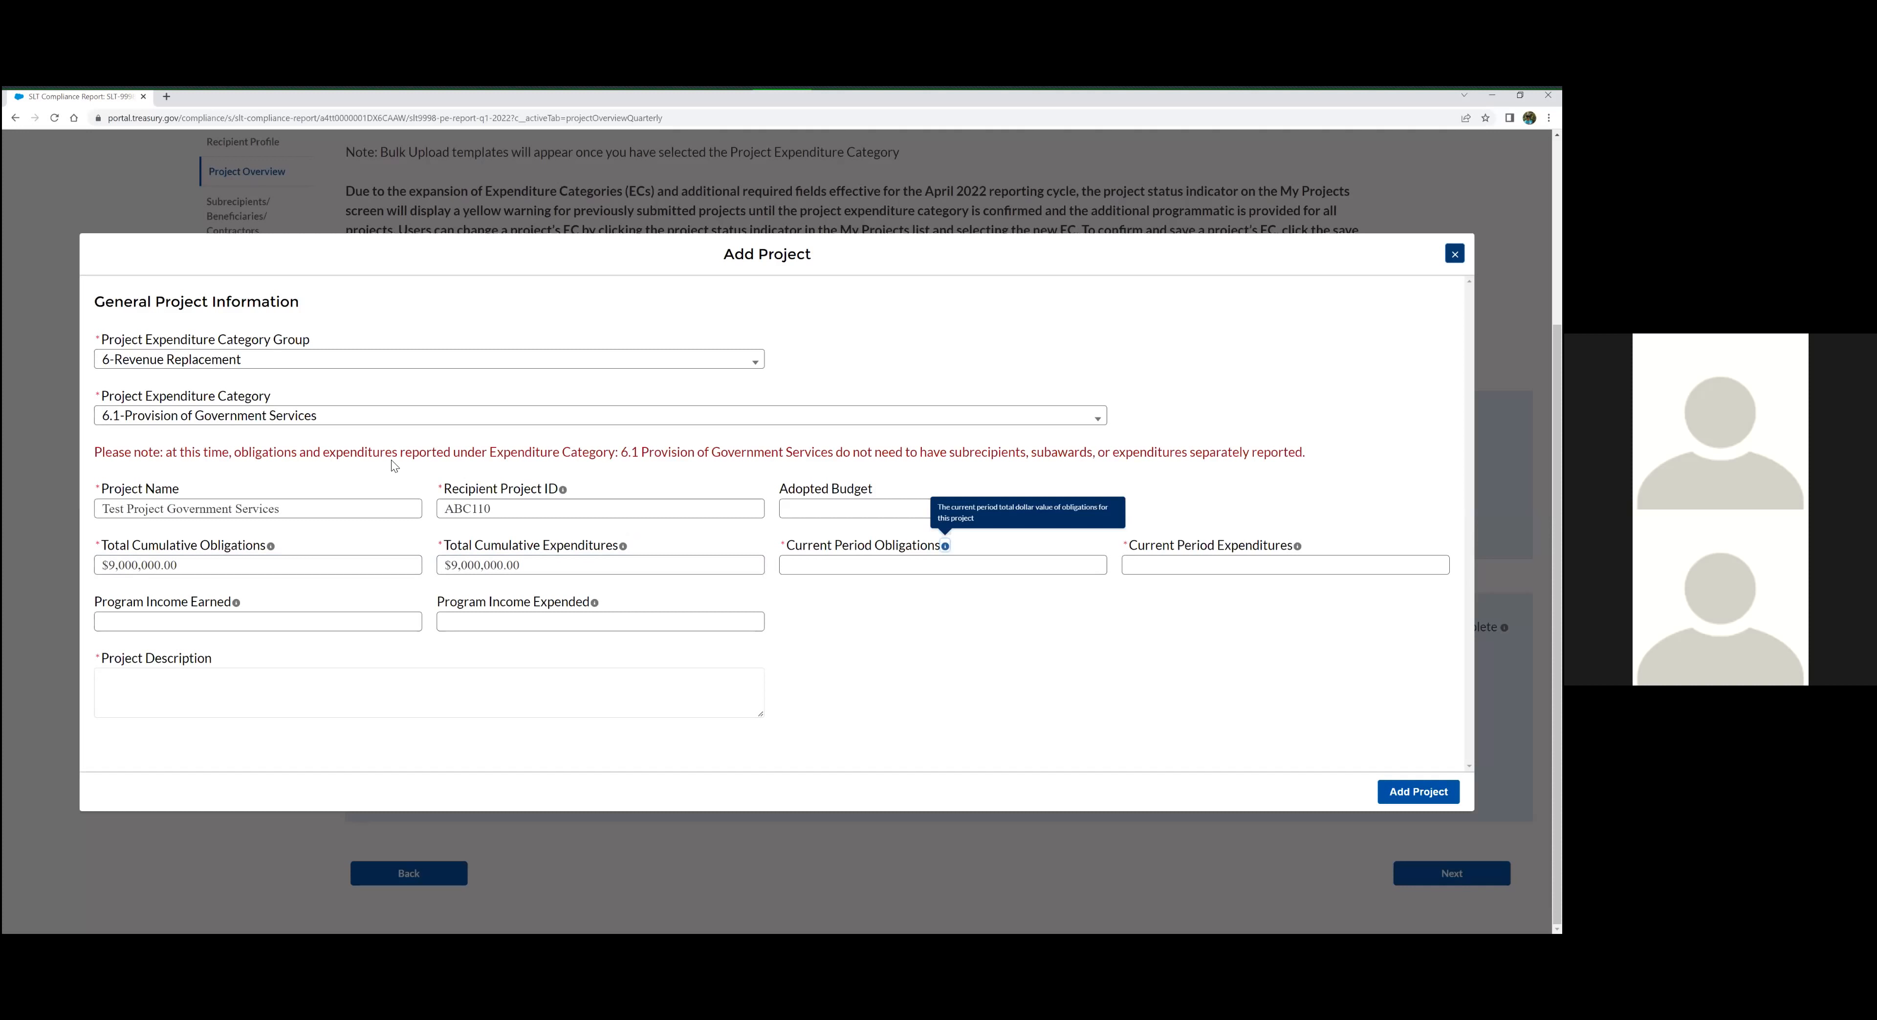
left_click(552, 562)
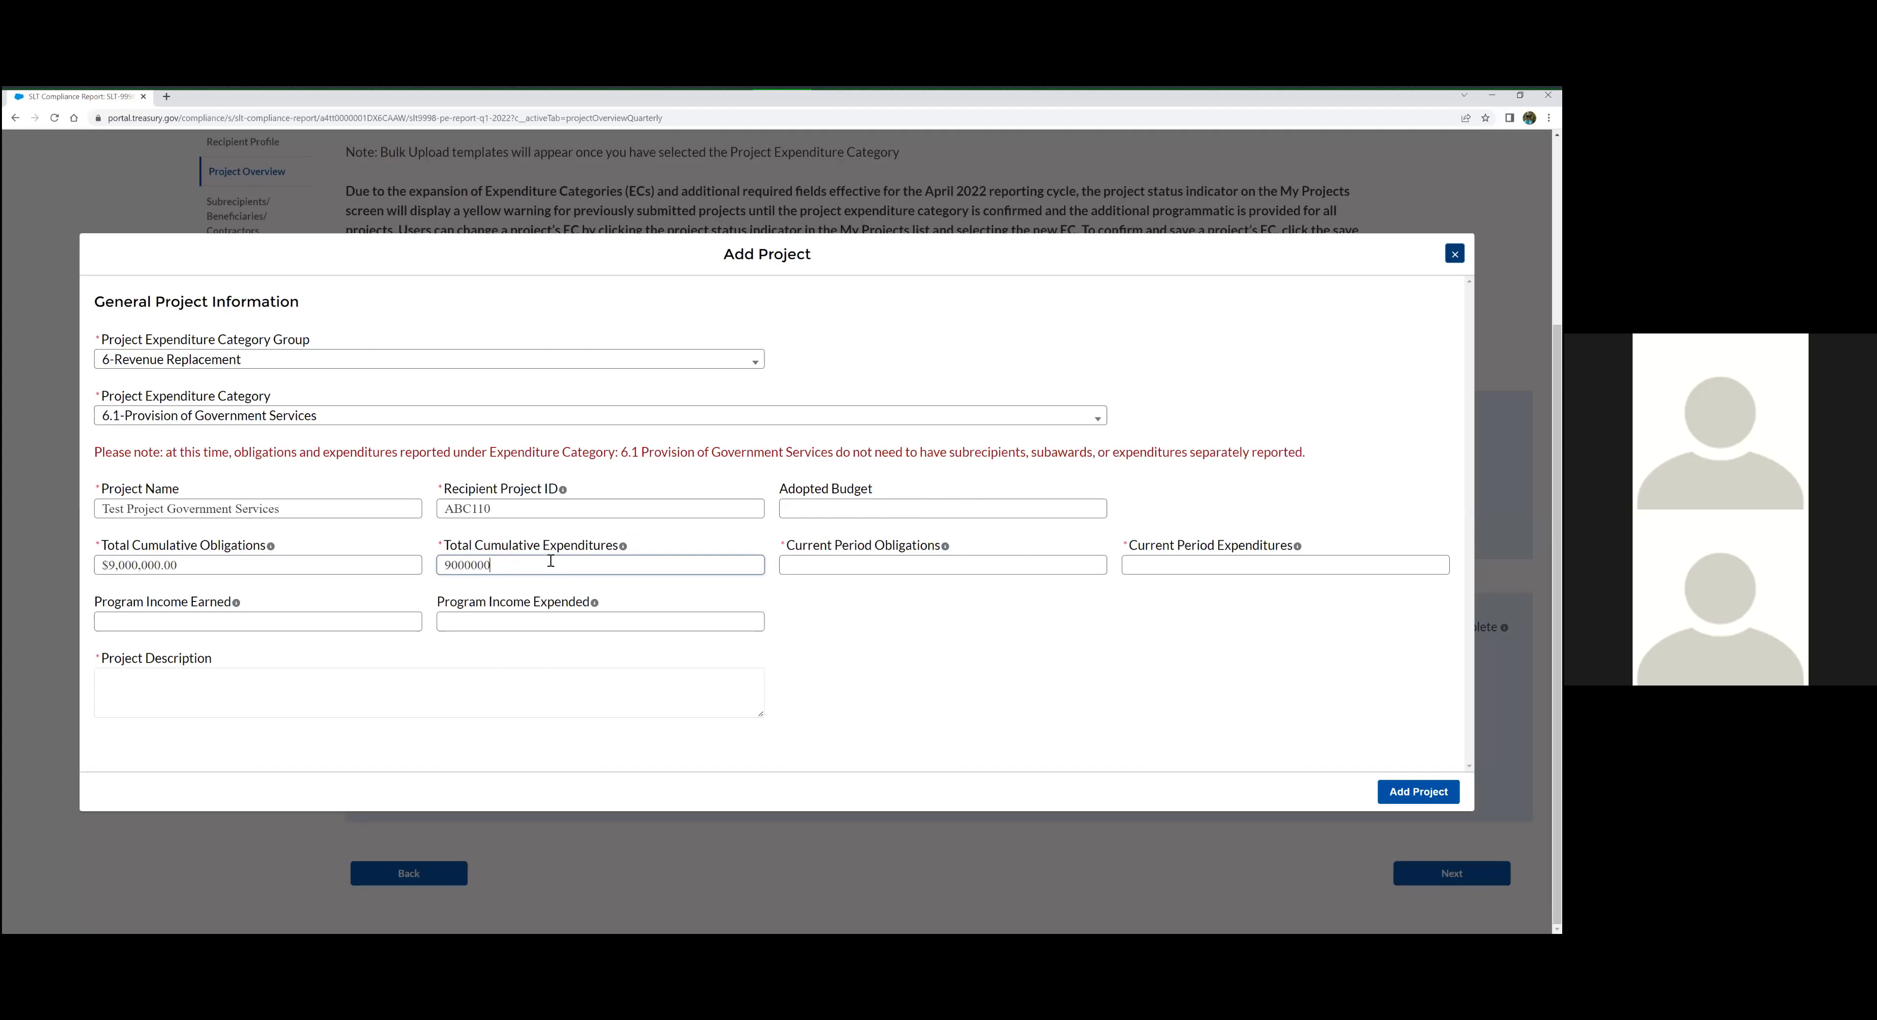
Enter 0 for both Current Period Obligations and Current Period Expenditures
left_click(851, 567)
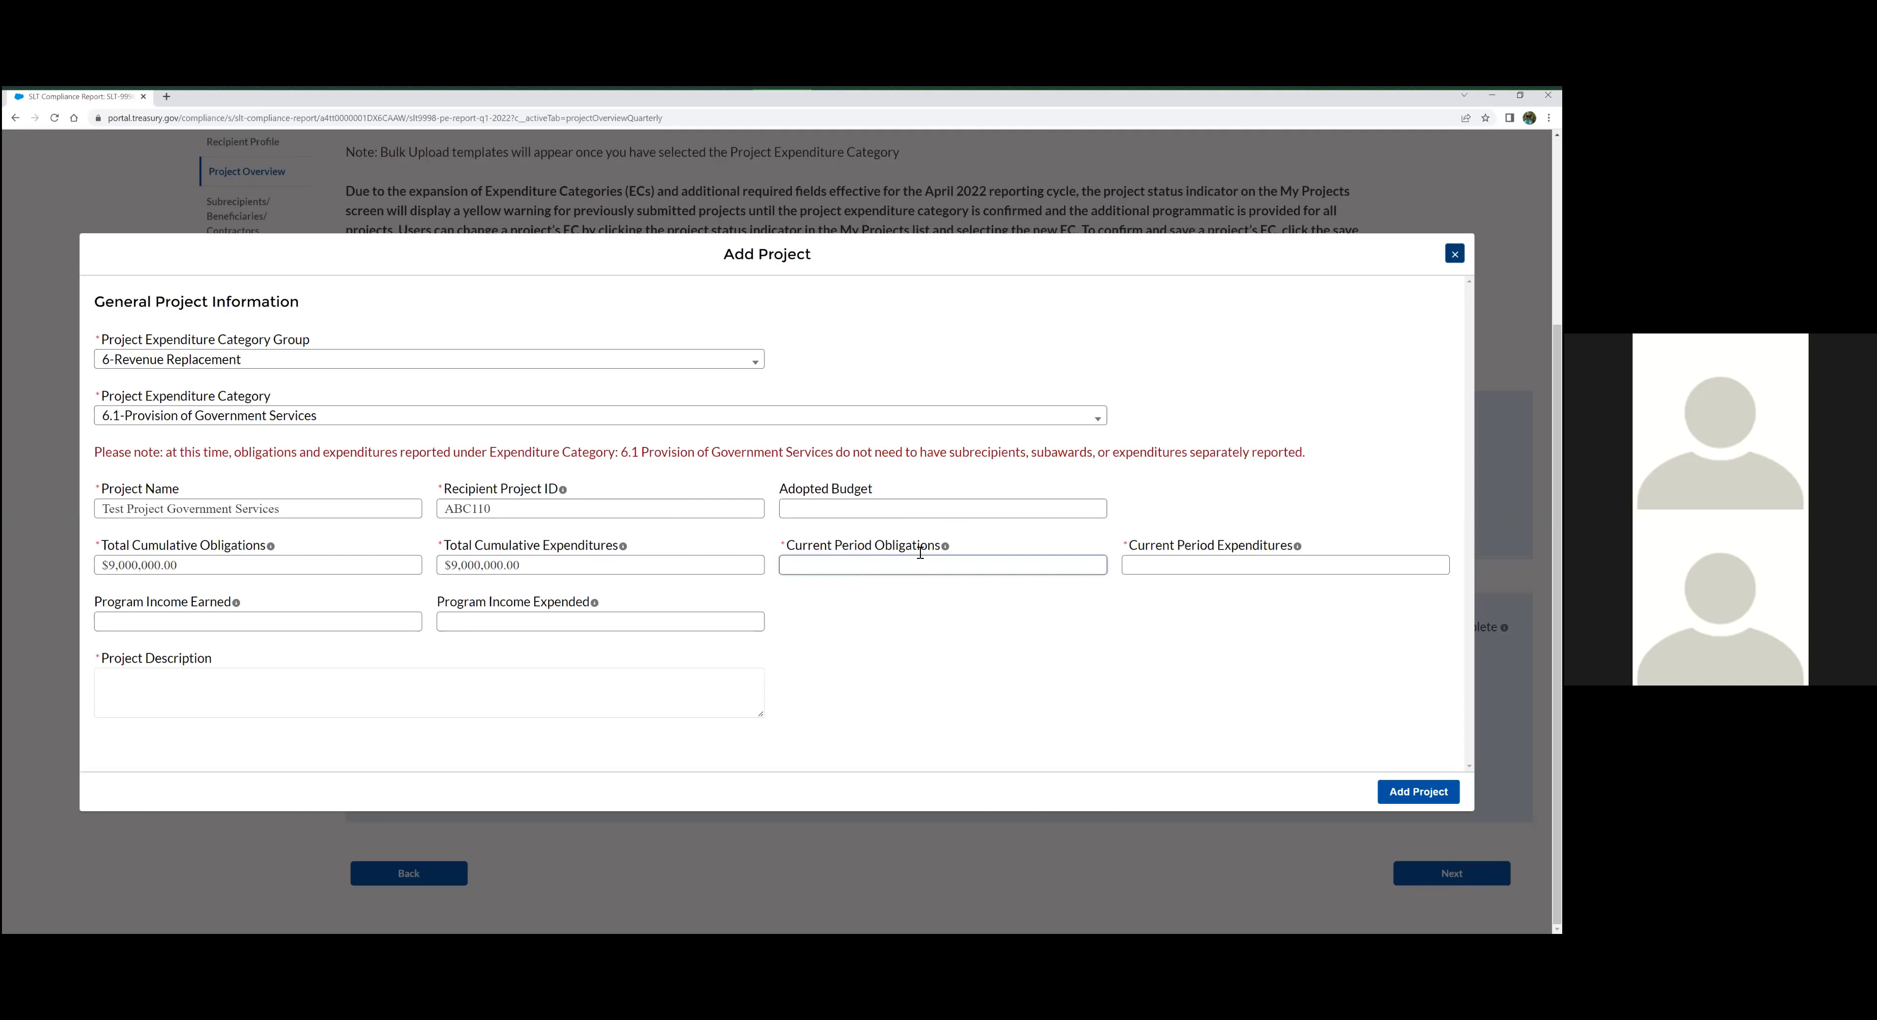
left_click(1198, 565)
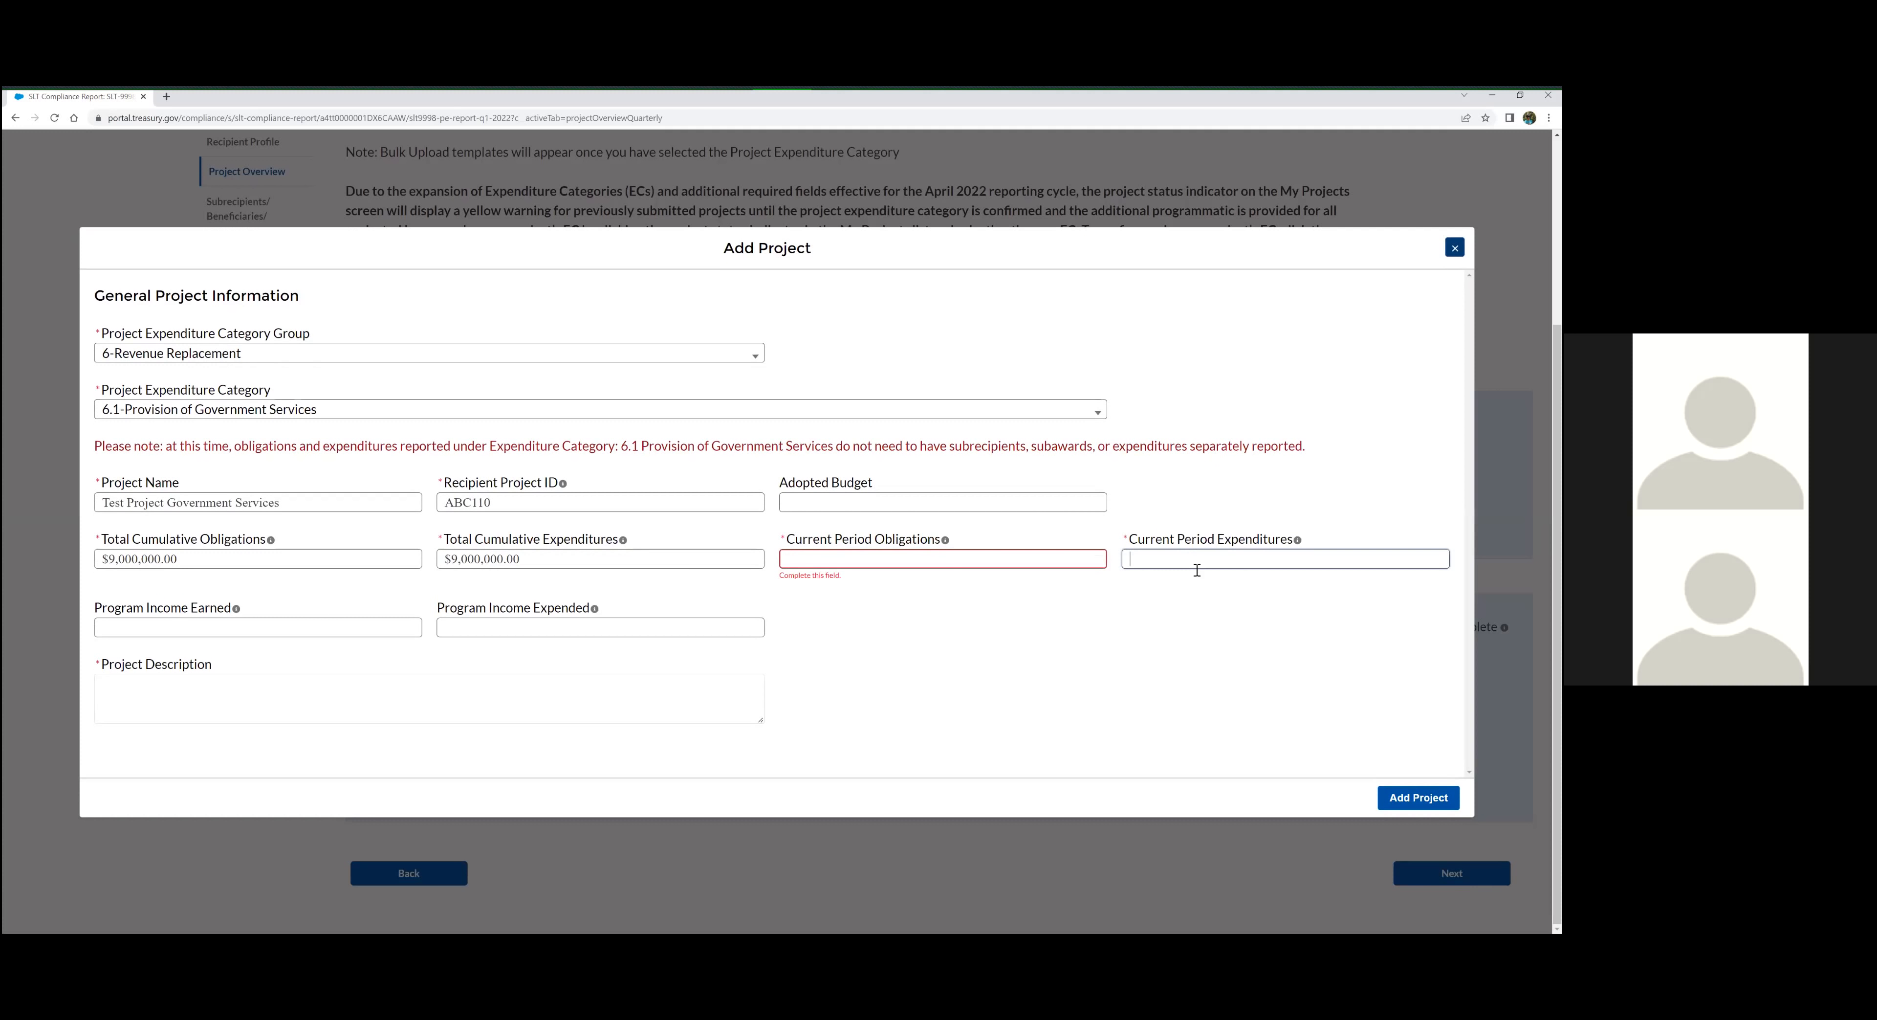
left_click(949, 561)
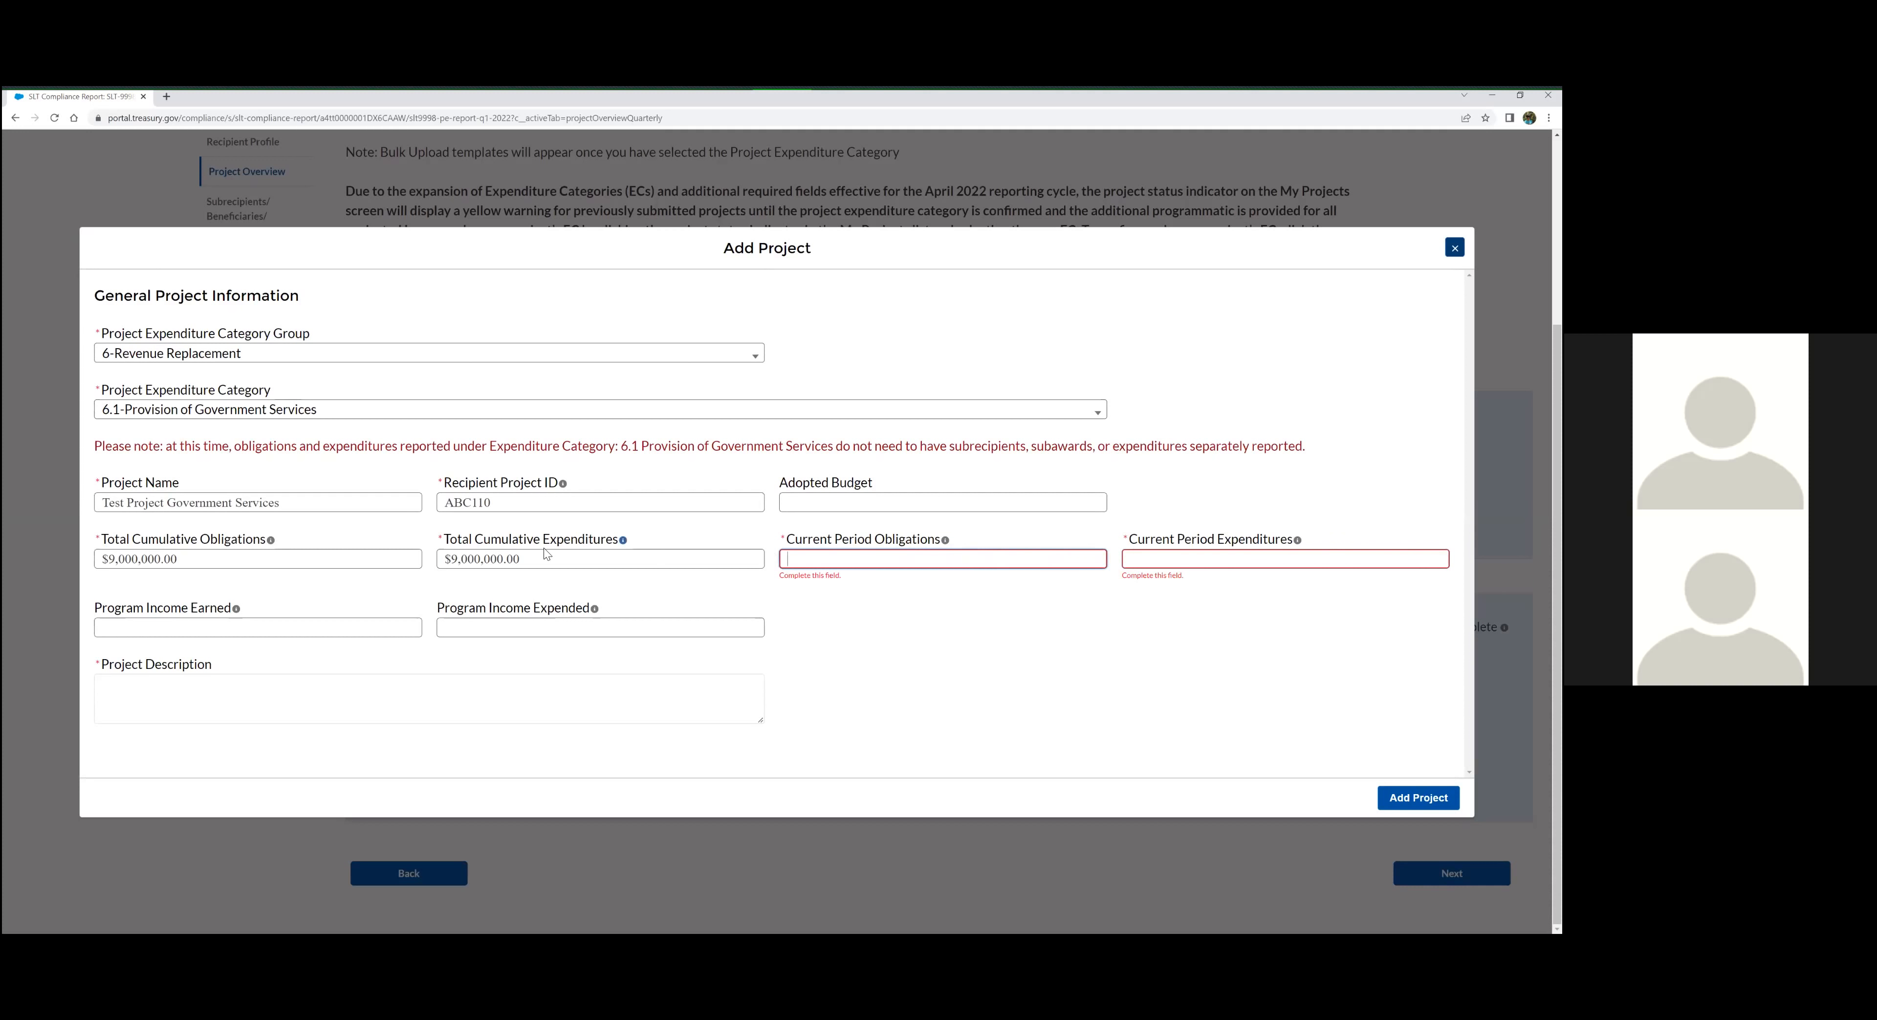
left_click(362, 562)
left_click(585, 562)
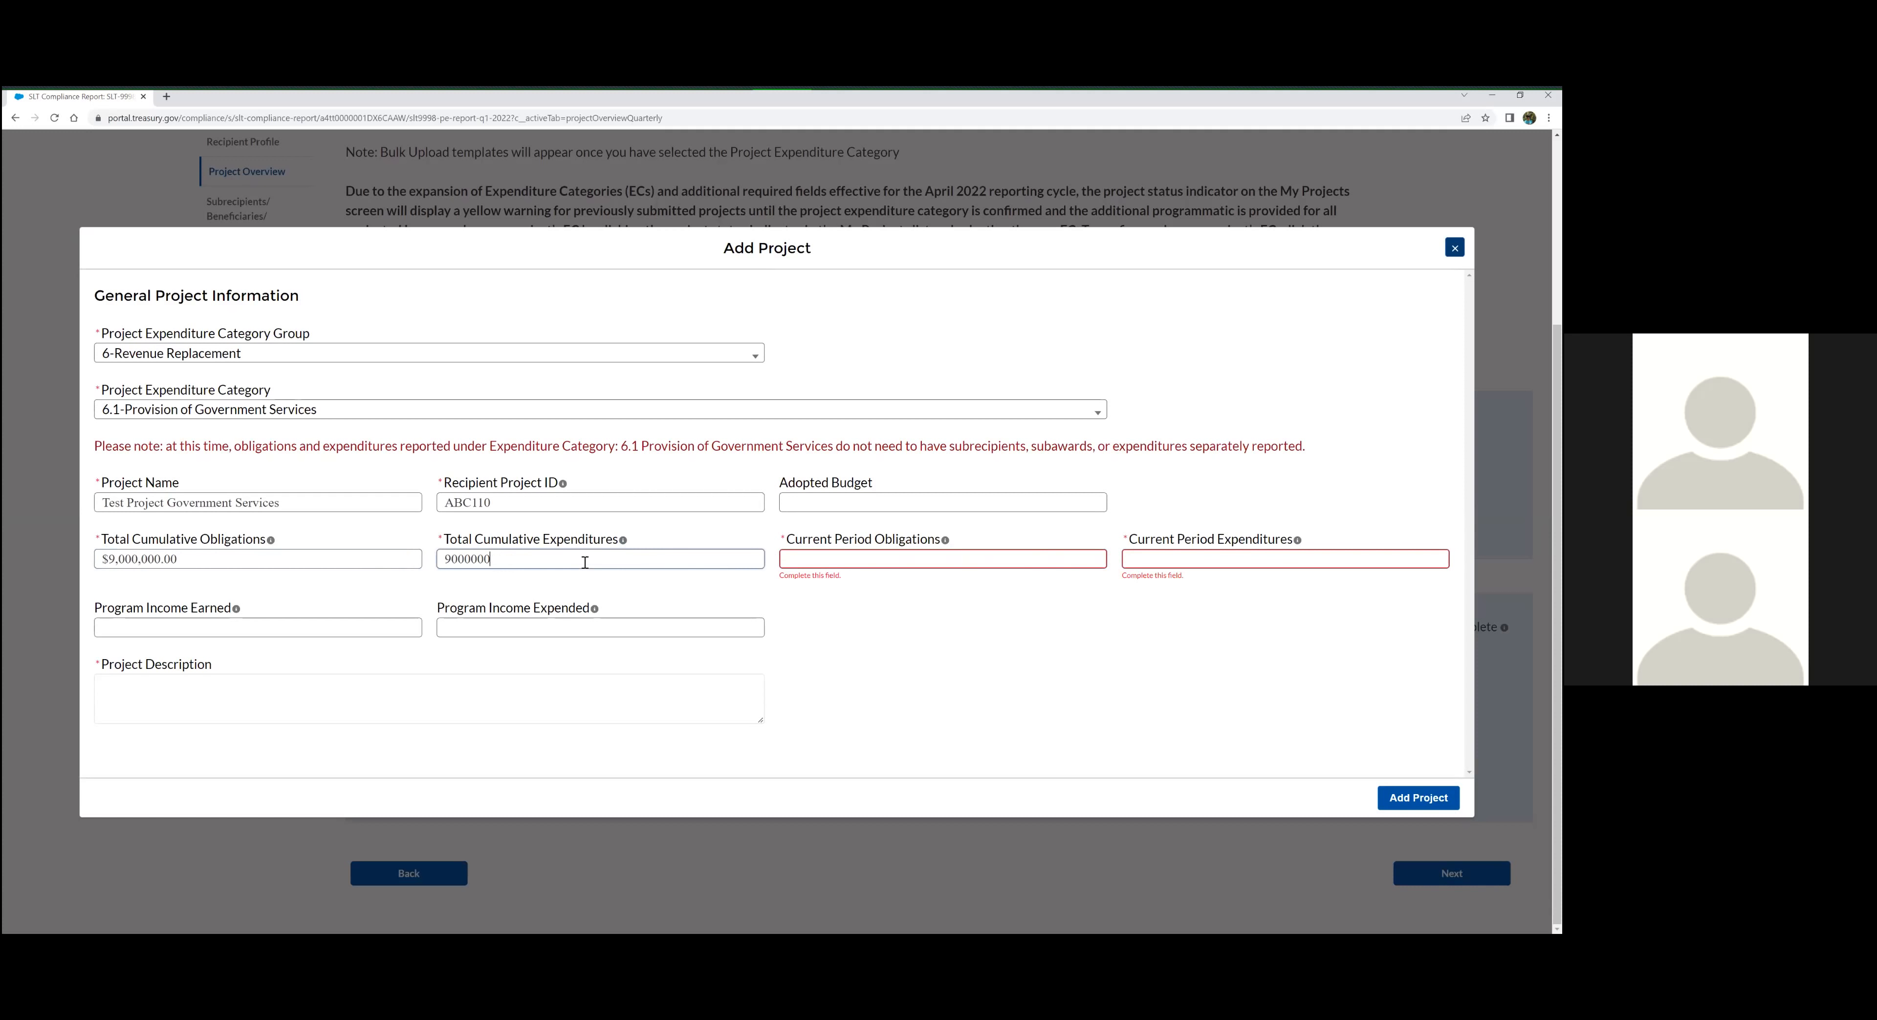
left_click(874, 565)
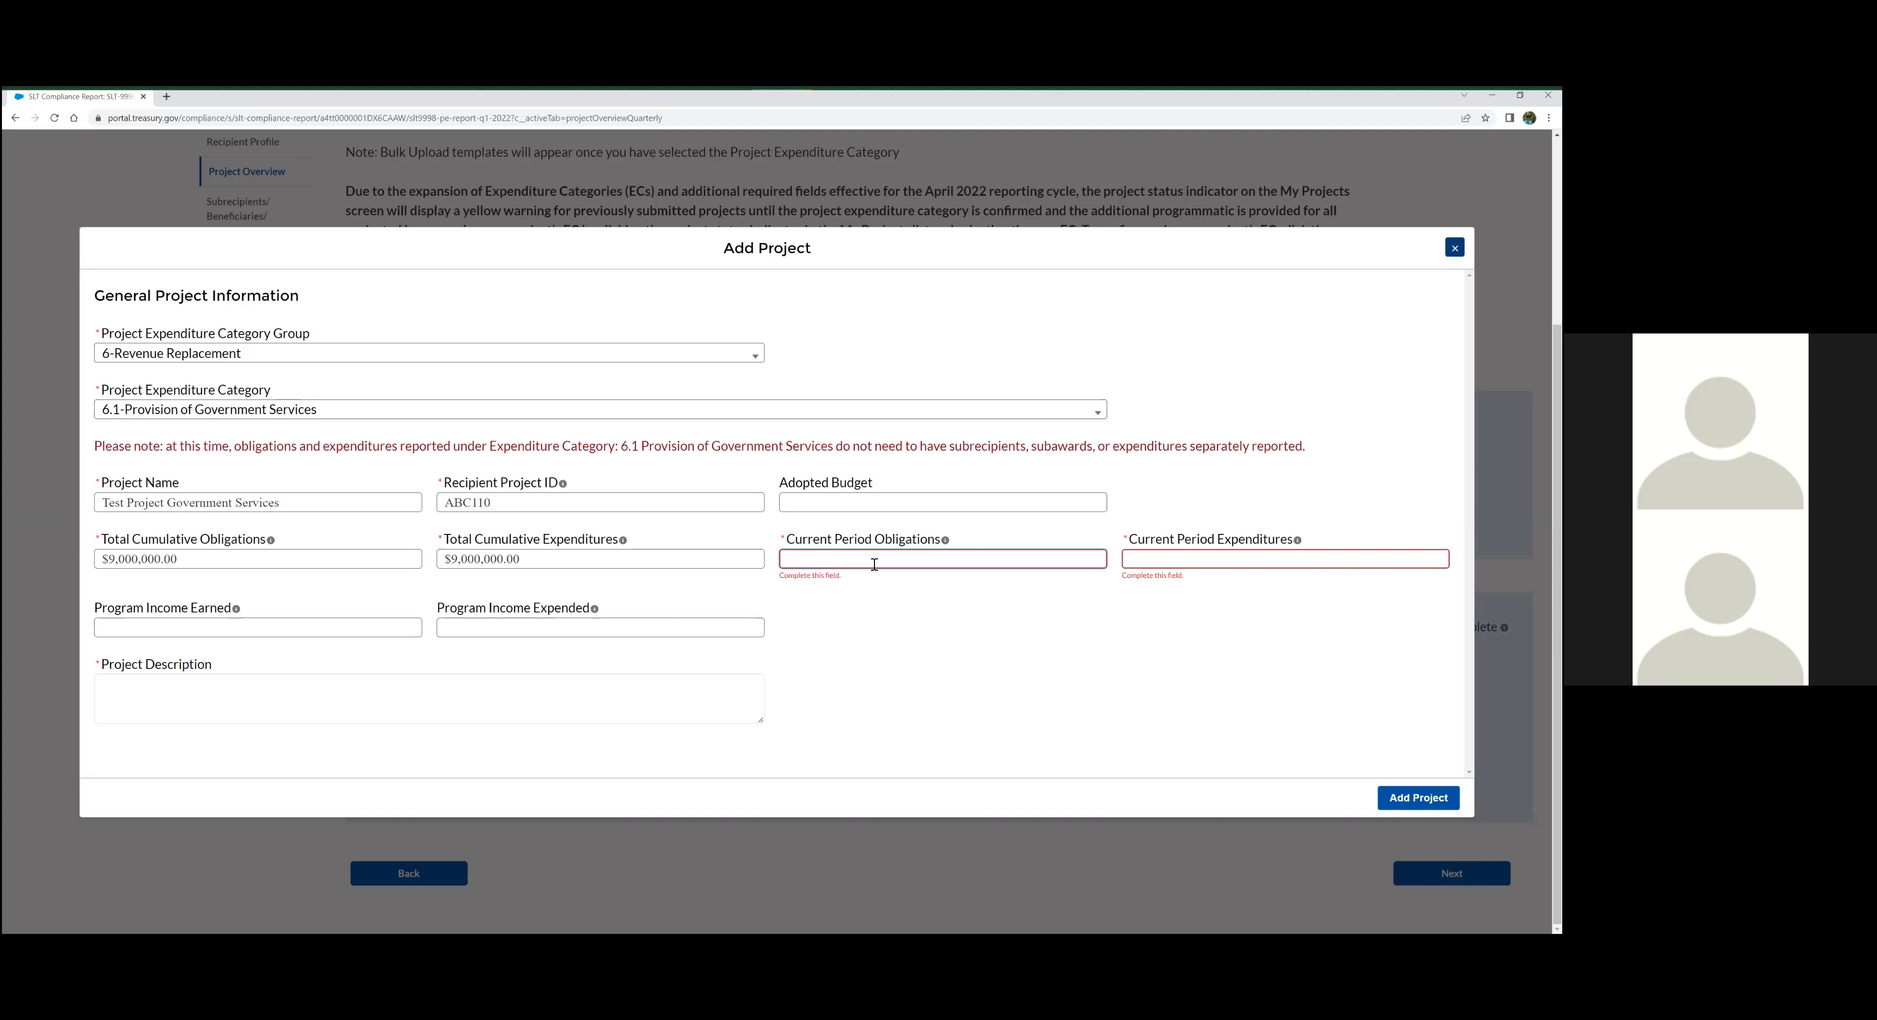
type("0")
left_click(1171, 564)
type("0")
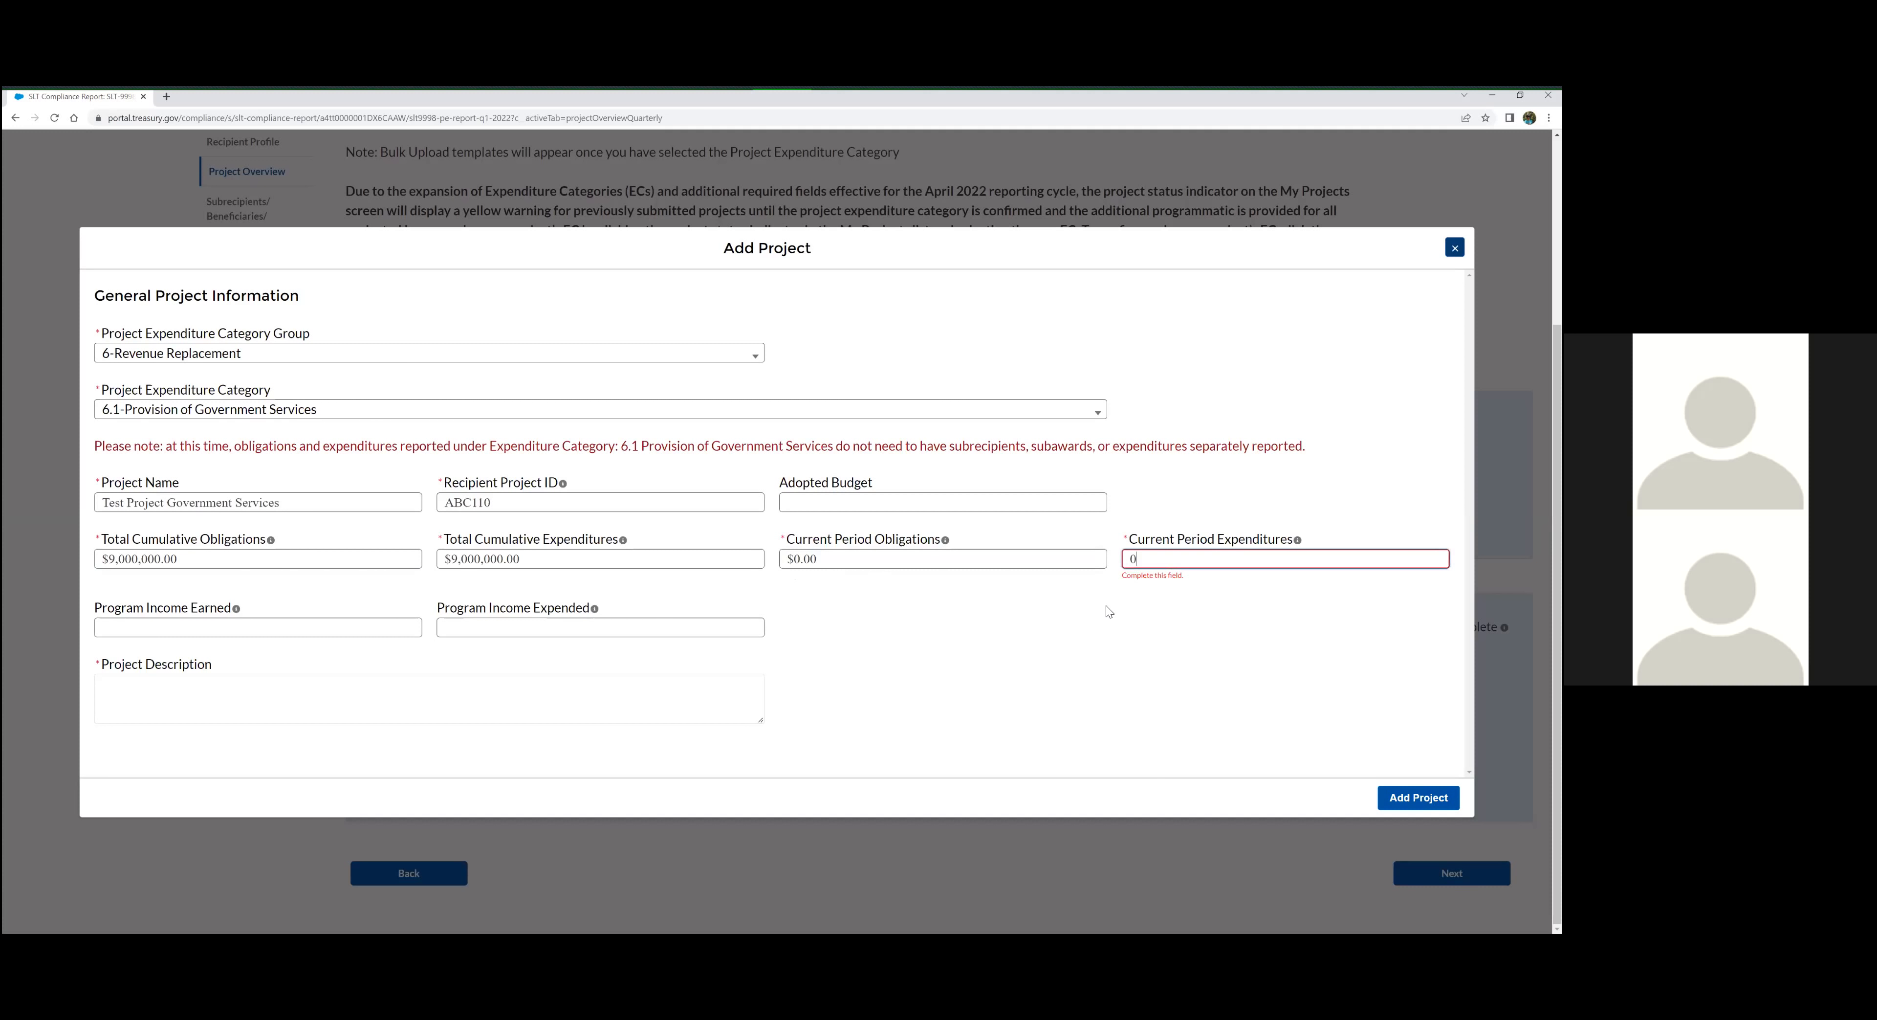
left_click(1106, 611)
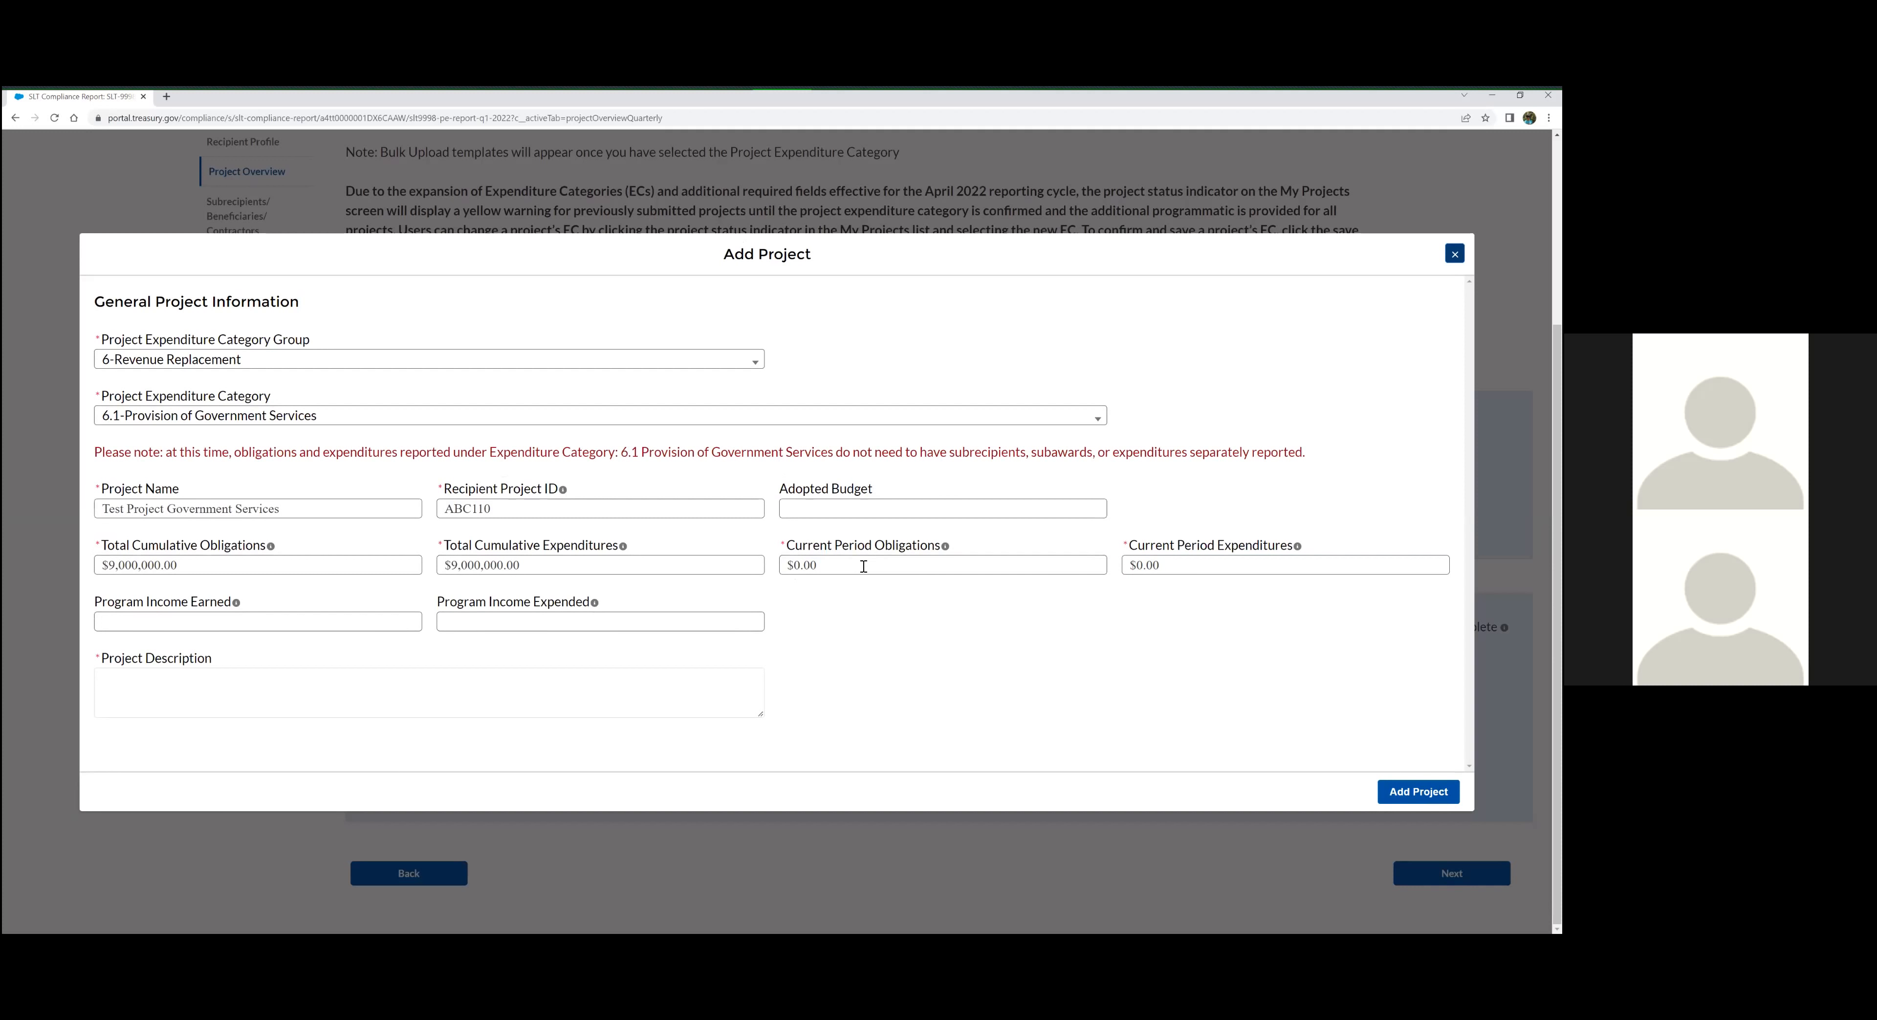
left_click(961, 567)
key("Tab")
left_click(1030, 565)
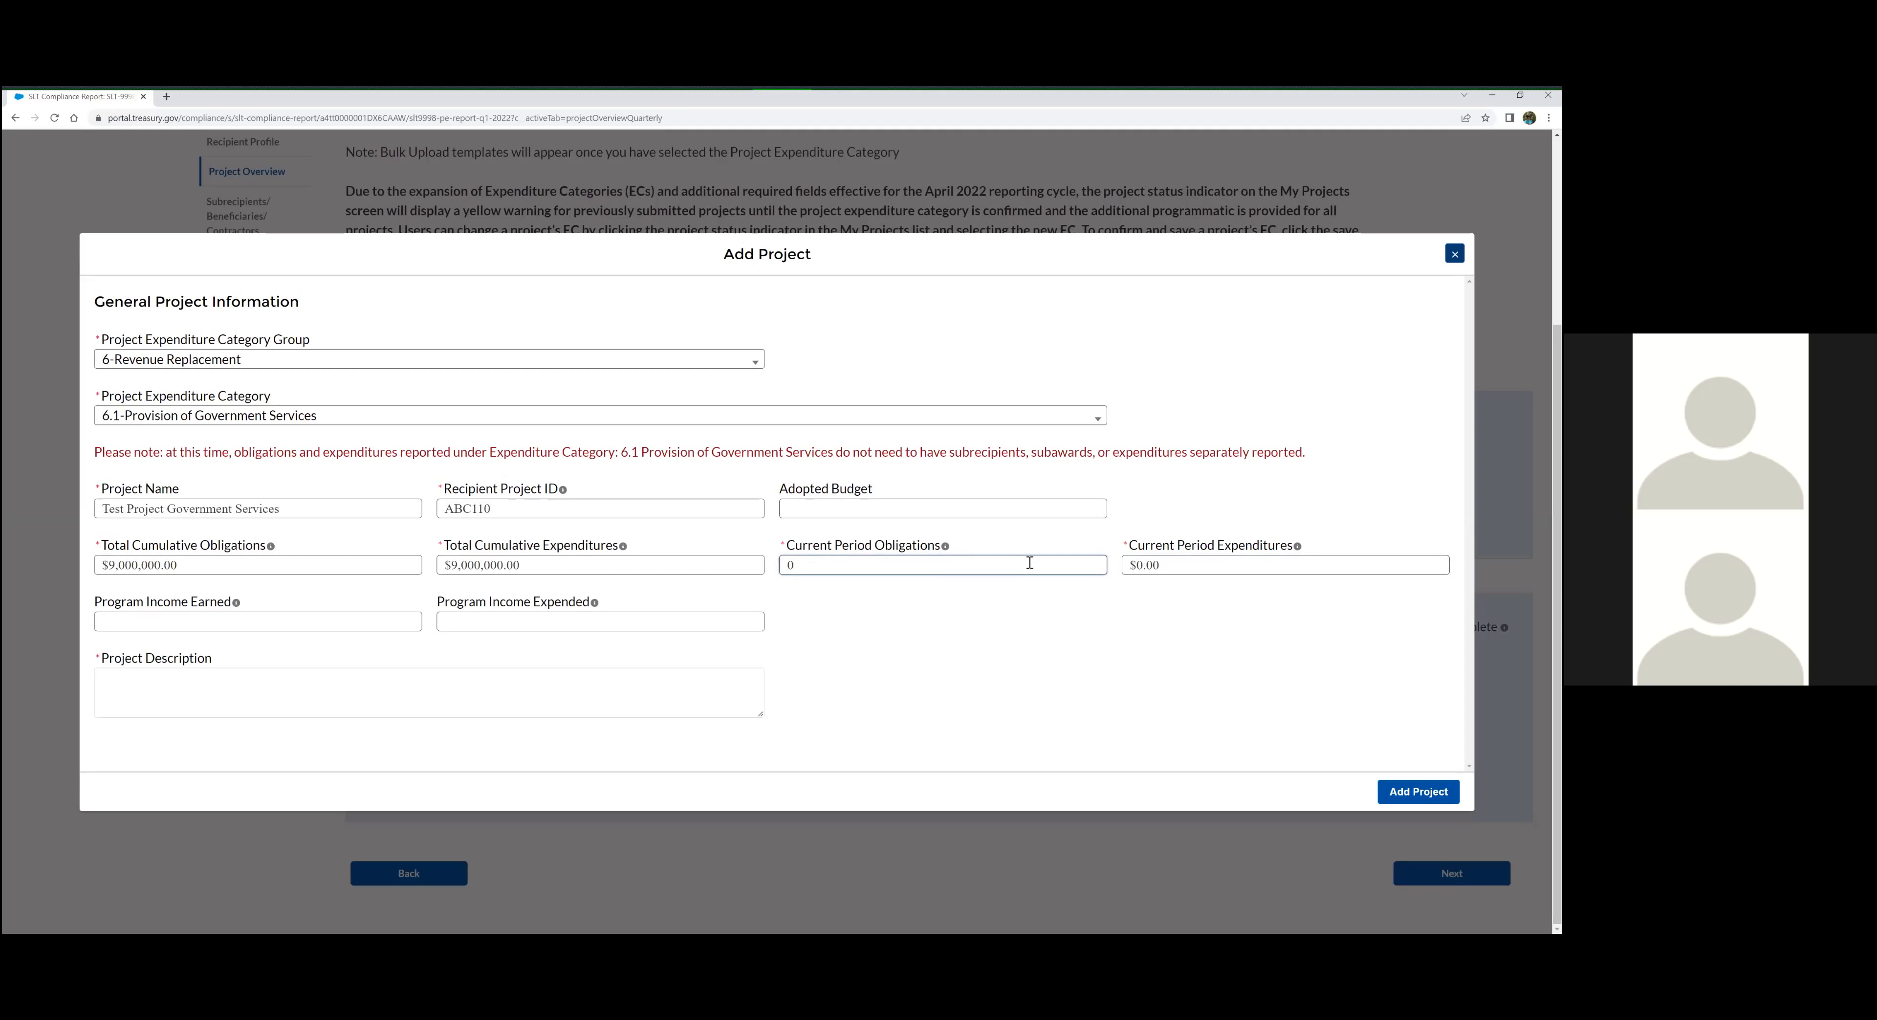
left_click(589, 633)
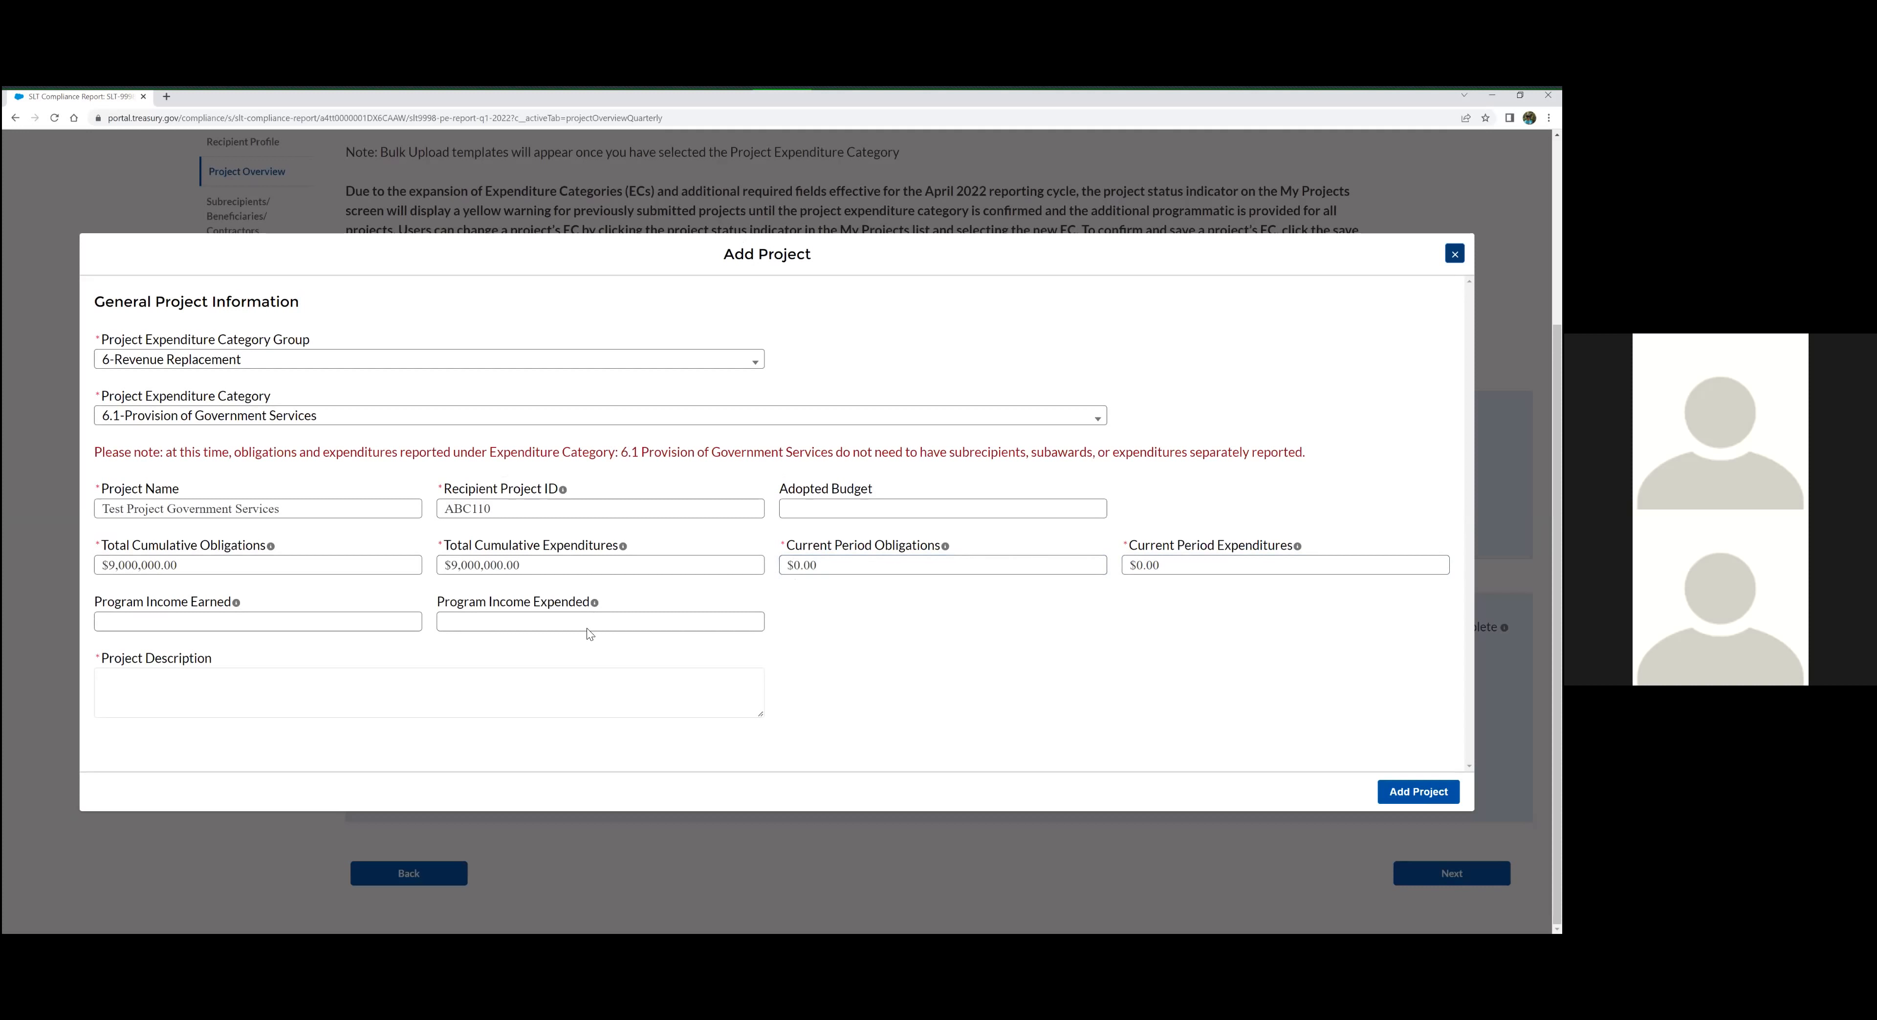
left_click(344, 626)
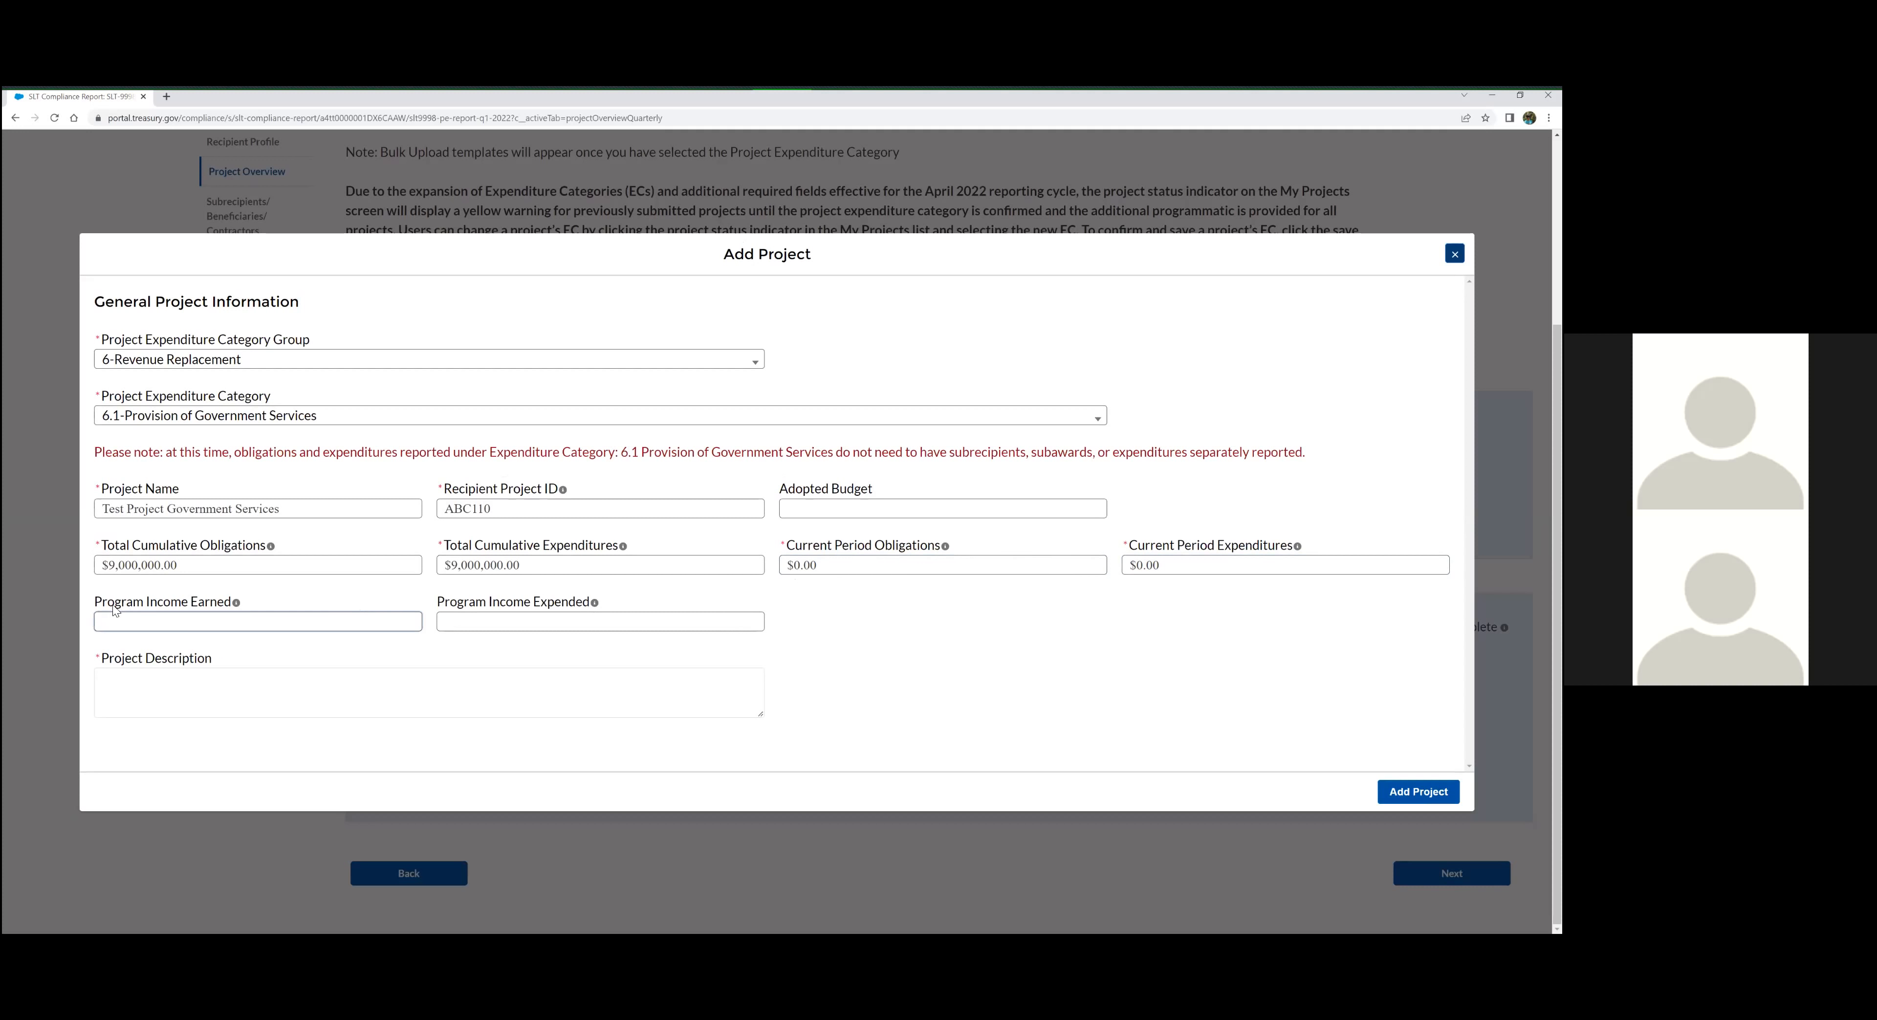
left_click(478, 621)
left_click(364, 618)
left_click(512, 625)
Paste the Project Description about constructing a 3-Bay Fire Station to replace the existing station, enlarge its text area, and add the project
left_click(485, 680)
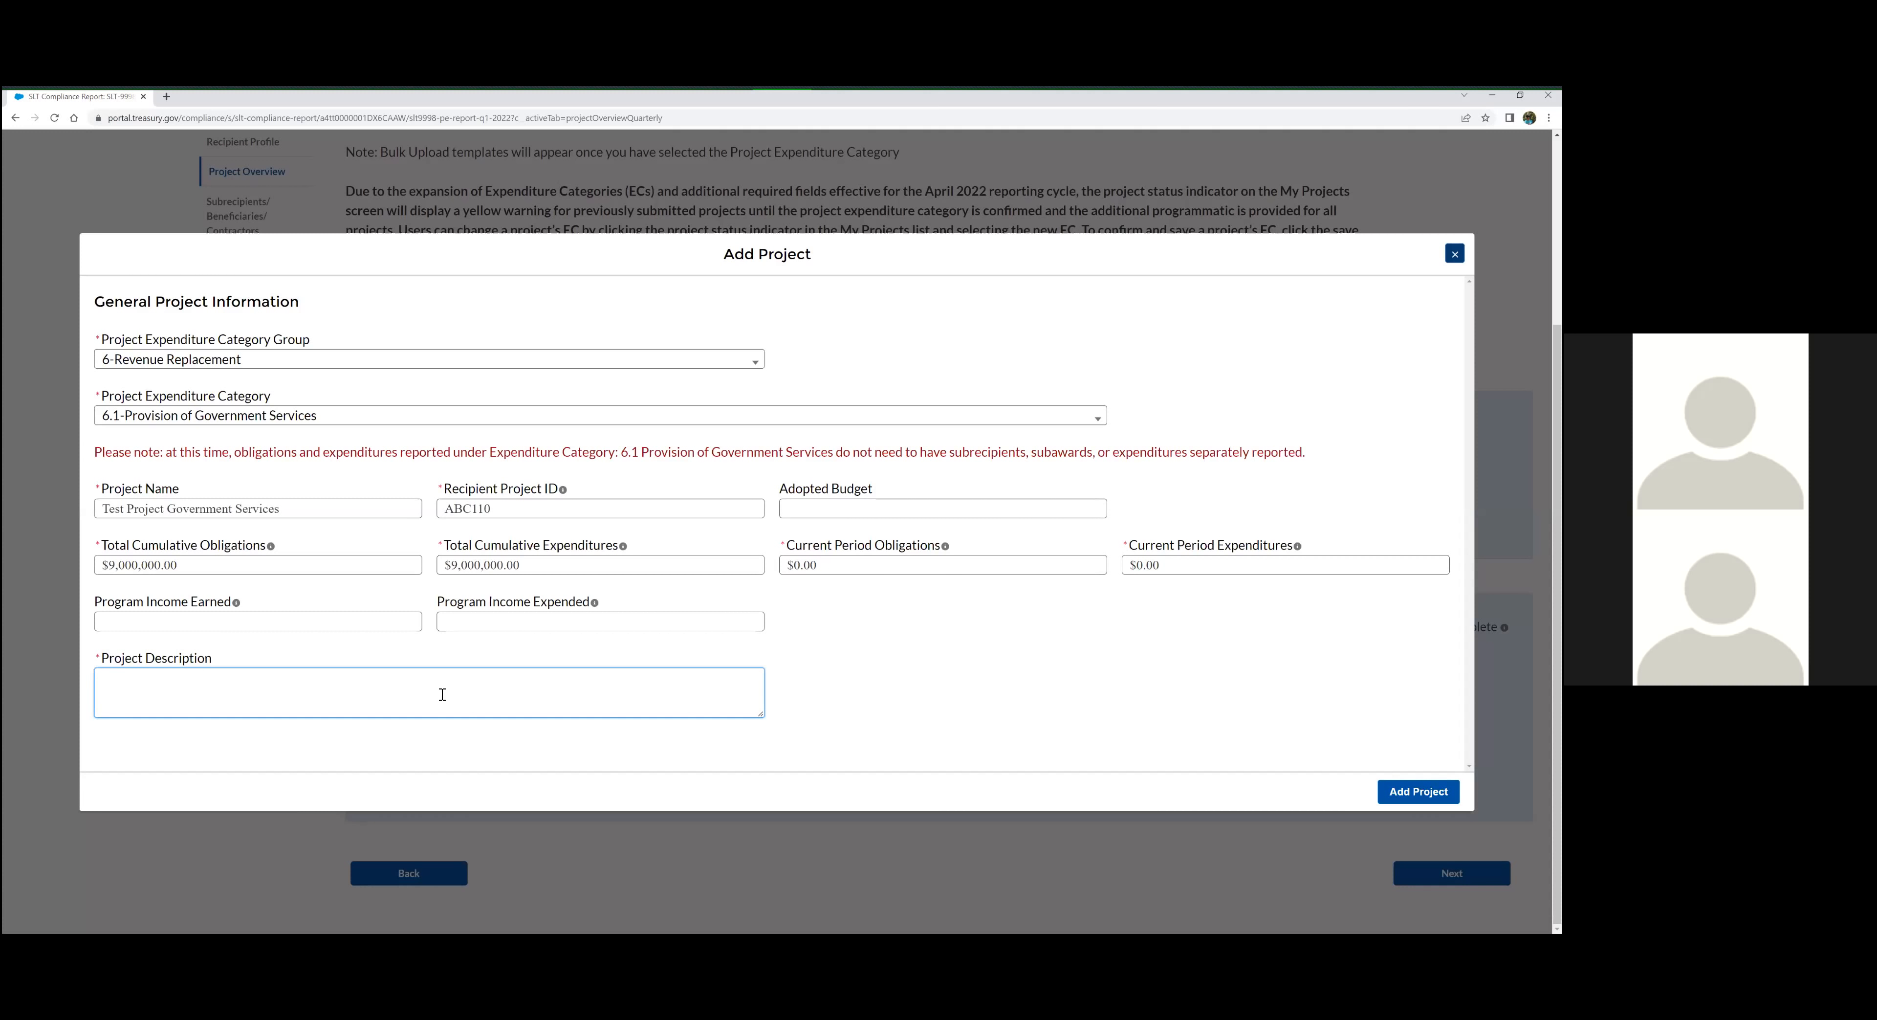
left_click(662, 676)
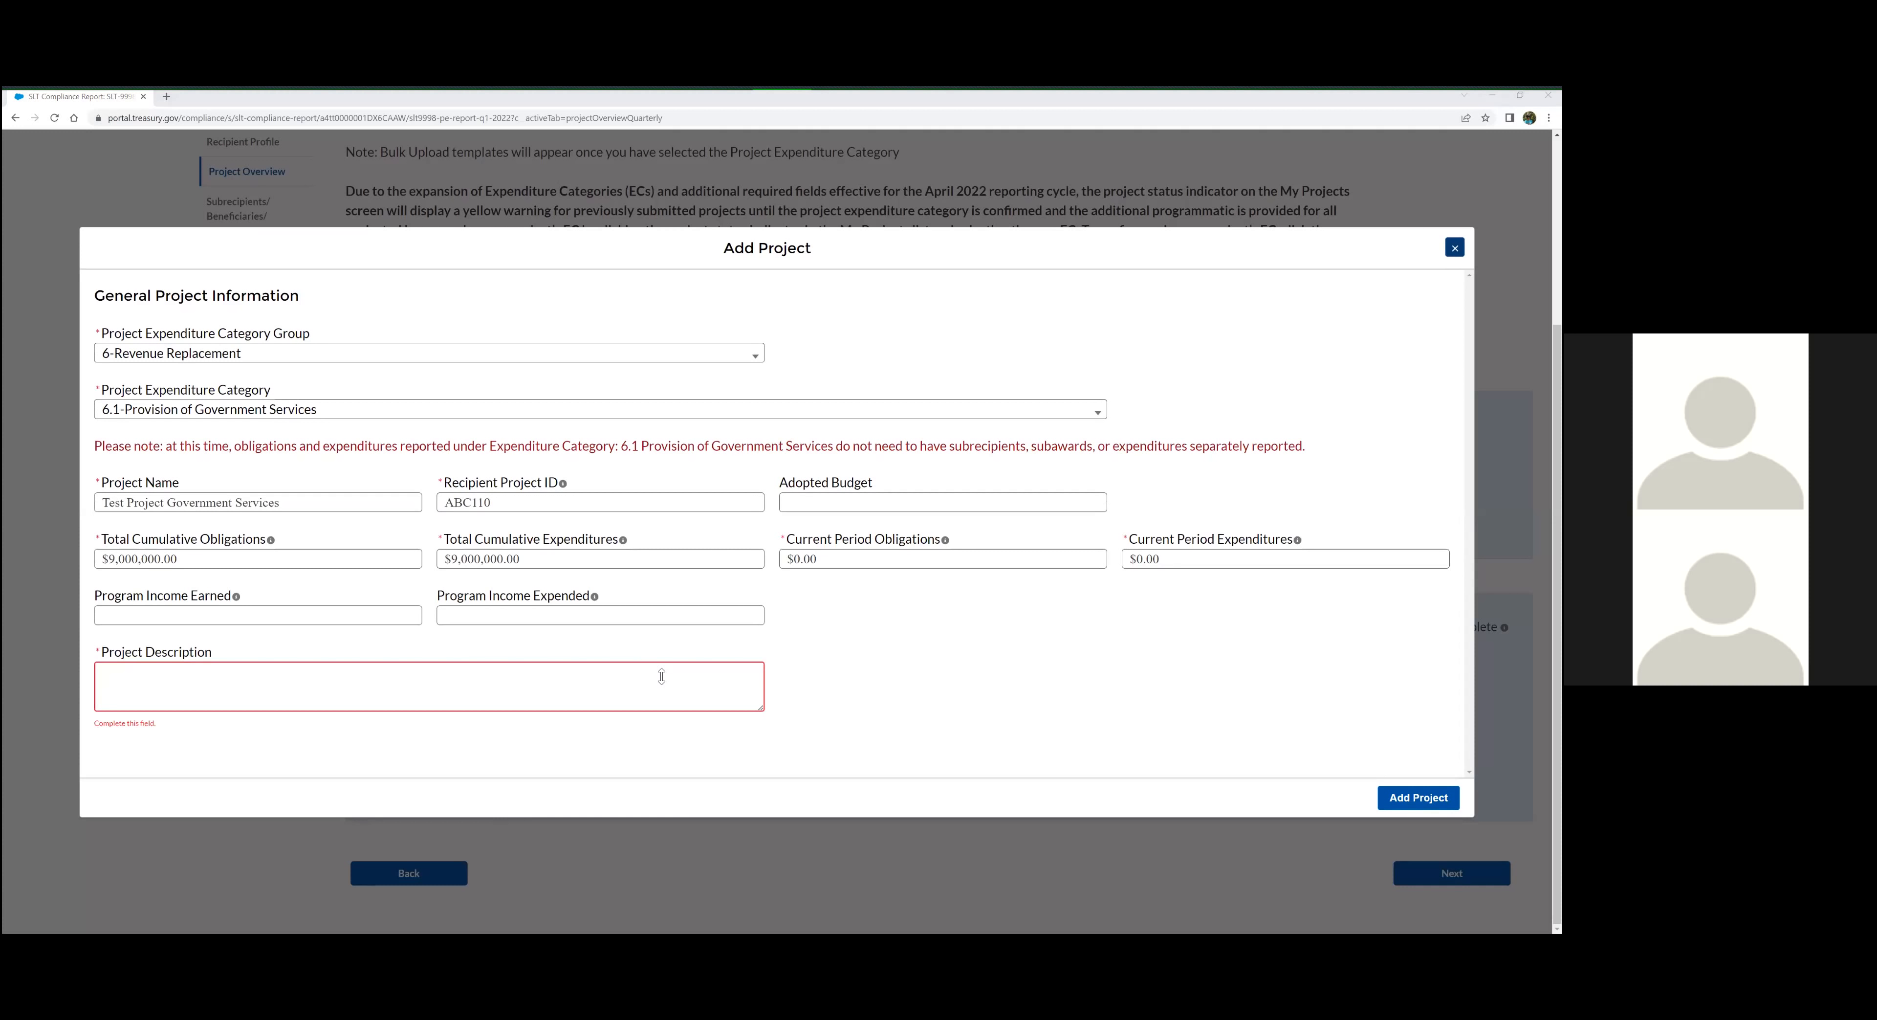
left_click(642, 687)
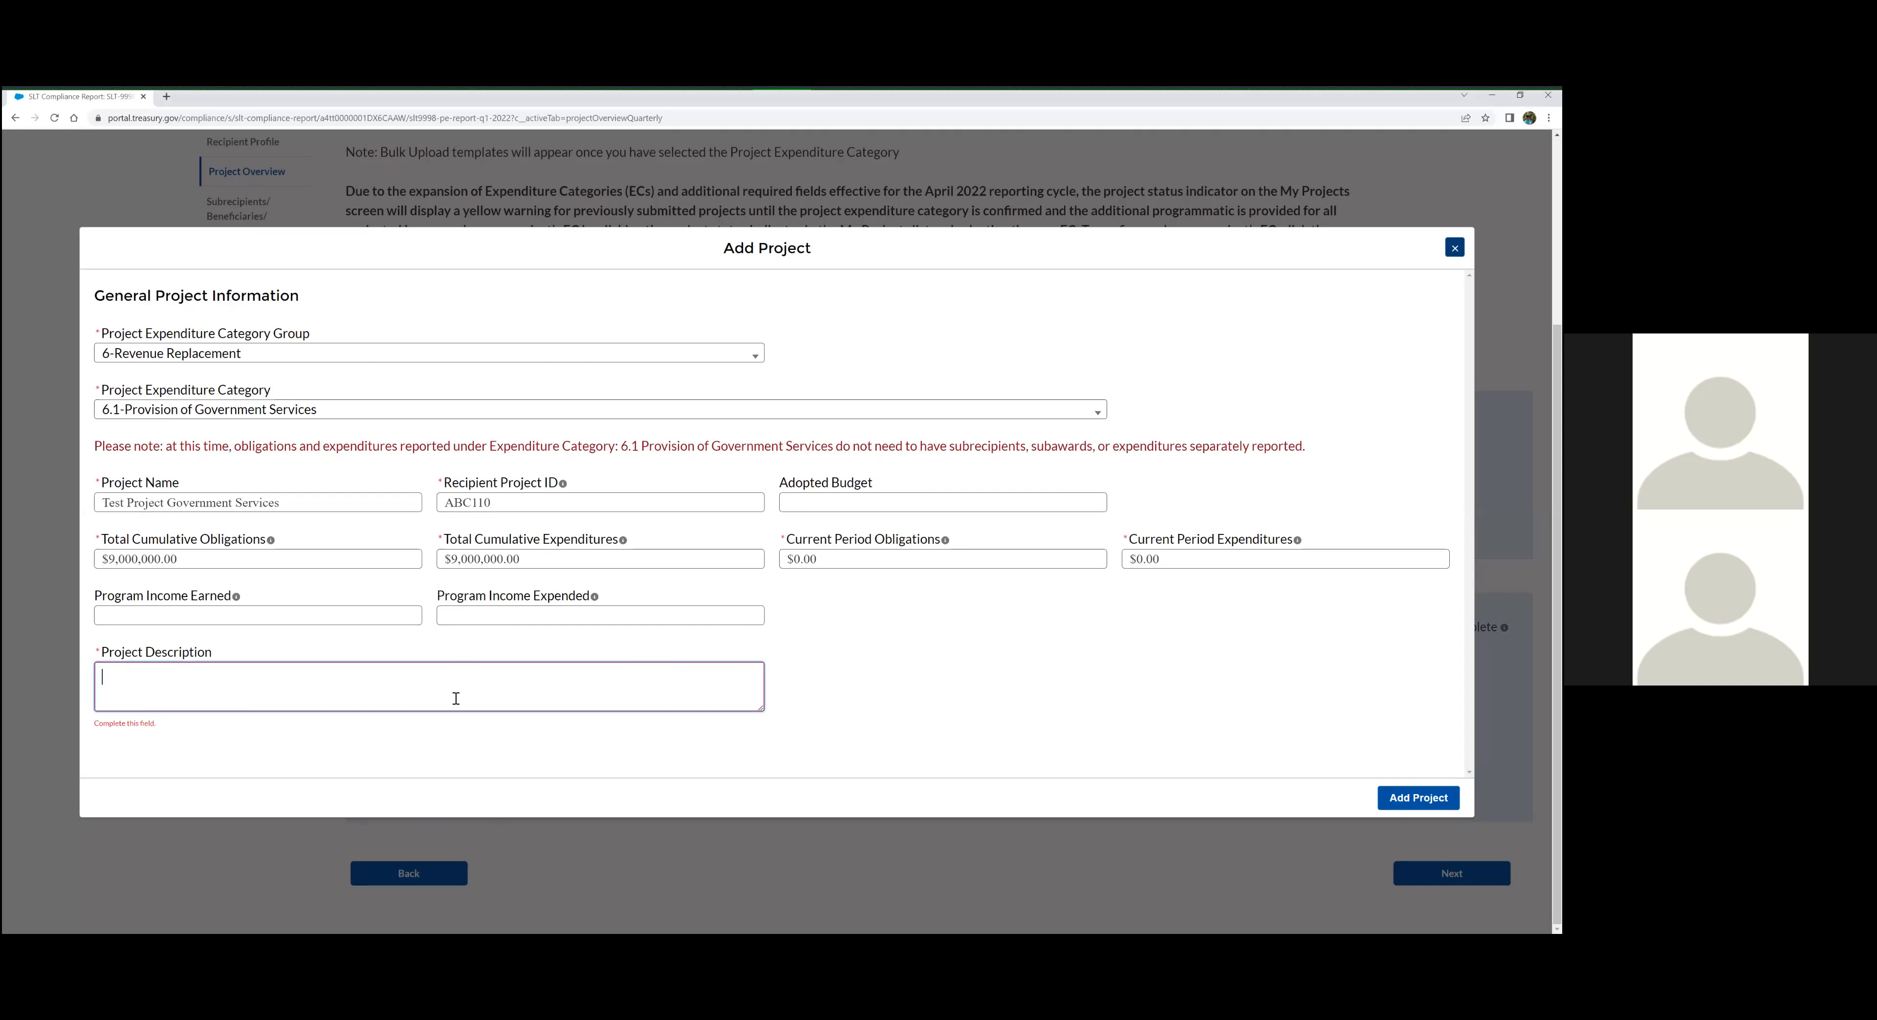
key("ctrl+v")
left_click_drag(761, 708, 762, 776)
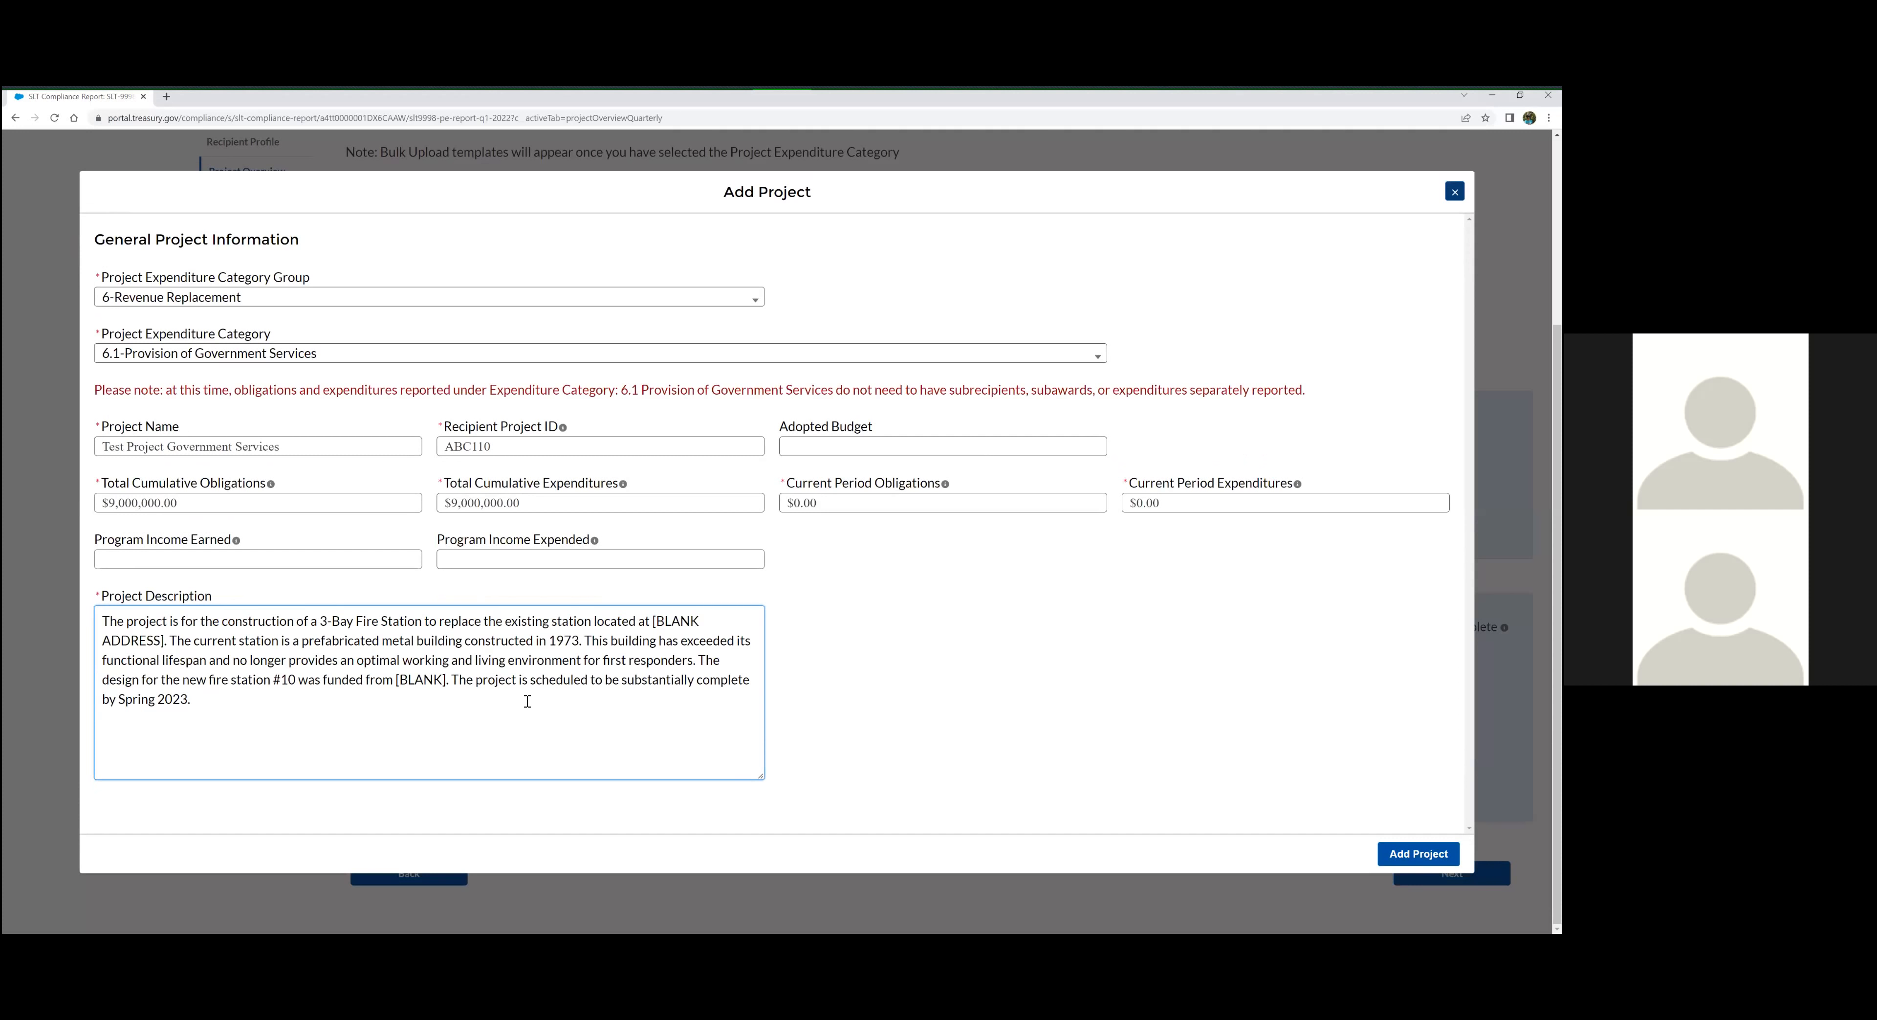
left_click_drag(400, 671, 110, 624)
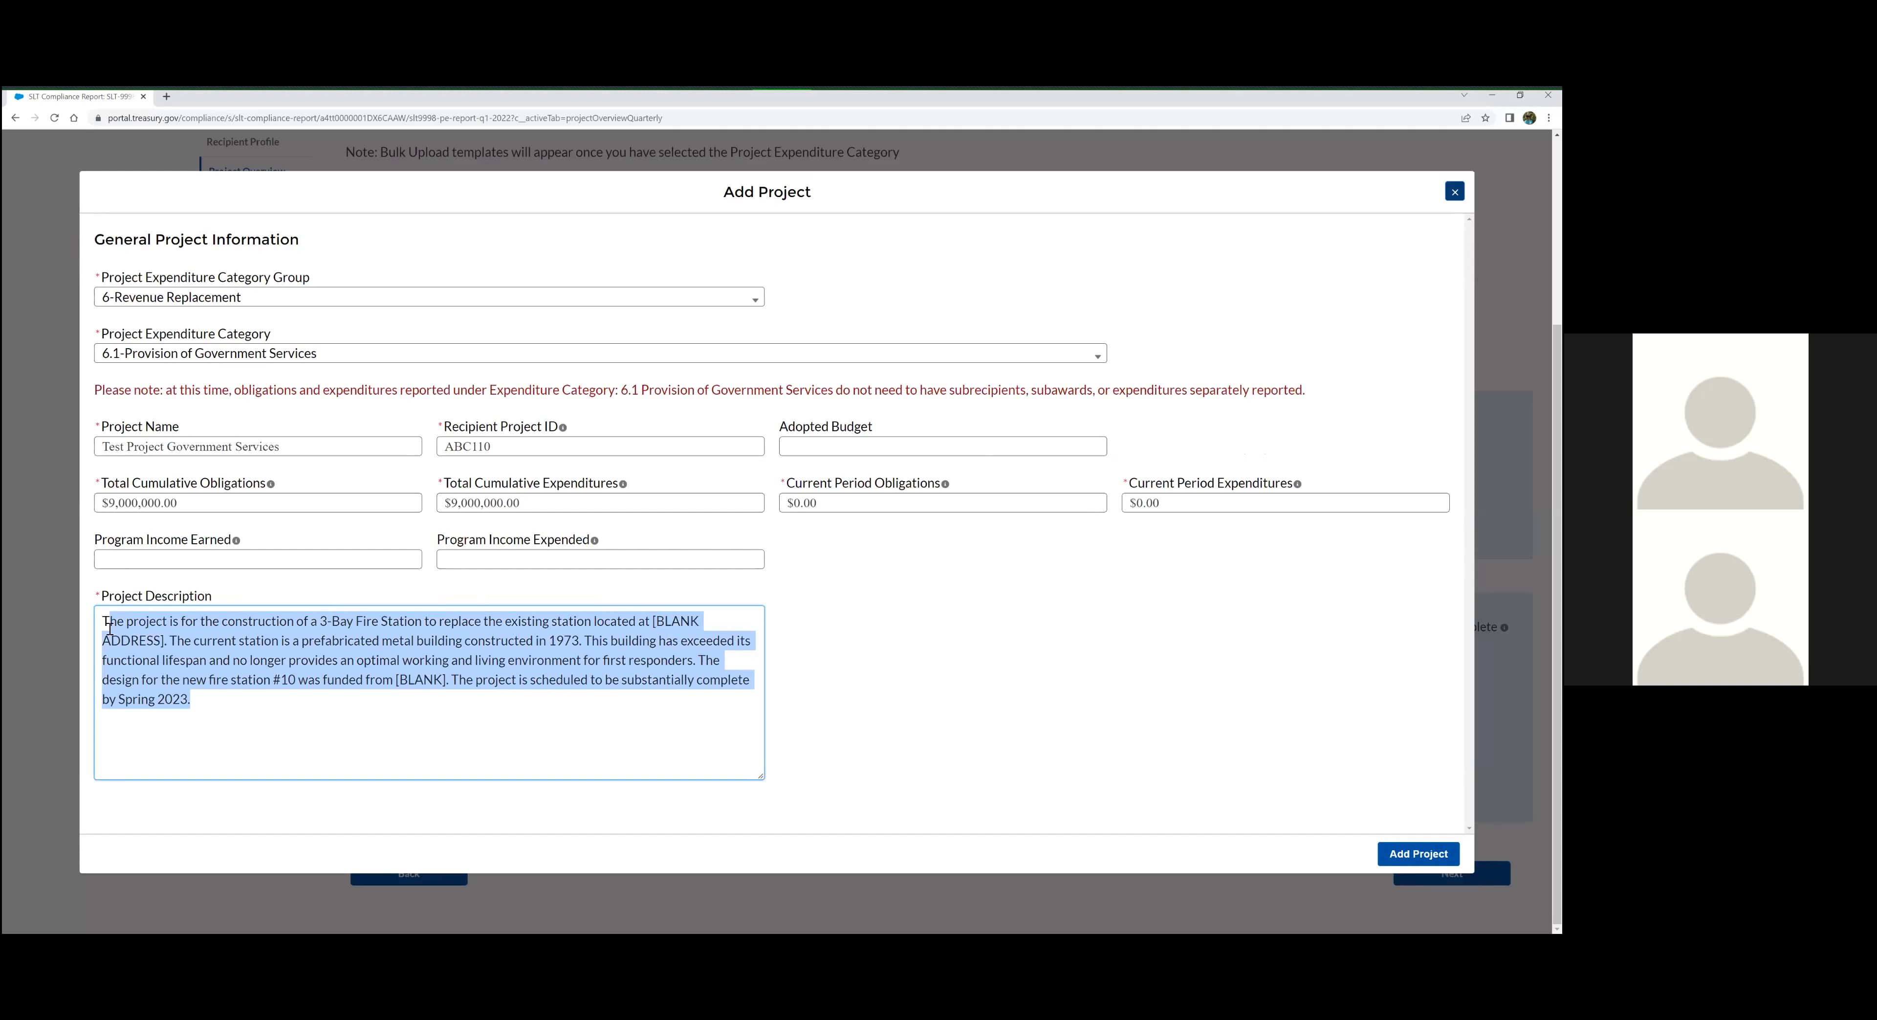
left_click(110, 625)
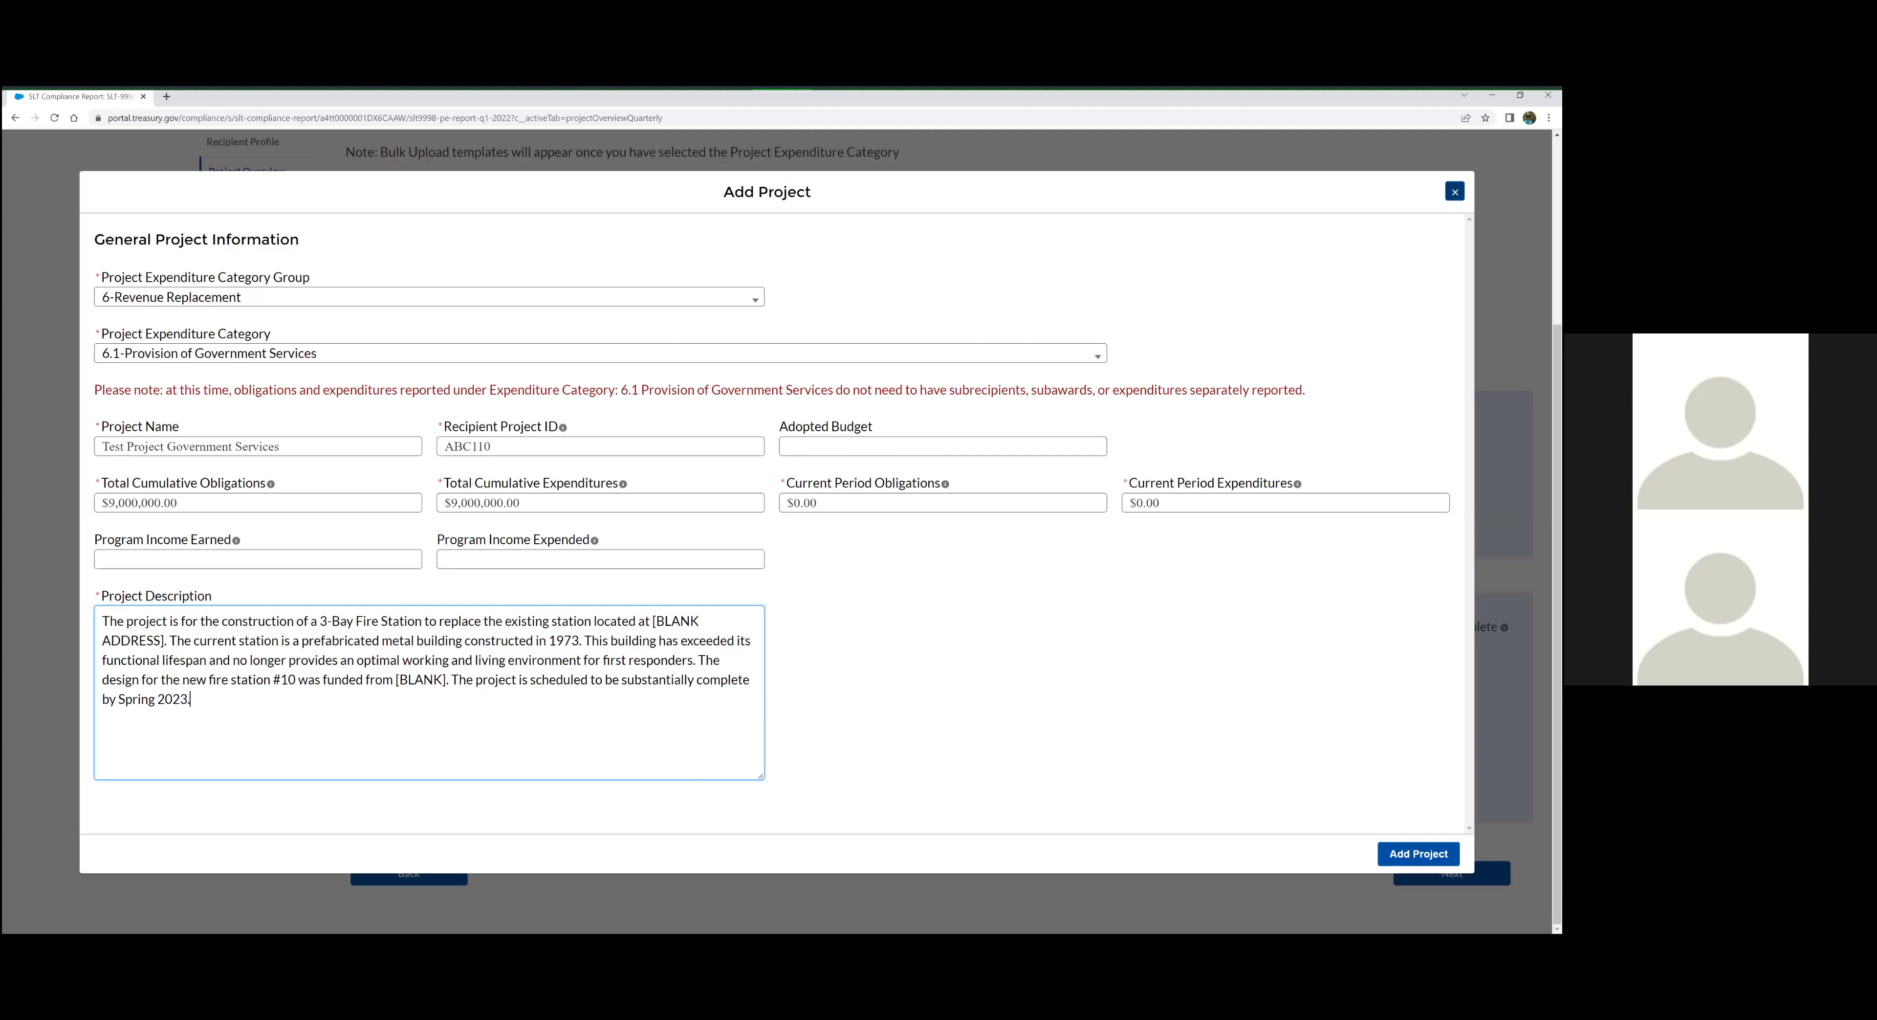
left_click(889, 660)
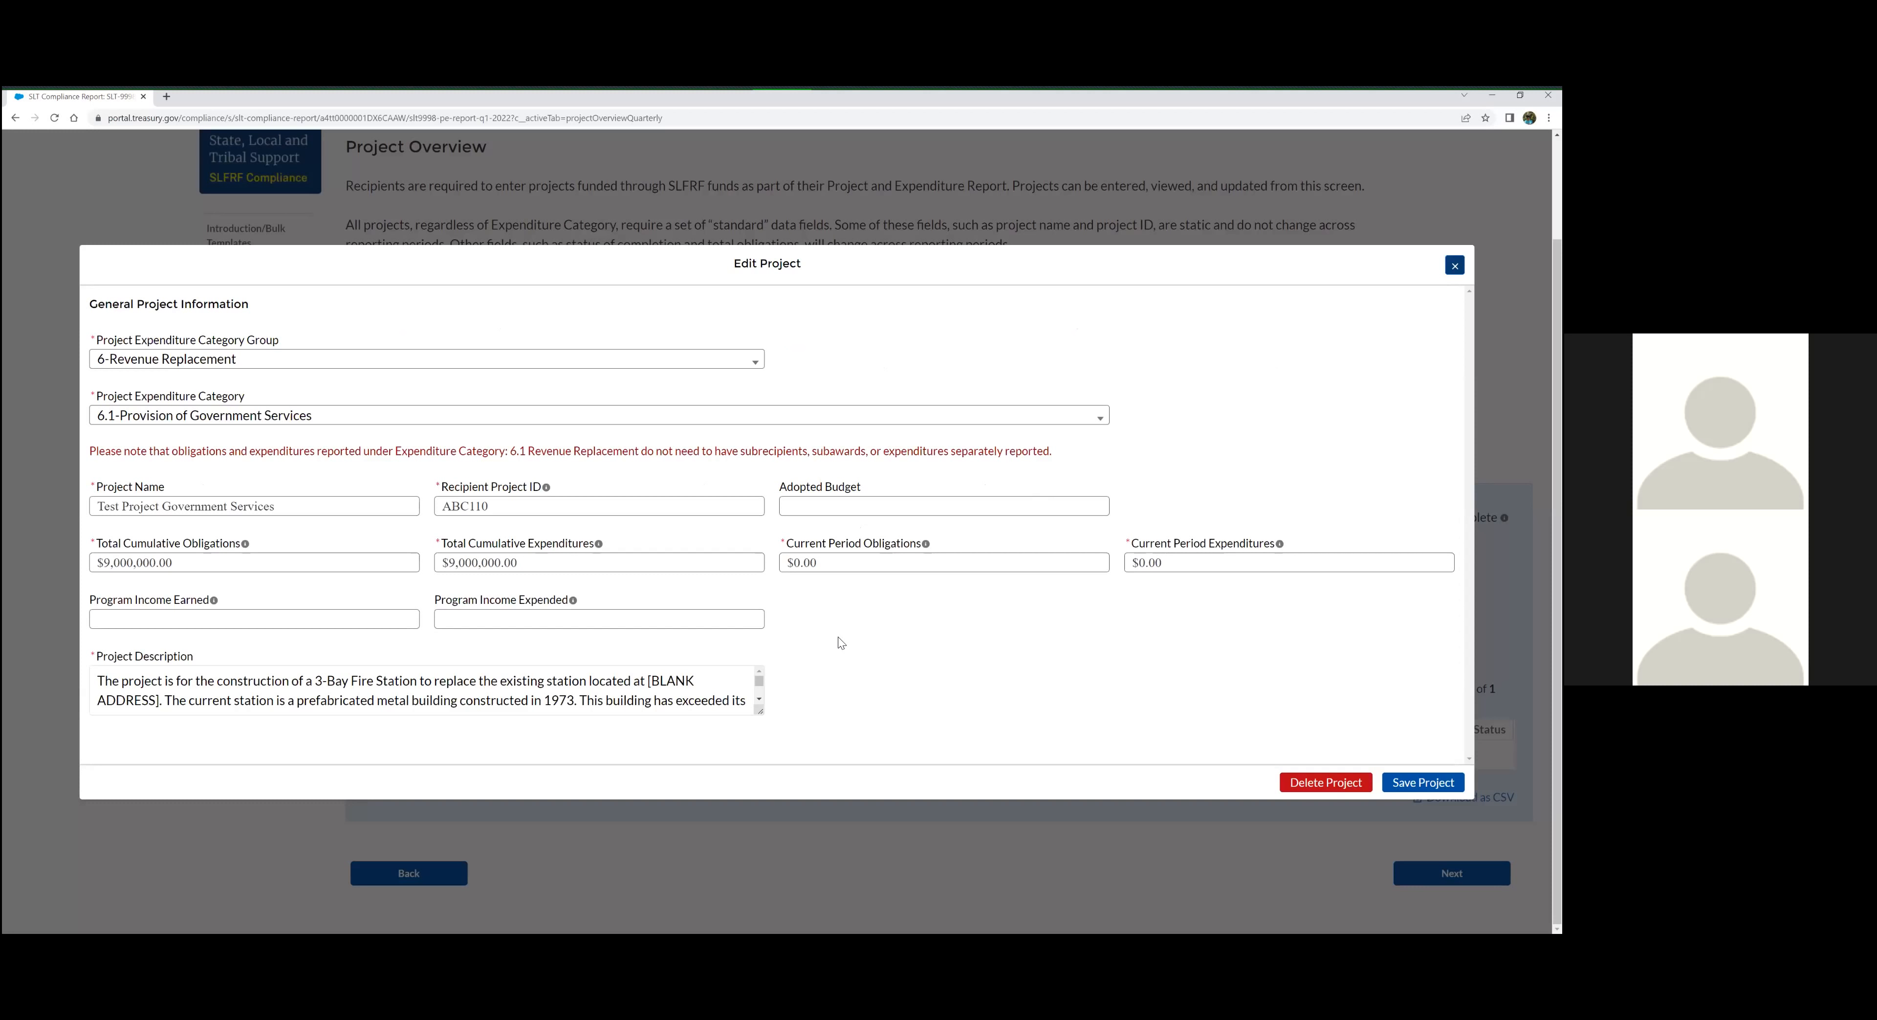
Reopen the test project from My Projects and review the note on subrecipient, subaward and expenditure reporting for category 6.1
left_click(427, 691)
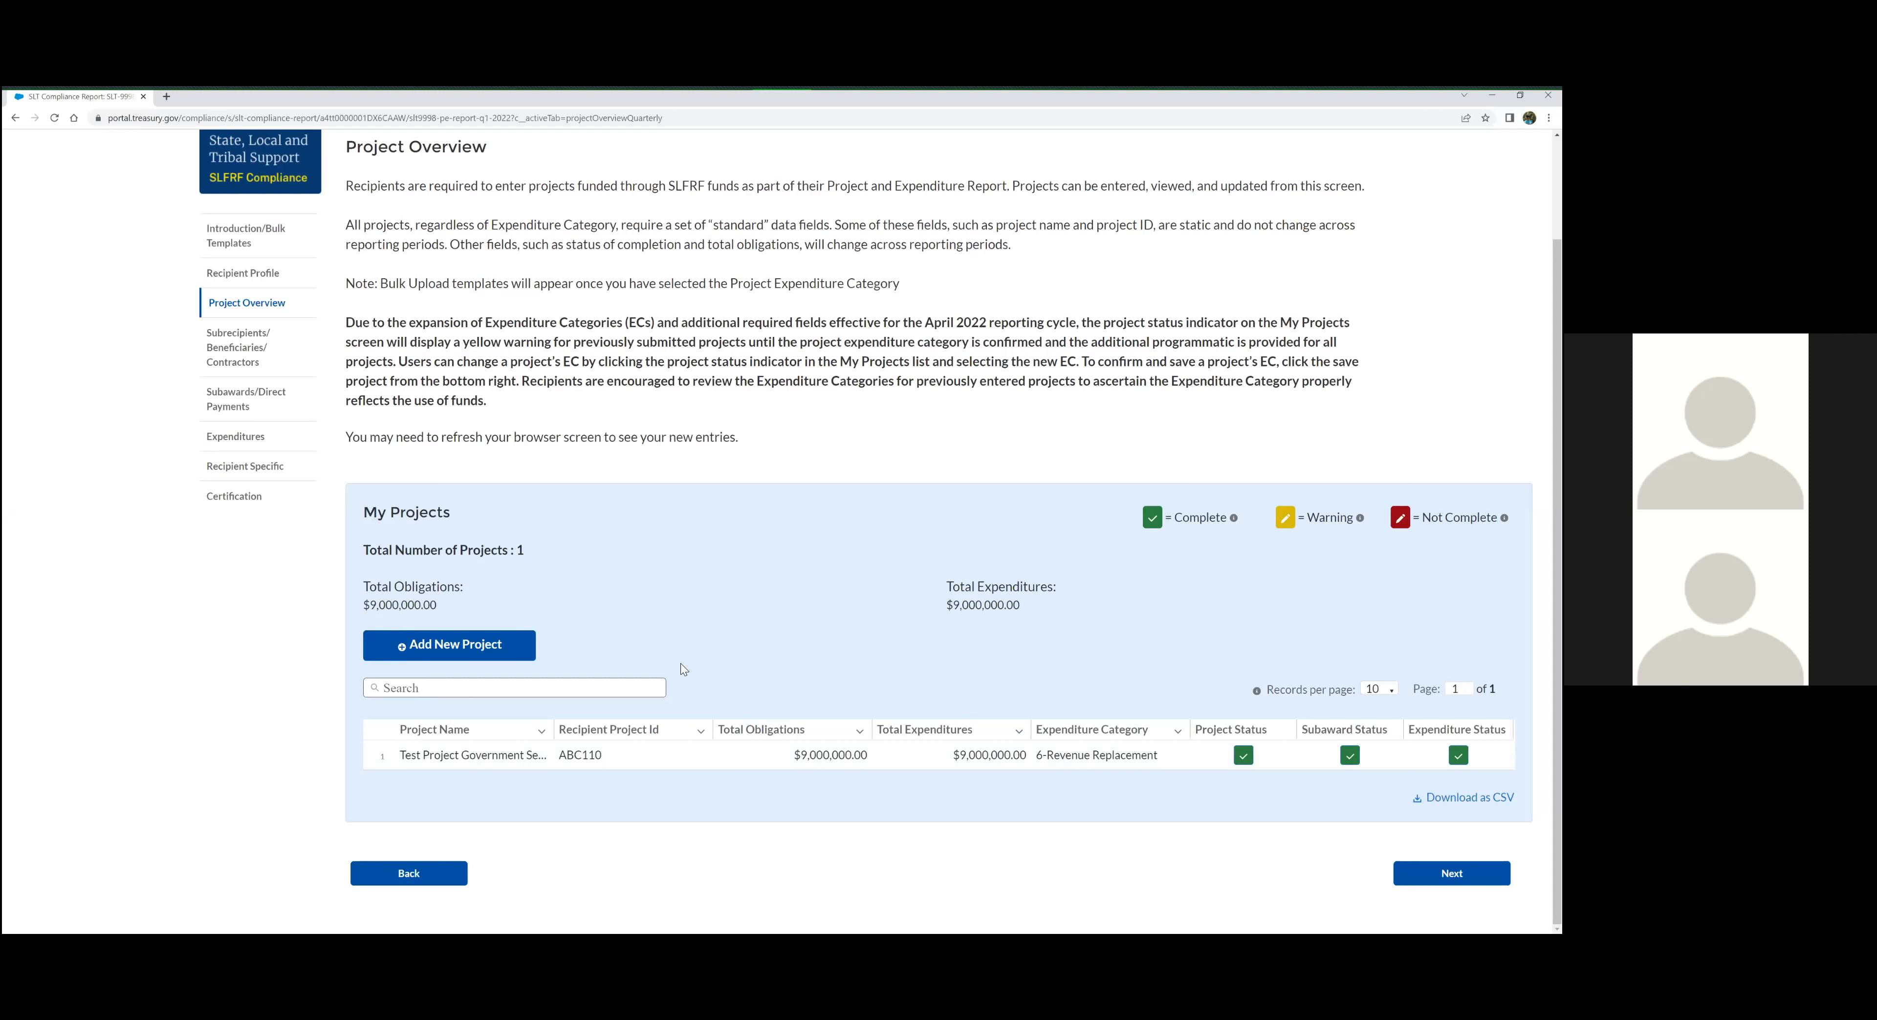
left_click(1074, 729)
left_click(1243, 758)
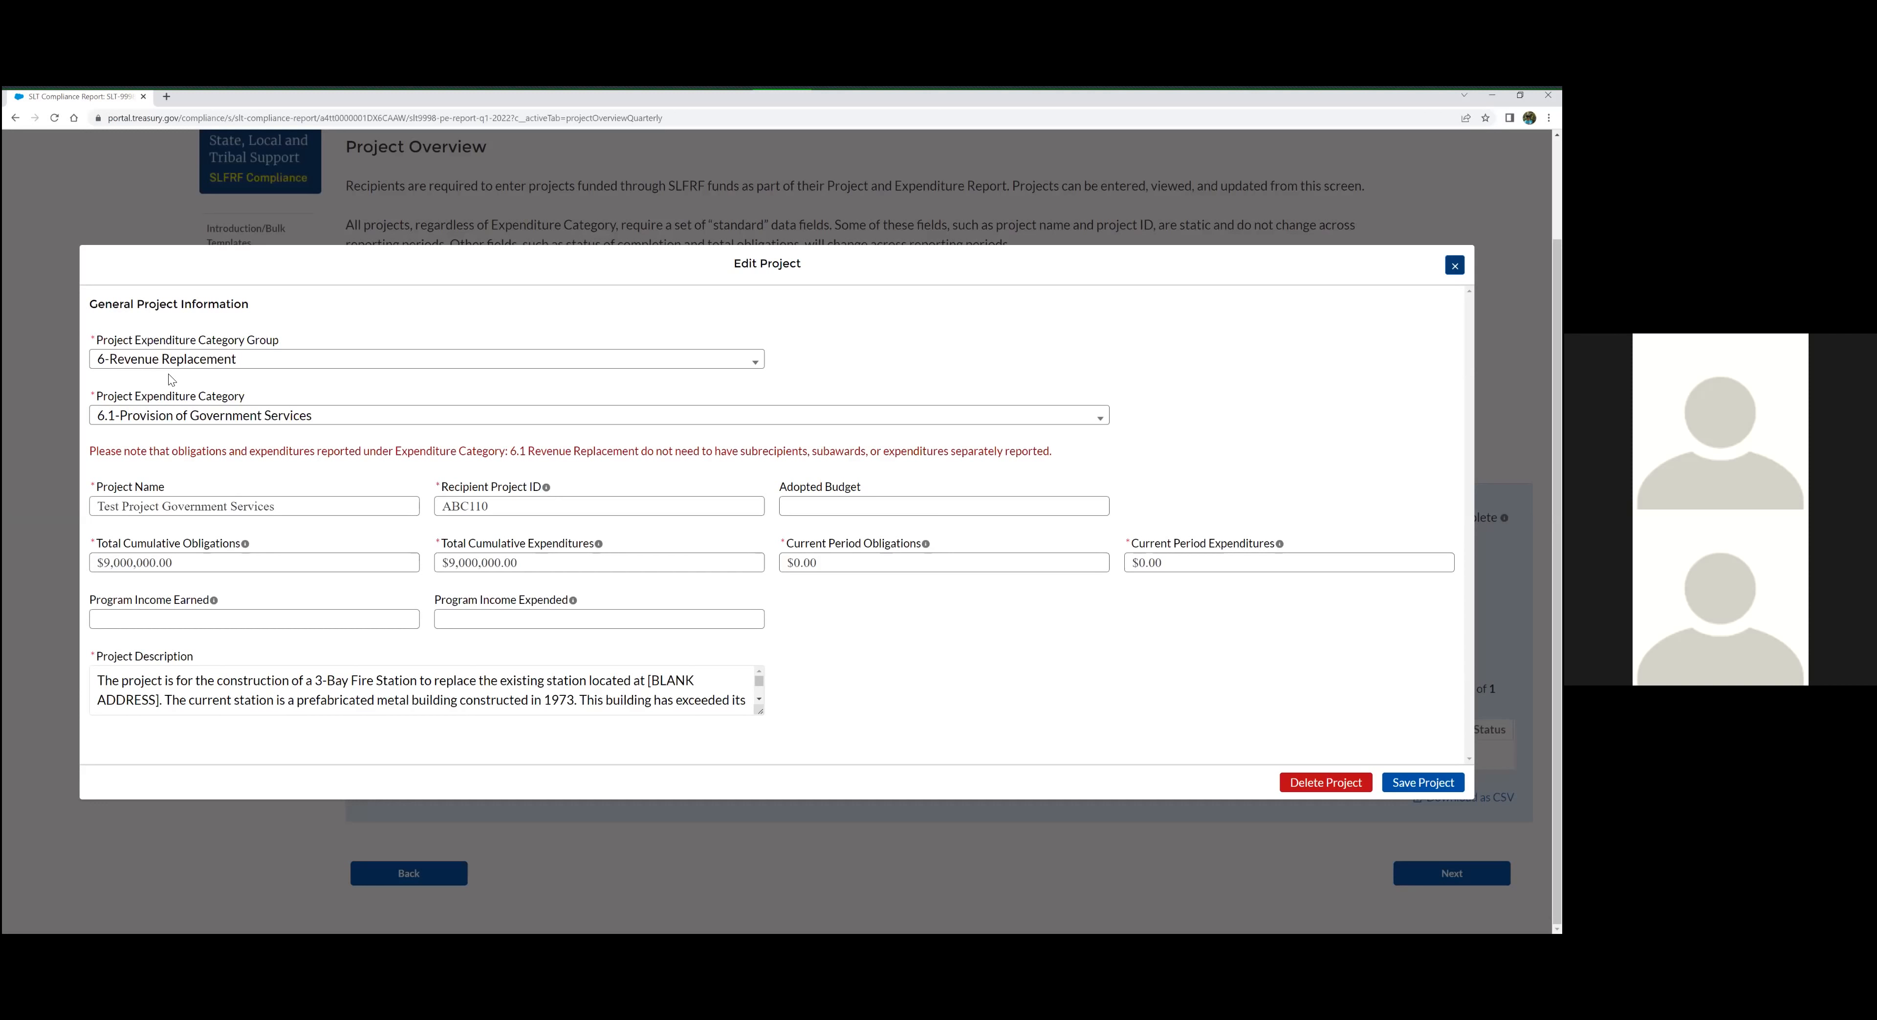
left_click_drag(94, 461, 1096, 469)
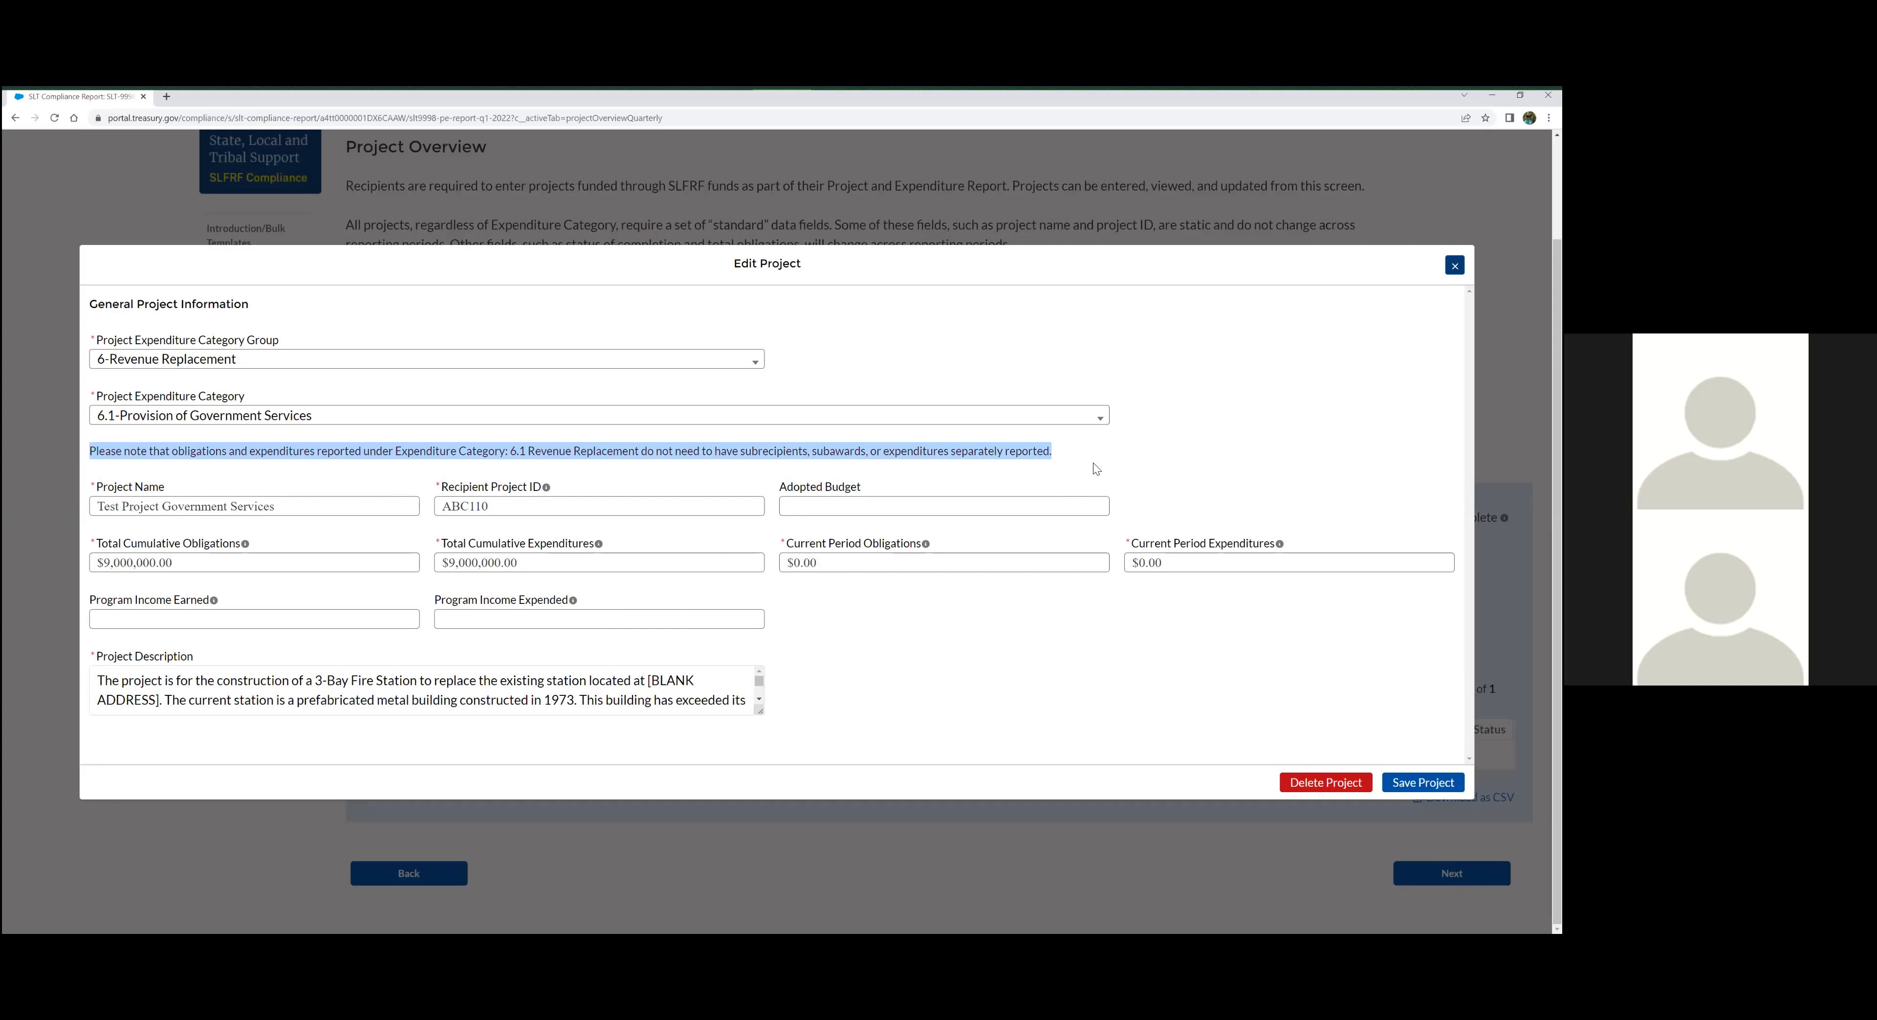
left_click(266, 469)
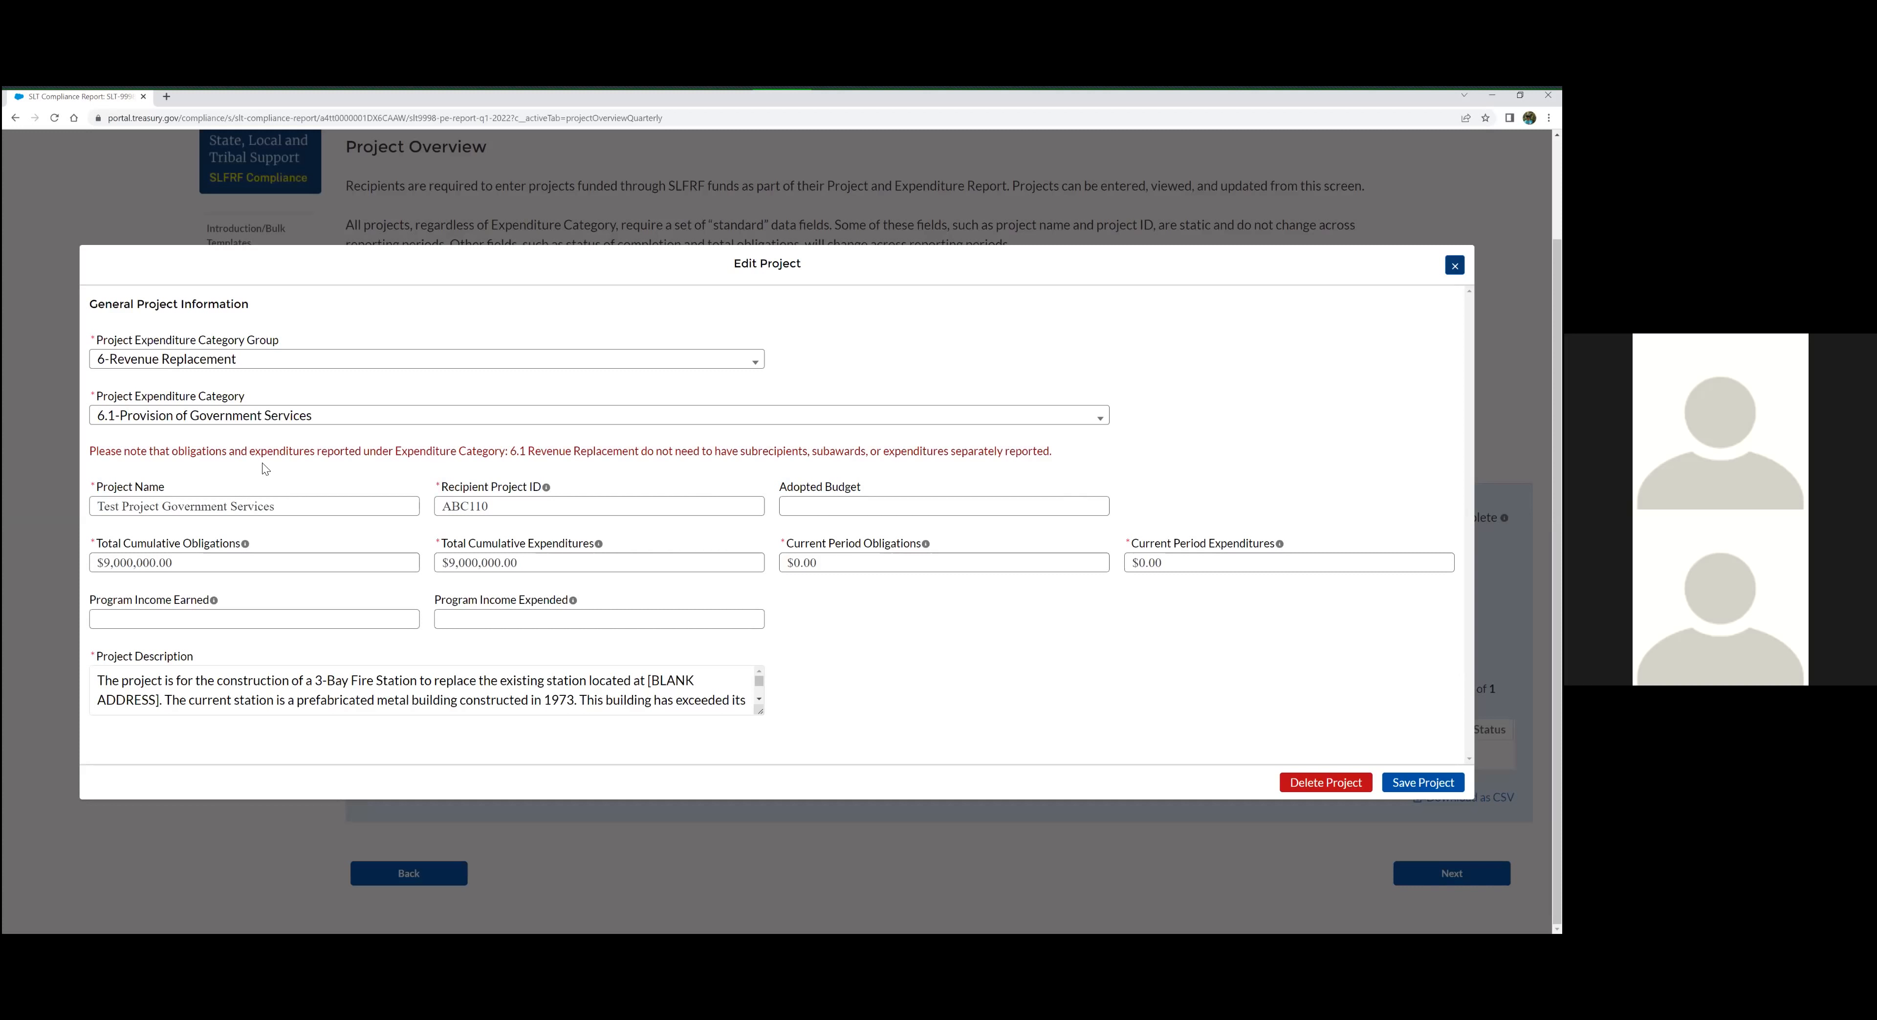
left_click_drag(741, 451, 952, 451)
left_click(936, 479)
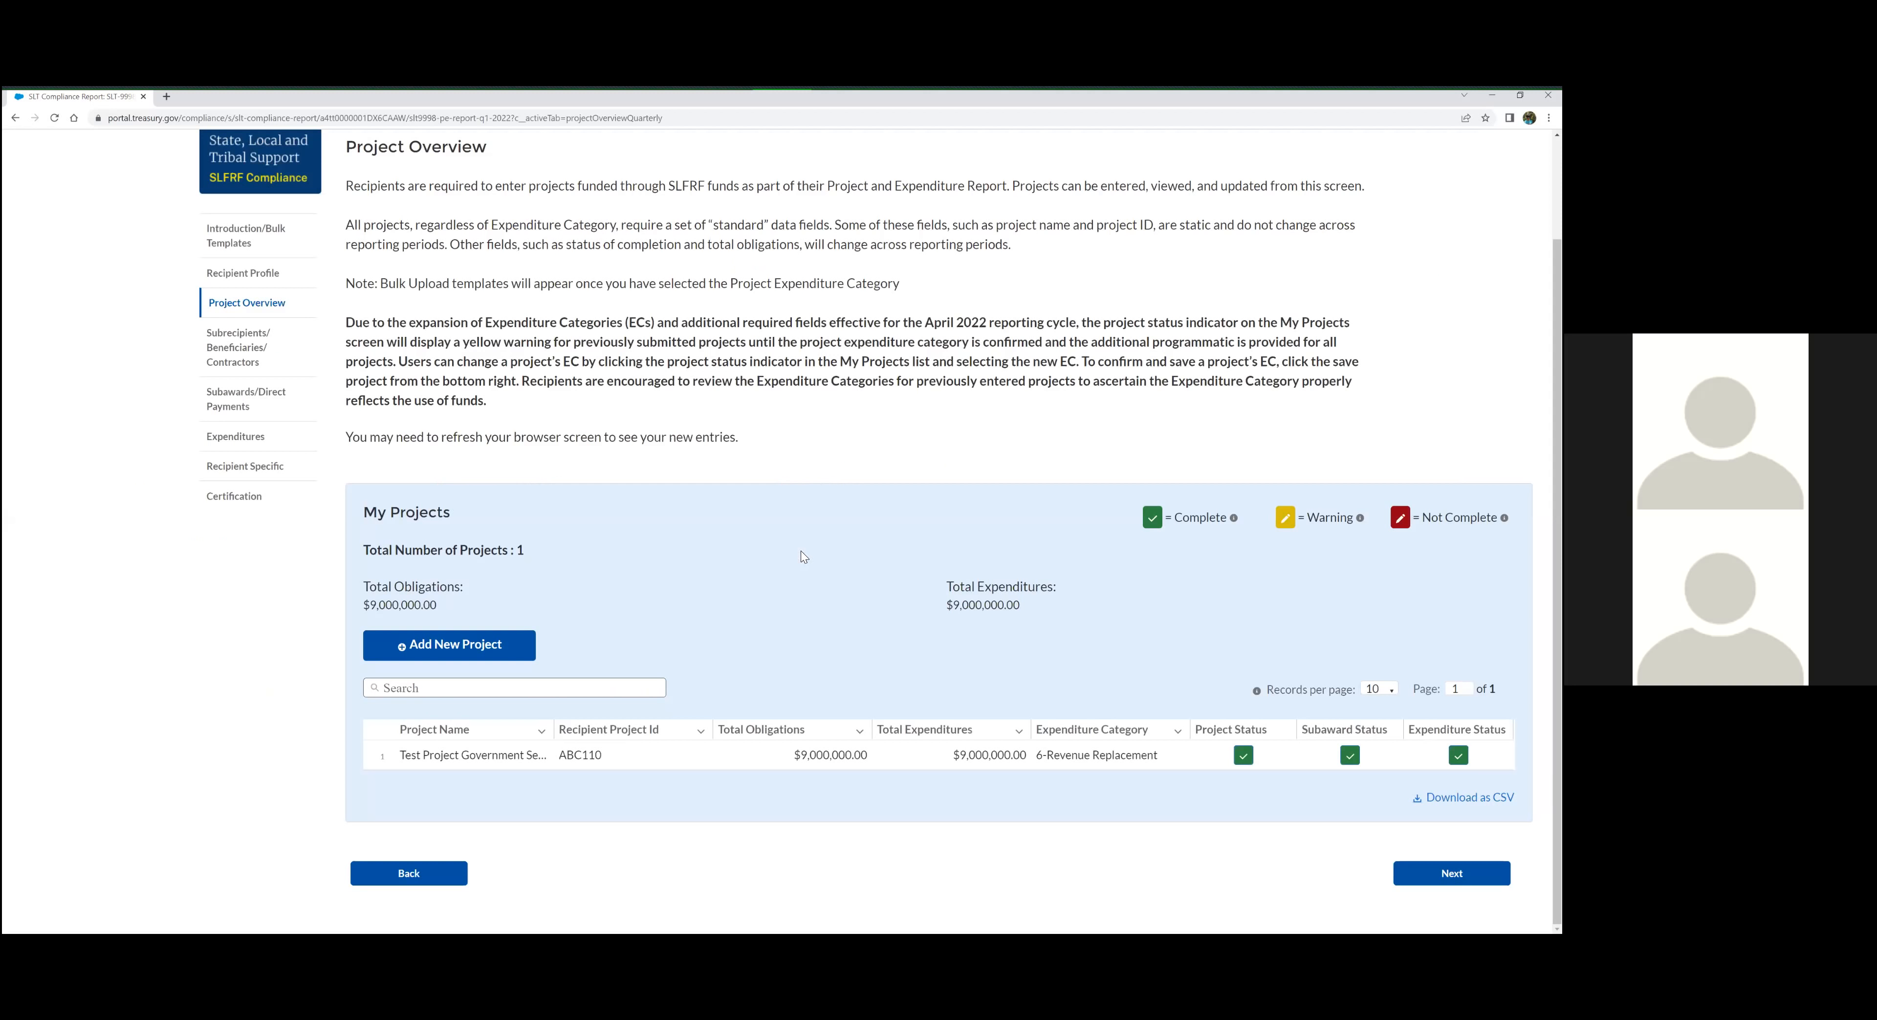
Look through the Subrecipients/Beneficiaries/Contractors section and open the Subawards/Direct Payments section
scroll(285, 415, "up", 1)
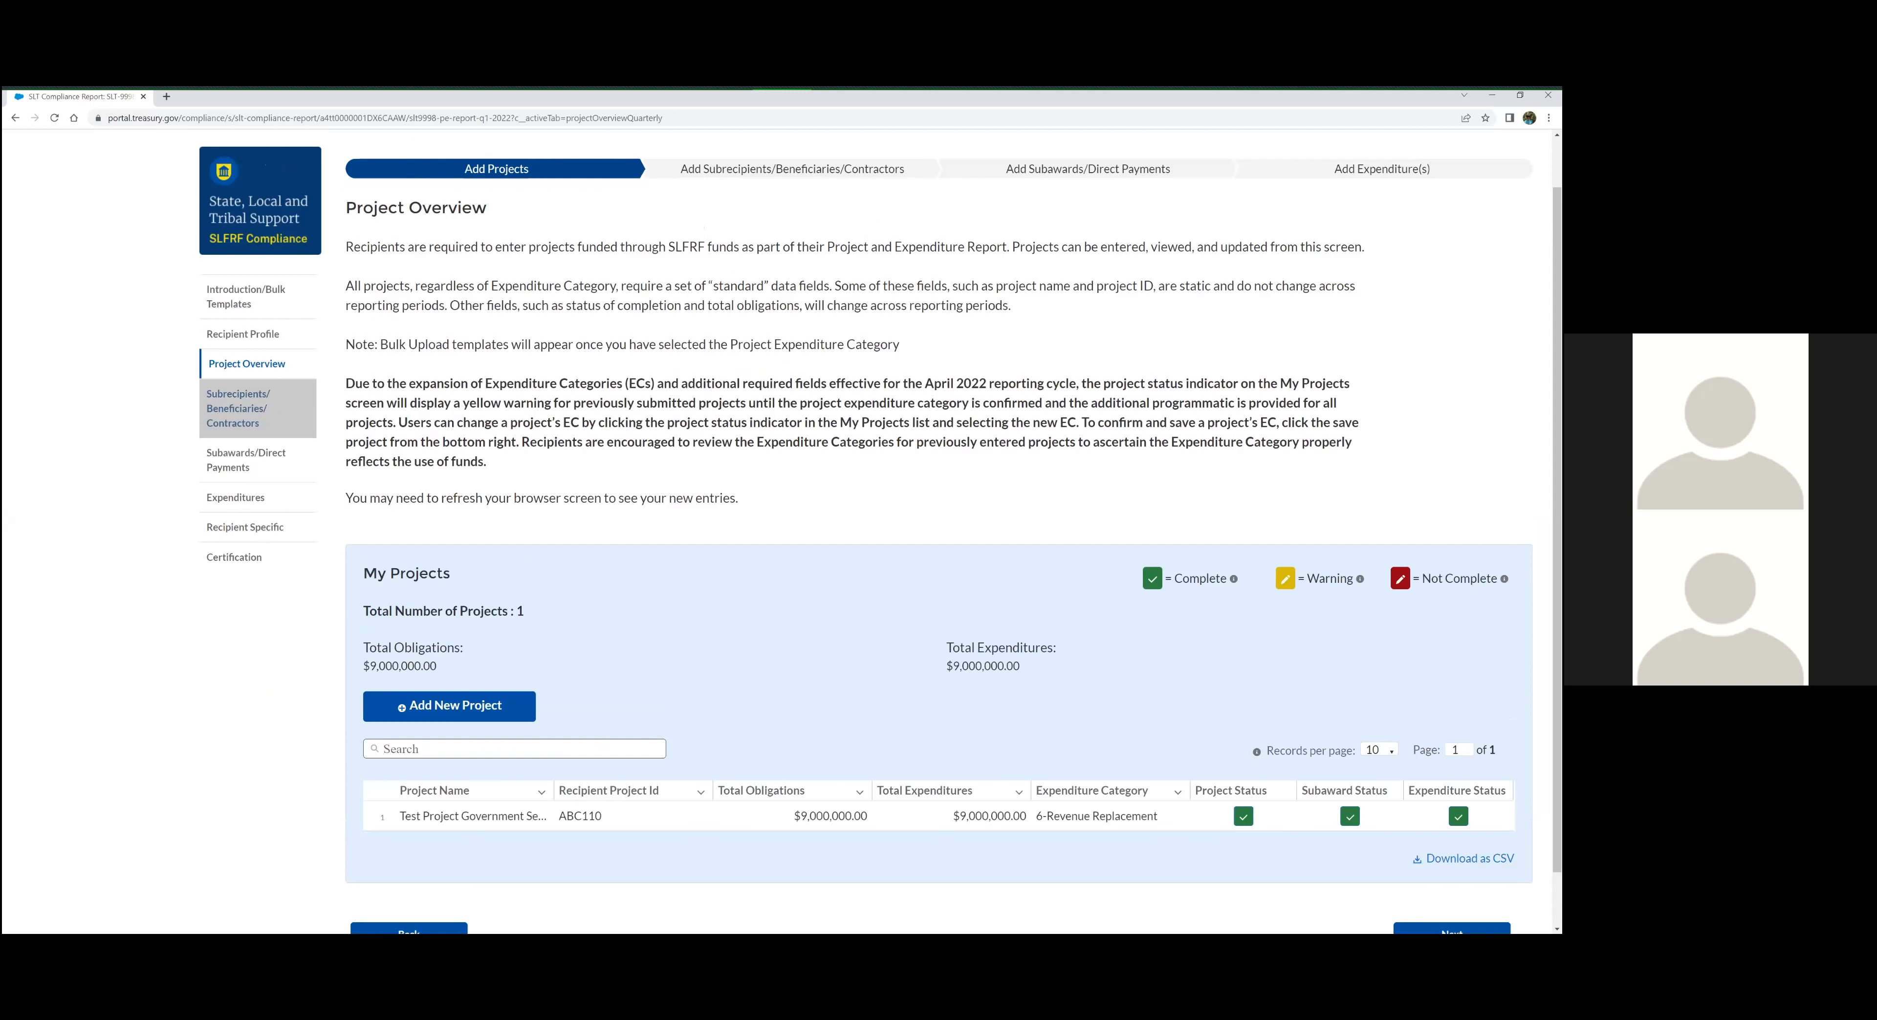
scroll(1023, 488, "down", 1)
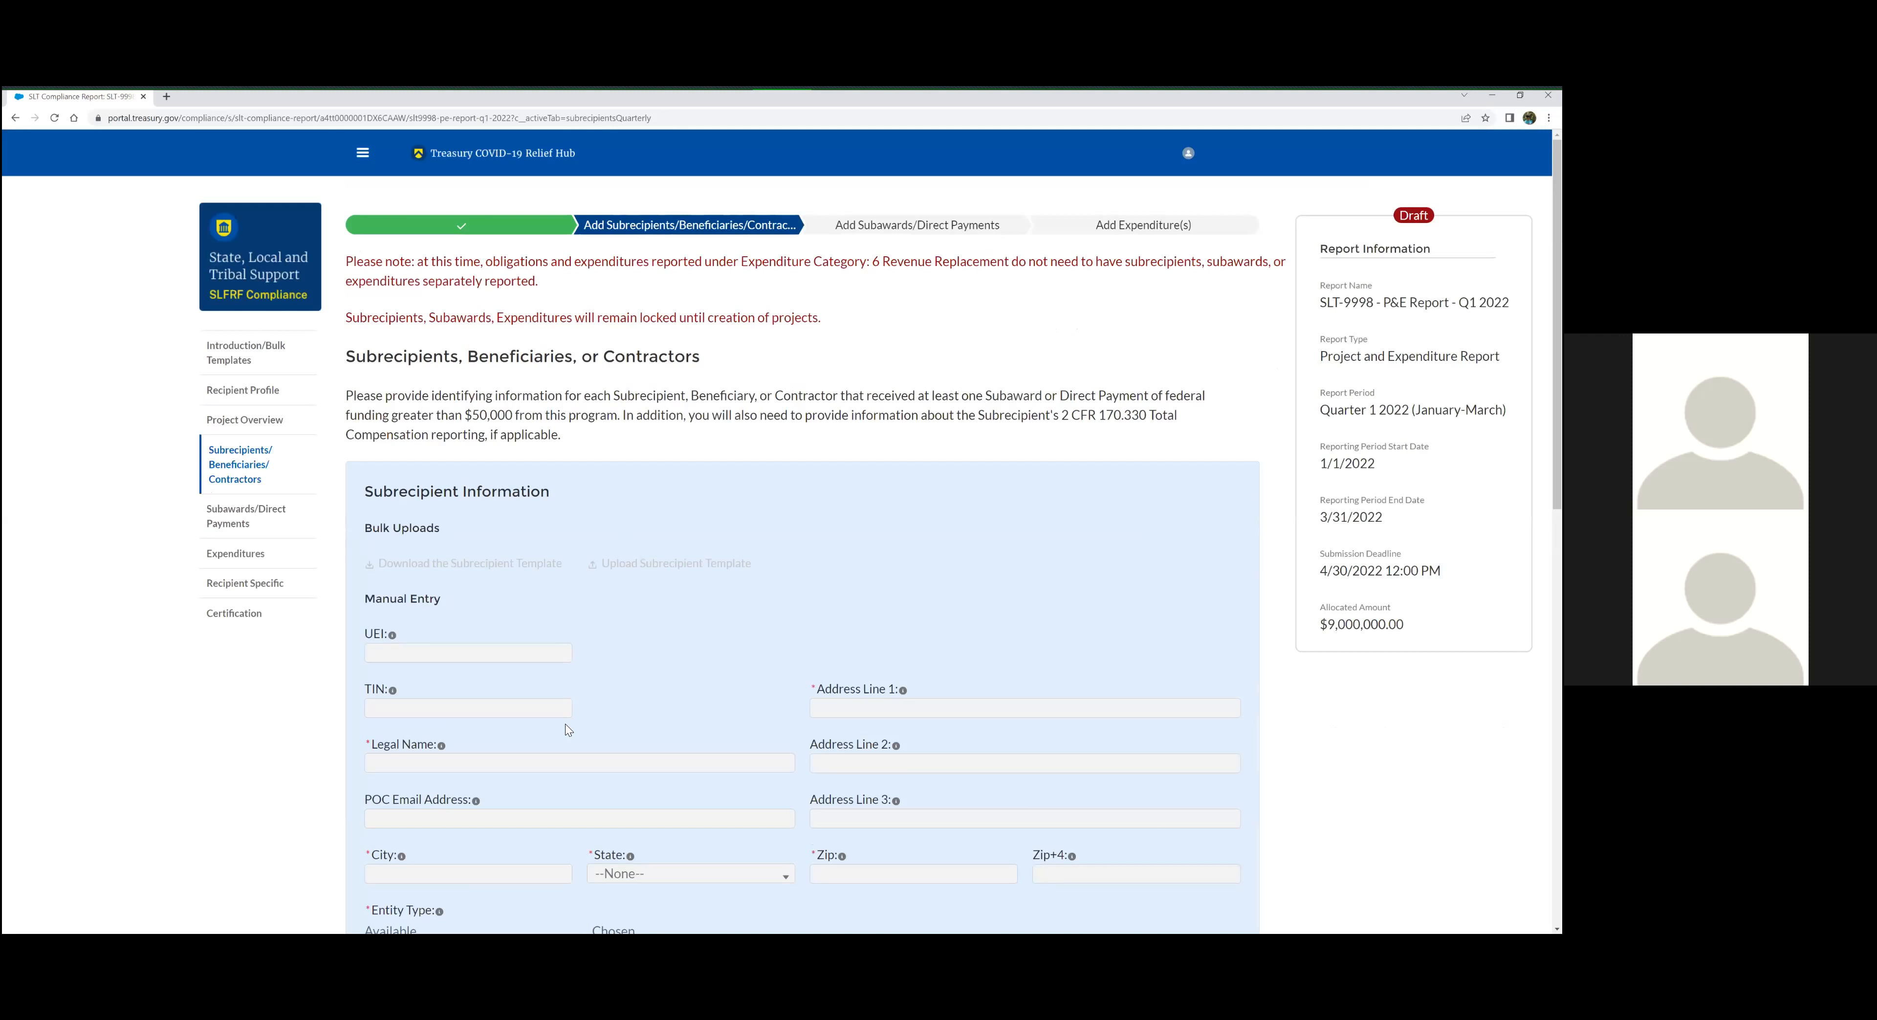
scroll(566, 721, "down", 5)
scroll(558, 639, "up", 5)
left_click(249, 518)
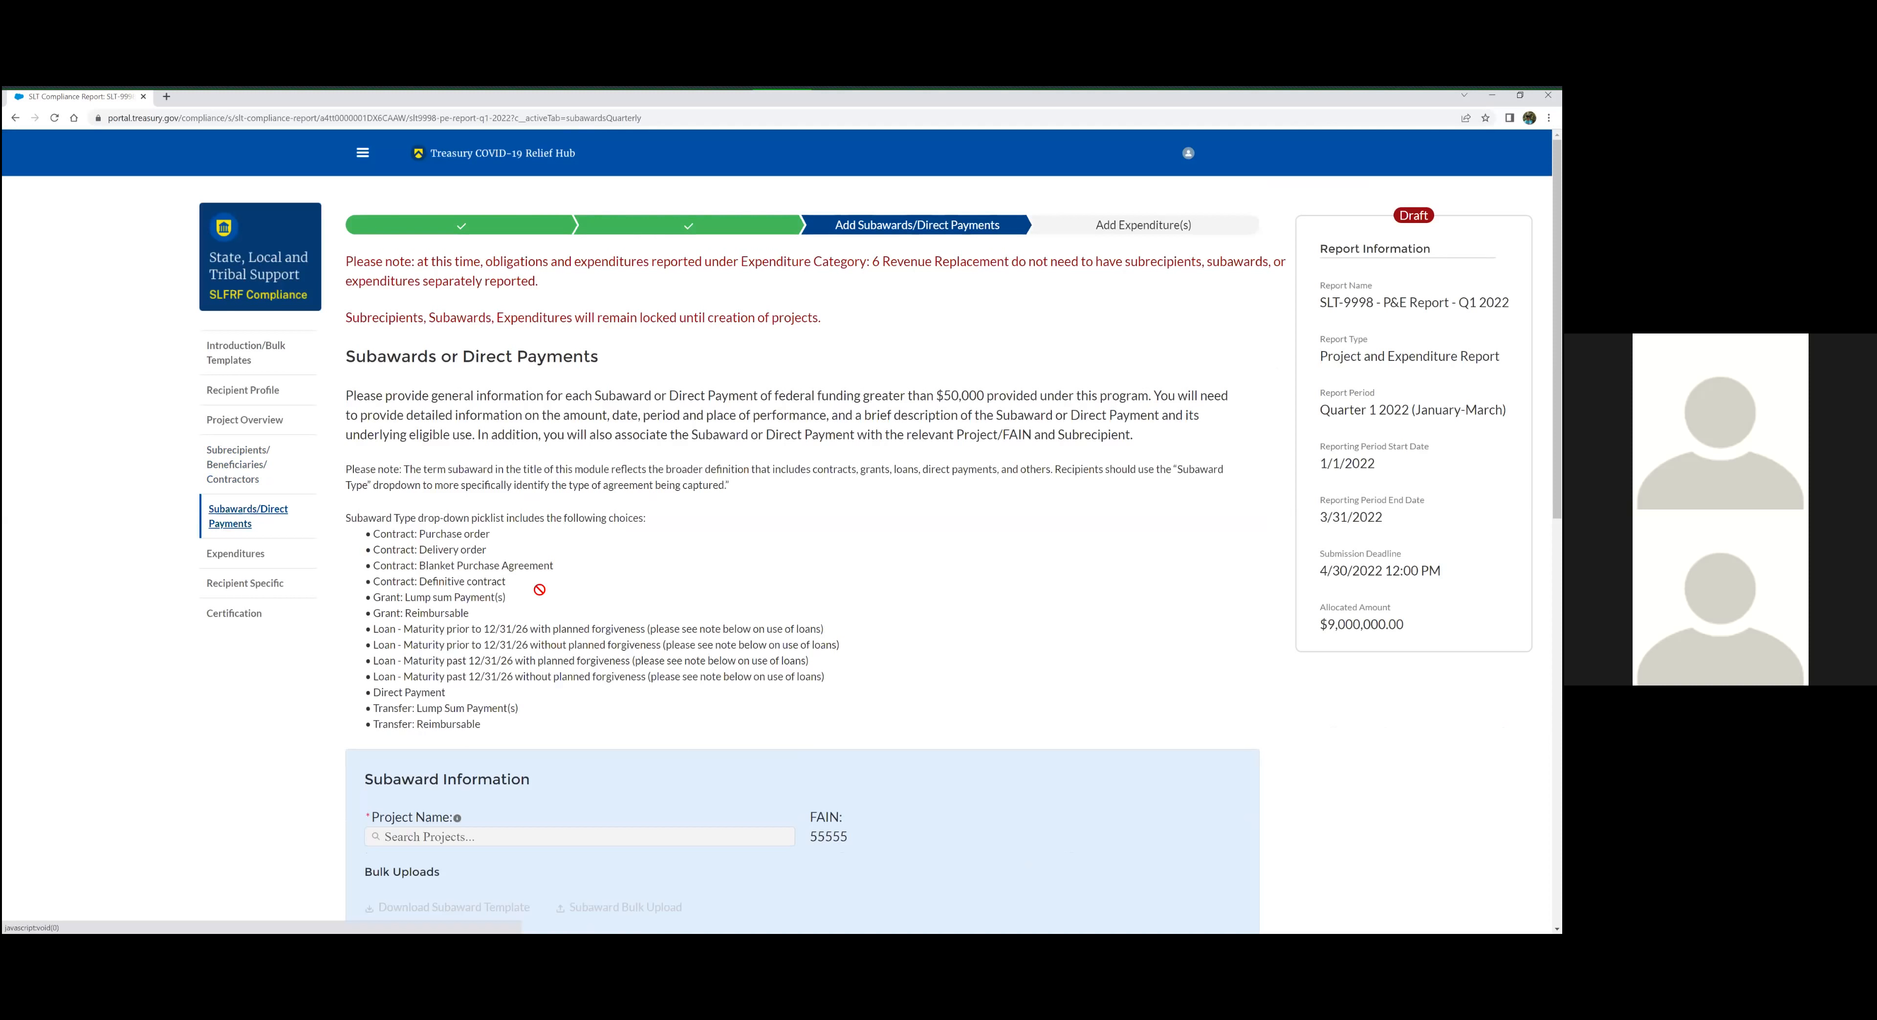
Look through the Subawards/Direct Payments and Expenditures sections and open the Recipient Specific section
scroll(541, 576, "down", 2)
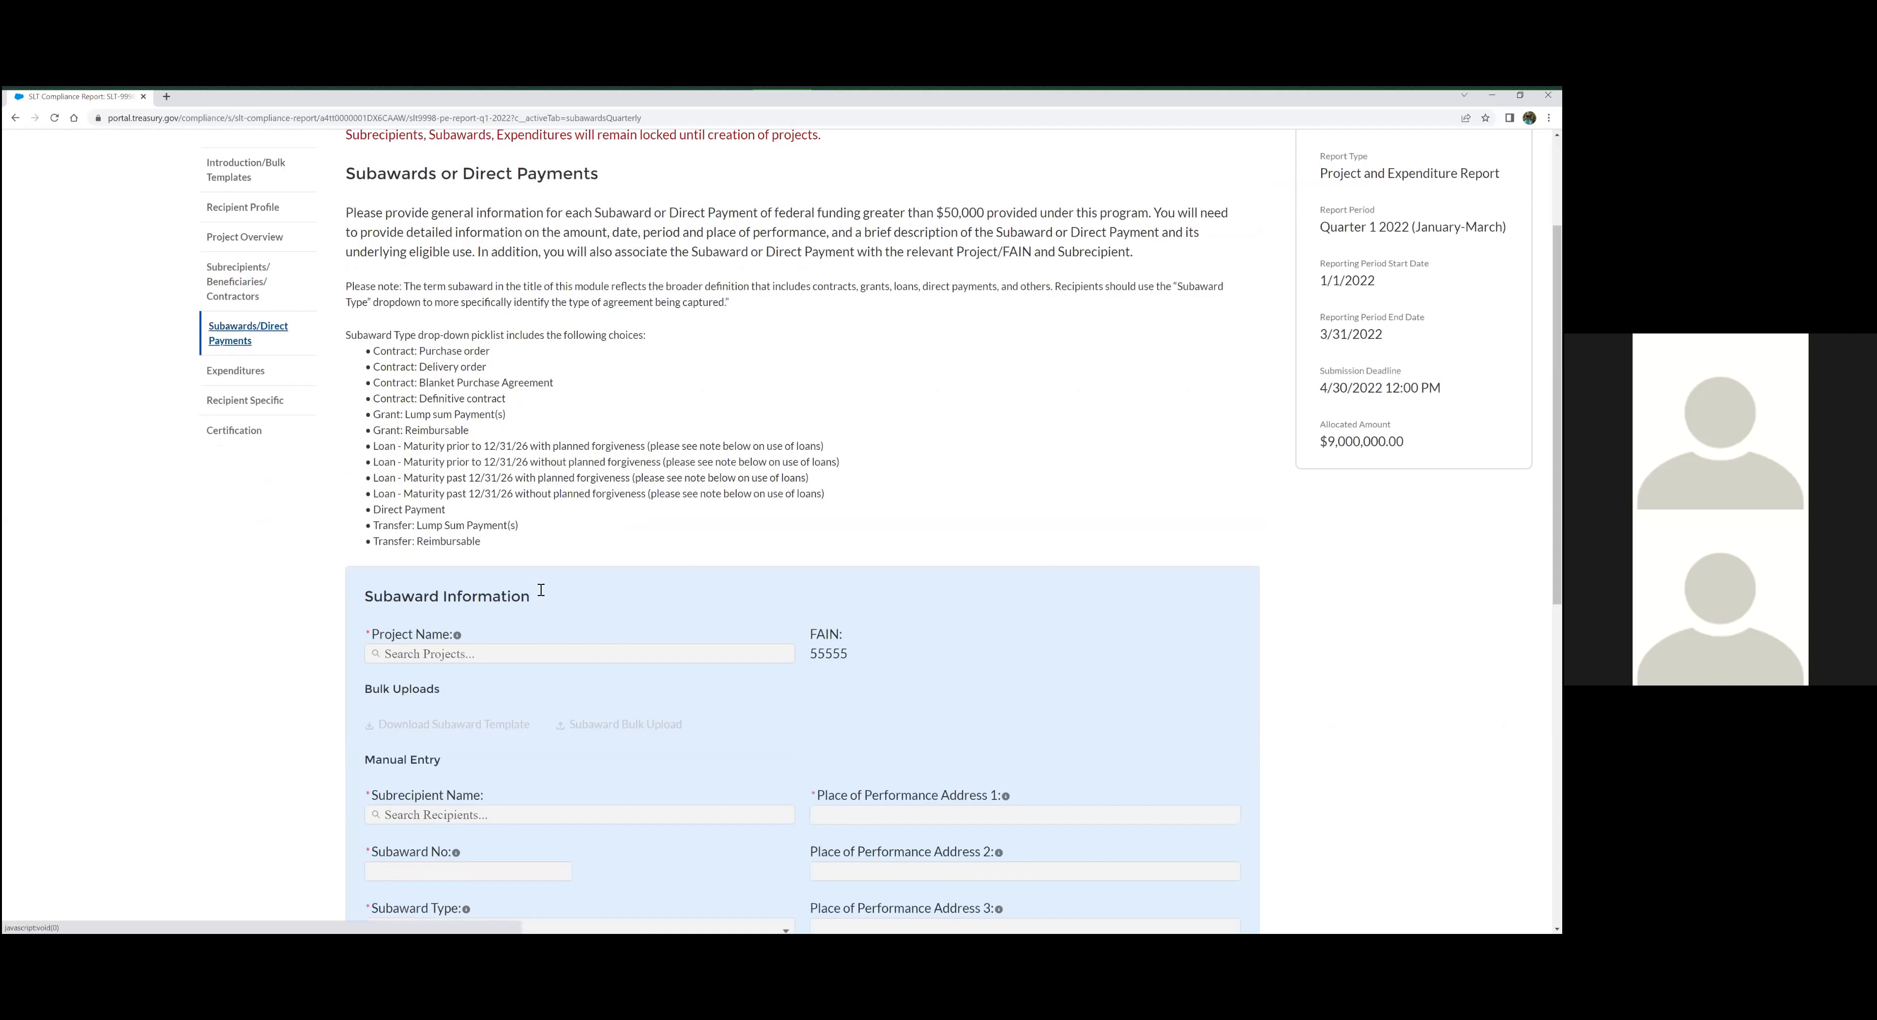
scroll(288, 556, "up", 2)
left_click(288, 556)
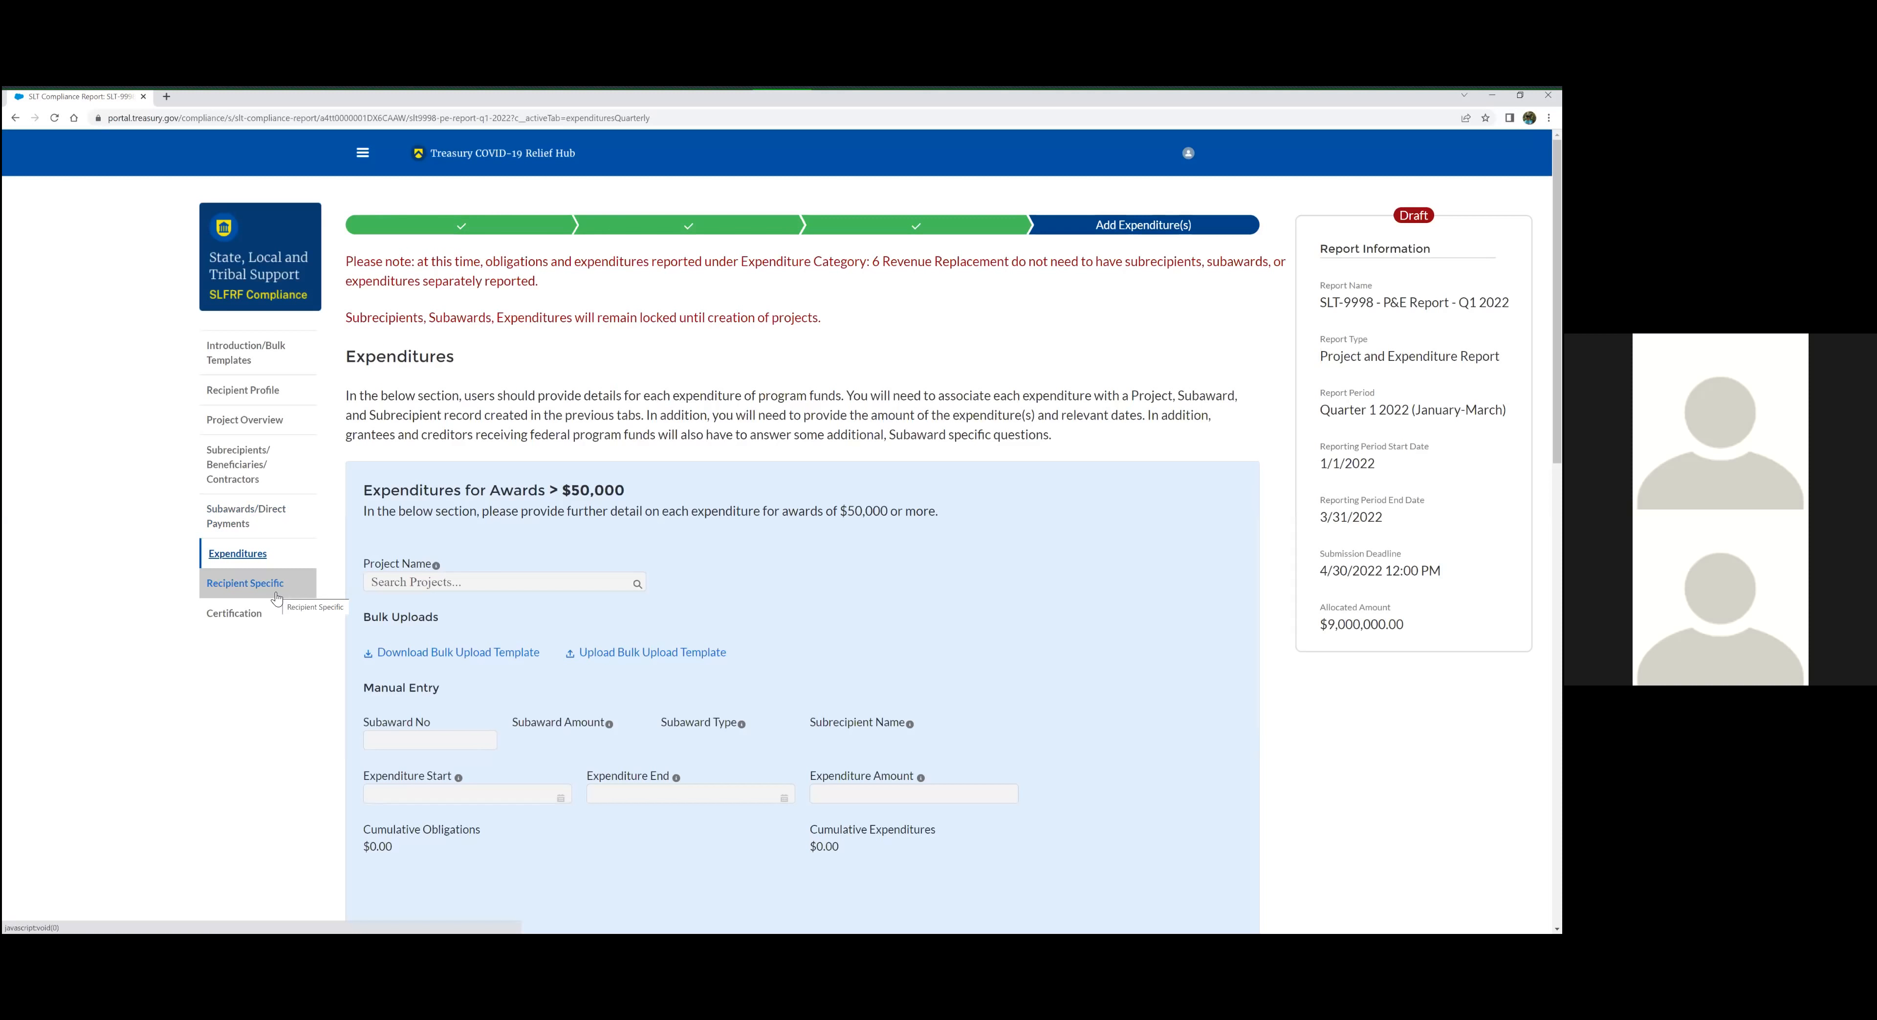
left_click(218, 590)
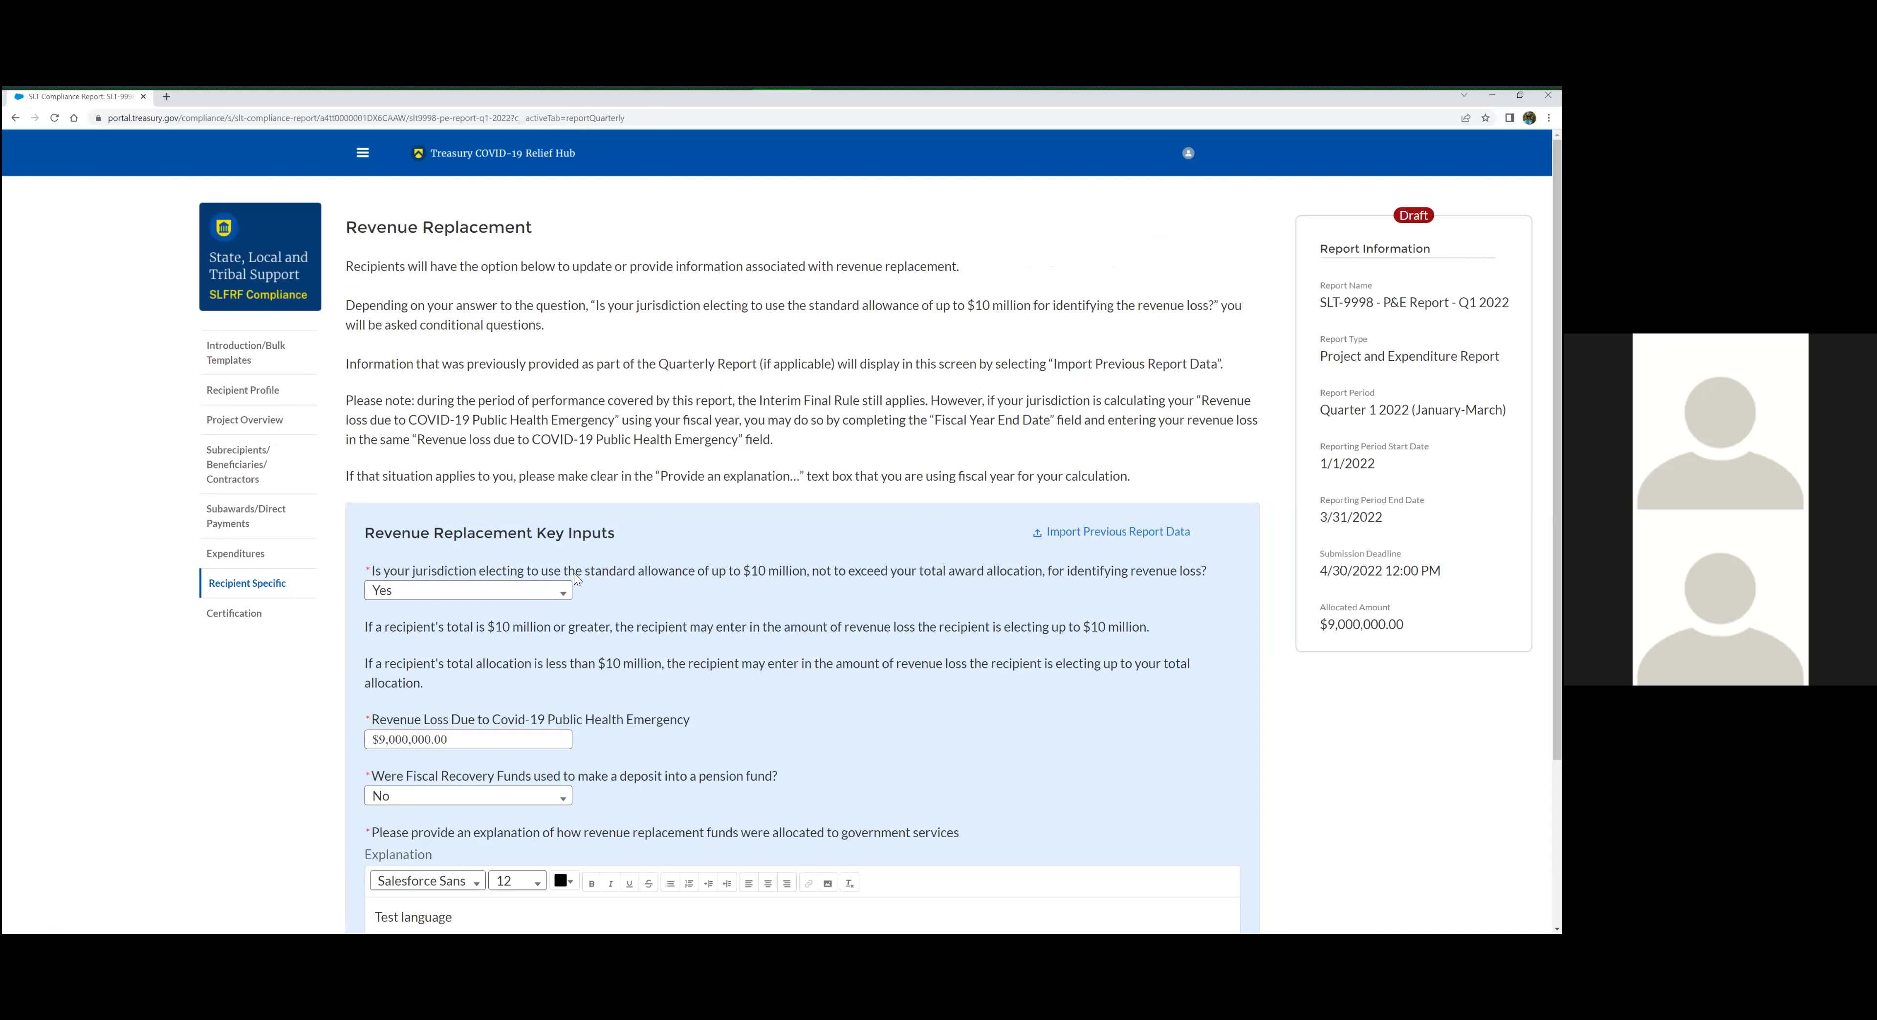
Answer Yes to the question on electing the standard allowance of up to $10 million for identifying revenue loss
left_click(534, 591)
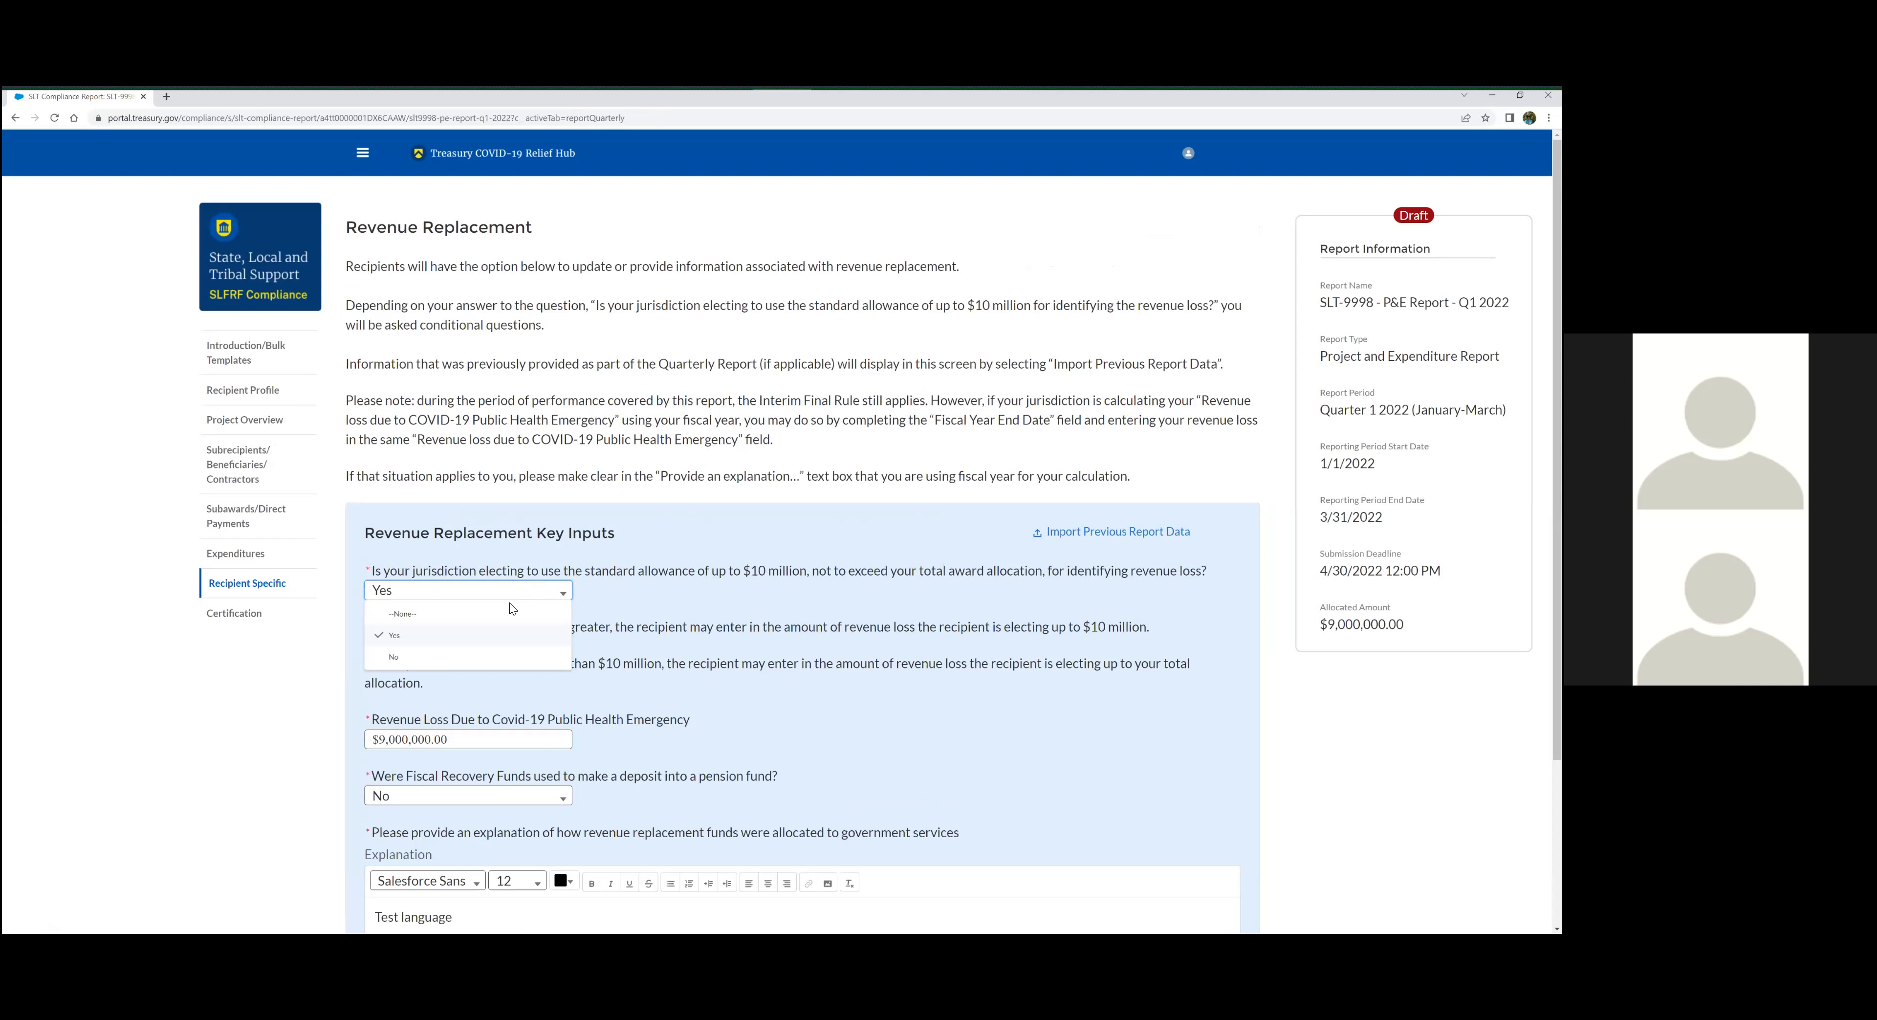
left_click(379, 573)
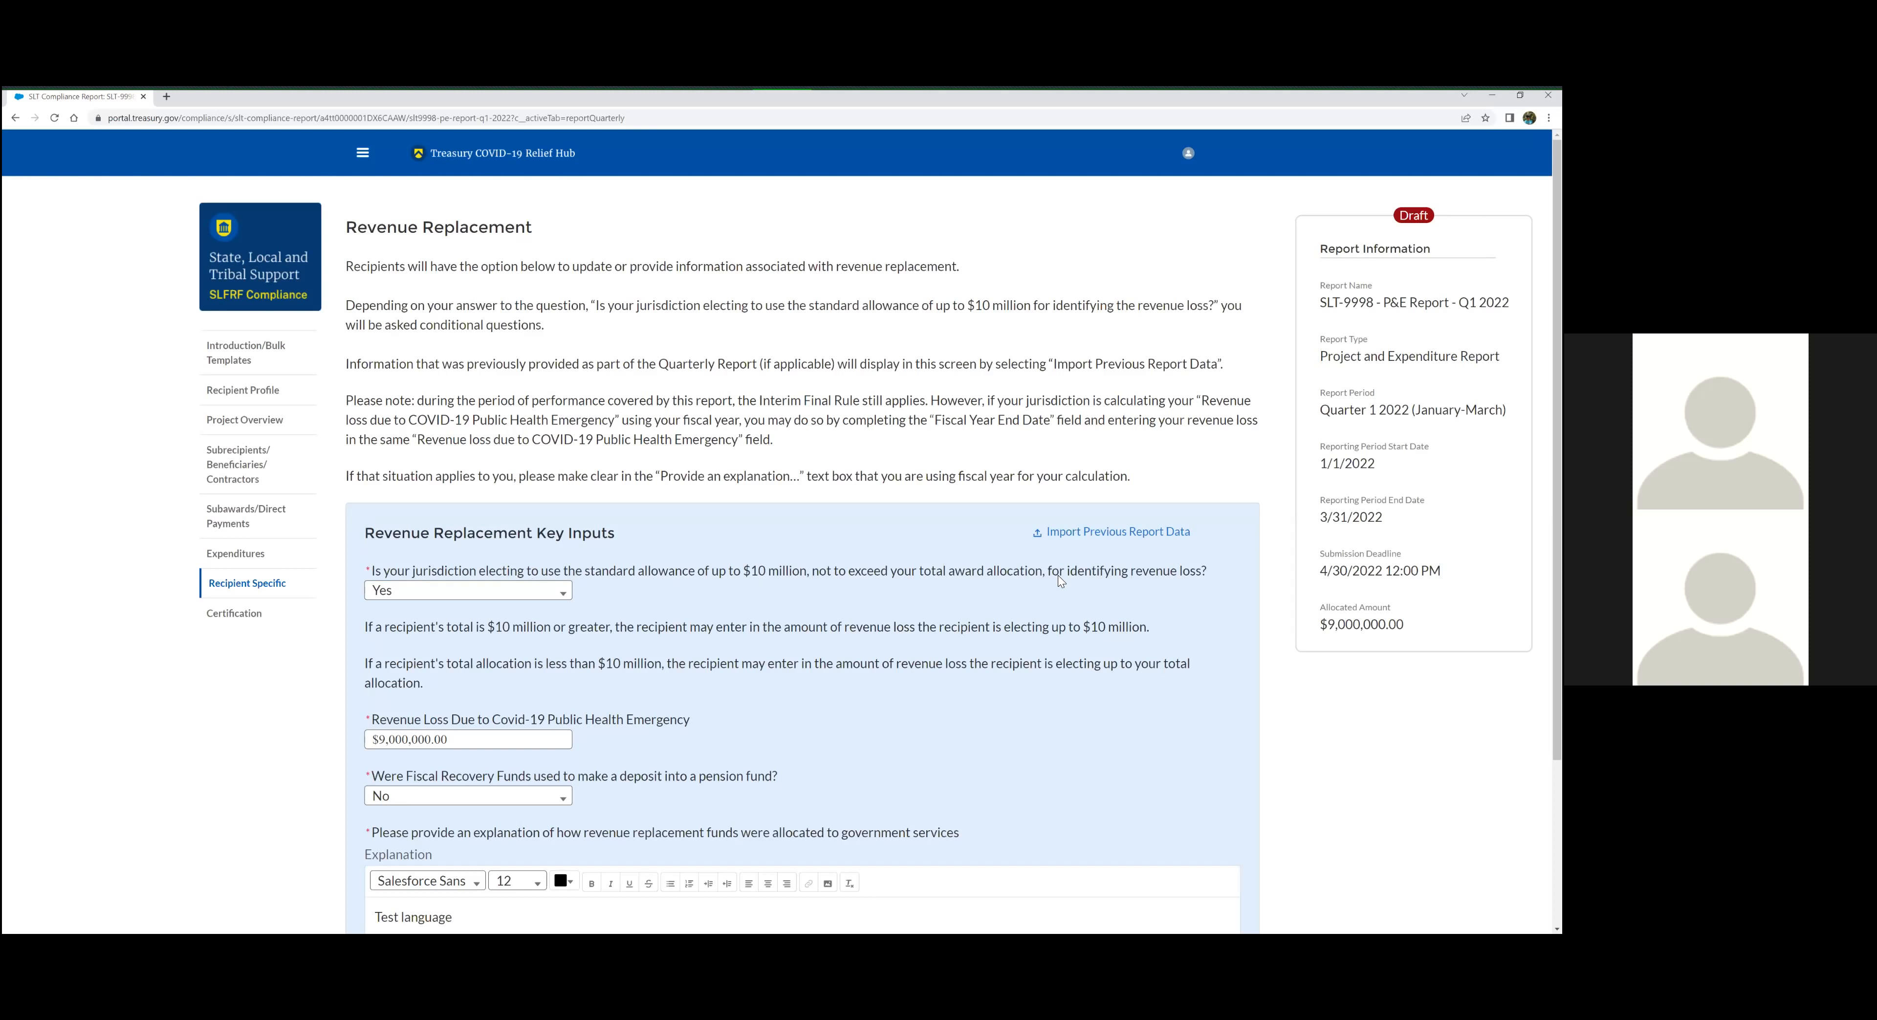
left_click(484, 592)
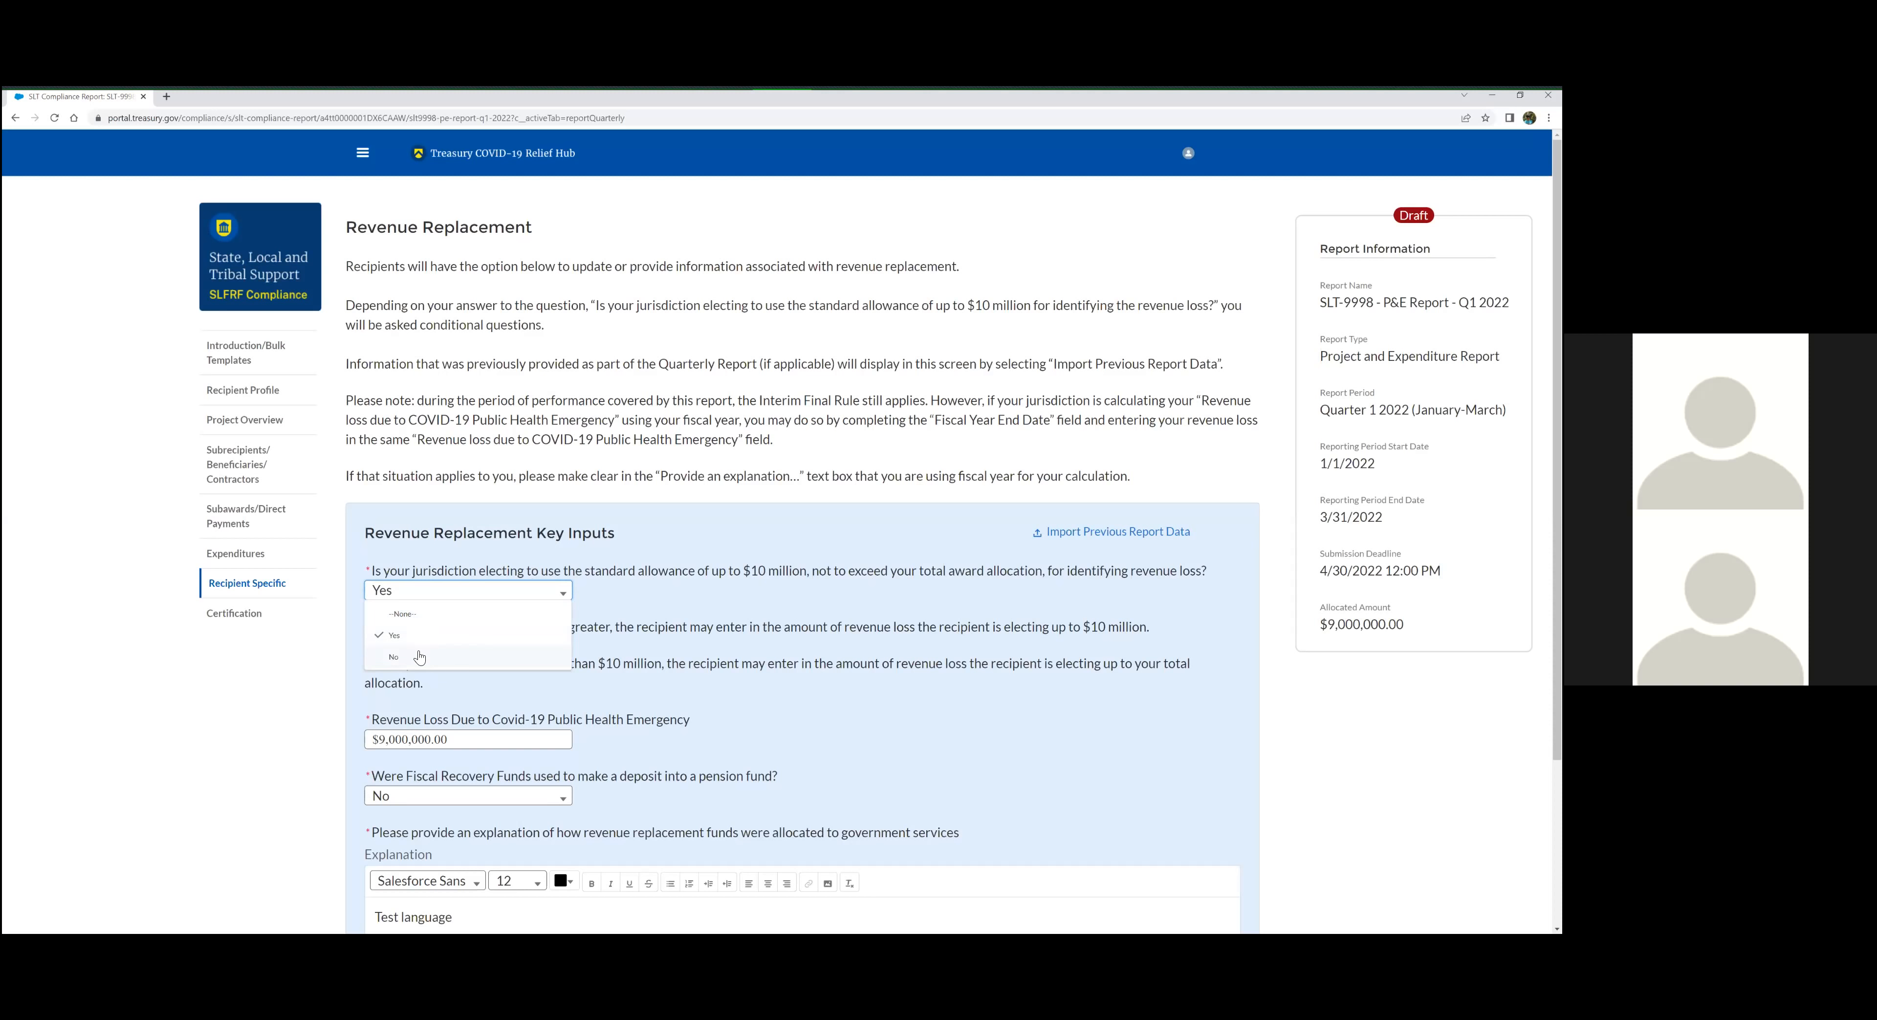
left_click(421, 639)
left_click(621, 593)
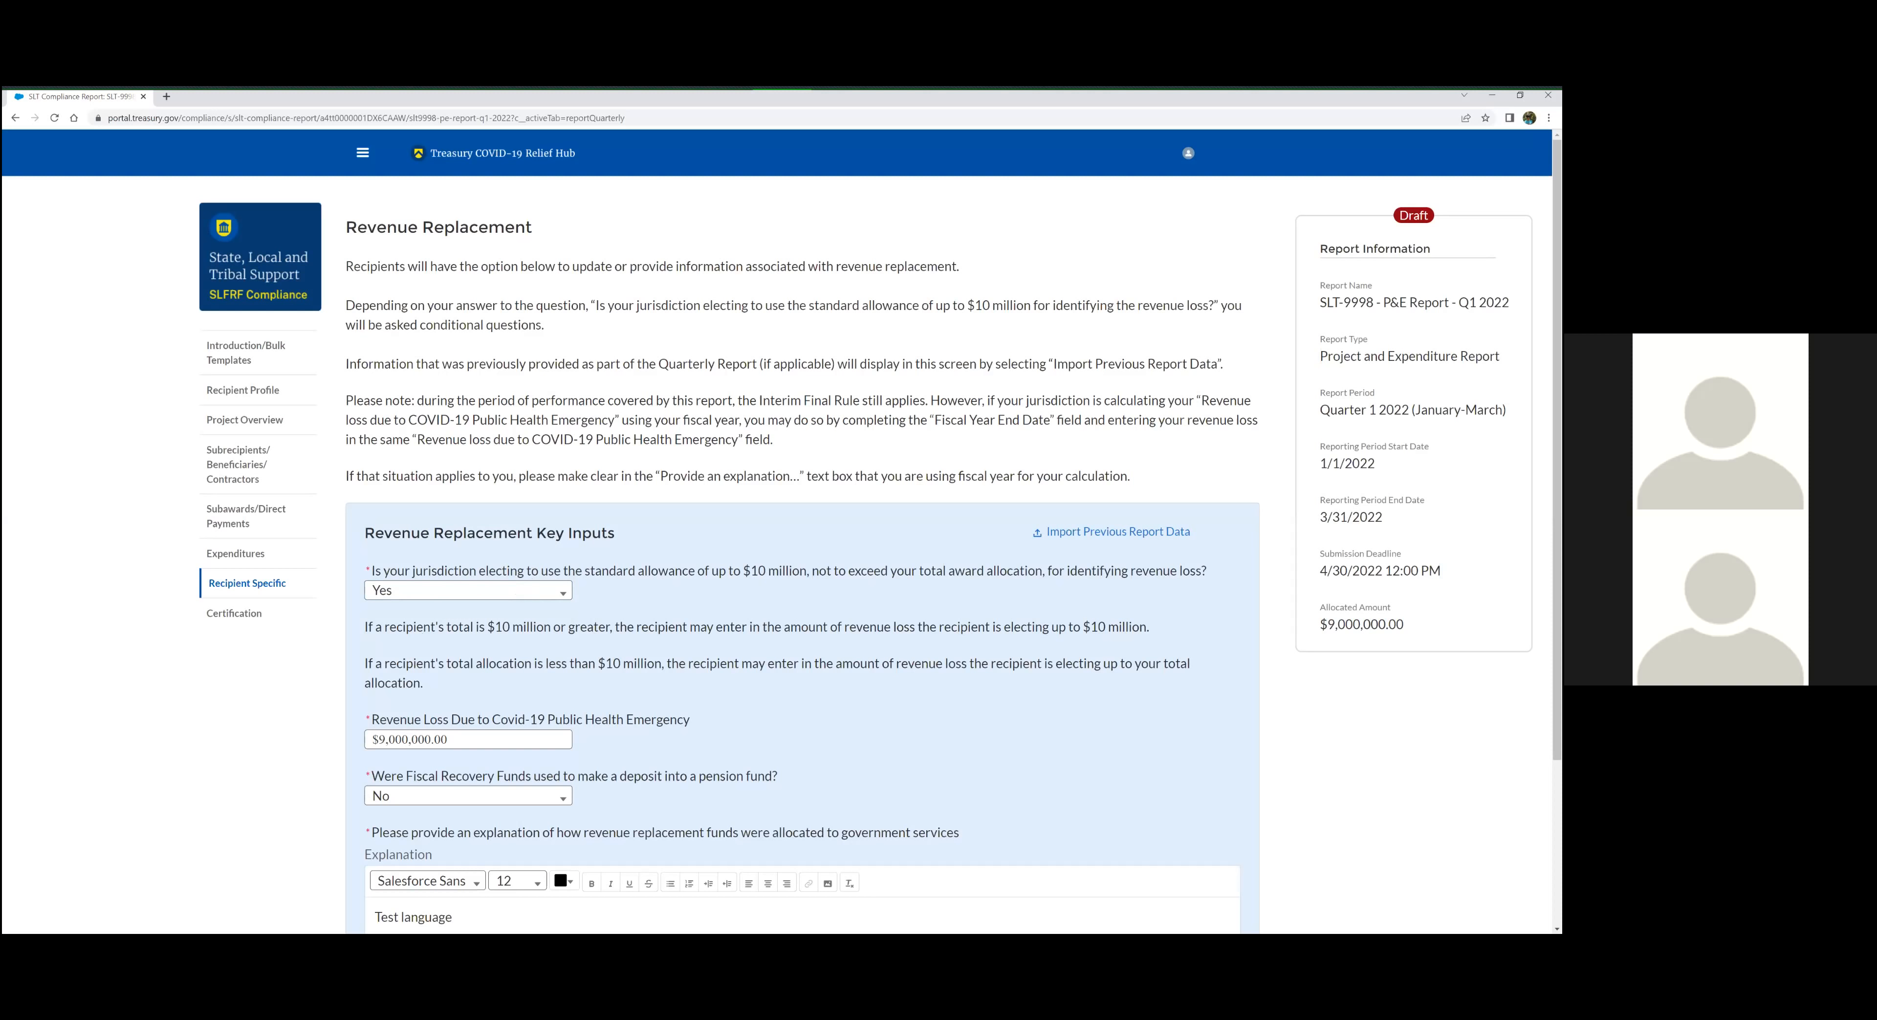
left_click(550, 605)
left_click(477, 633)
left_click(626, 586)
left_click(484, 592)
left_click(453, 624)
Check the amount entered for Revenue Loss Due to Covid-19 Public Health Emergency
scroll(576, 620, "down", 1)
scroll(554, 592, "down", 1)
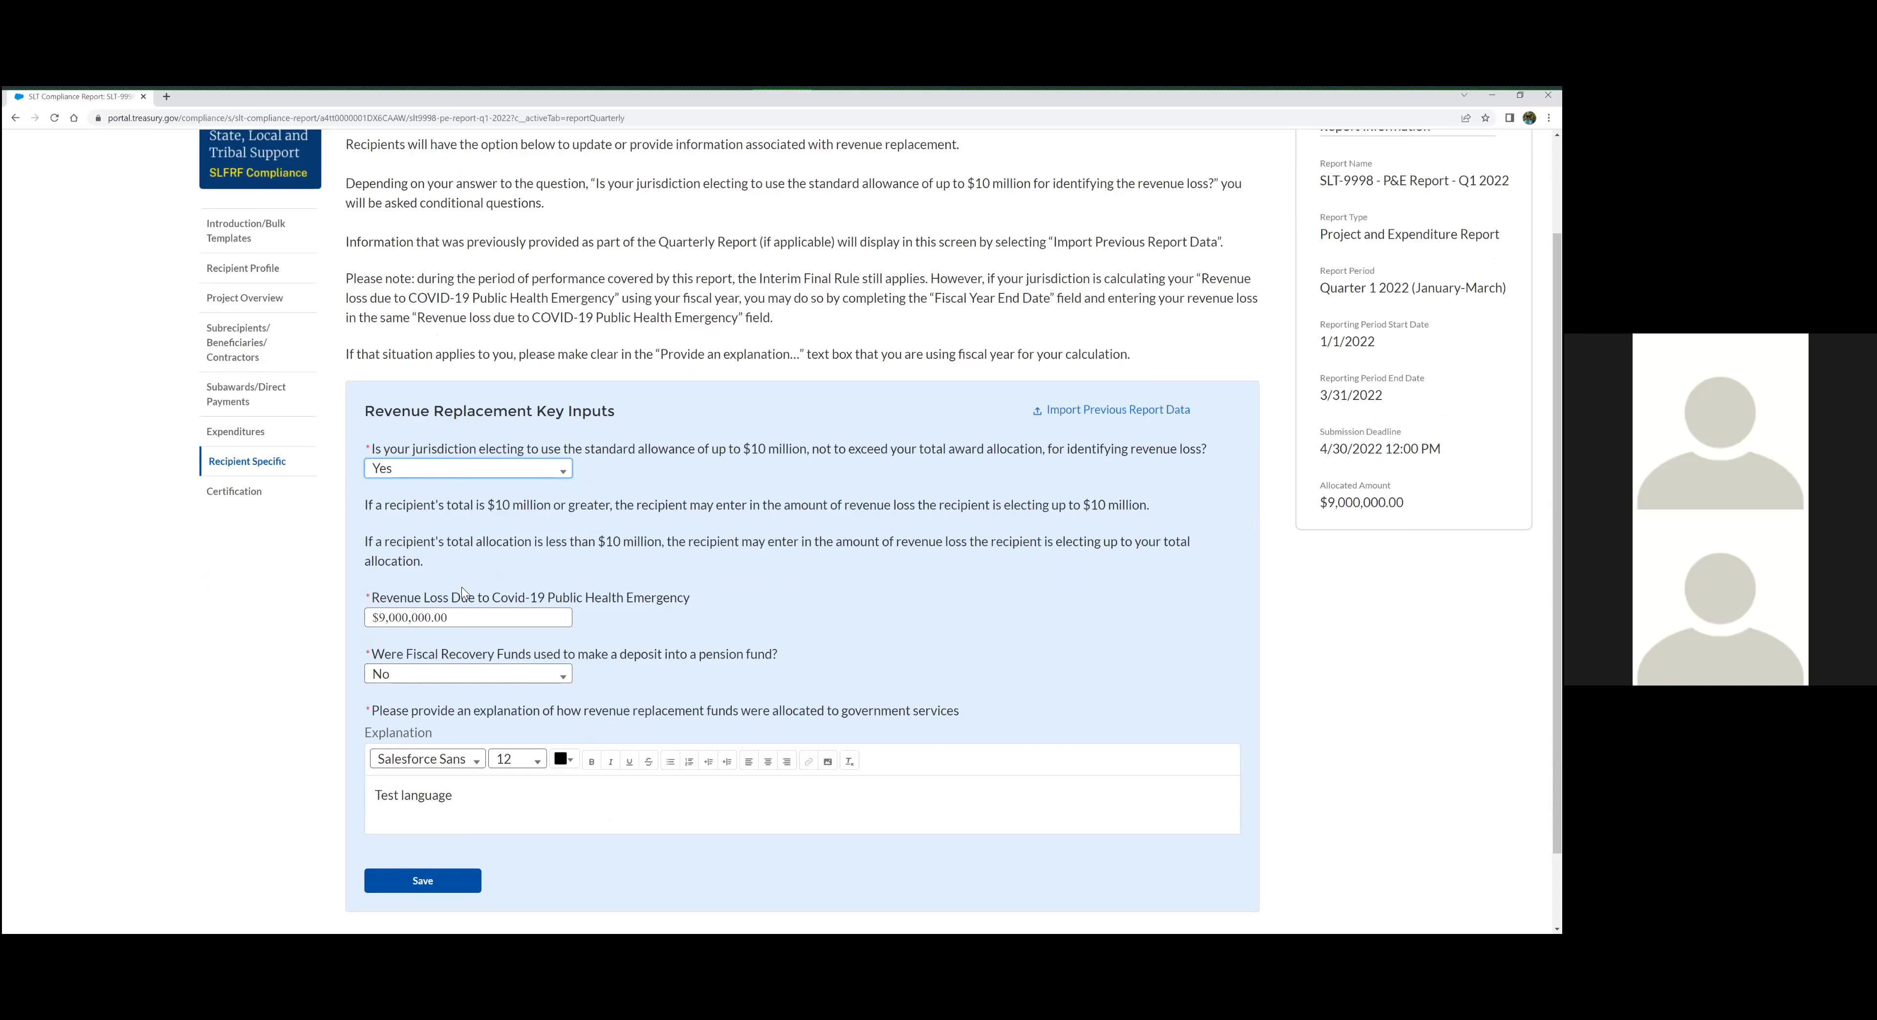
scroll(474, 593, "down", 1)
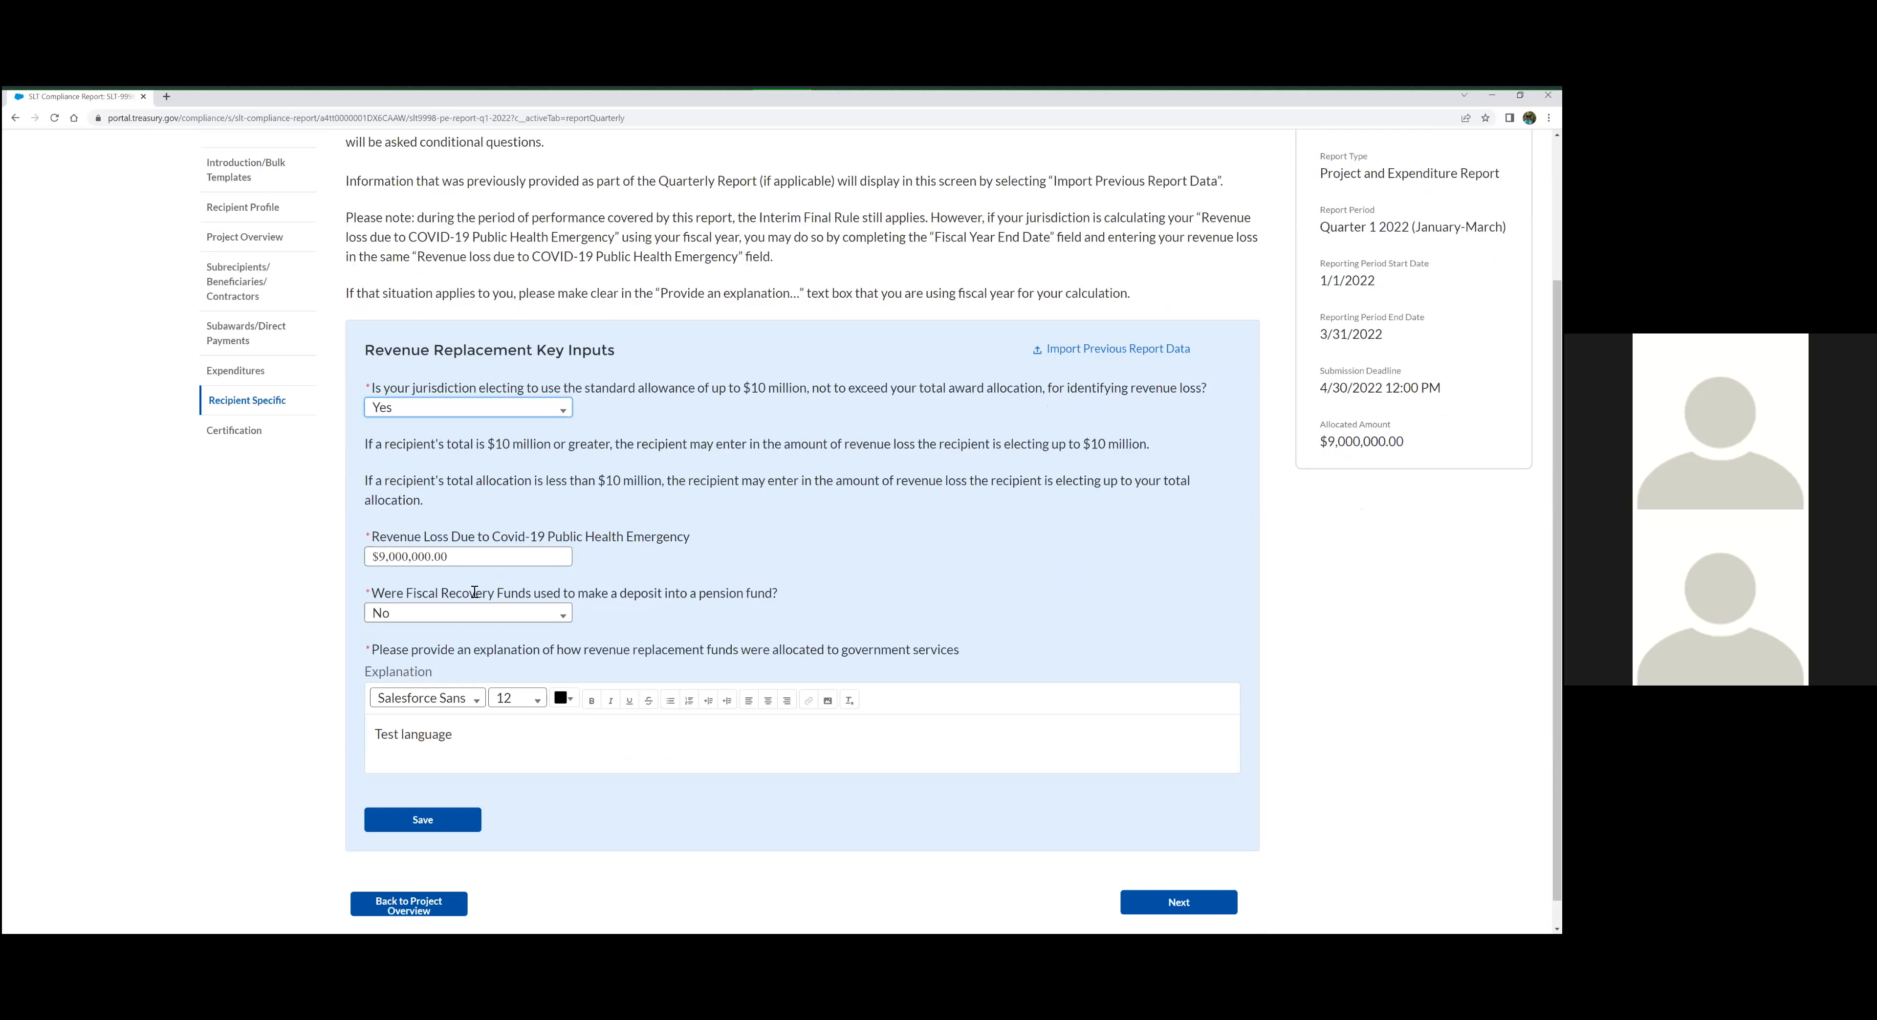
left_click(472, 552)
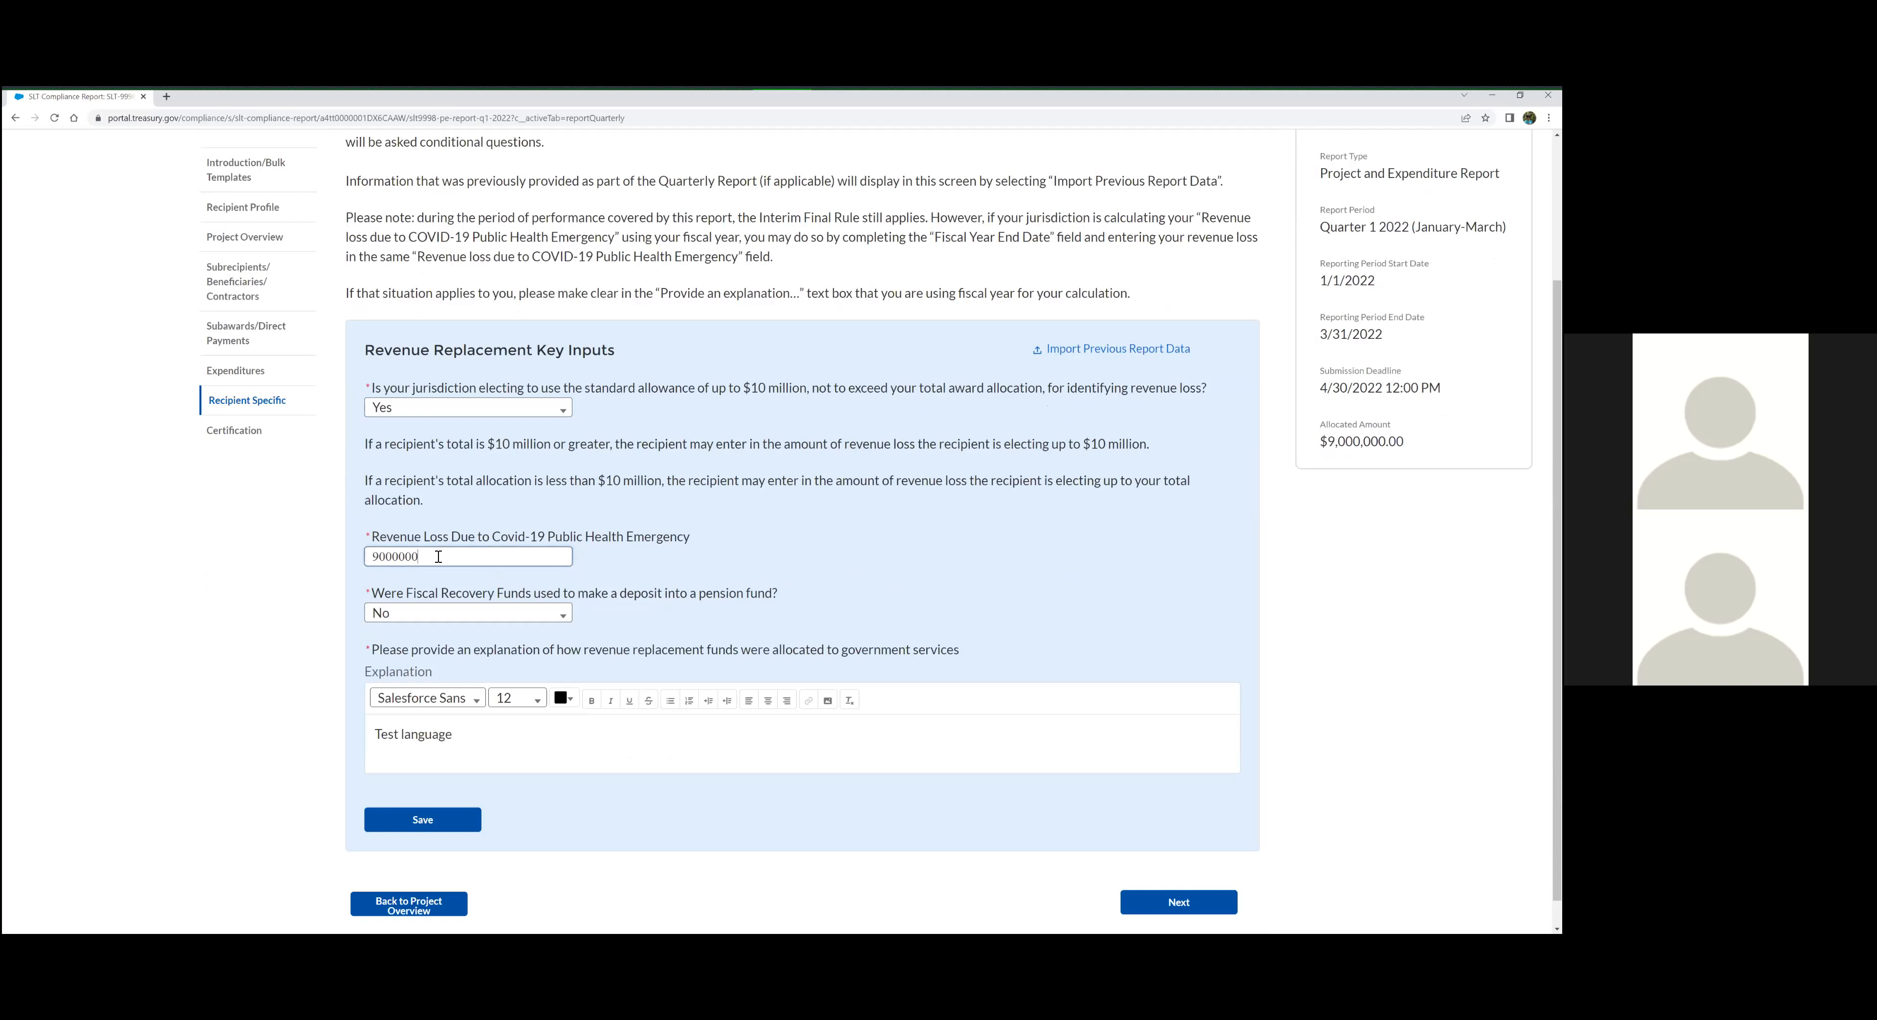
left_click(400, 557)
left_click_drag(447, 558, 398, 559)
left_click(457, 576)
left_click(431, 556)
left_click(401, 596)
Answer No to the question on whether Fiscal Recovery Funds were used to make a deposit into a pension fund
left_click(539, 615)
left_click(457, 685)
left_click(574, 626)
left_click(554, 620)
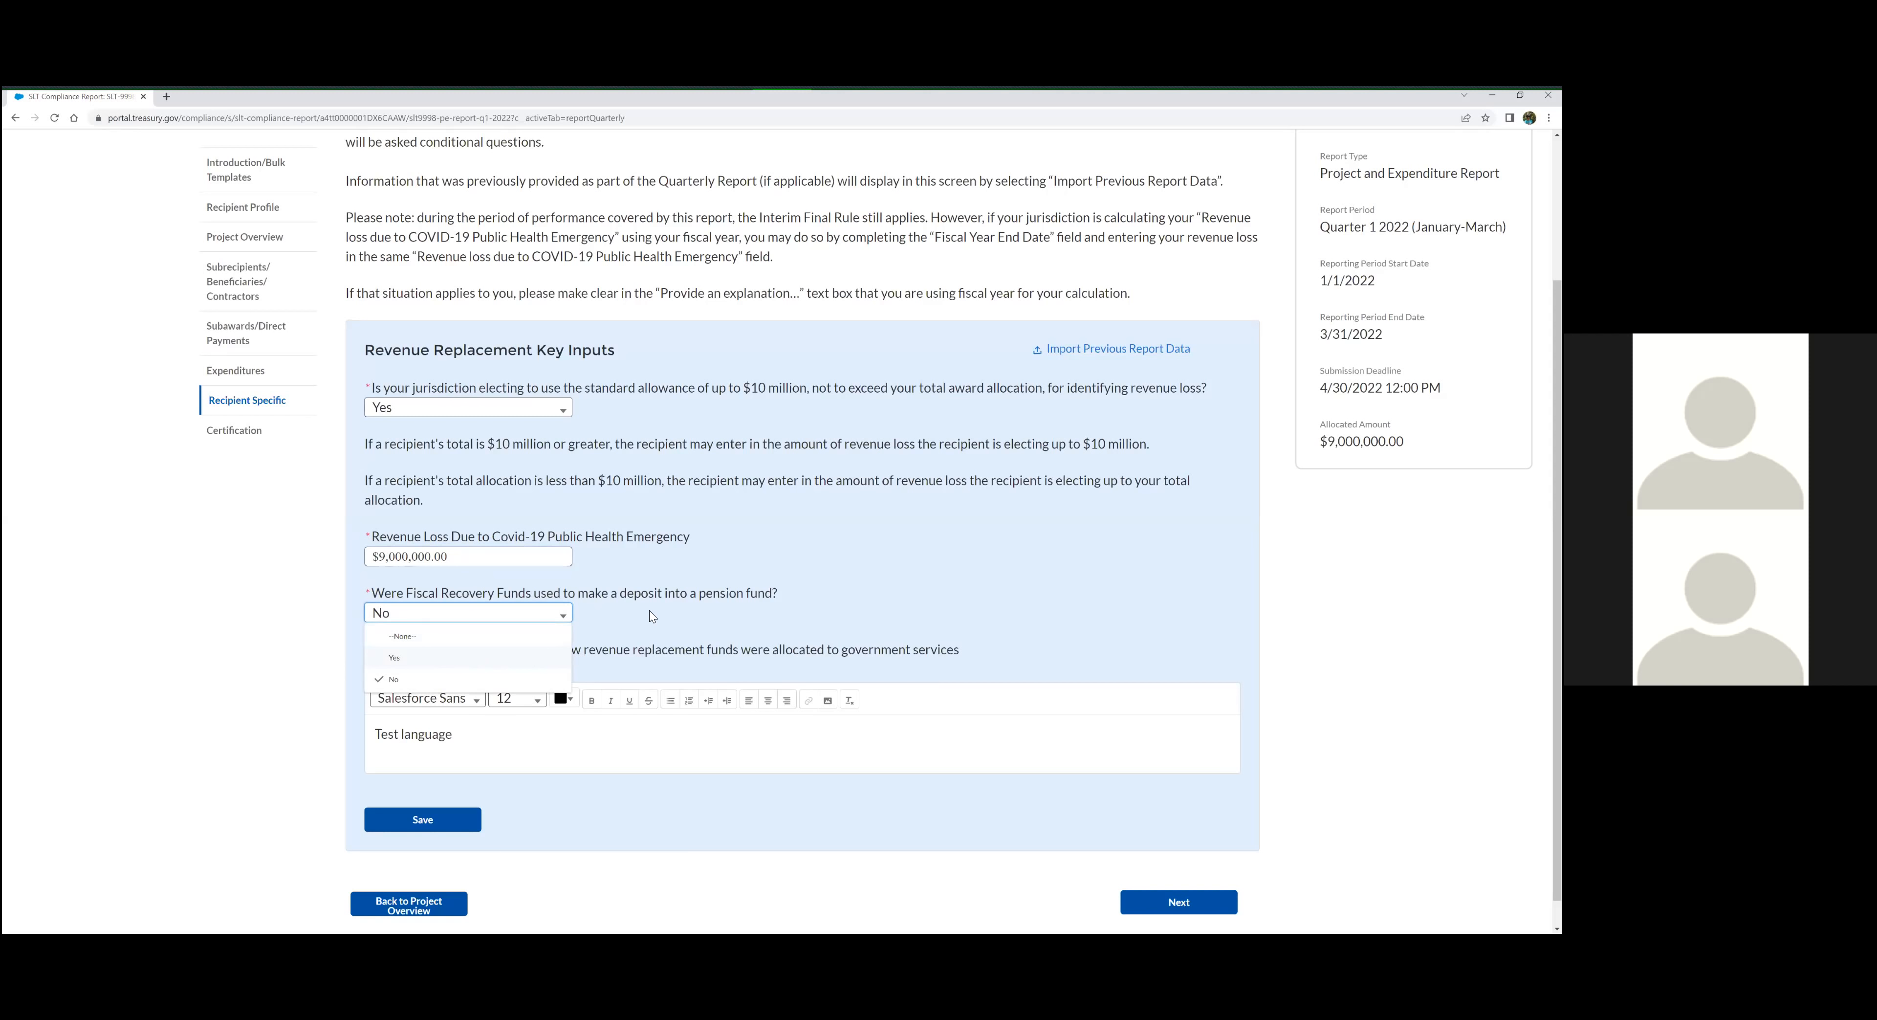
left_click(561, 625)
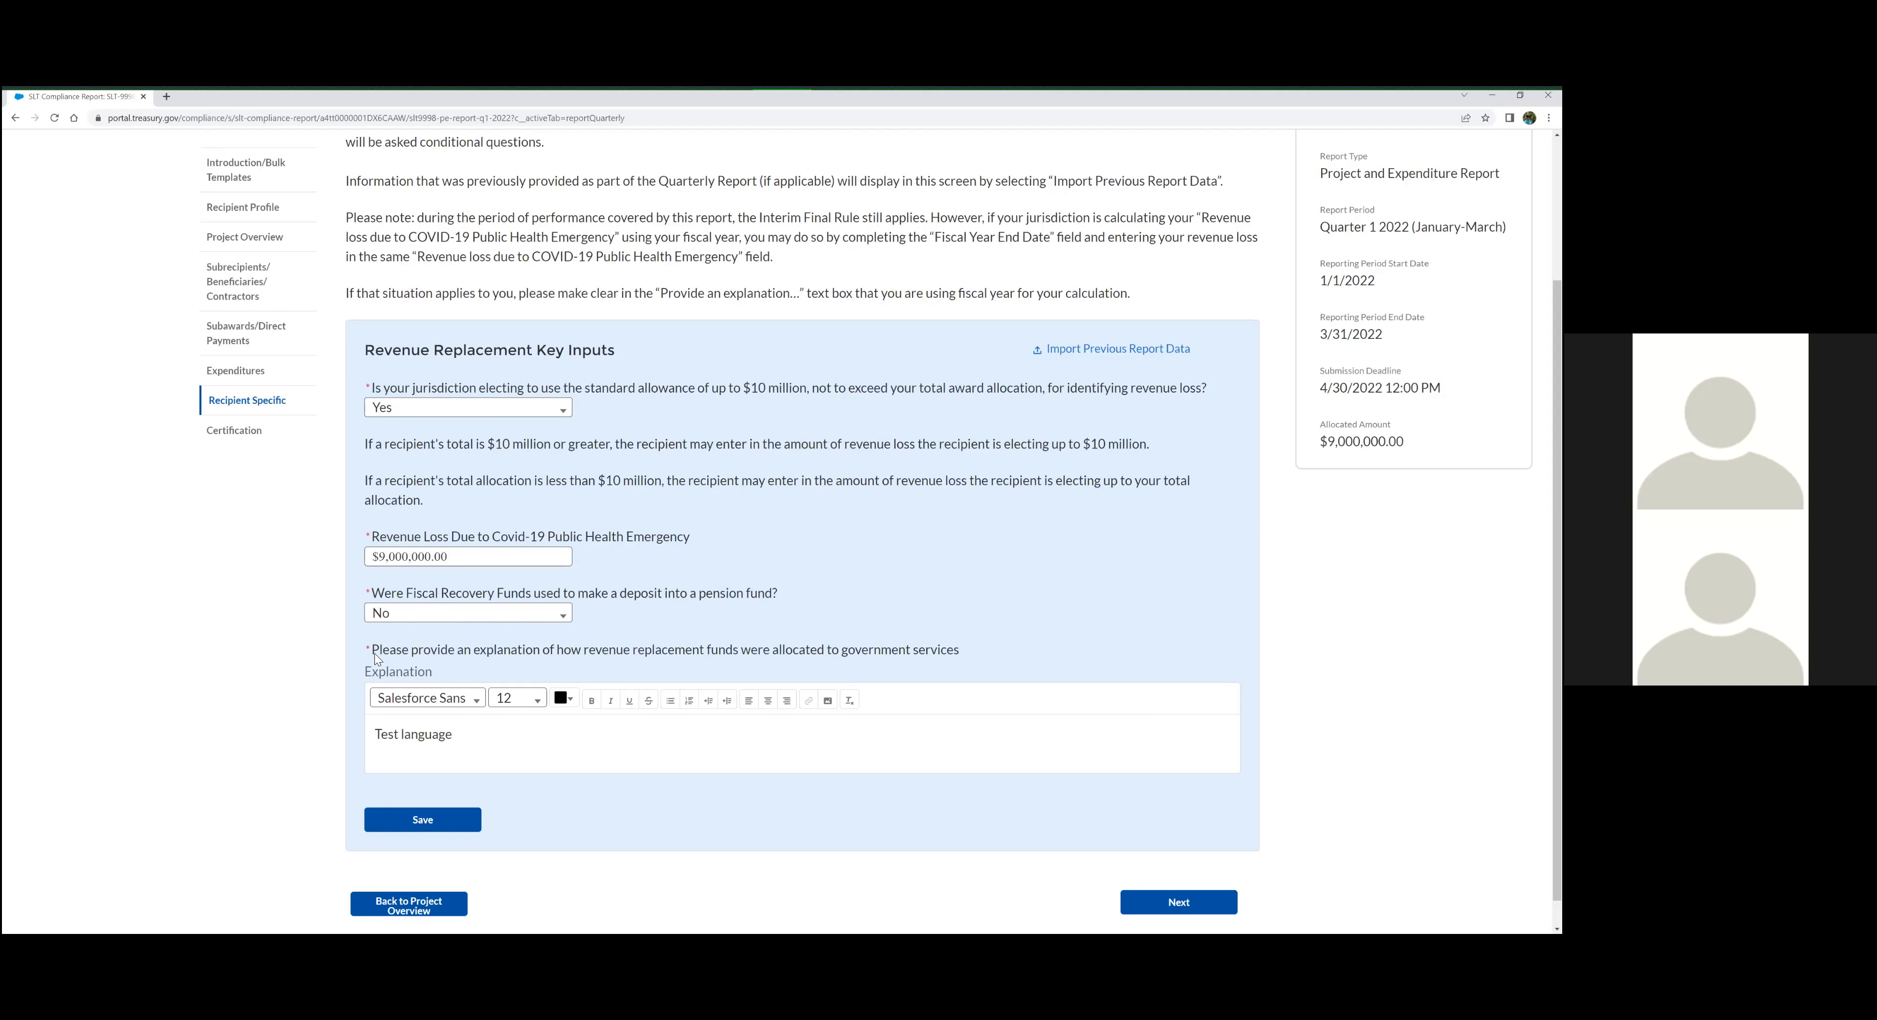
Clear the placeholder text from the explanation of how revenue replacement funds were allocated to government services
mouse_move(387, 654)
left_mouse_down()
mouse_move(515, 654)
mouse_move(379, 657)
left_mouse_up()
left_click(509, 739)
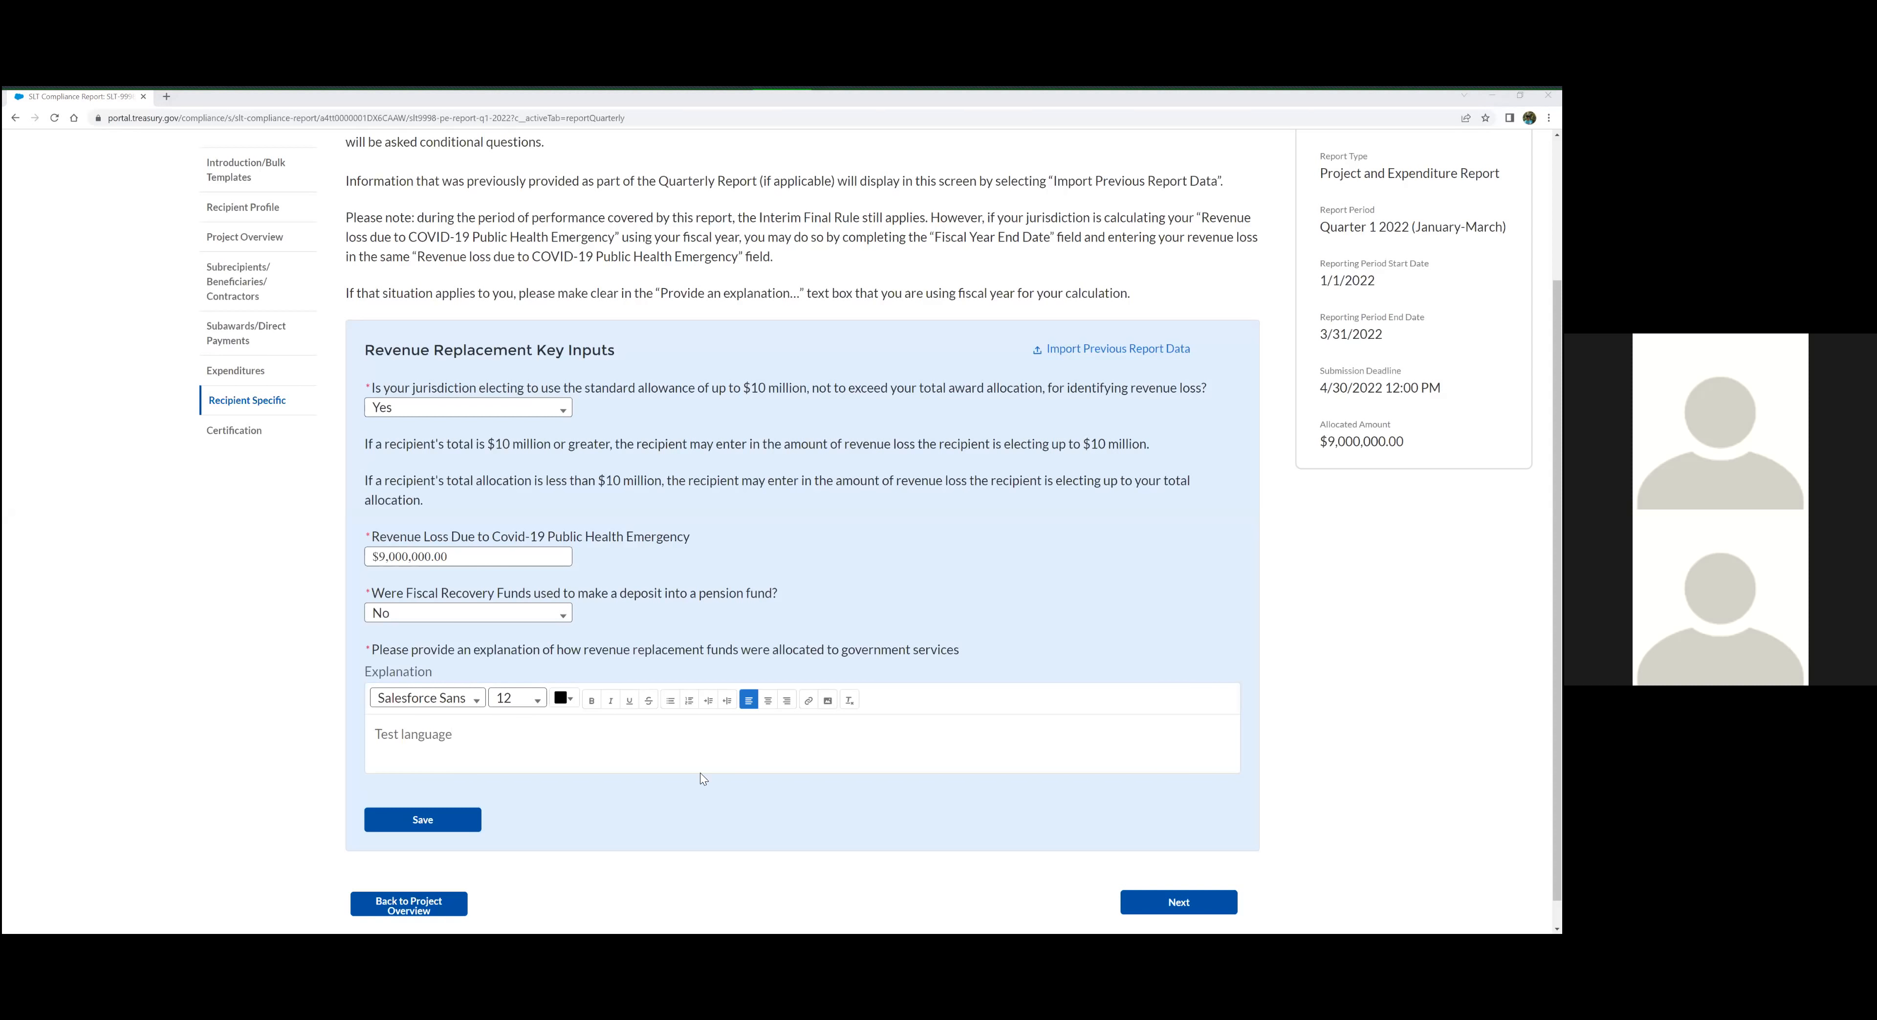
left_click(481, 732)
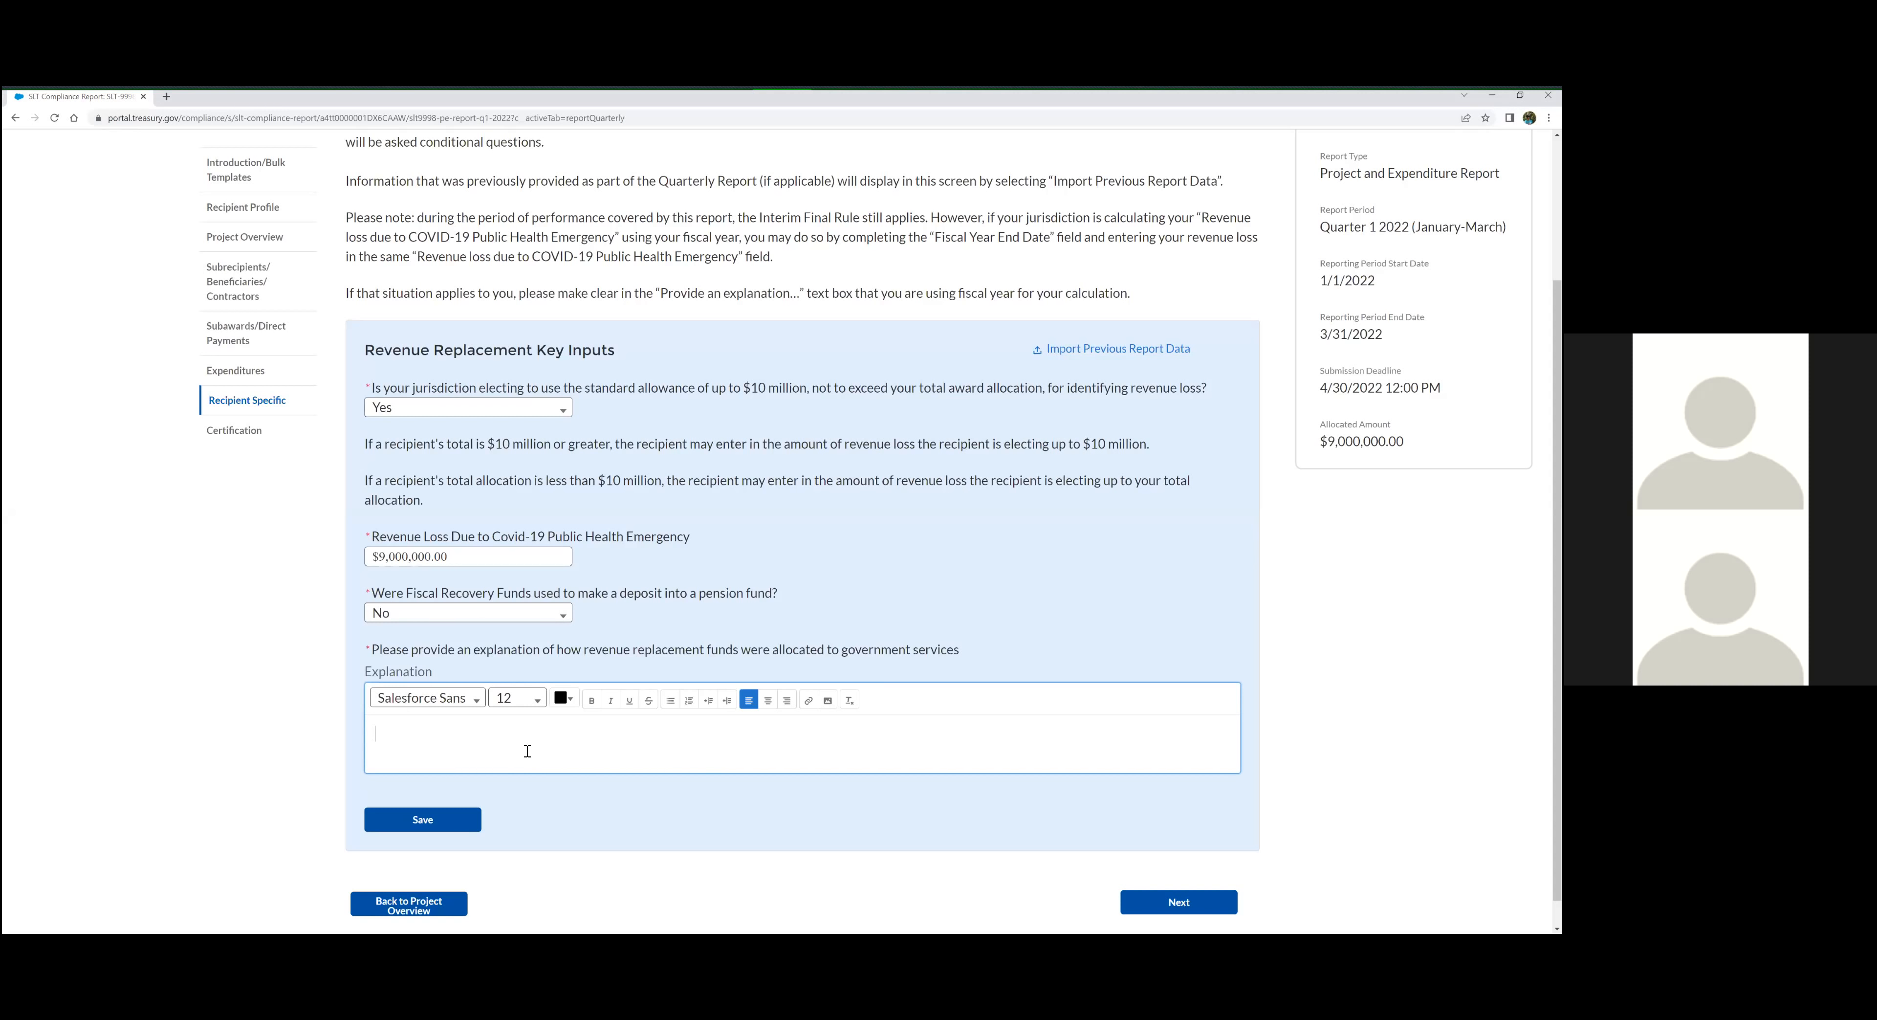
right_click(469, 748)
left_click(501, 824)
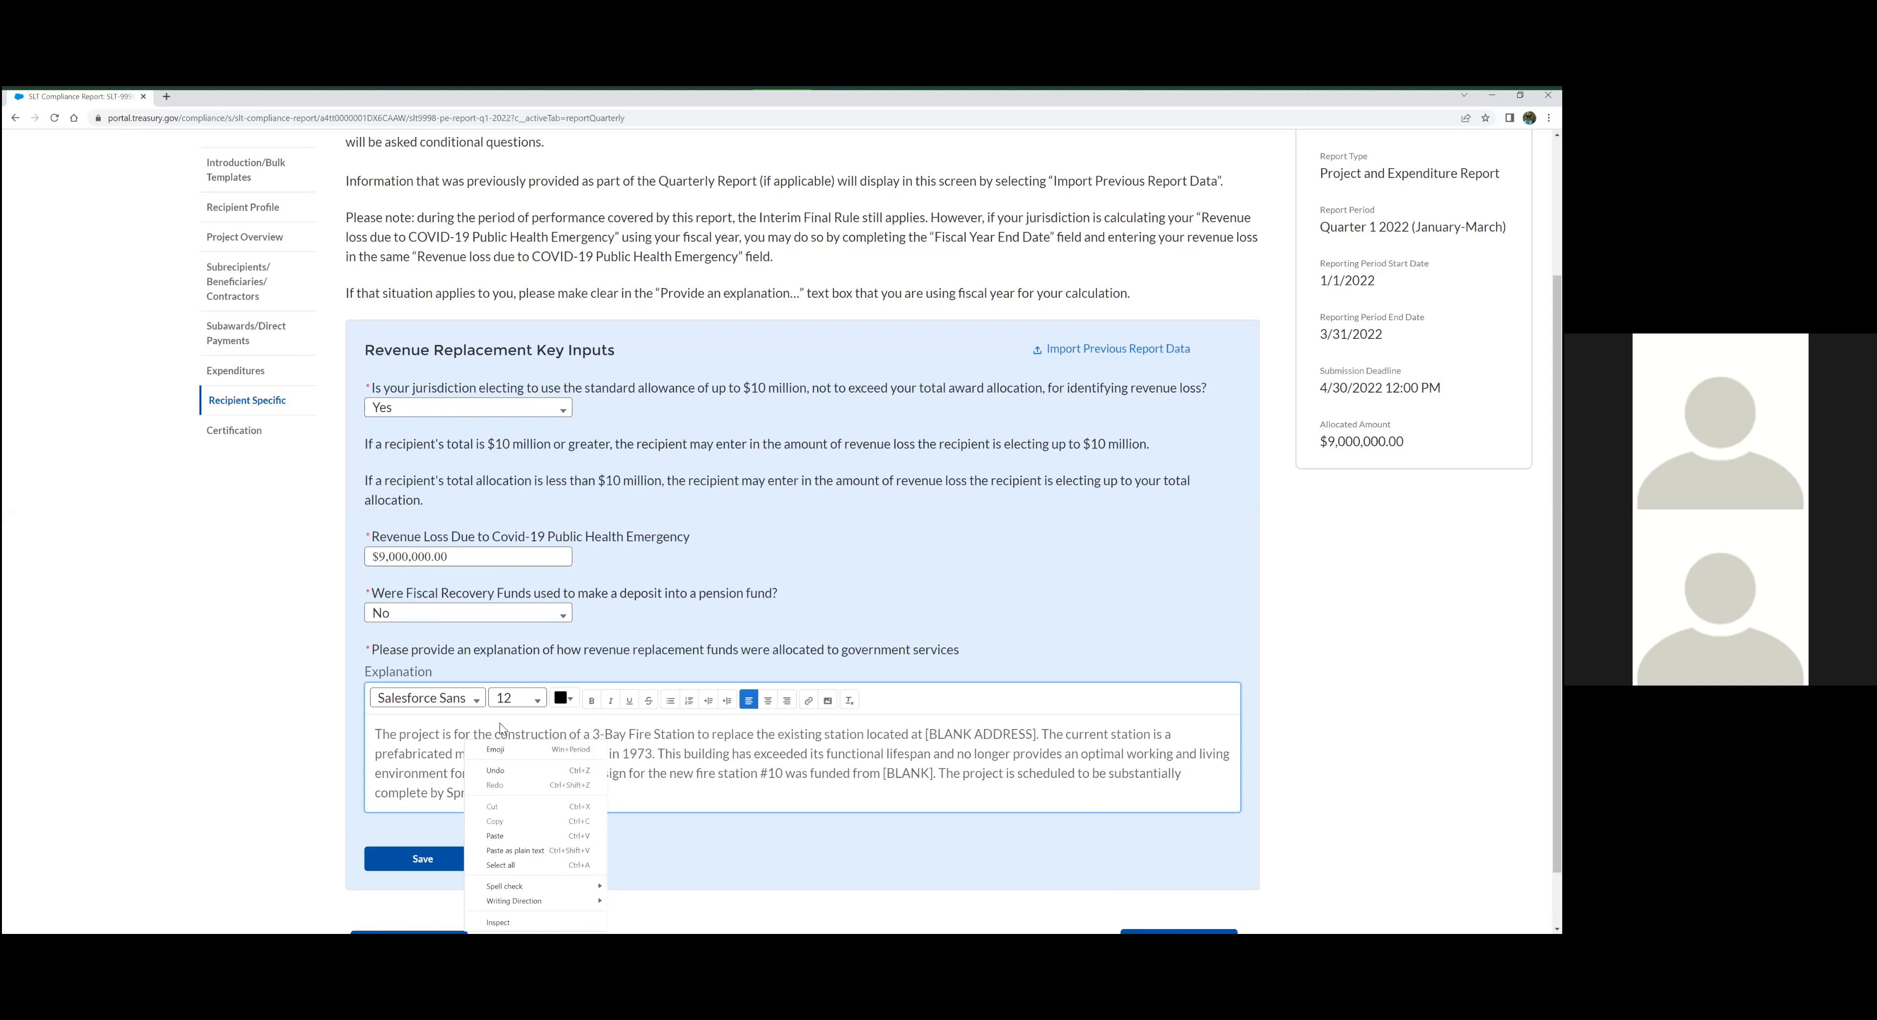
left_click(502, 733)
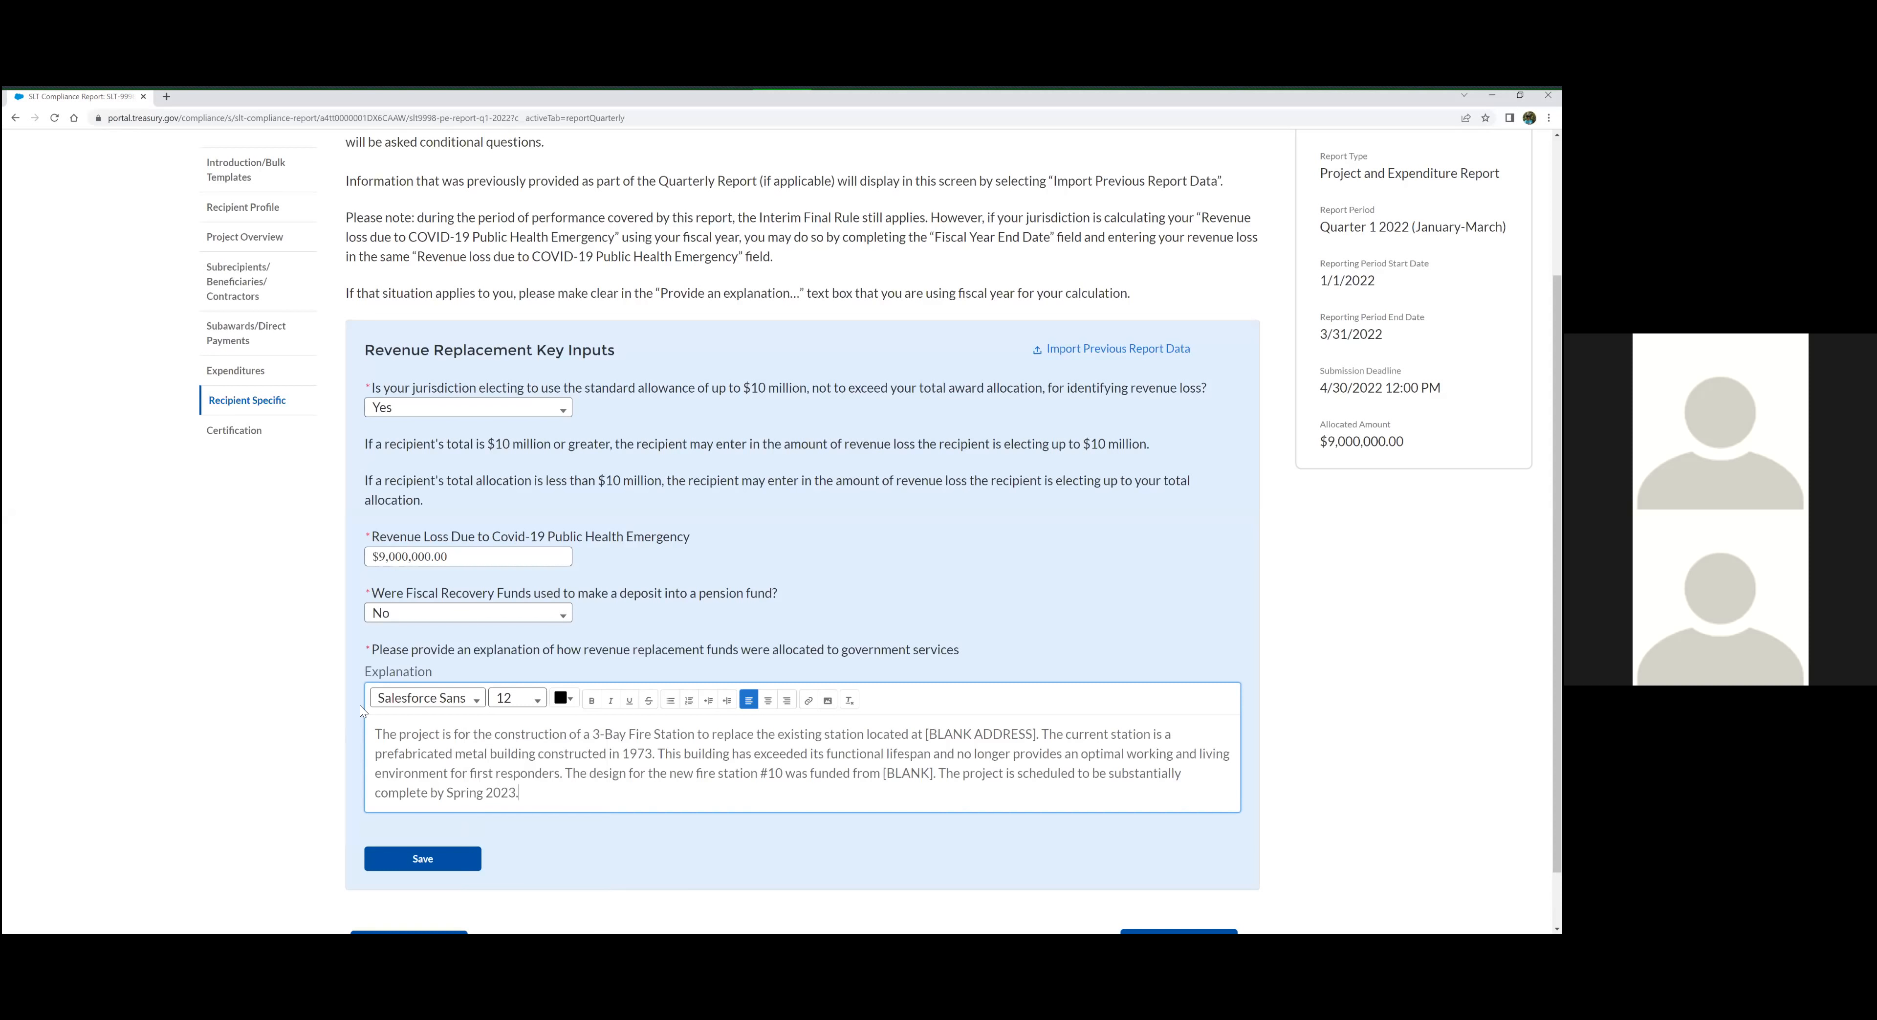
key("ctrl+z")
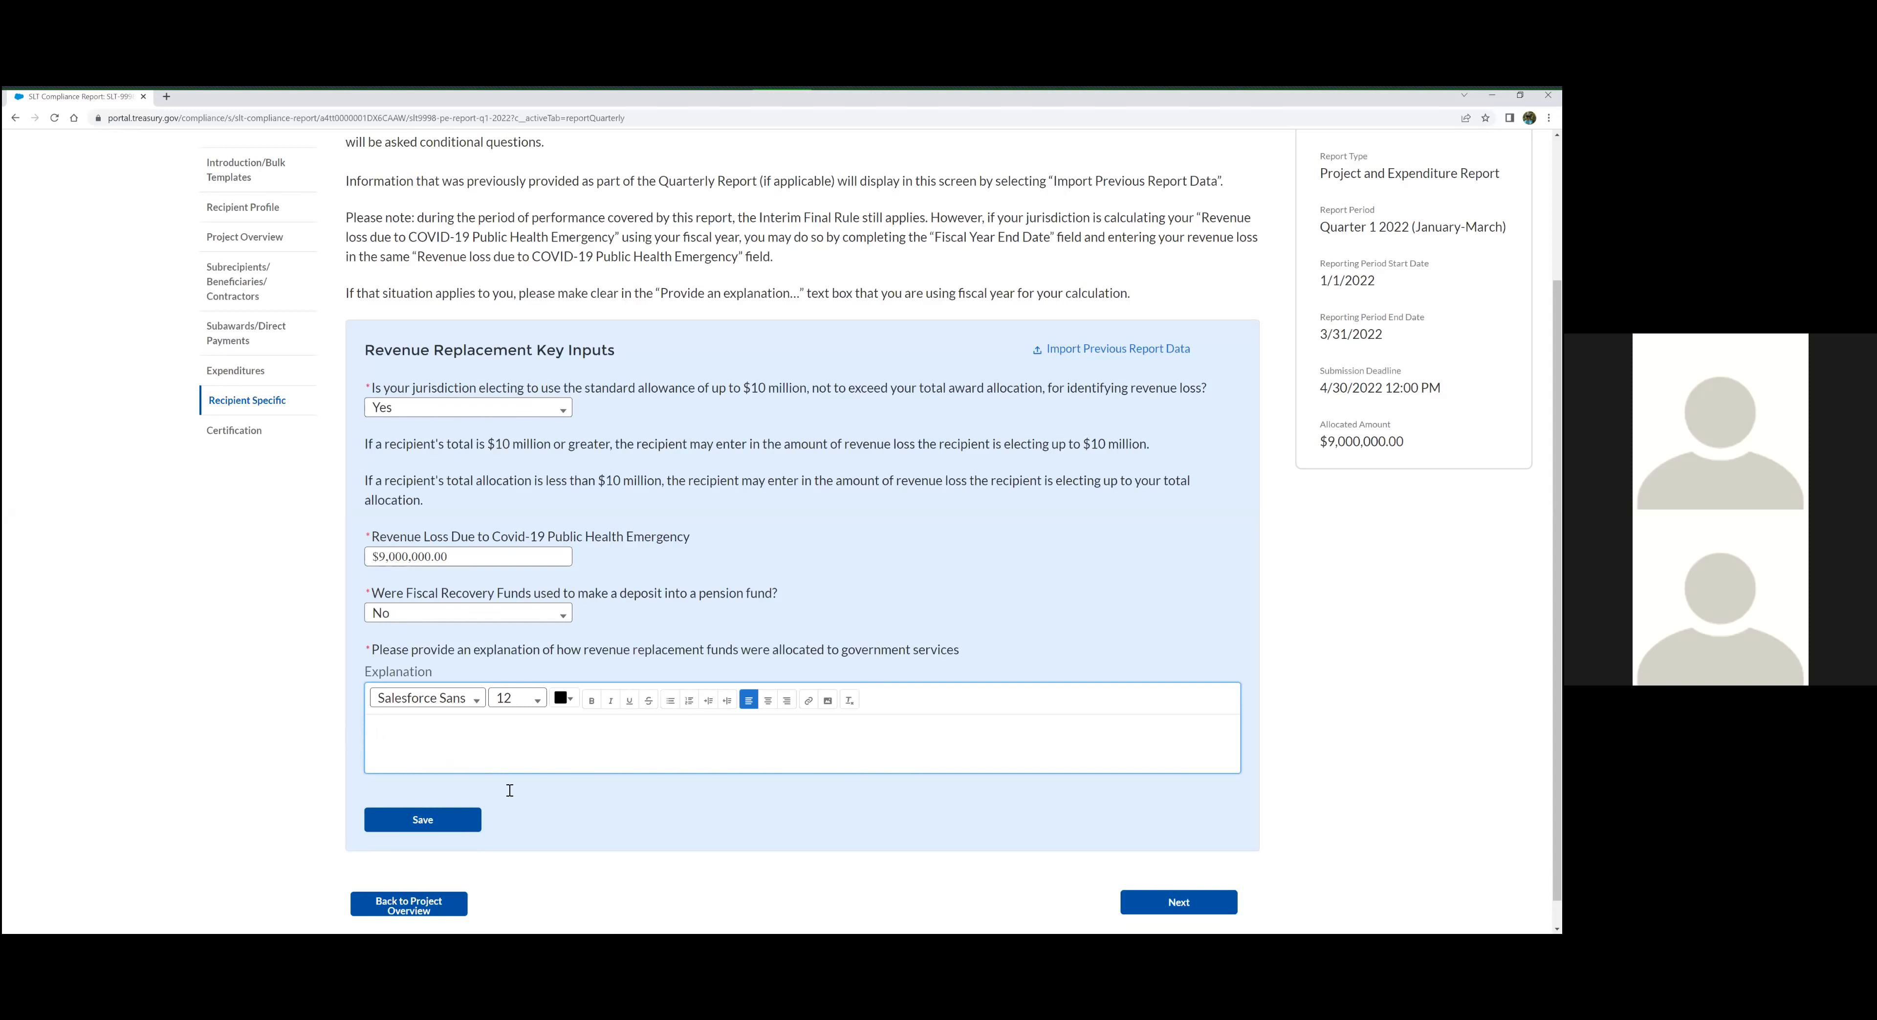
Paste the explanation that Revenue Replacement funds are allocated to general governmental services provided by the jurisdiction, and save the Revenue Replacement inputs
key("alt+Tab")
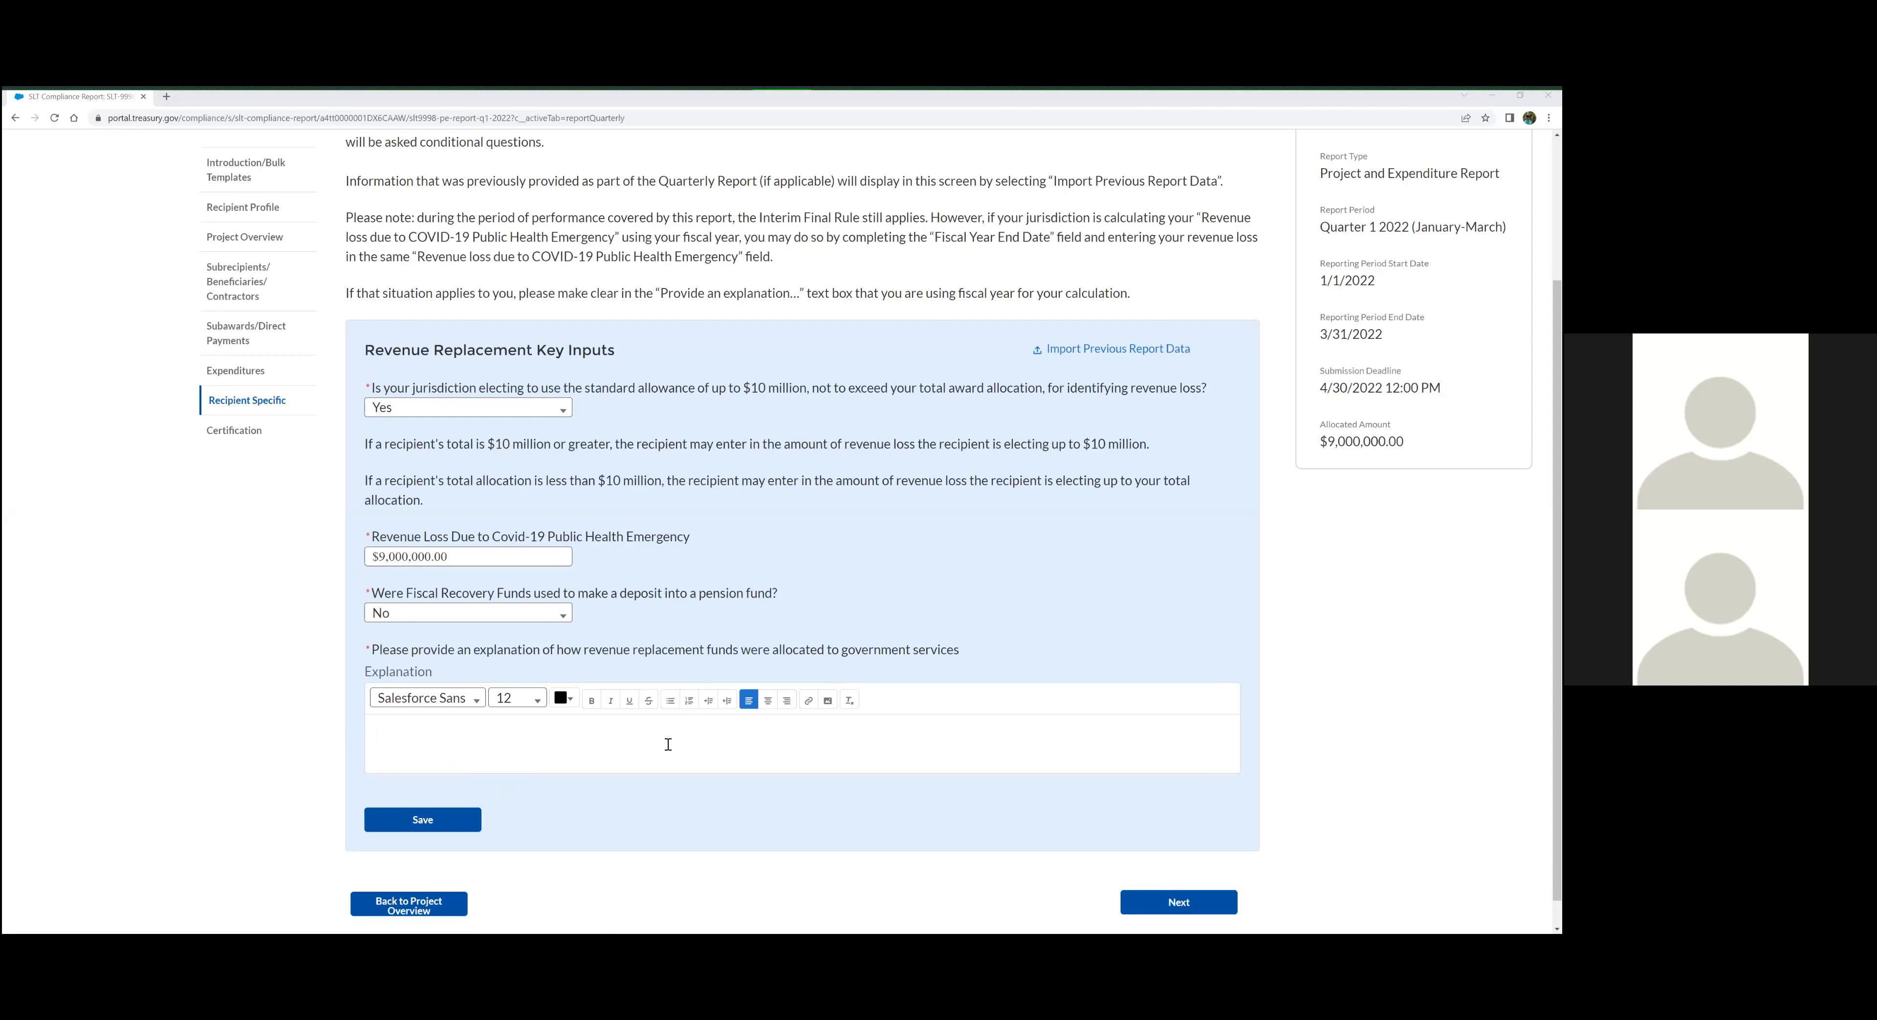
left_click(643, 746)
type("Revenue Replacement funds are allocated to general governmental services provided by our jurisdiction, included but not limited to maintenance and repairs to county facilities, financial support for employees, repairs and replacements to roads and bridges, and to pandemic related expenses that provide for the mitigation and mediation of the negative economic impacts of the Covid-19 public health emergency.")
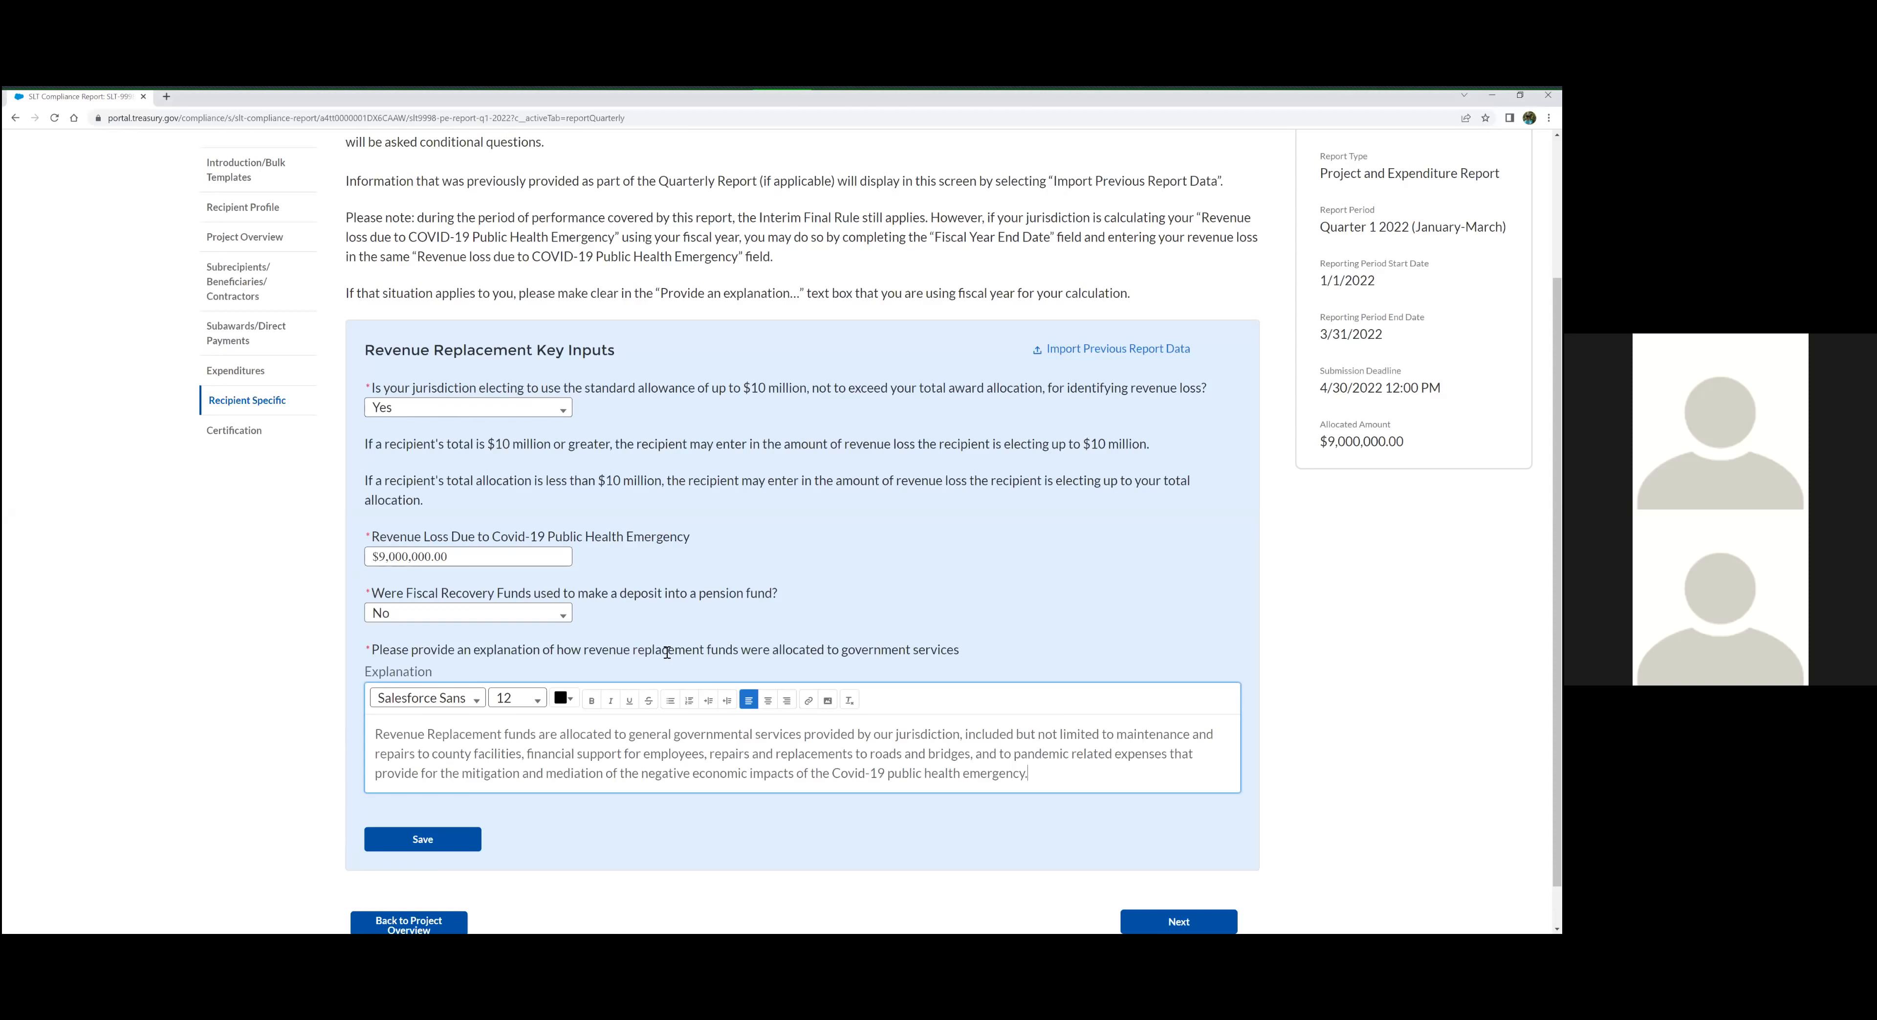
scroll(692, 678, "down", 1)
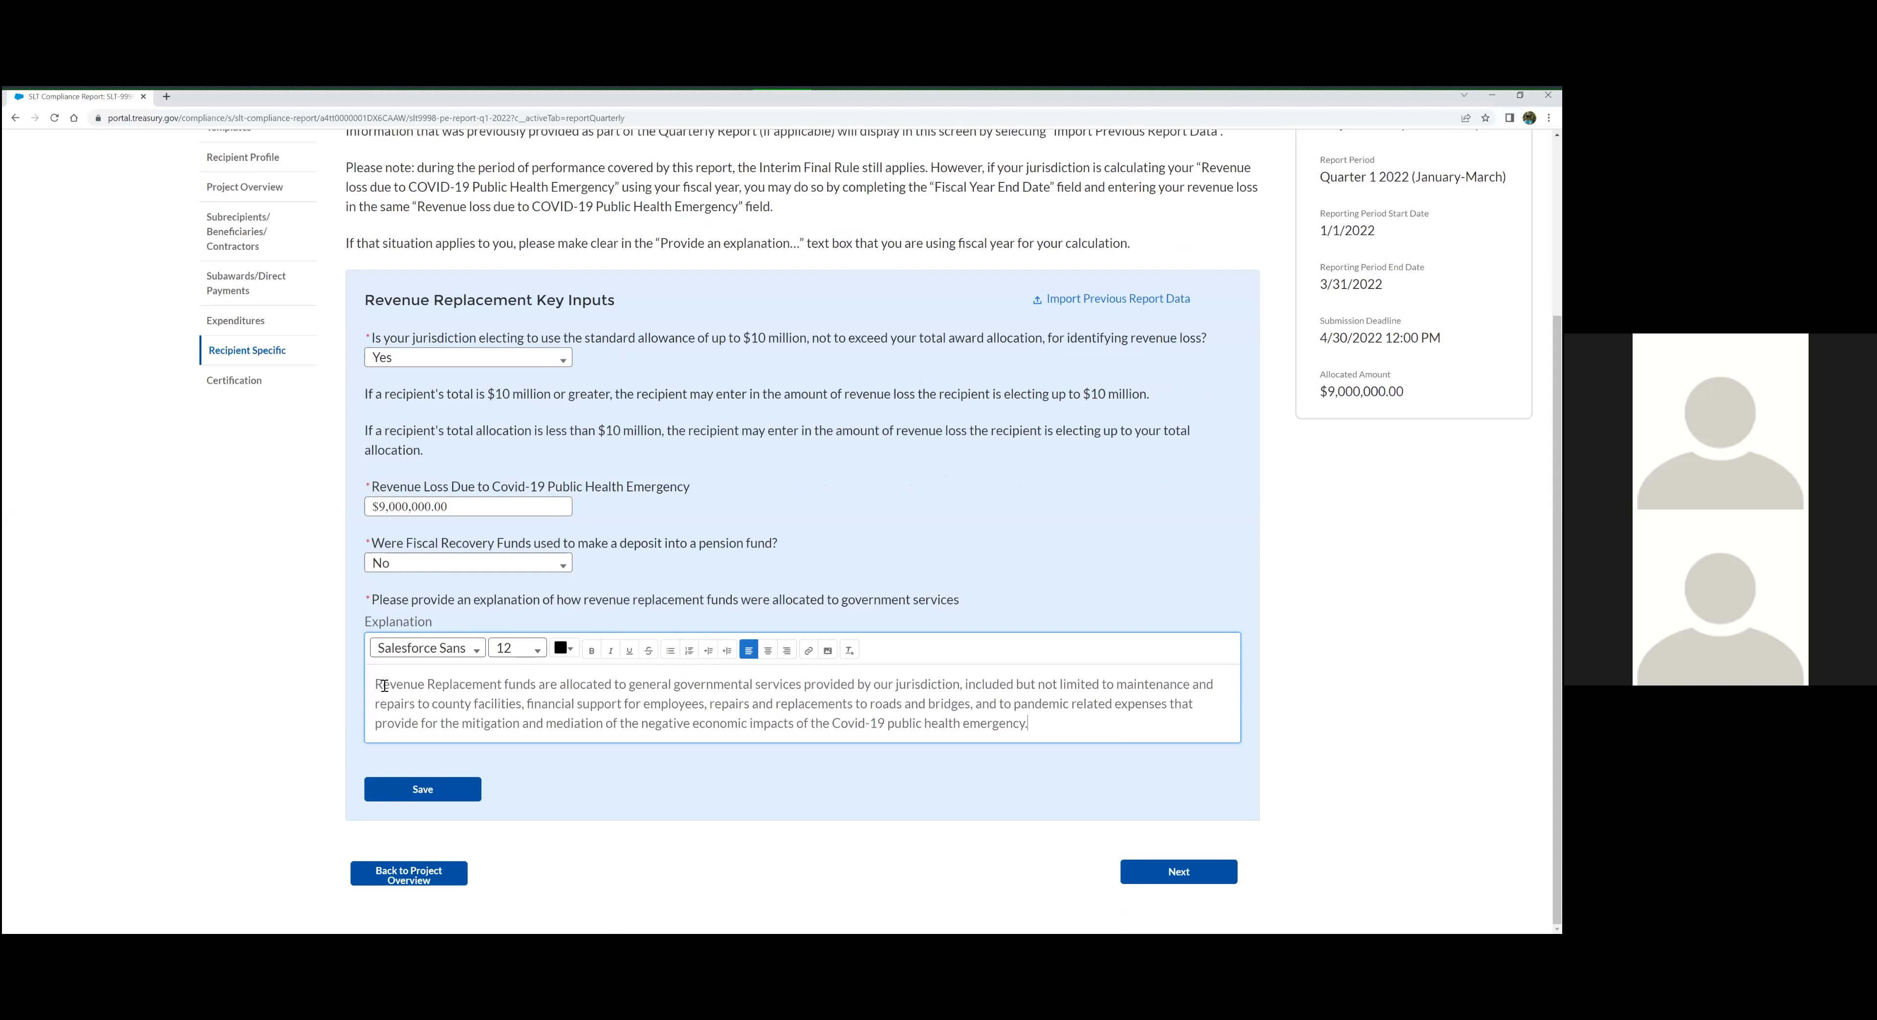
left_click_drag(377, 687, 1053, 718)
left_click(1058, 724)
left_click(417, 793)
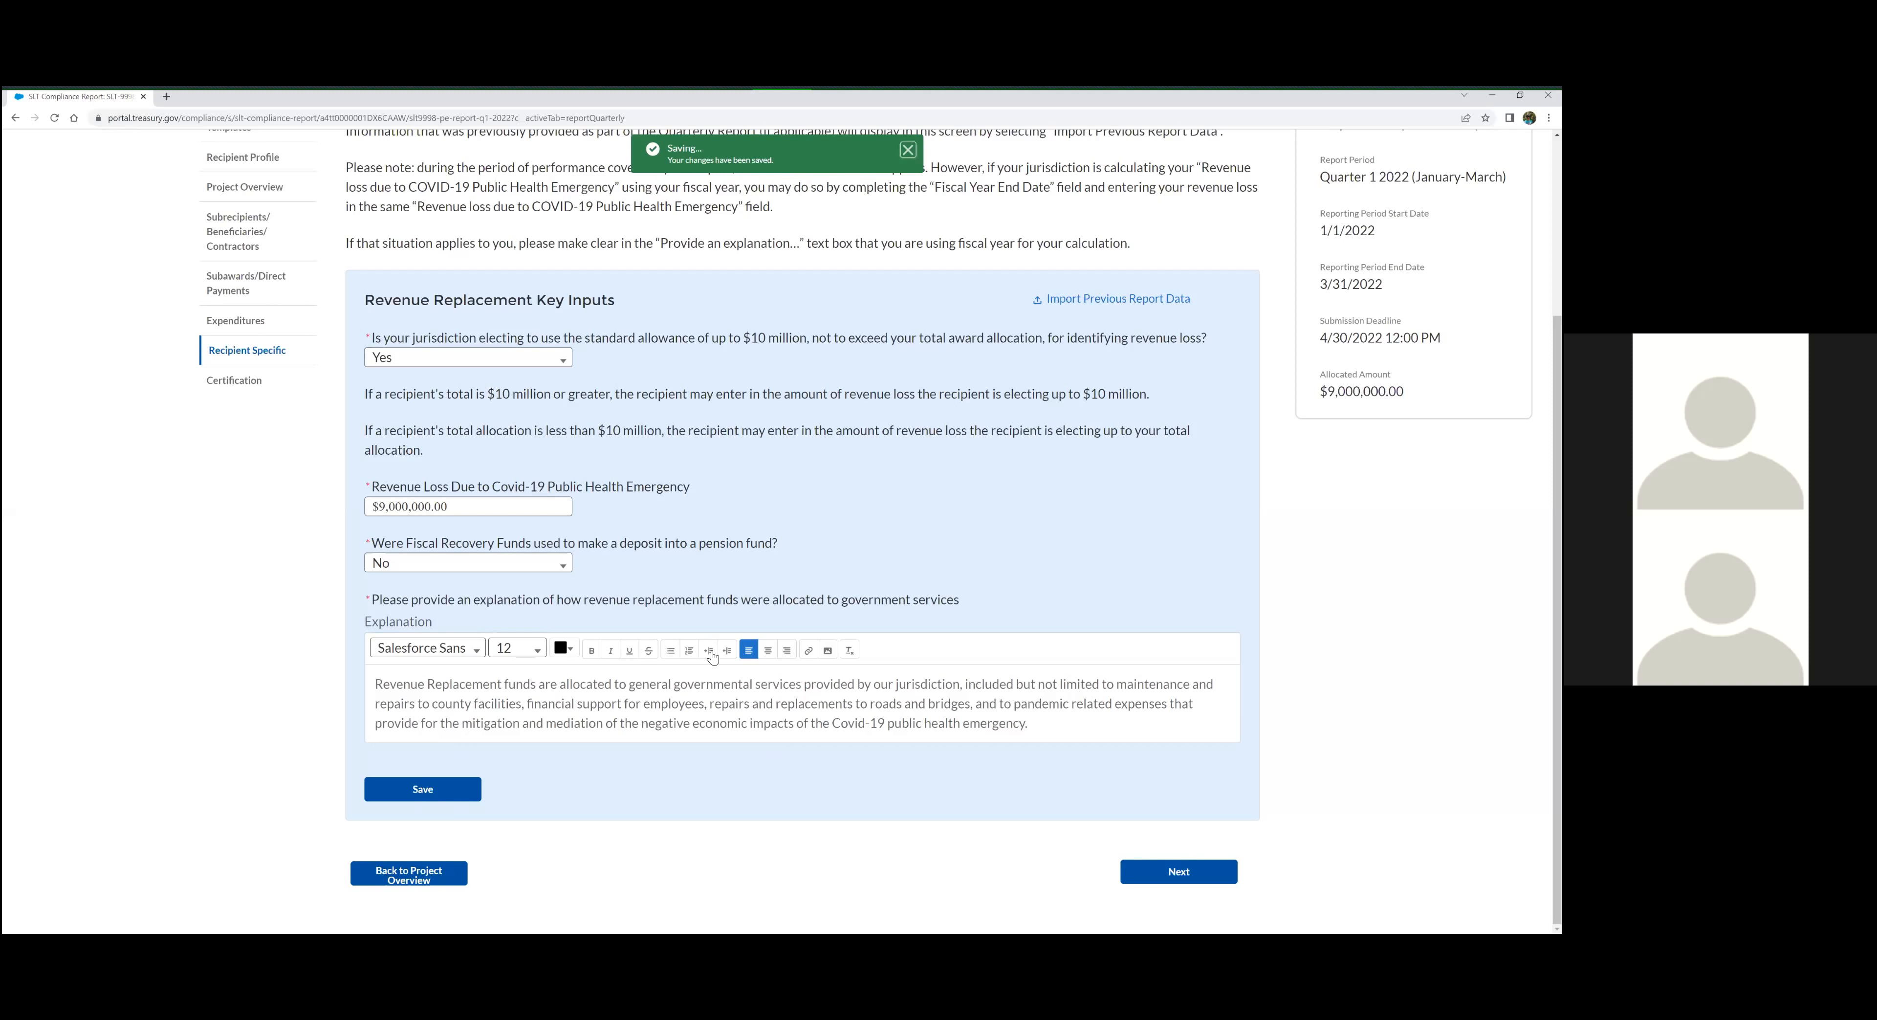
Review the Revenue Replacement guidance and Key Inputs, including the answer options for the standard allowance question
scroll(902, 605, "up", 1)
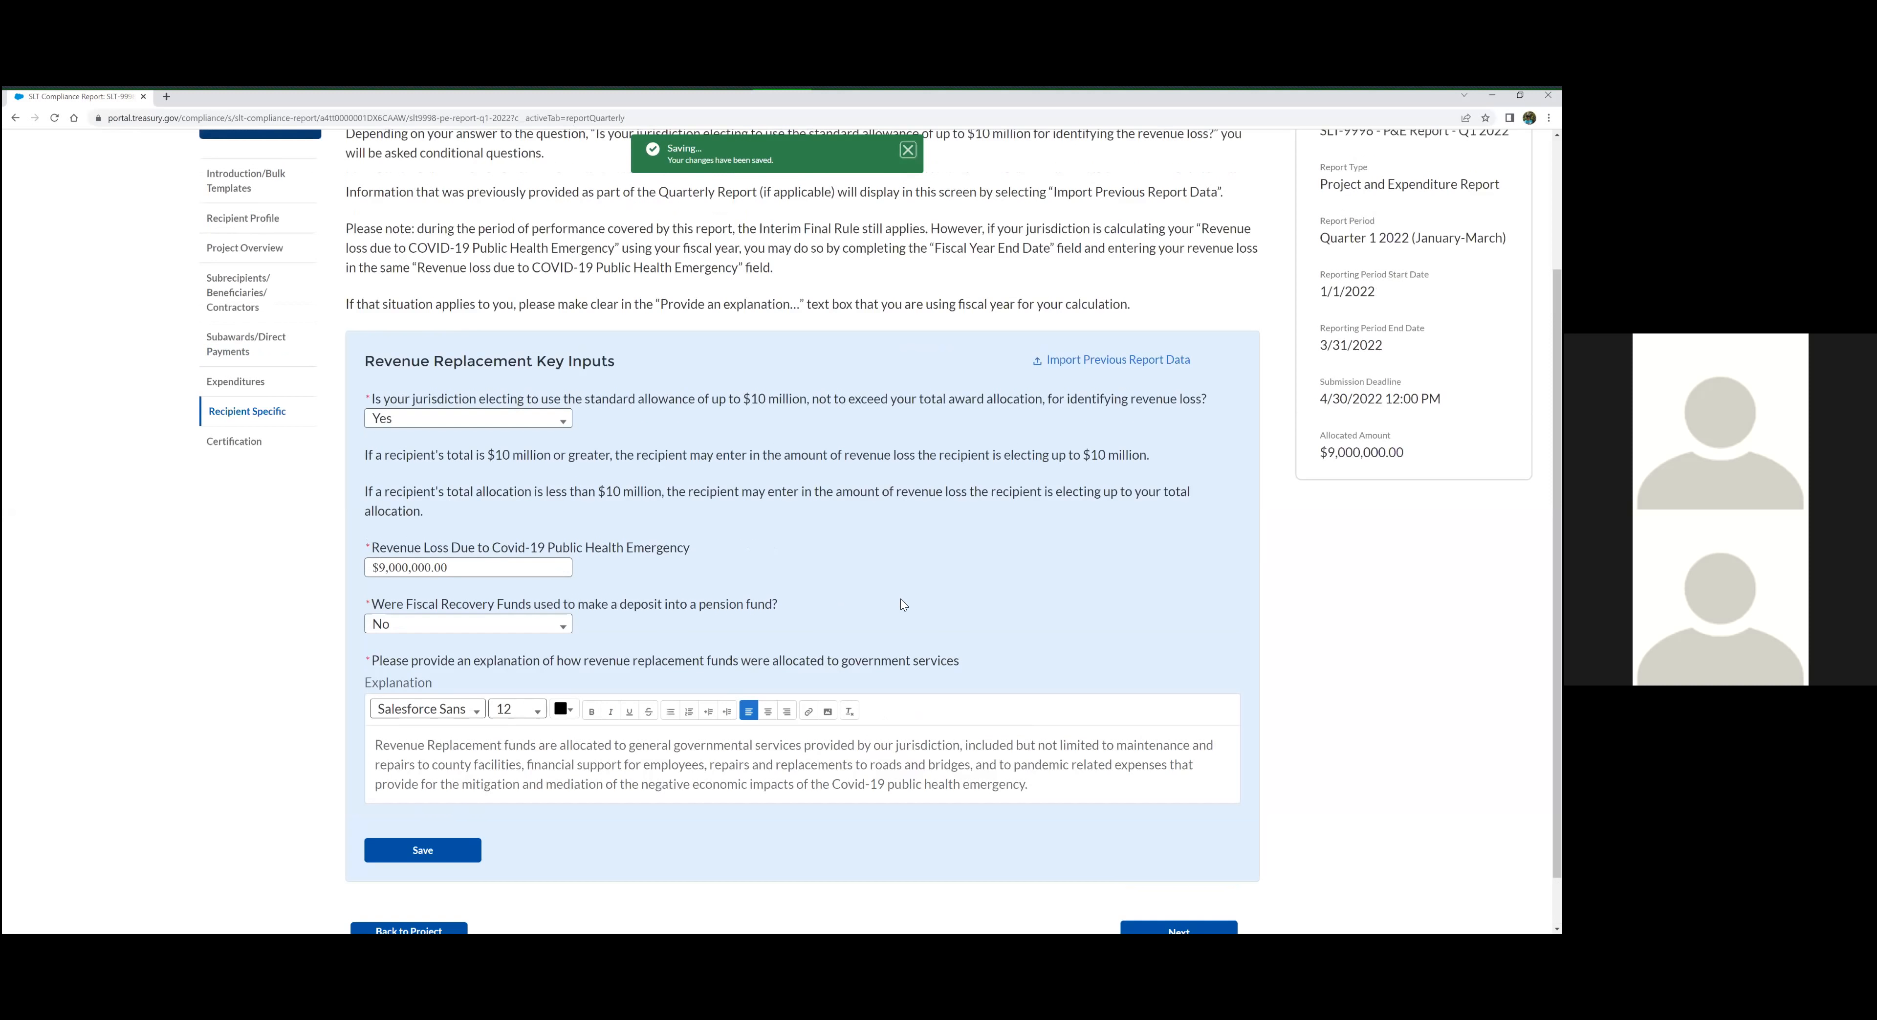
scroll(902, 605, "up", 2)
scroll(902, 604, "down", 3)
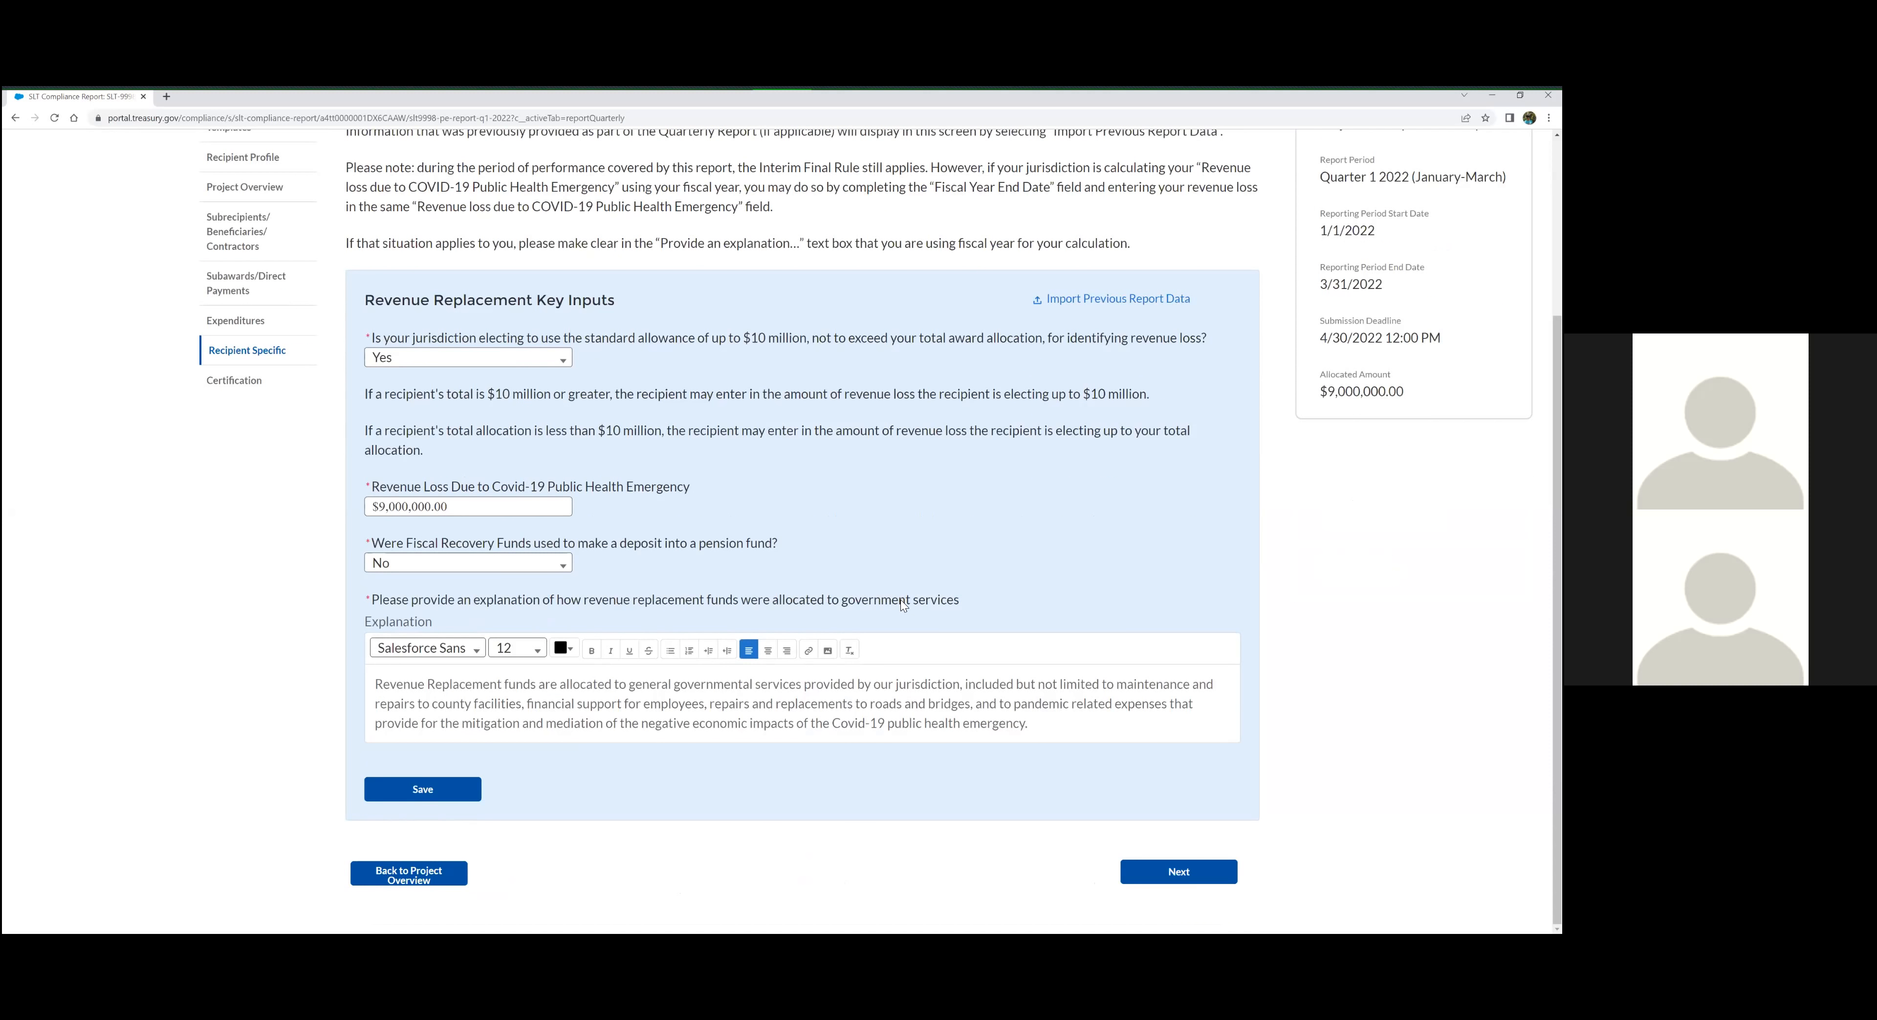
scroll(900, 599, "up", 3)
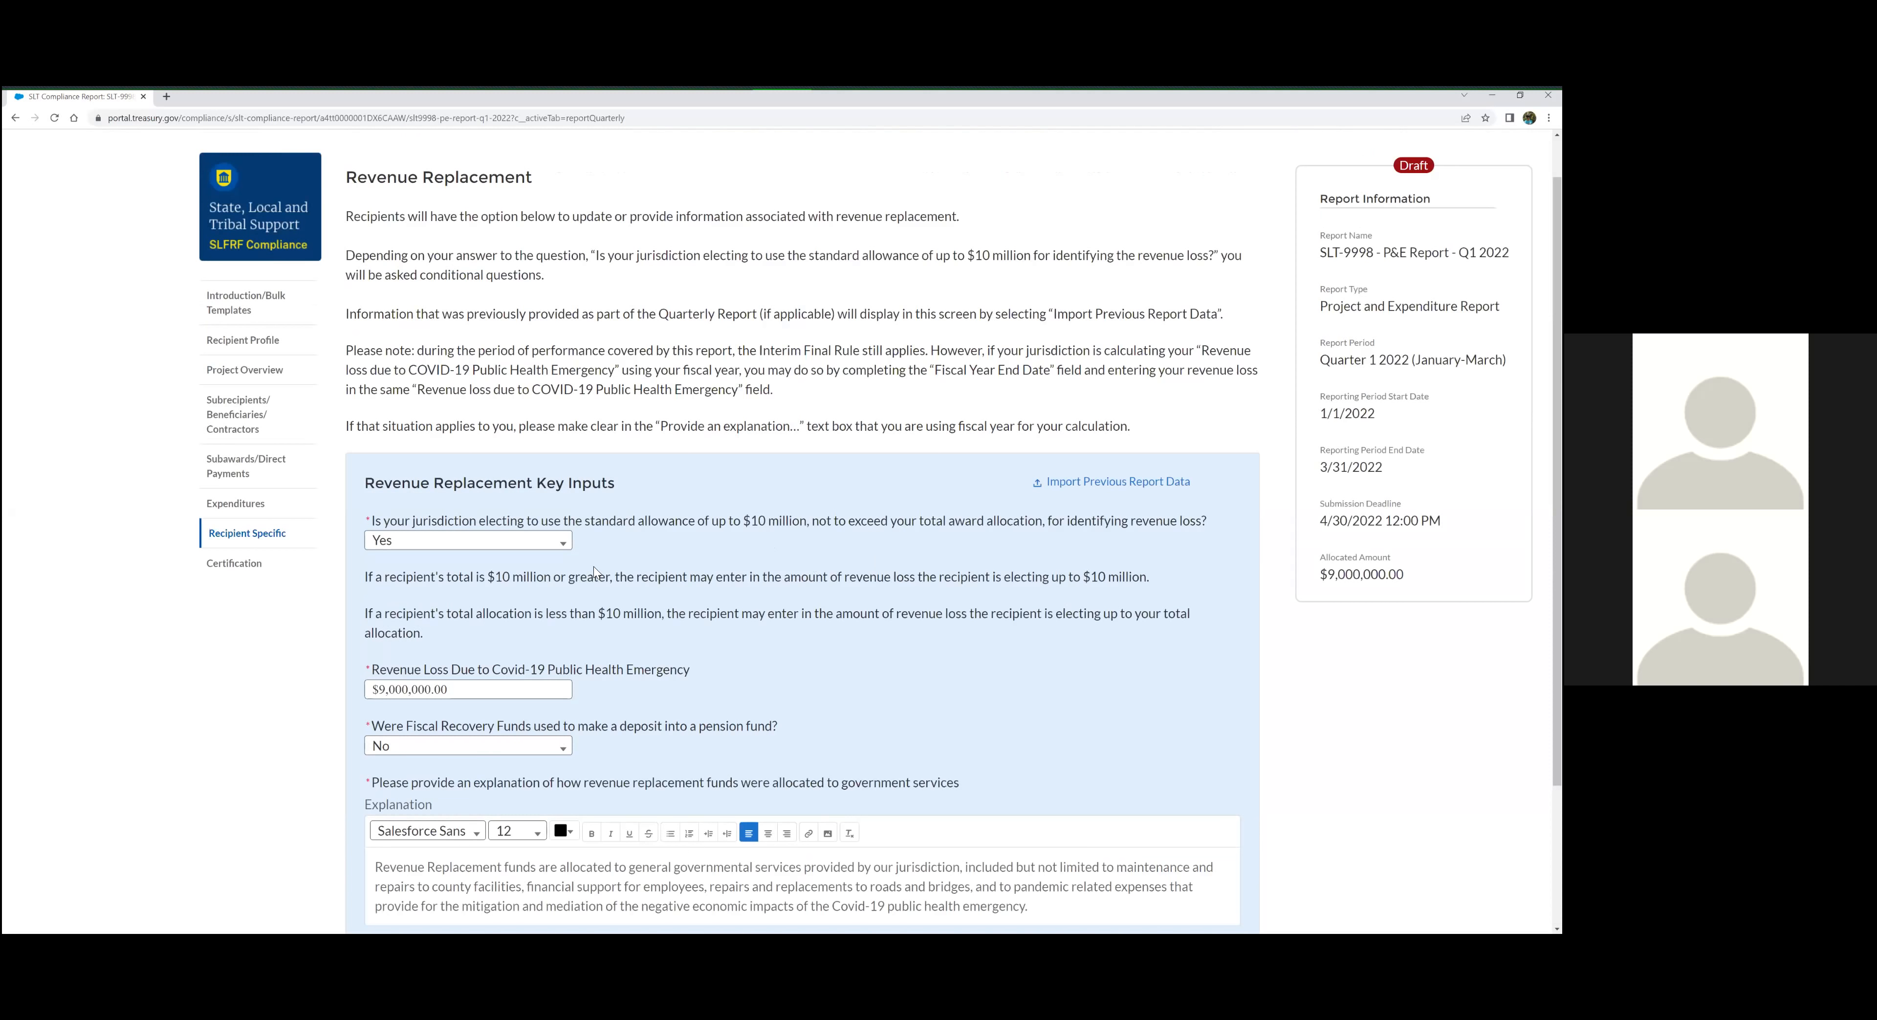
scroll(726, 547, "down", 2)
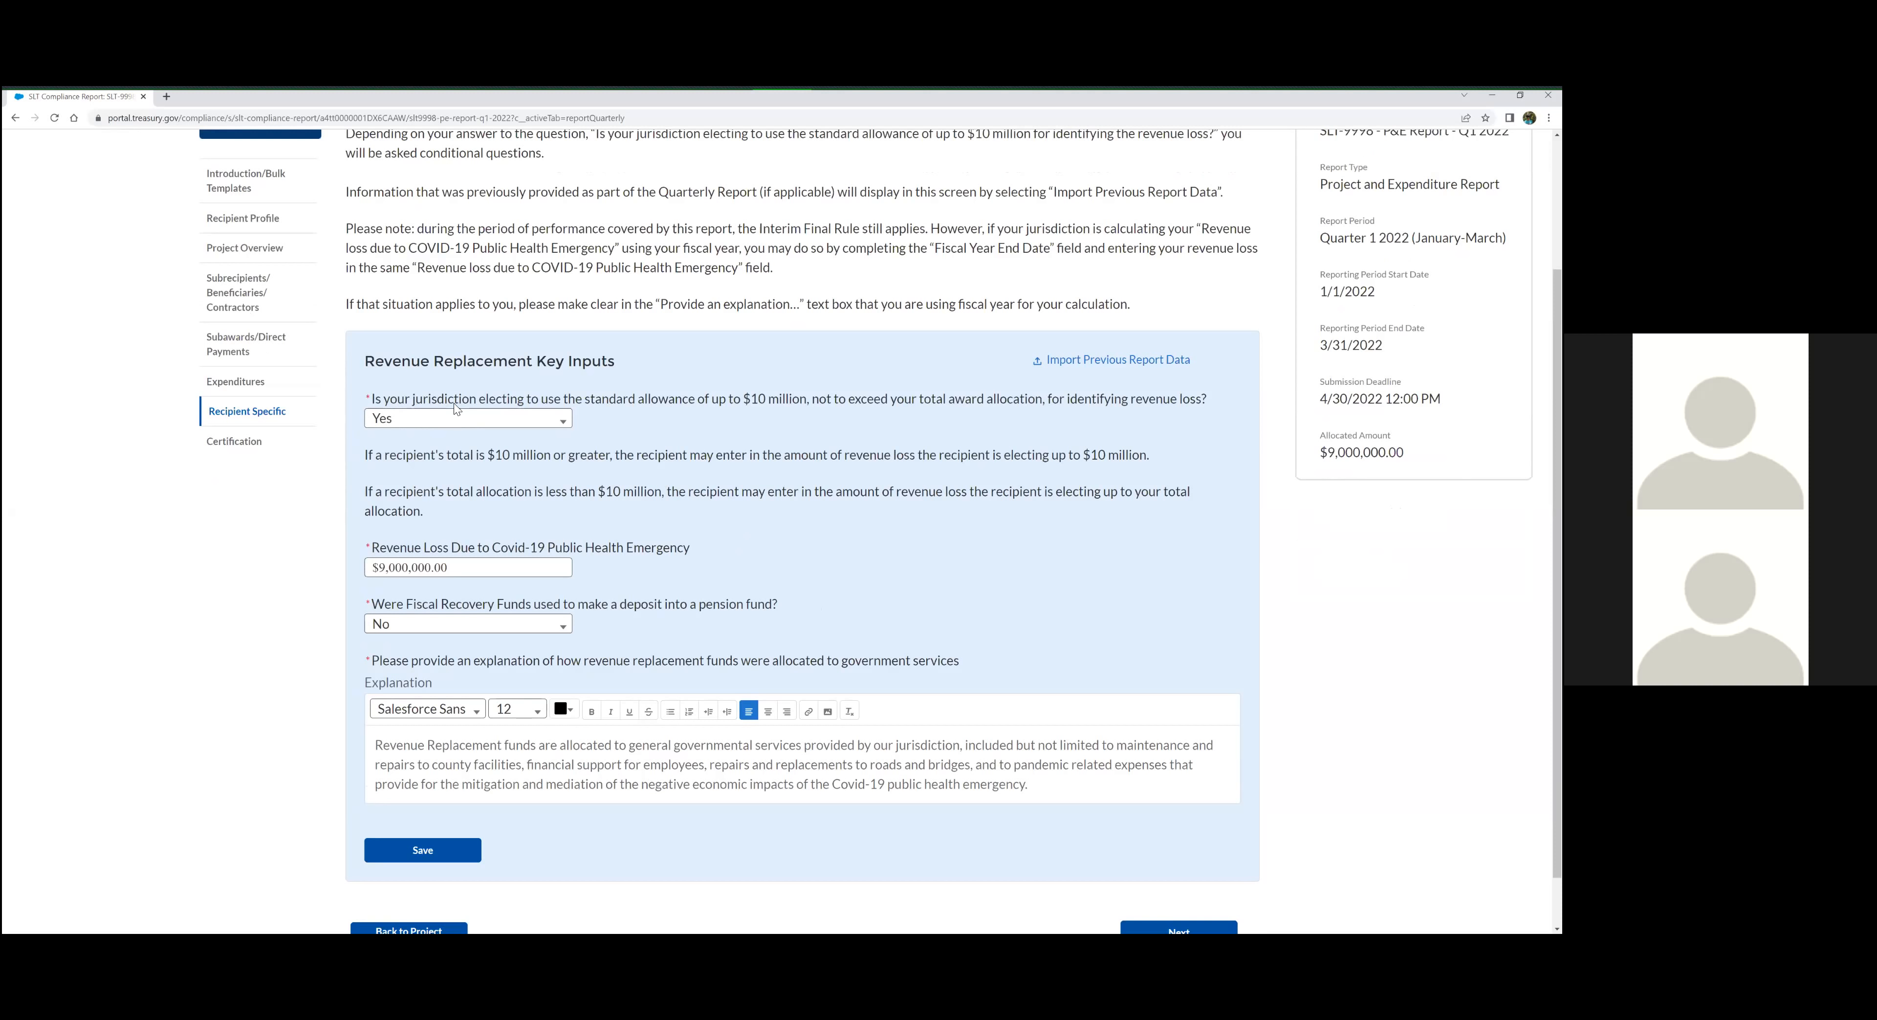
left_click(536, 420)
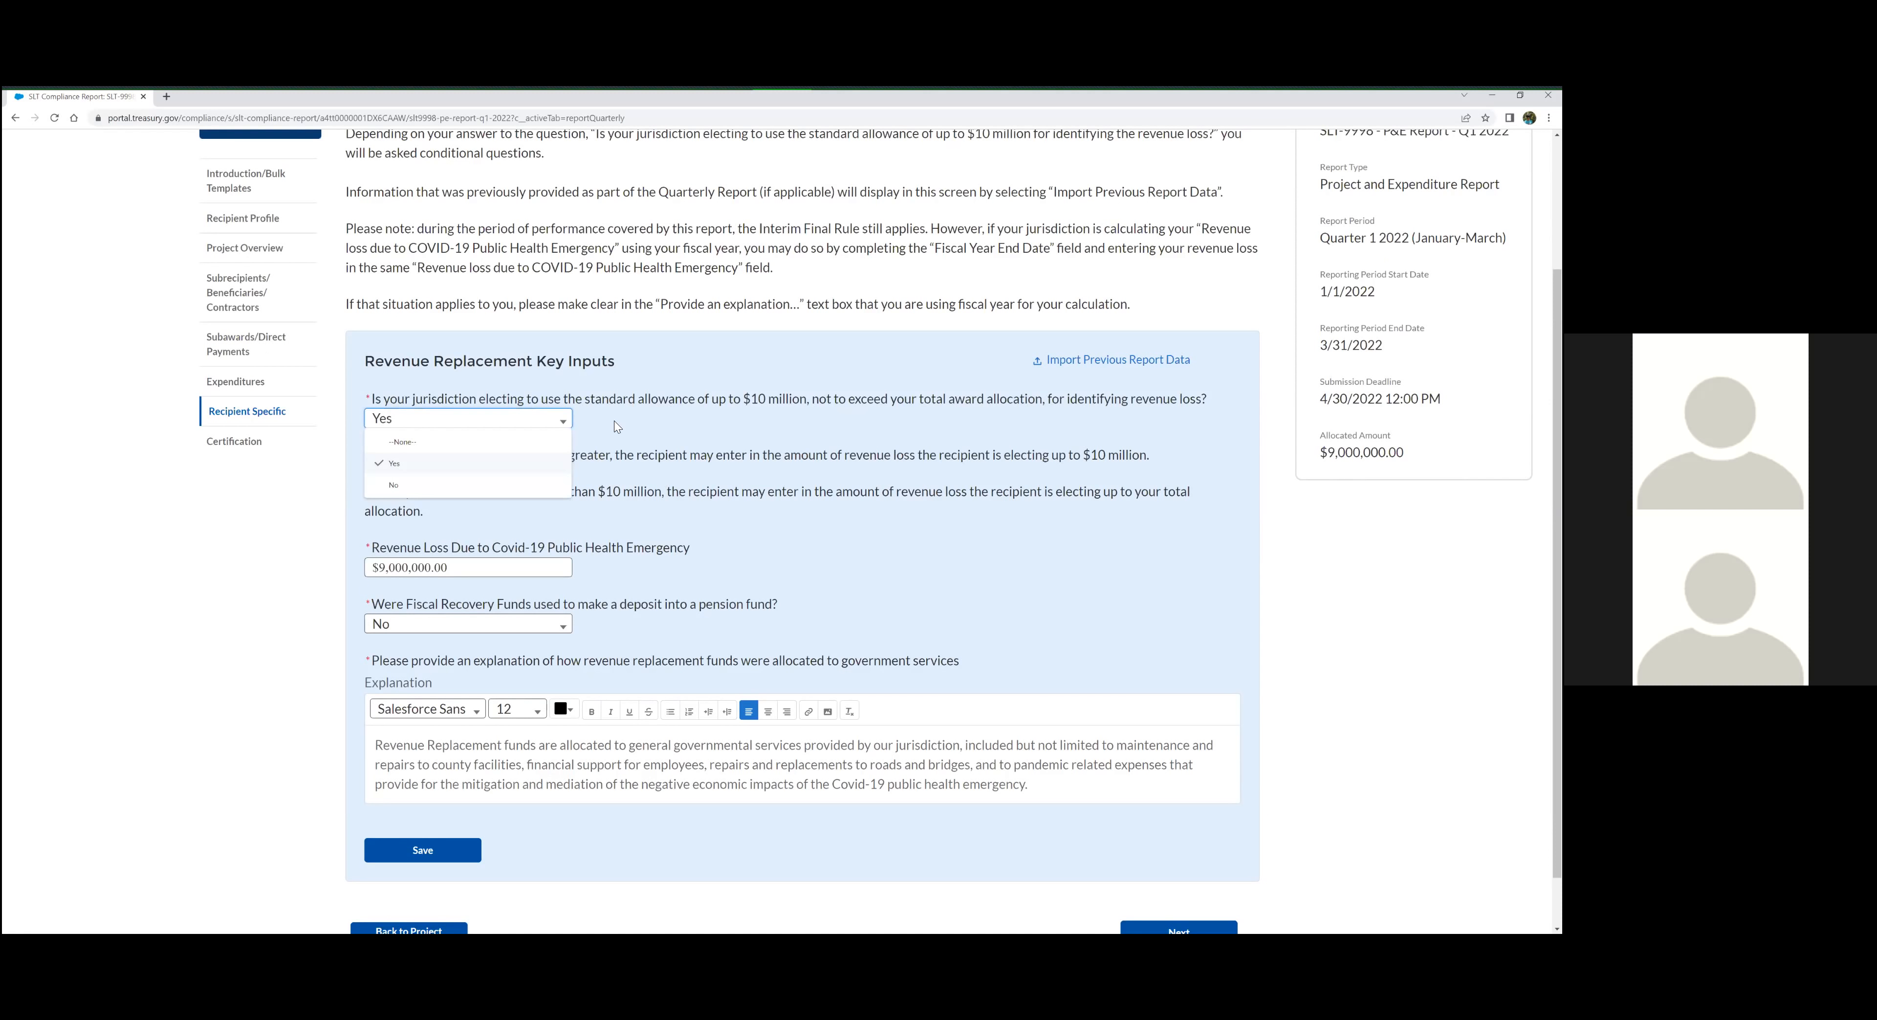
left_click(616, 425)
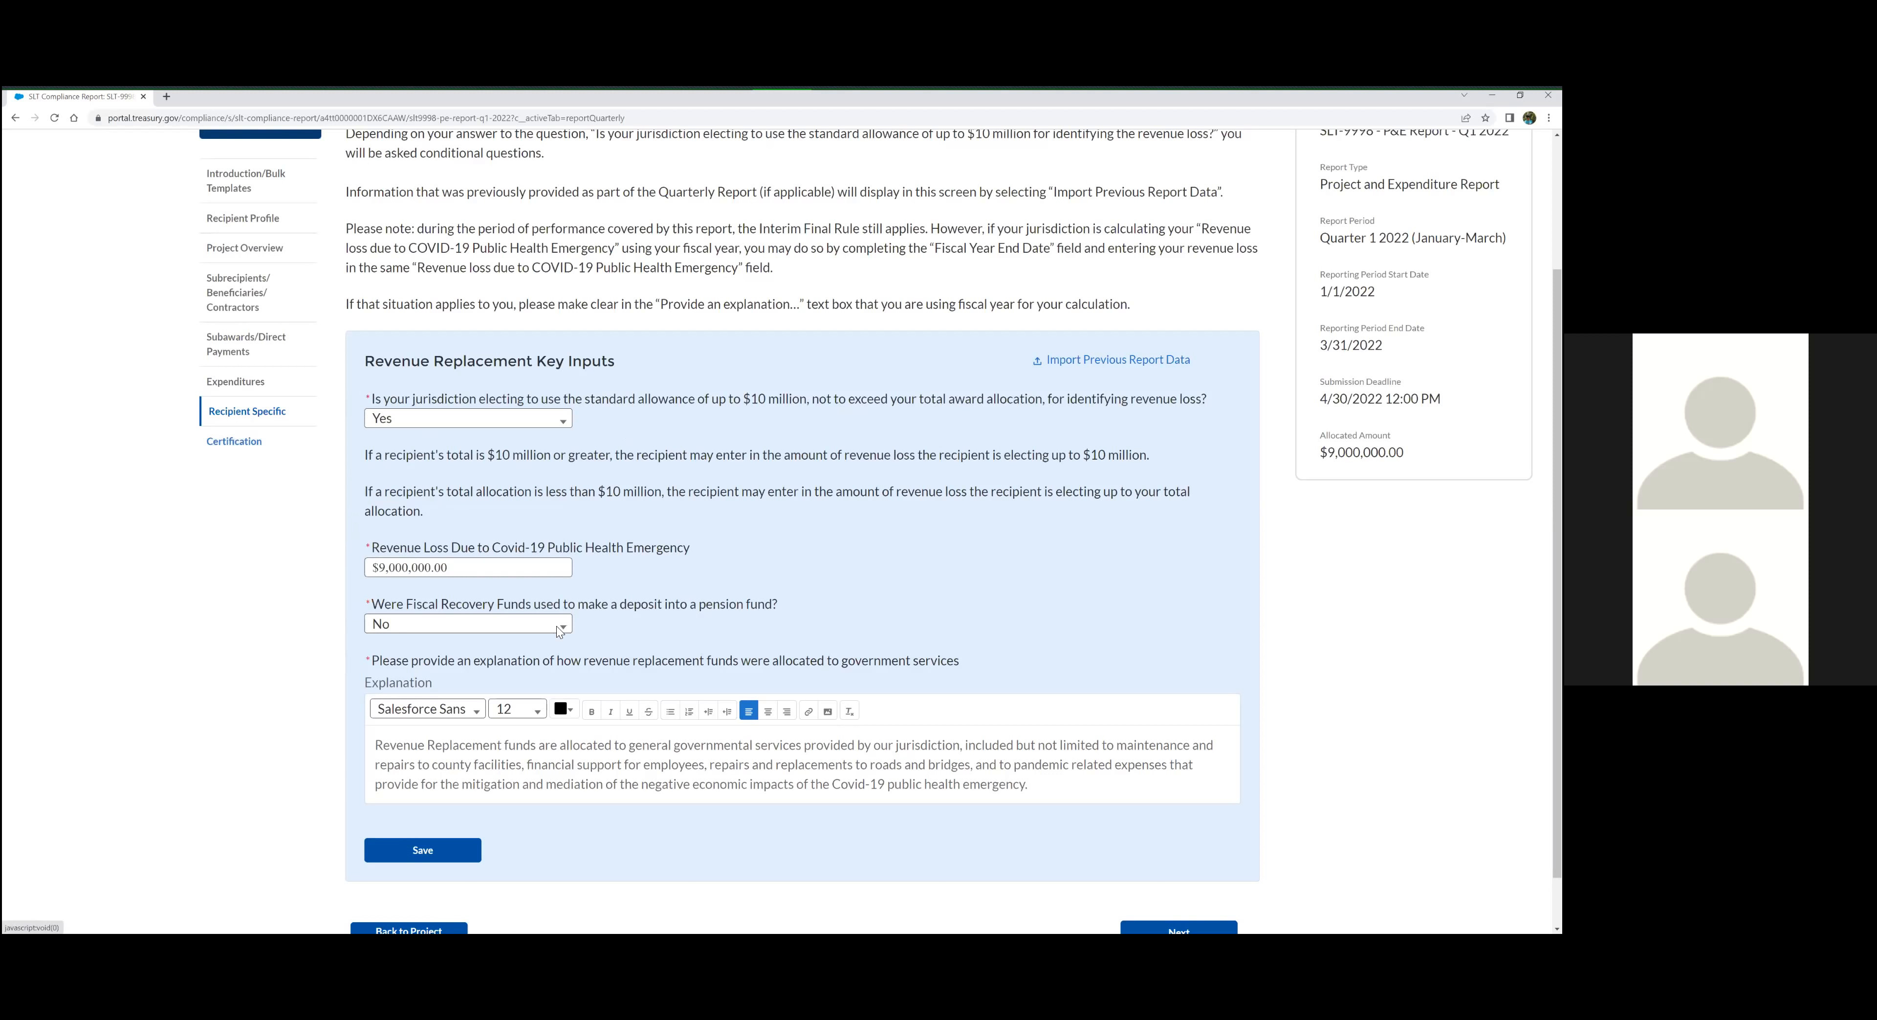
Continue to the Certification section and check the Total Obligations figure in the Review summary
scroll(552, 628, "down", 1)
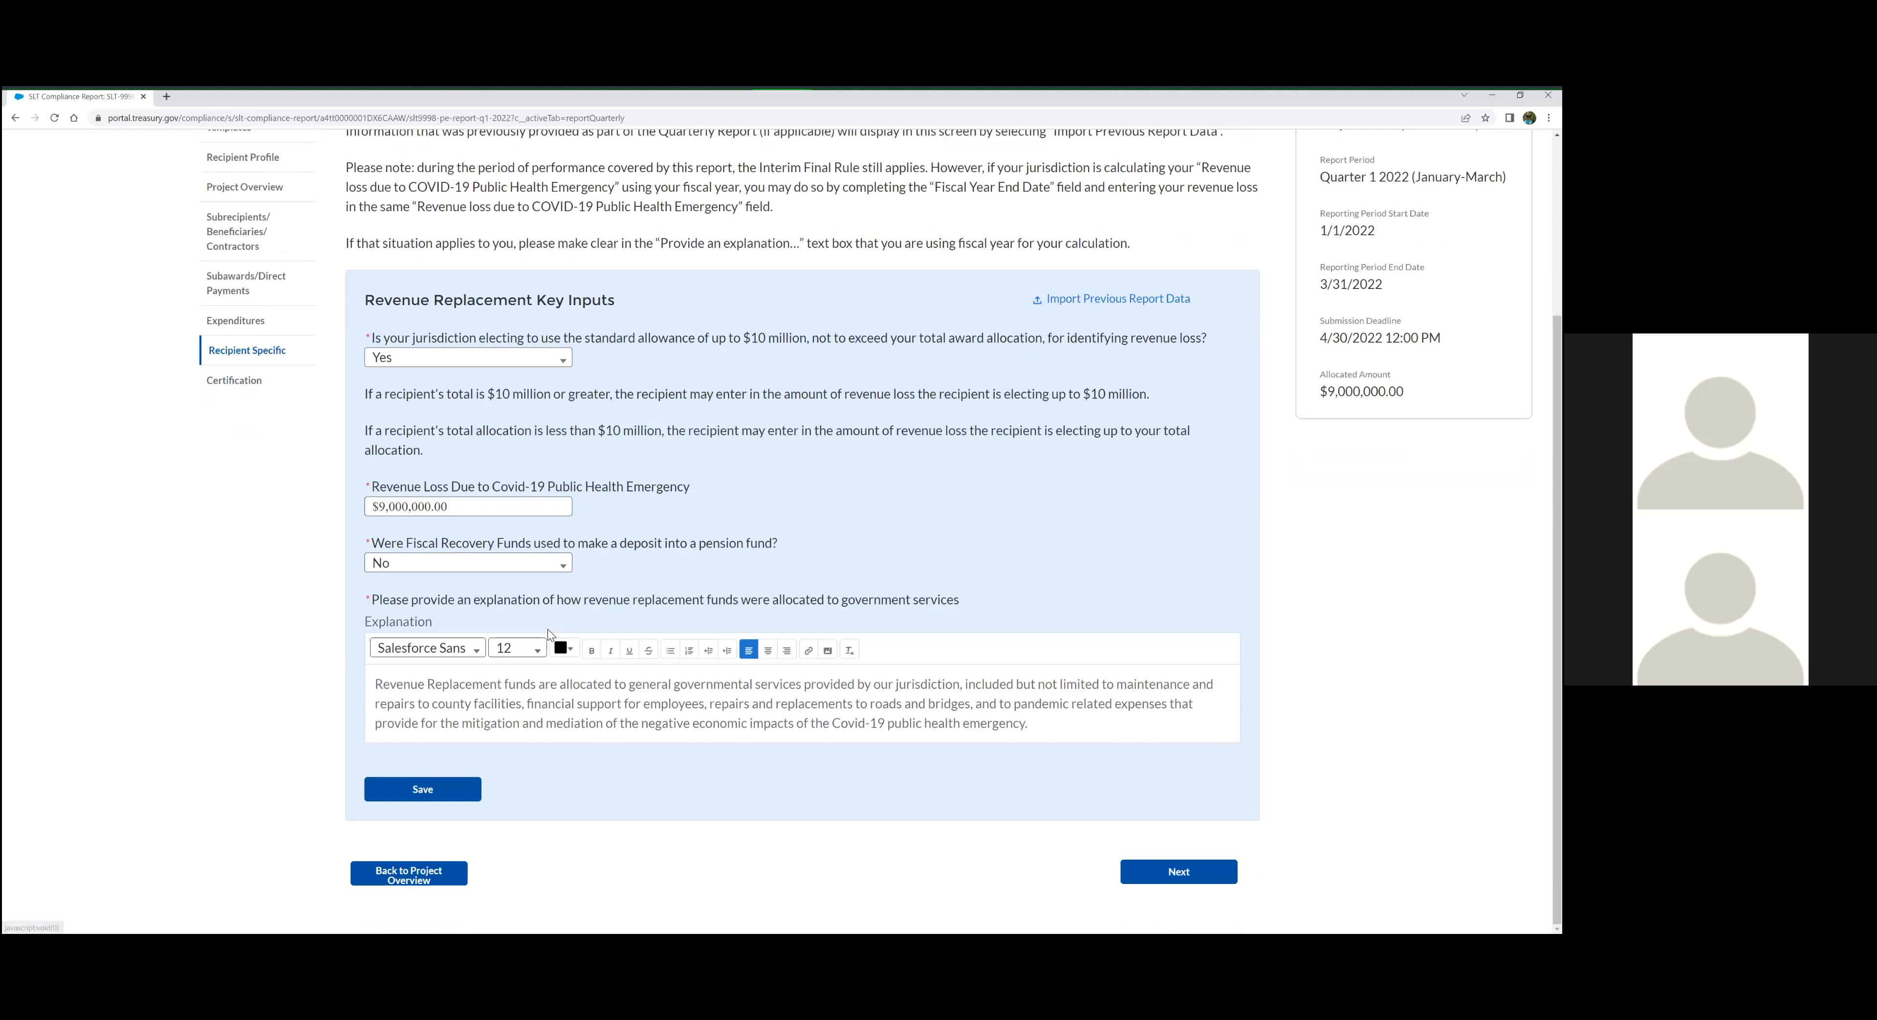
left_click(1181, 874)
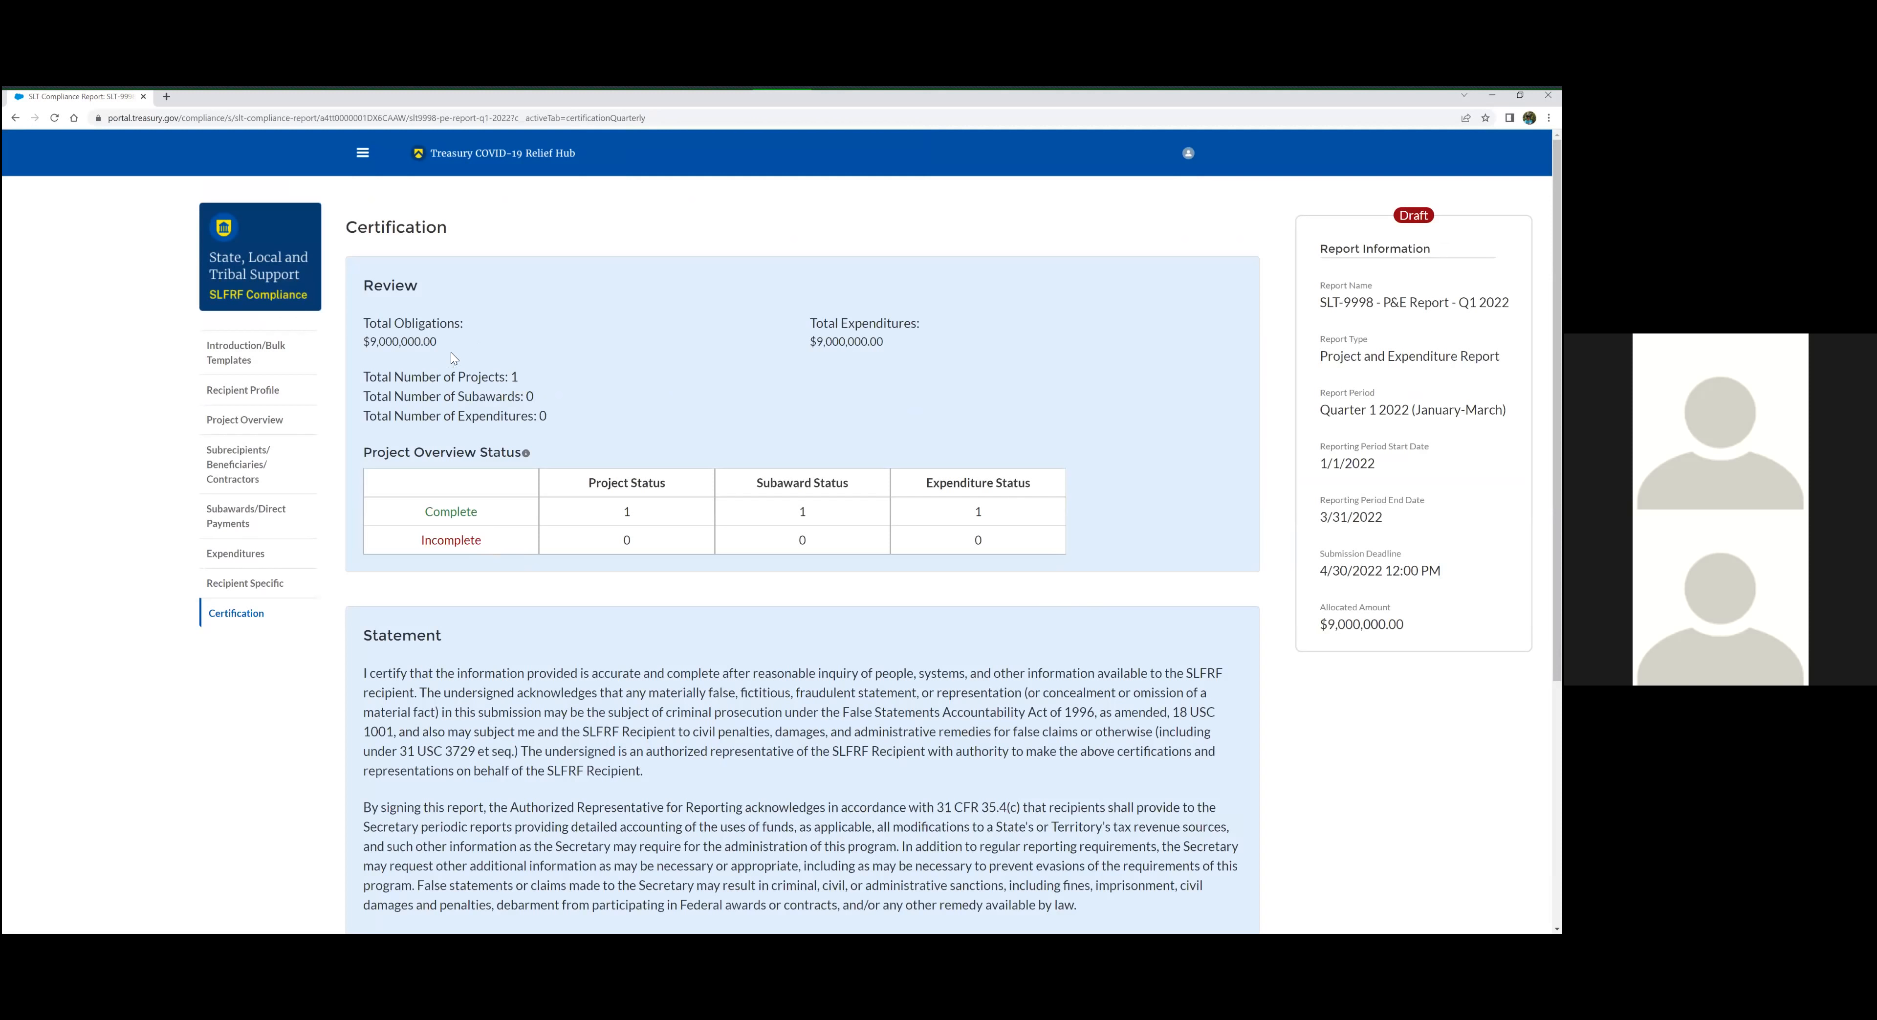
double_click(369, 345)
left_click(373, 343)
left_click_drag(370, 341, 453, 340)
left_click(655, 378)
Read the certification statement and the current login user's details down to the certify and submit option
scroll(686, 657, "down", 1)
scroll(587, 540, "down", 3)
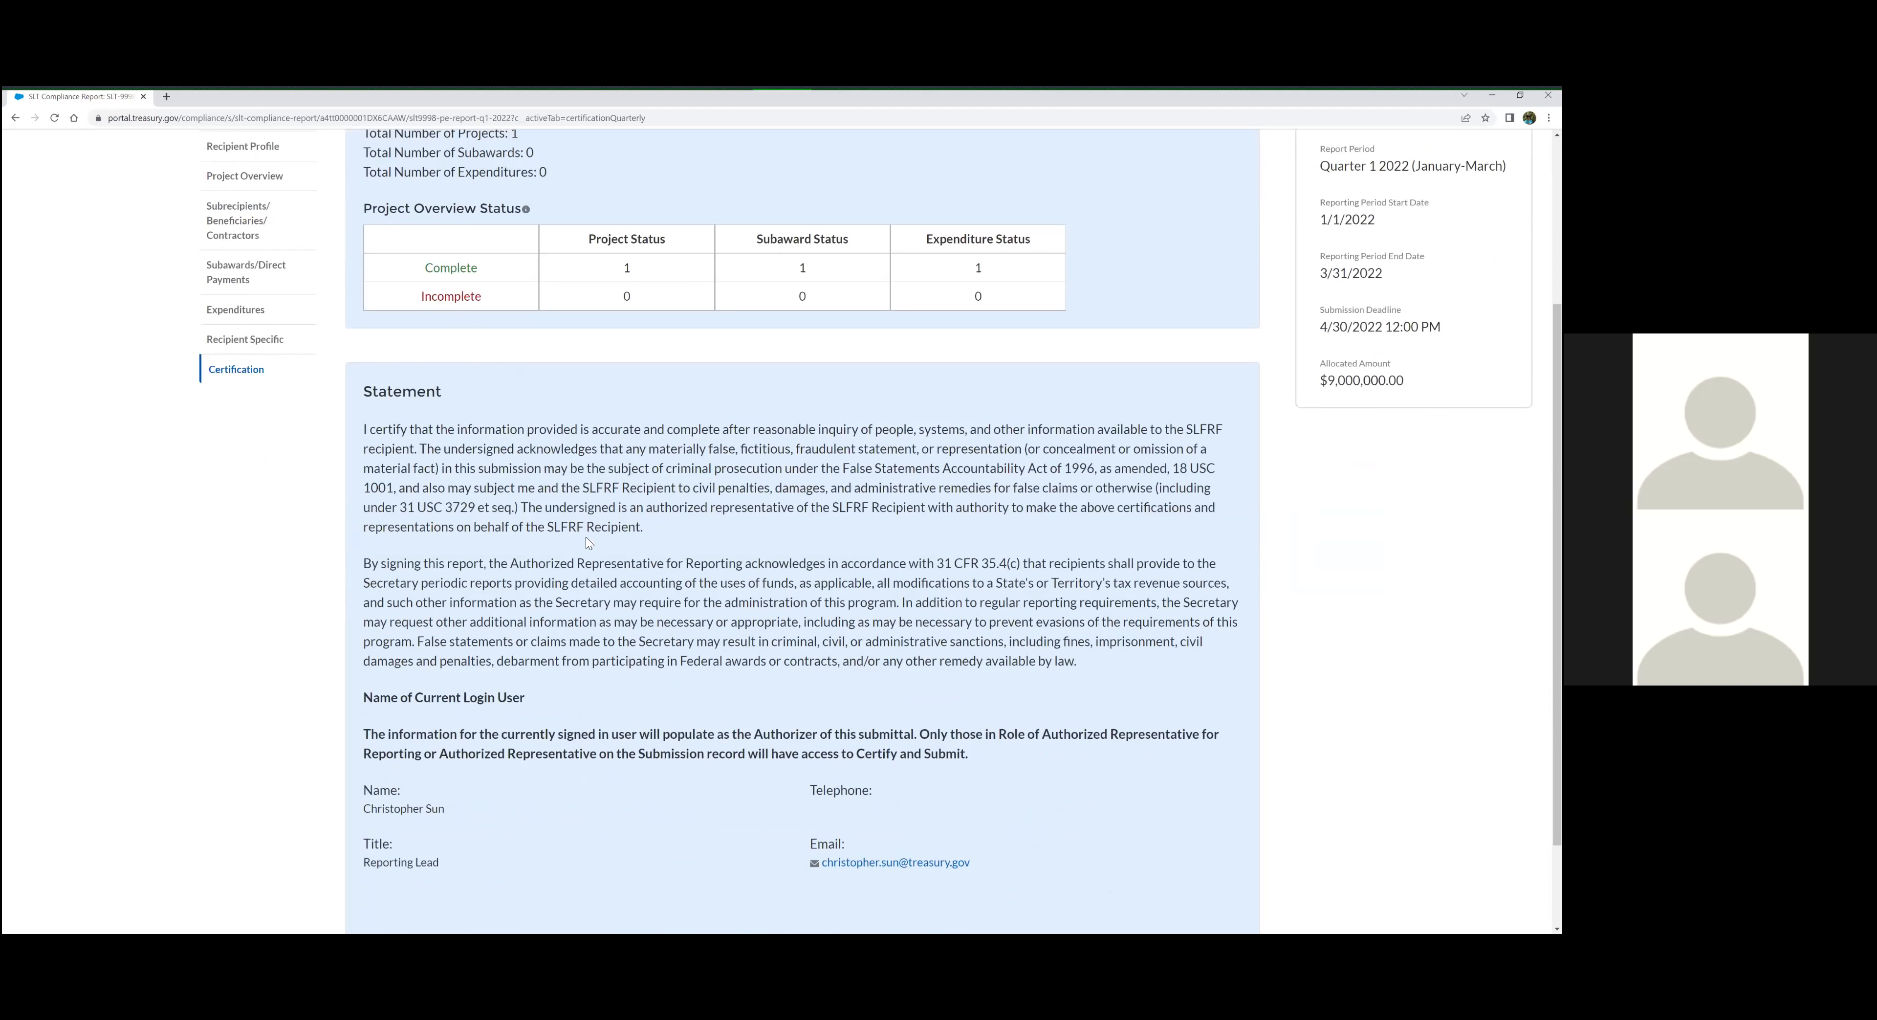
scroll(565, 518, "down", 1)
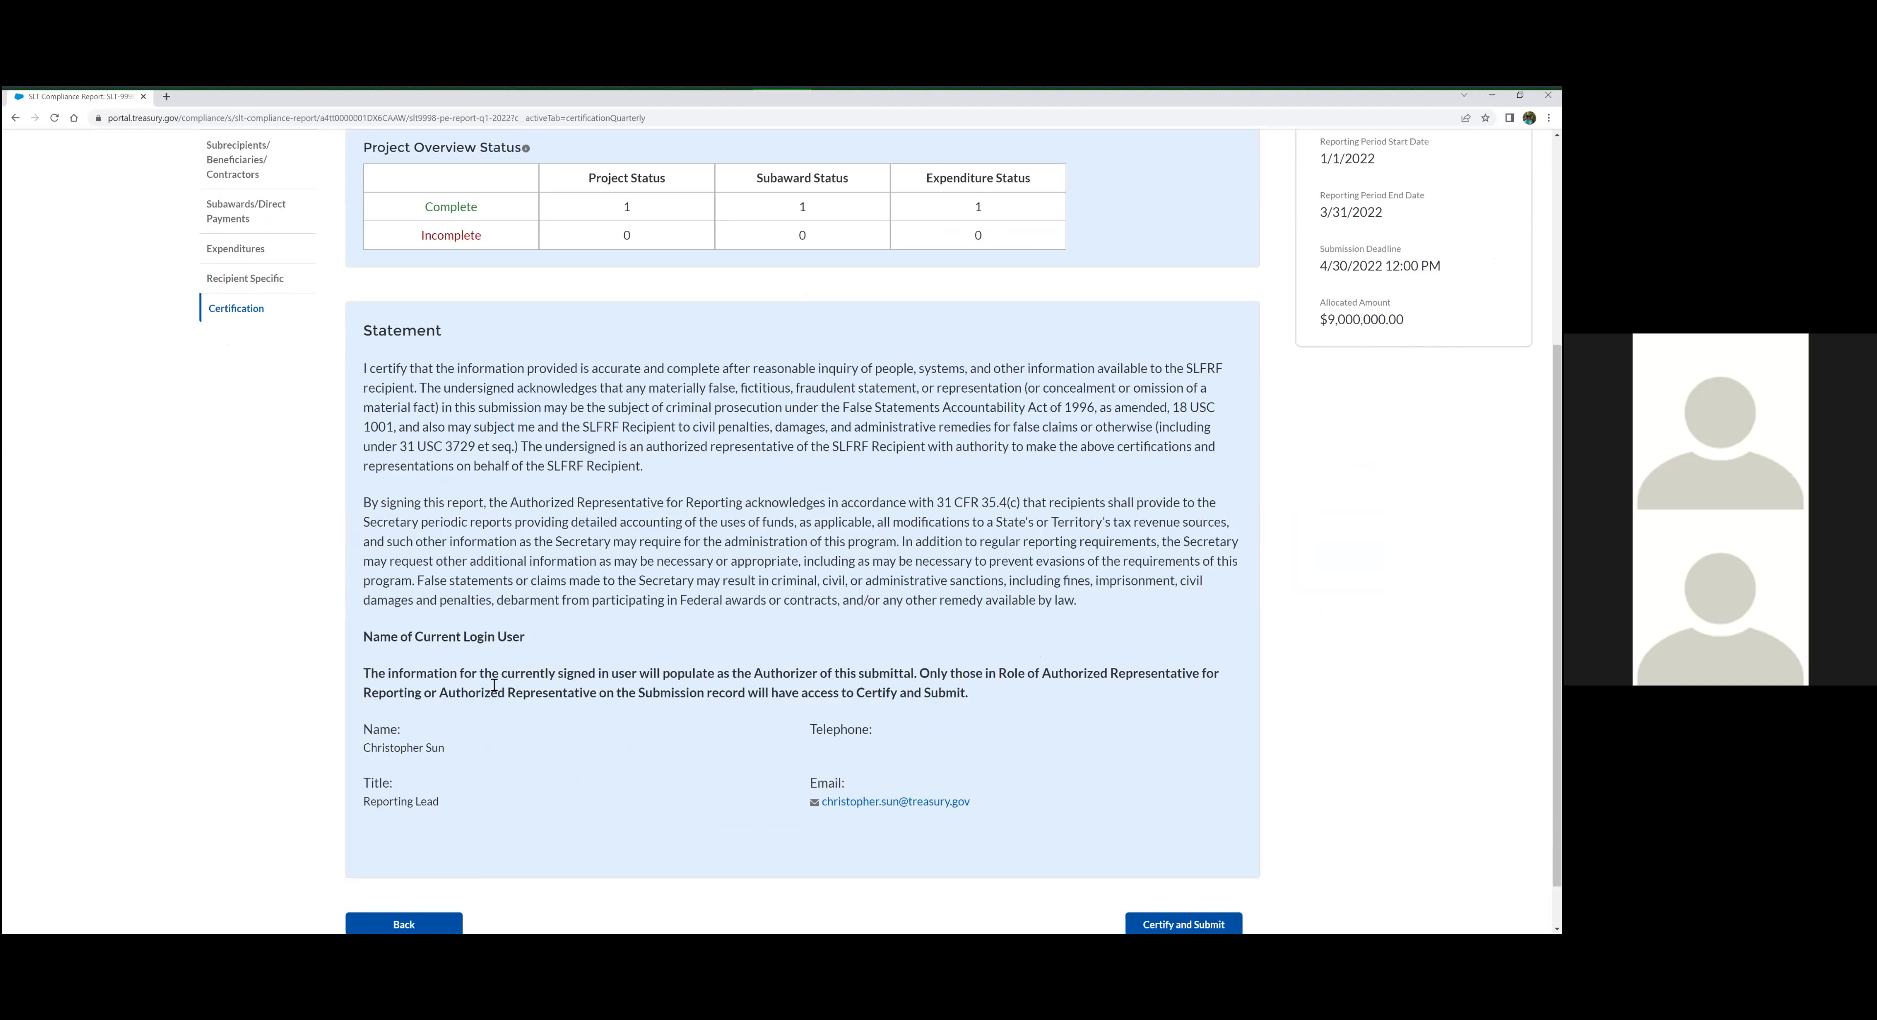
scroll(497, 678, "up", 1)
scroll(685, 485, "down", 2)
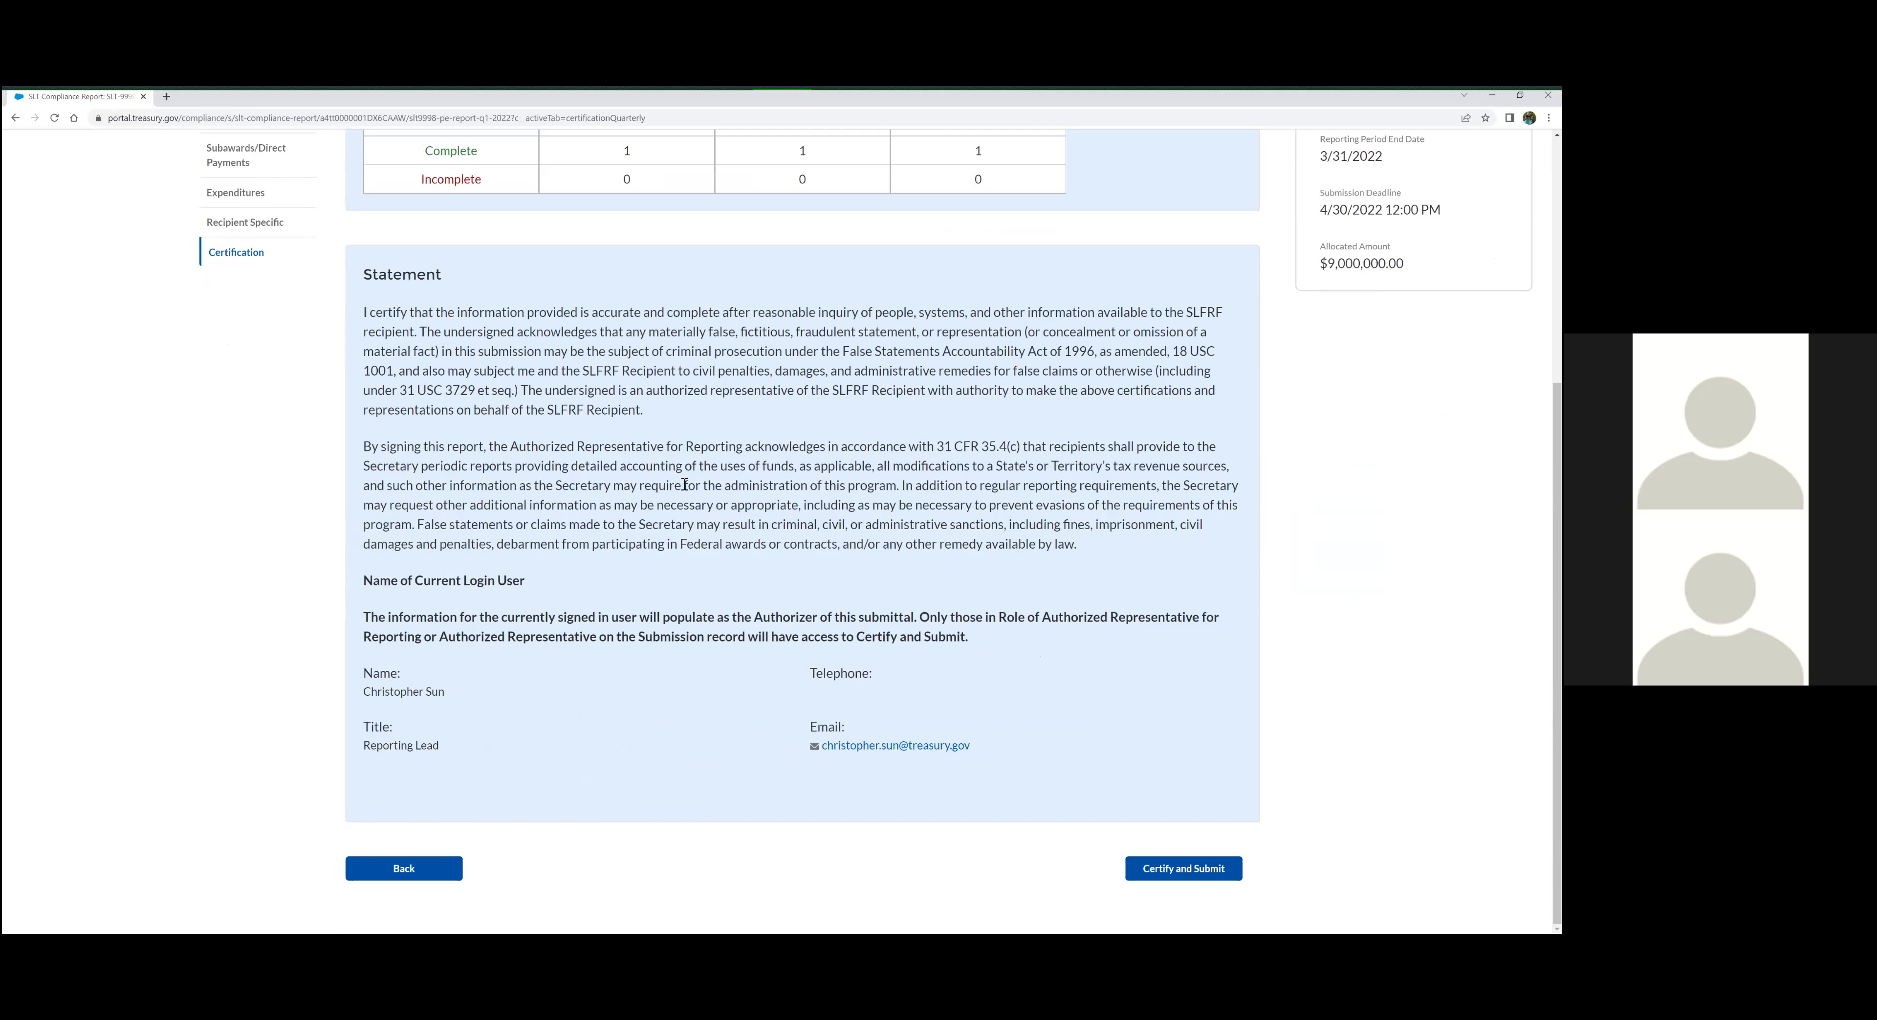
scroll(685, 481, "up", 1)
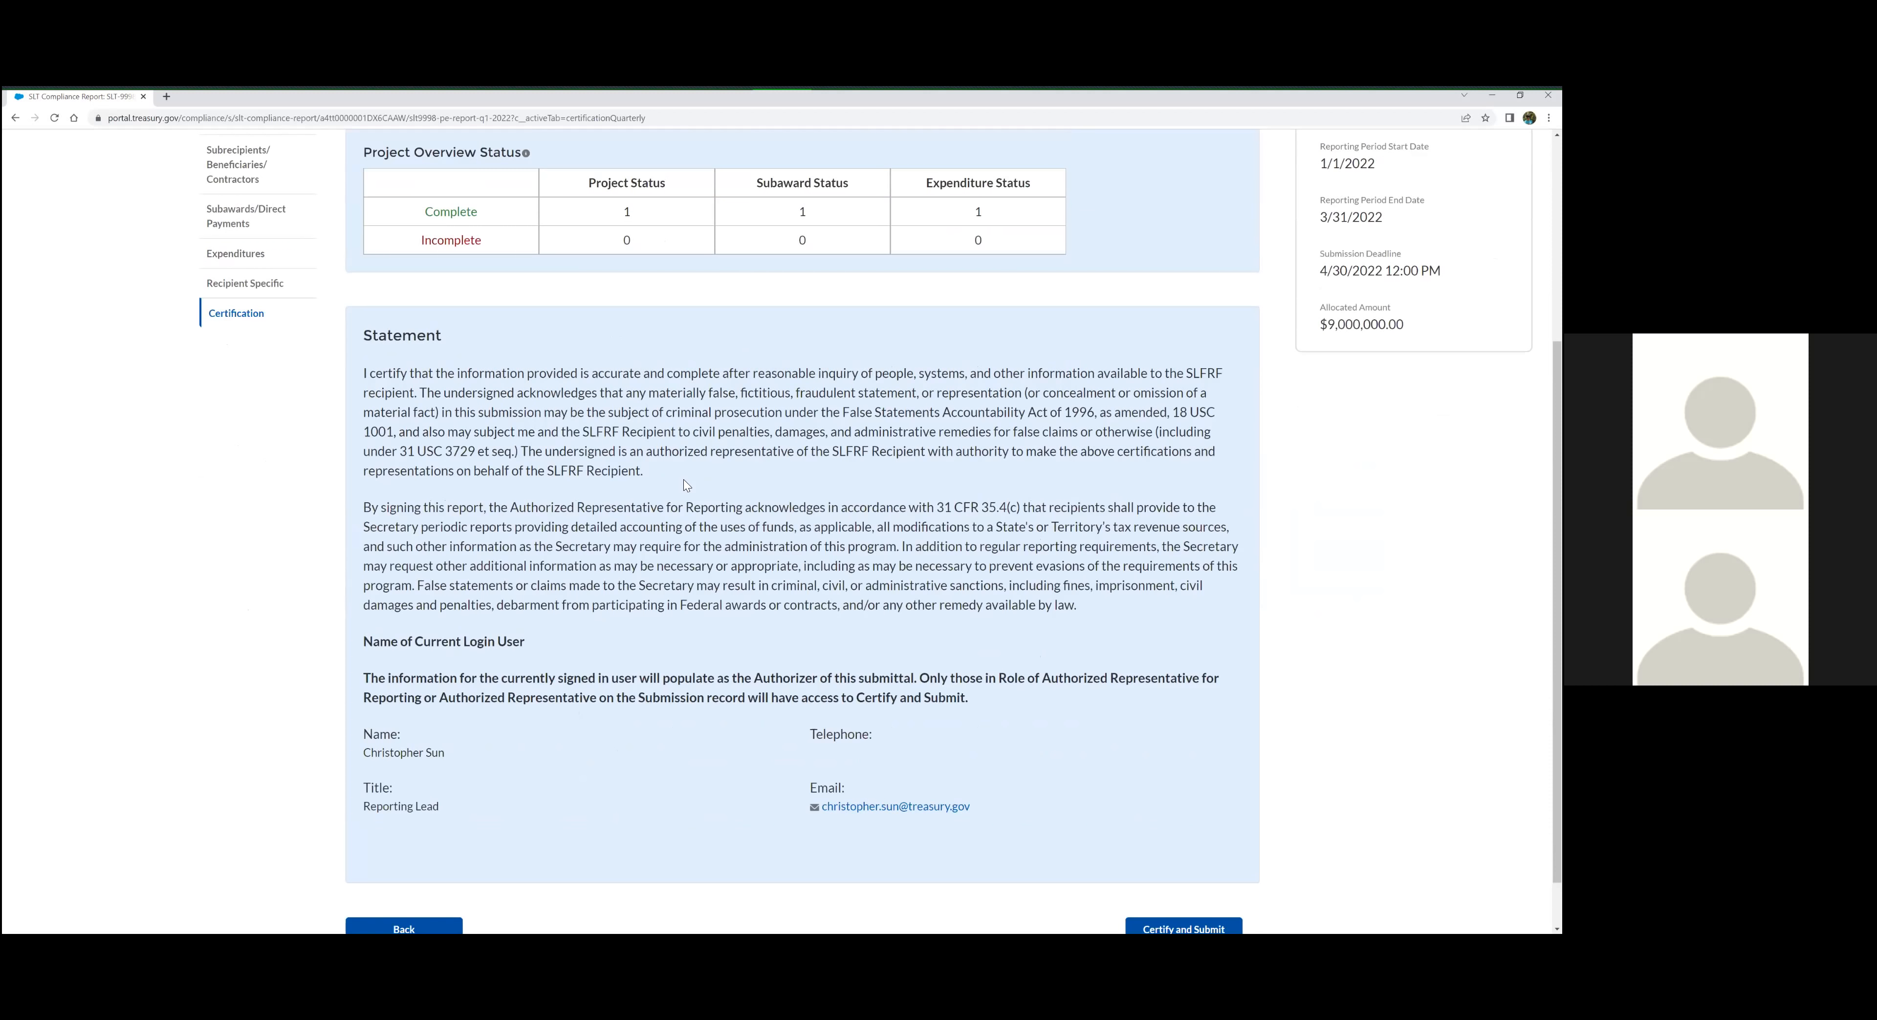
scroll(685, 483, "up", 2)
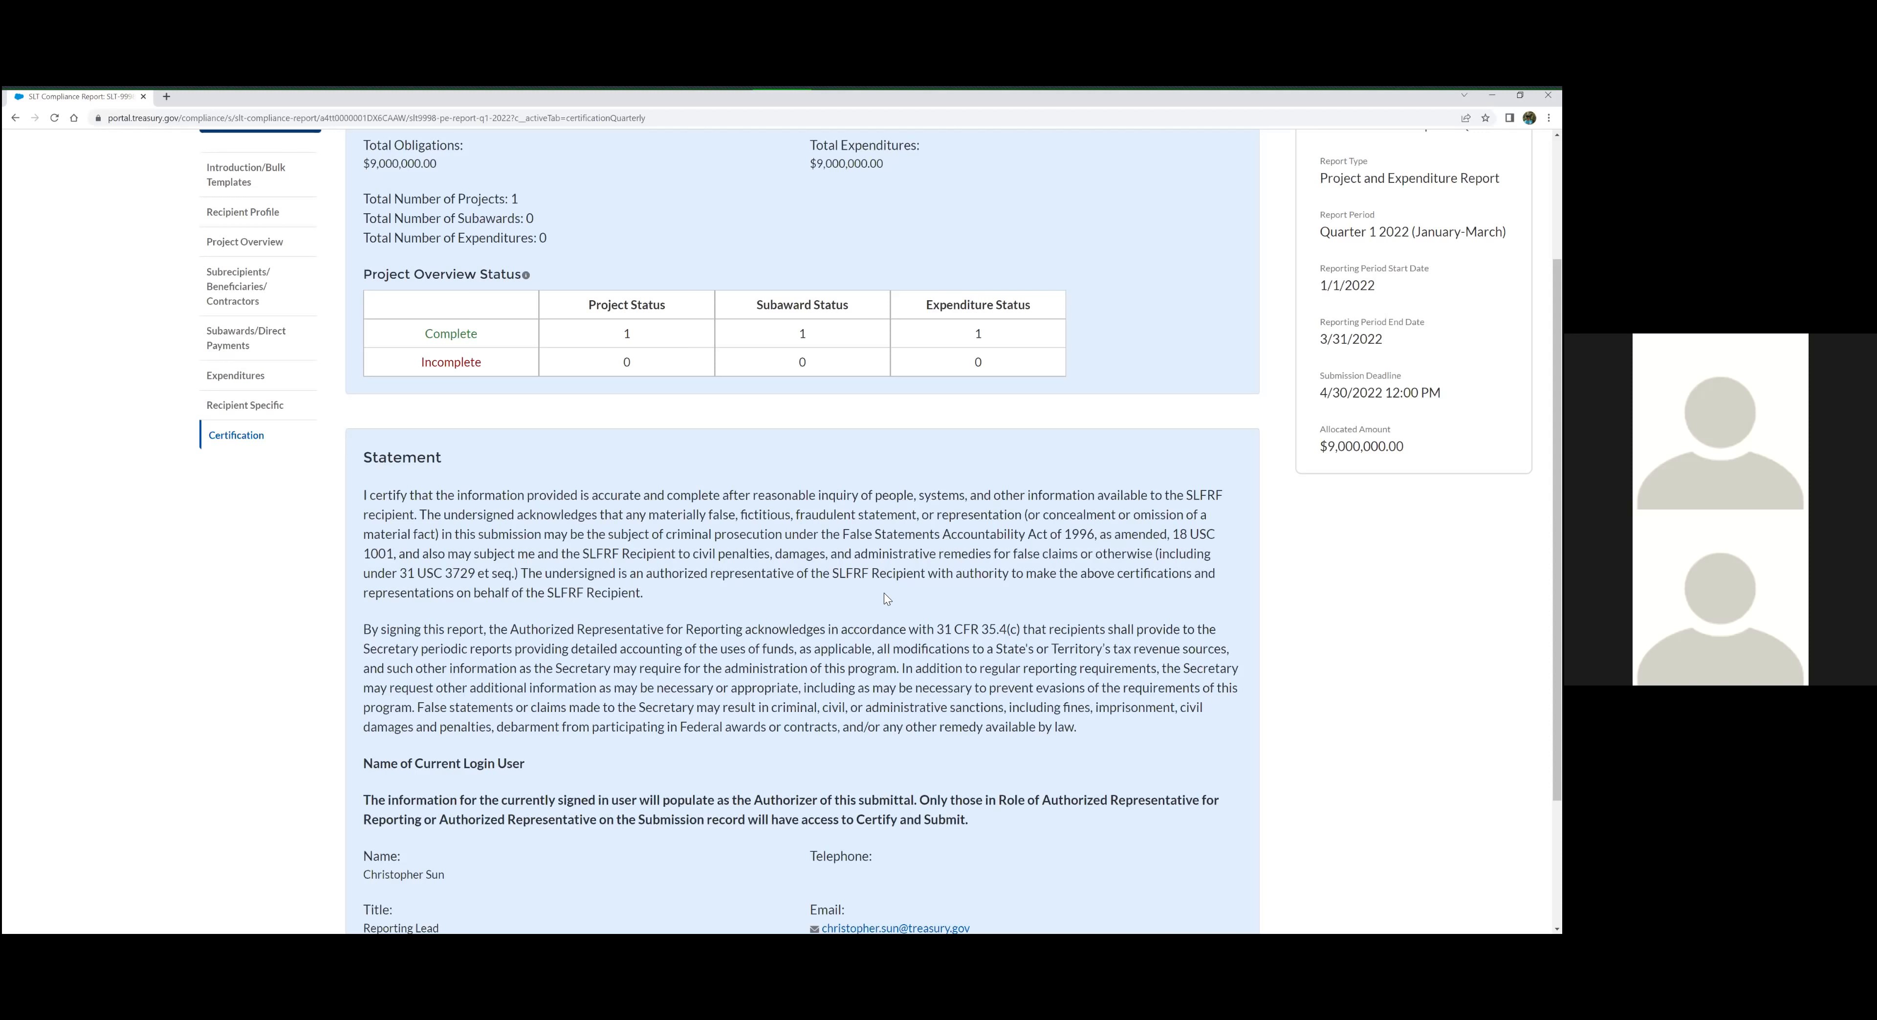
scroll(886, 594, "down", 2)
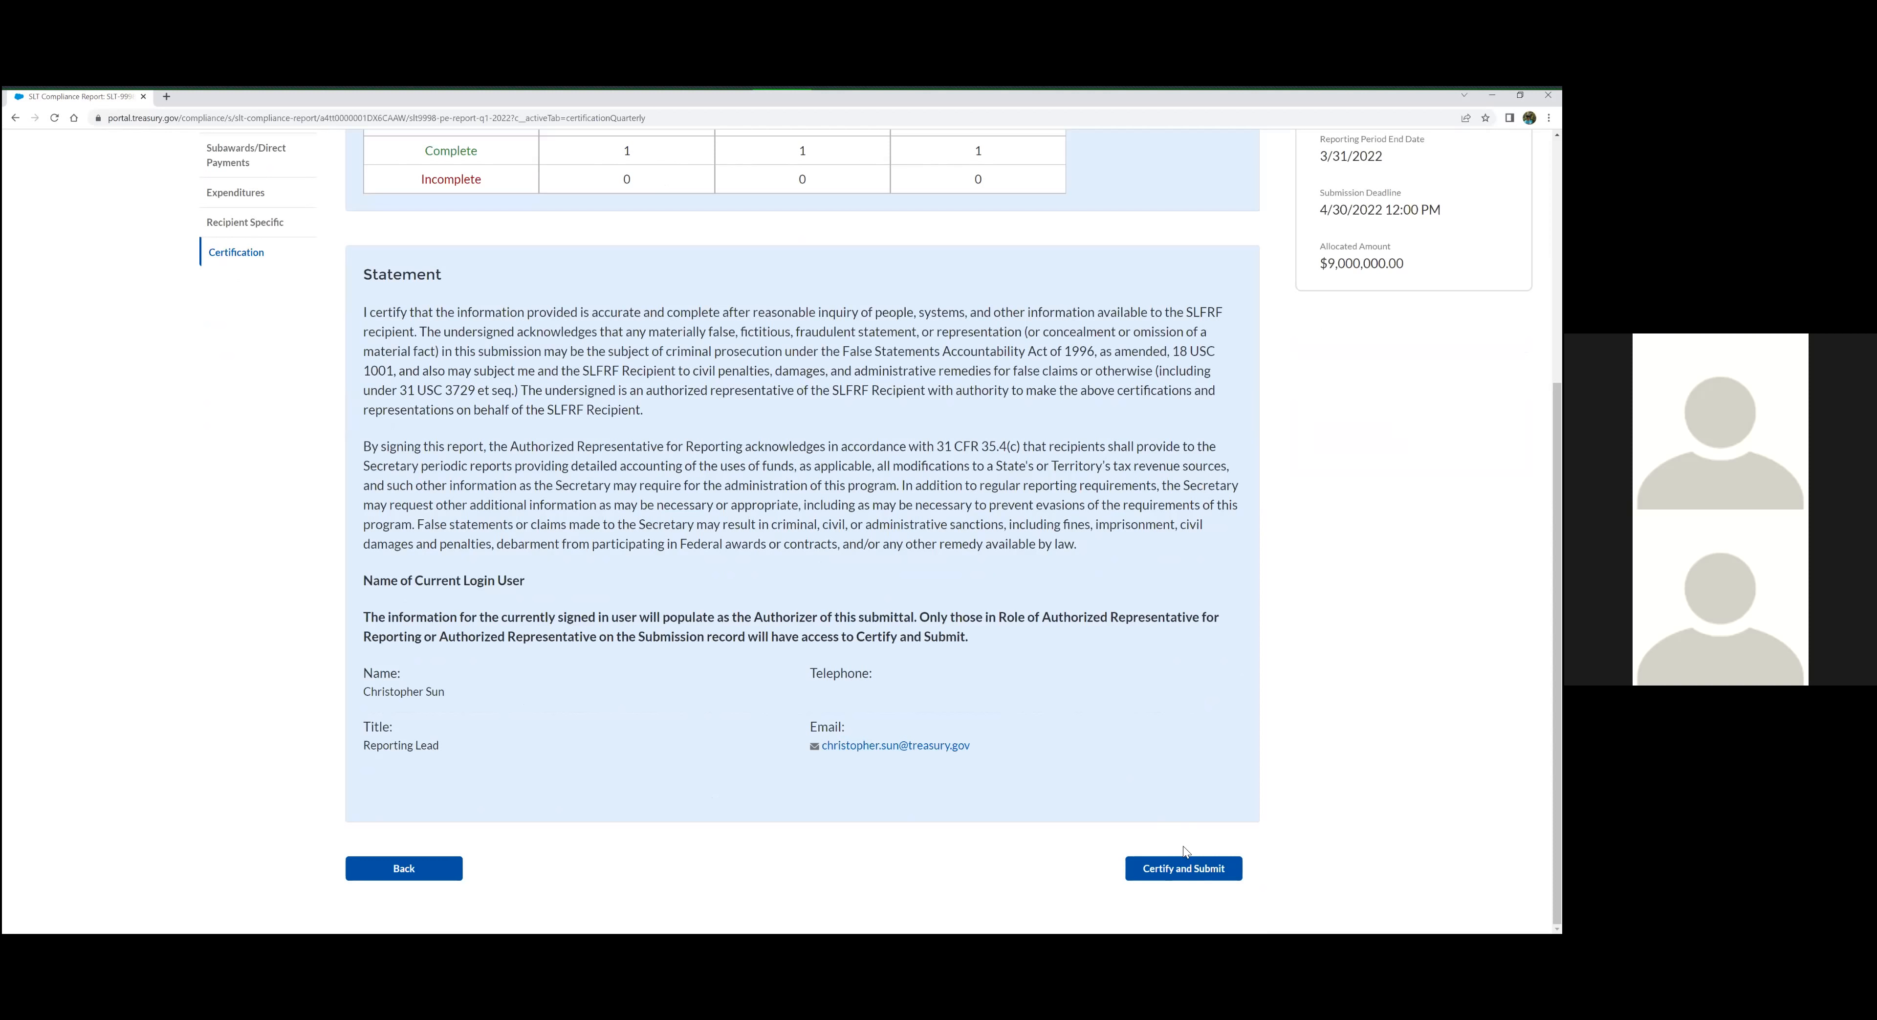
Certify and submit the Project and Expenditure Report after a last look at the Review summary, confirming the submission
scroll(562, 274, "up", 2)
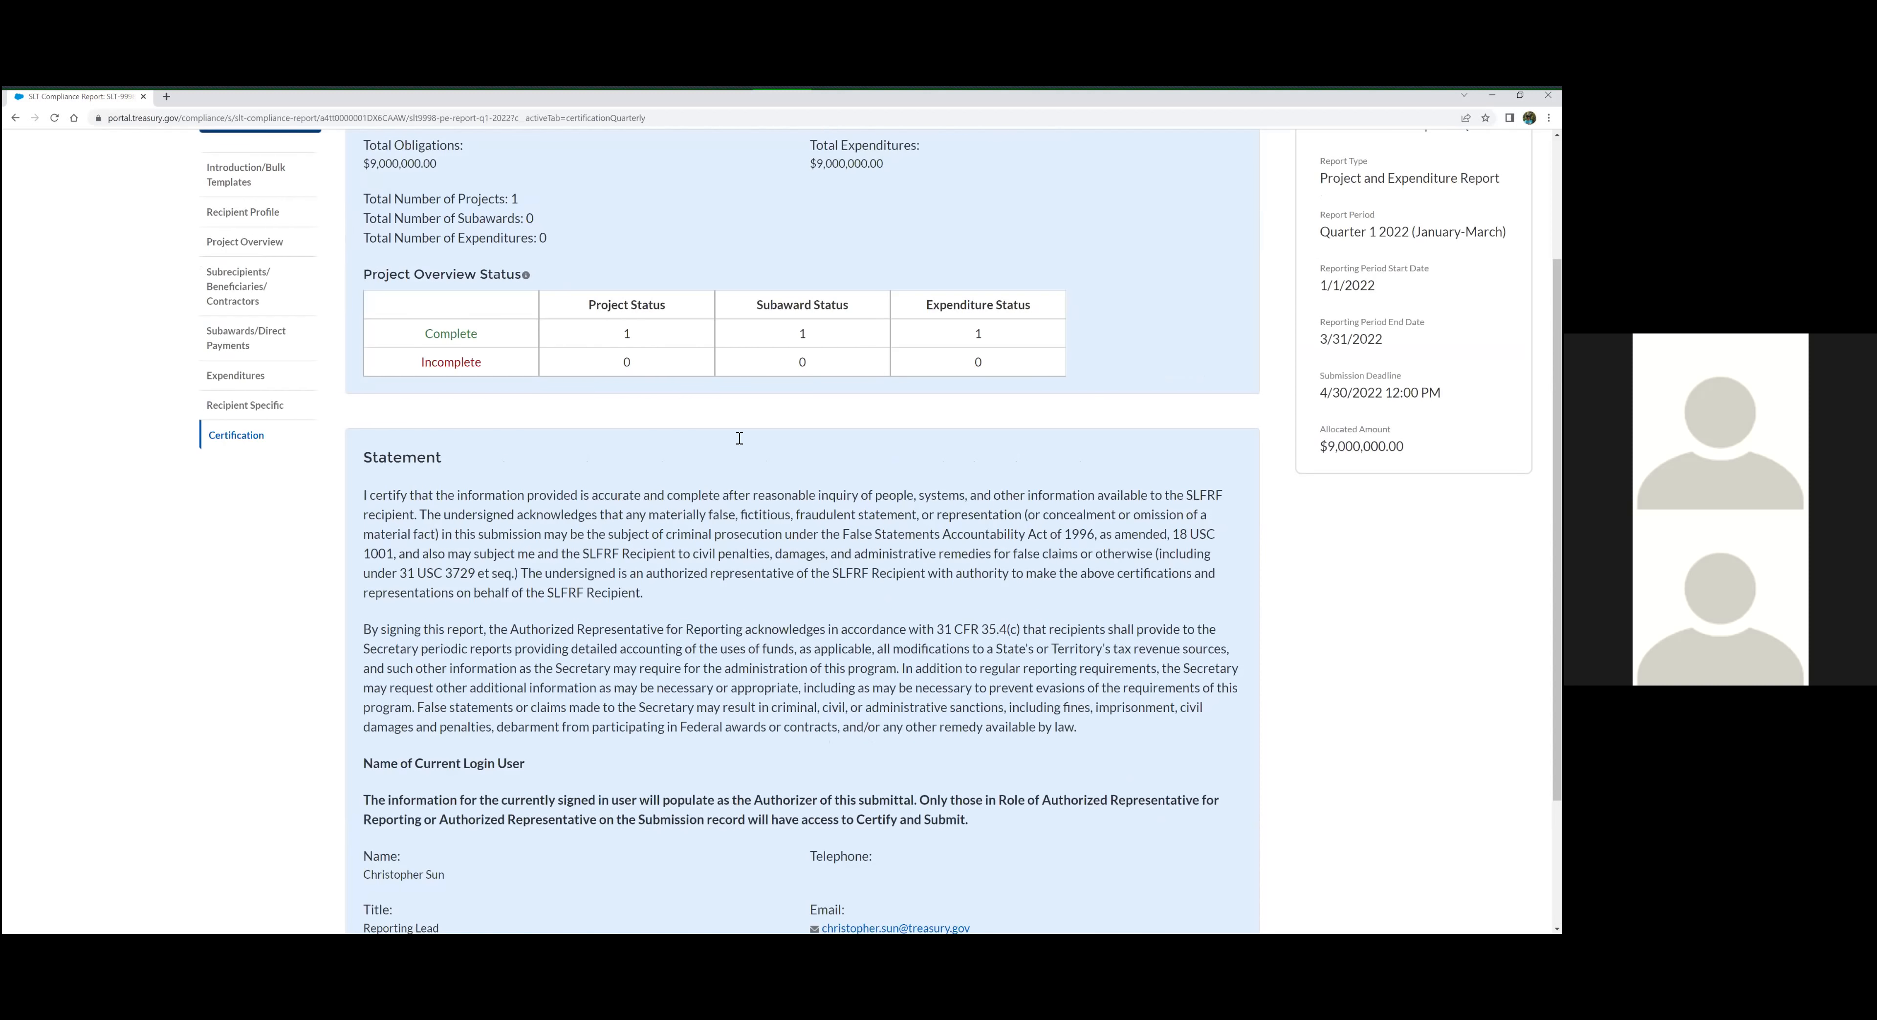
scroll(737, 437, "down", 2)
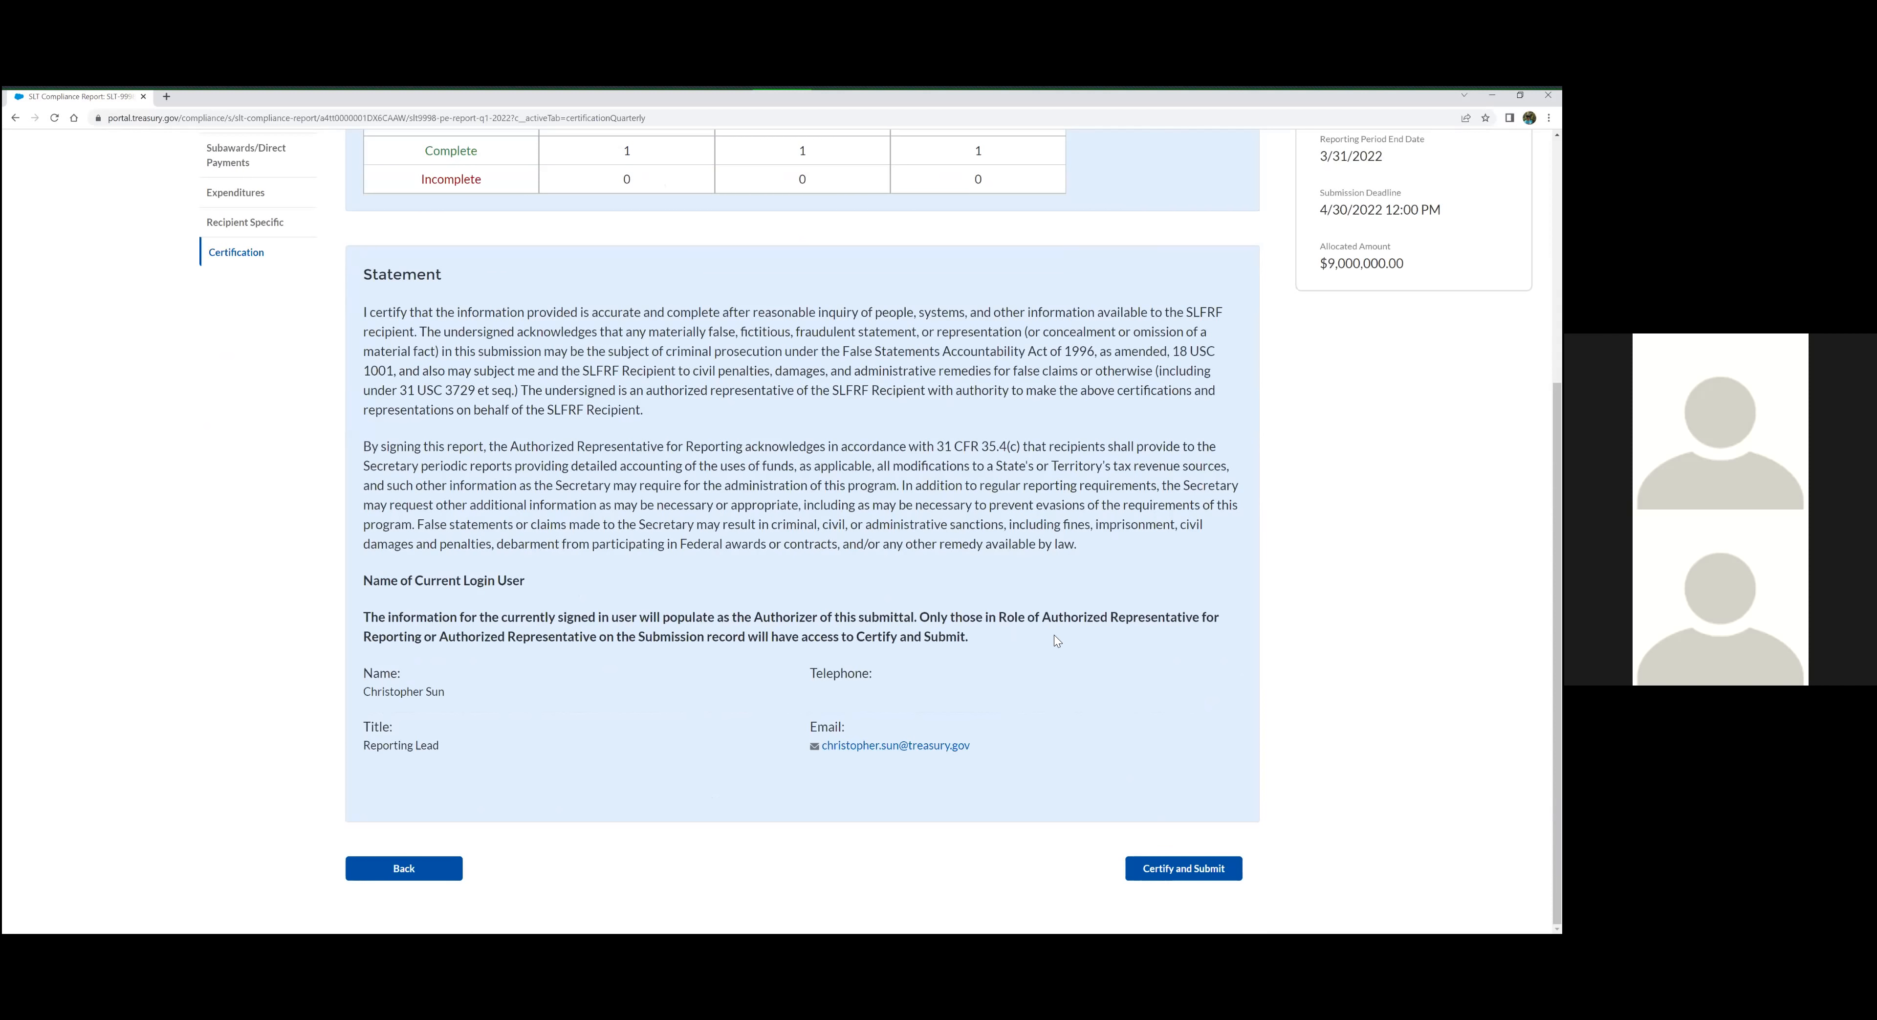
left_click(1204, 869)
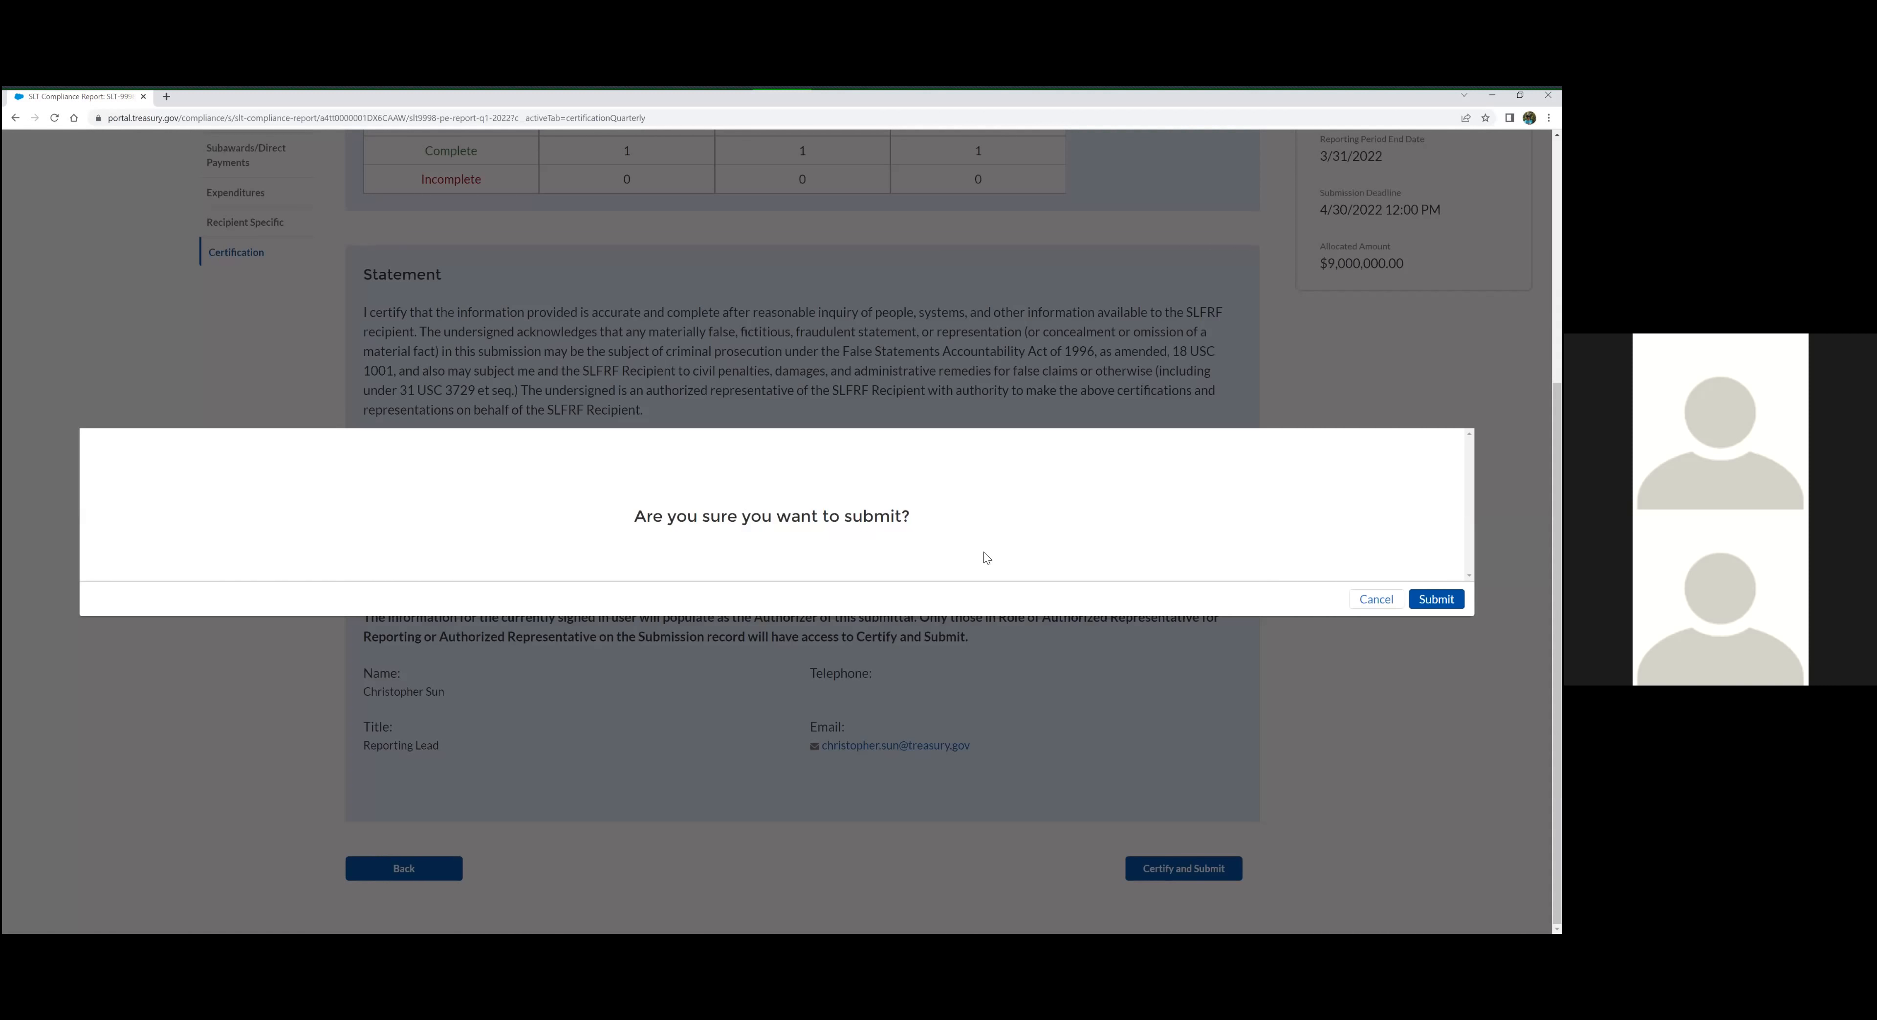
left_click(1436, 599)
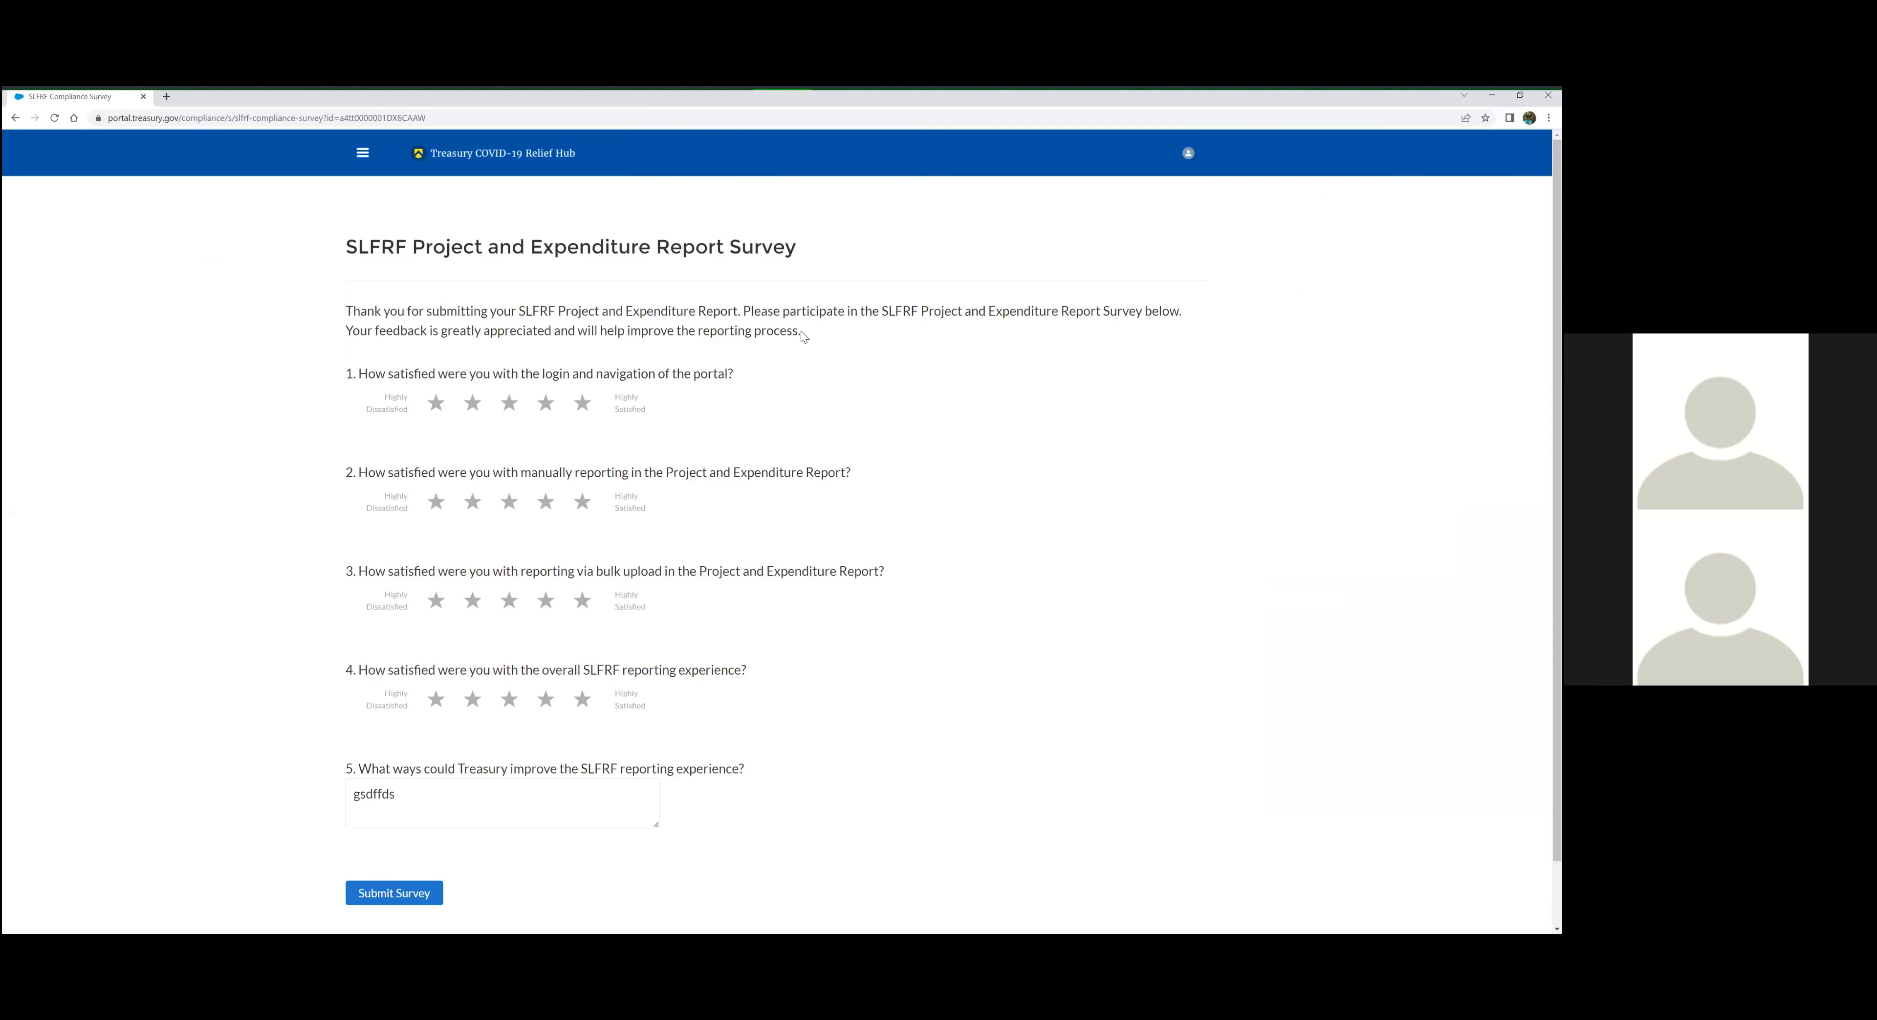
Look through the SLFRF Project and Expenditure Report Survey questions and leave the survey without submitting it
left_click(586, 412)
left_click(583, 415)
scroll(570, 697, "down", 1)
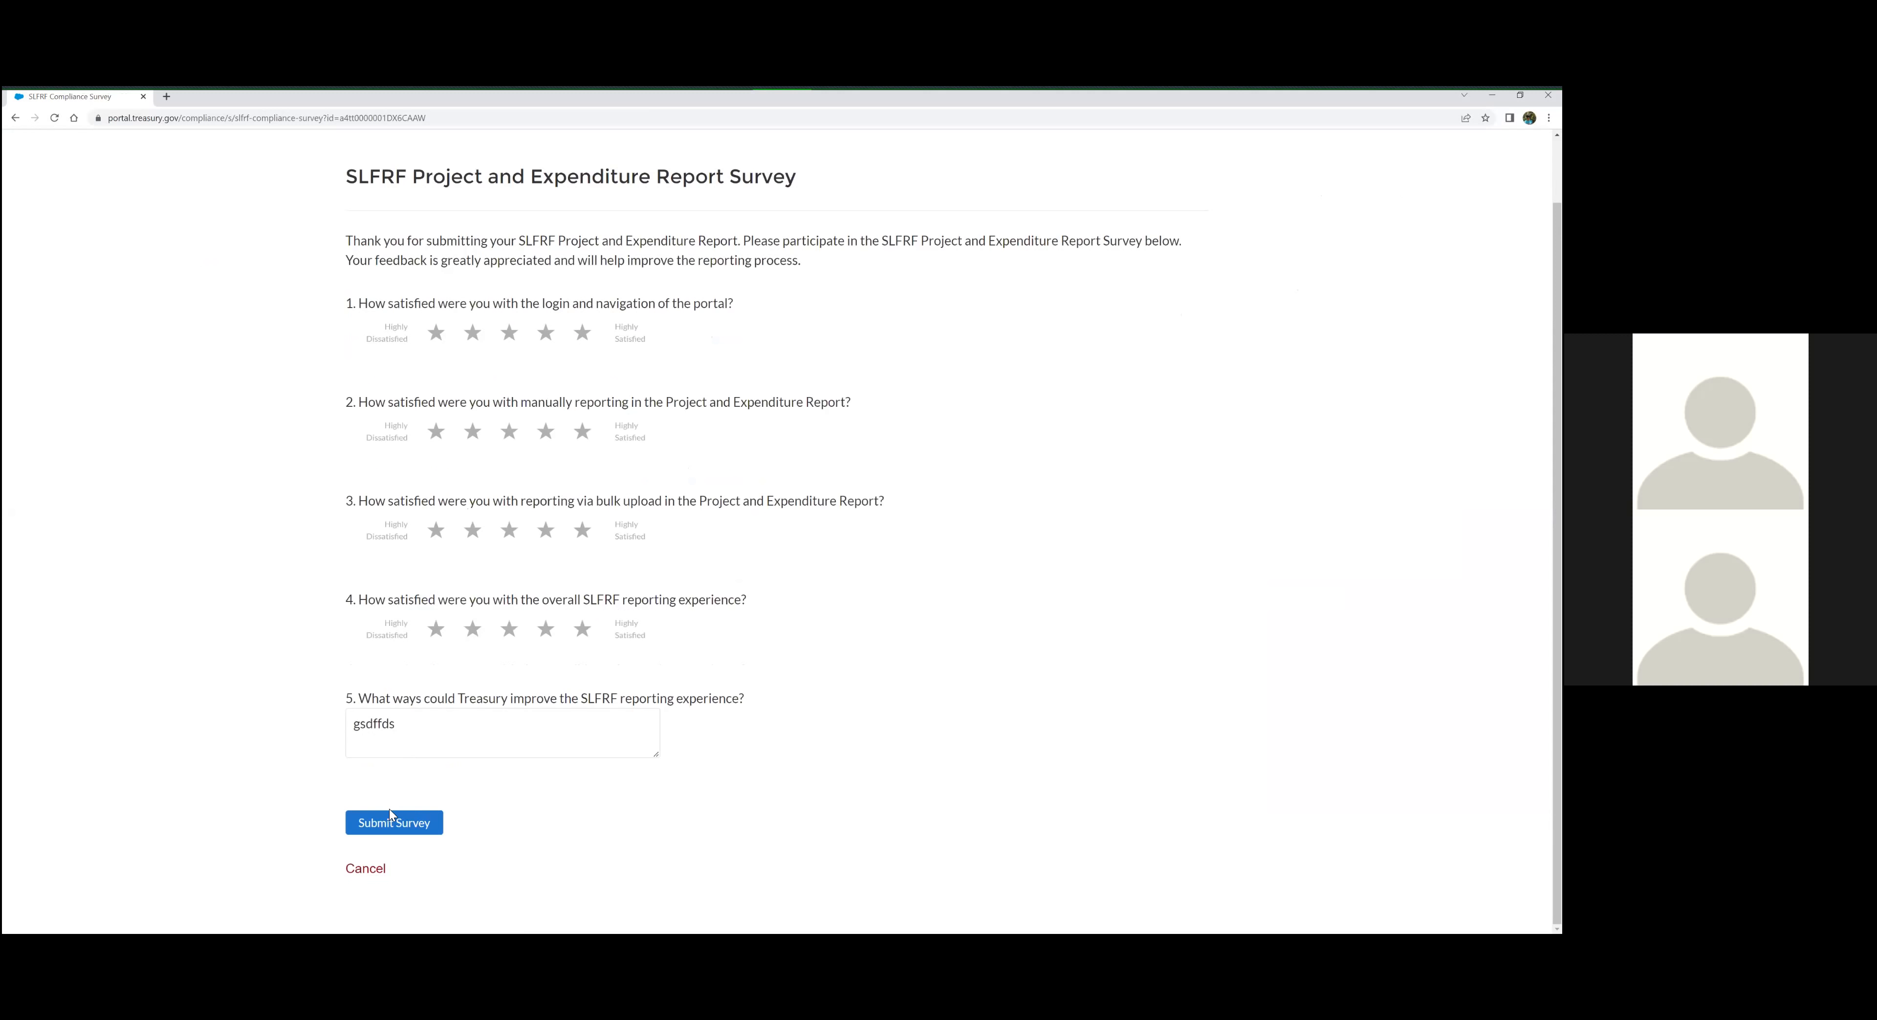
left_click(456, 730)
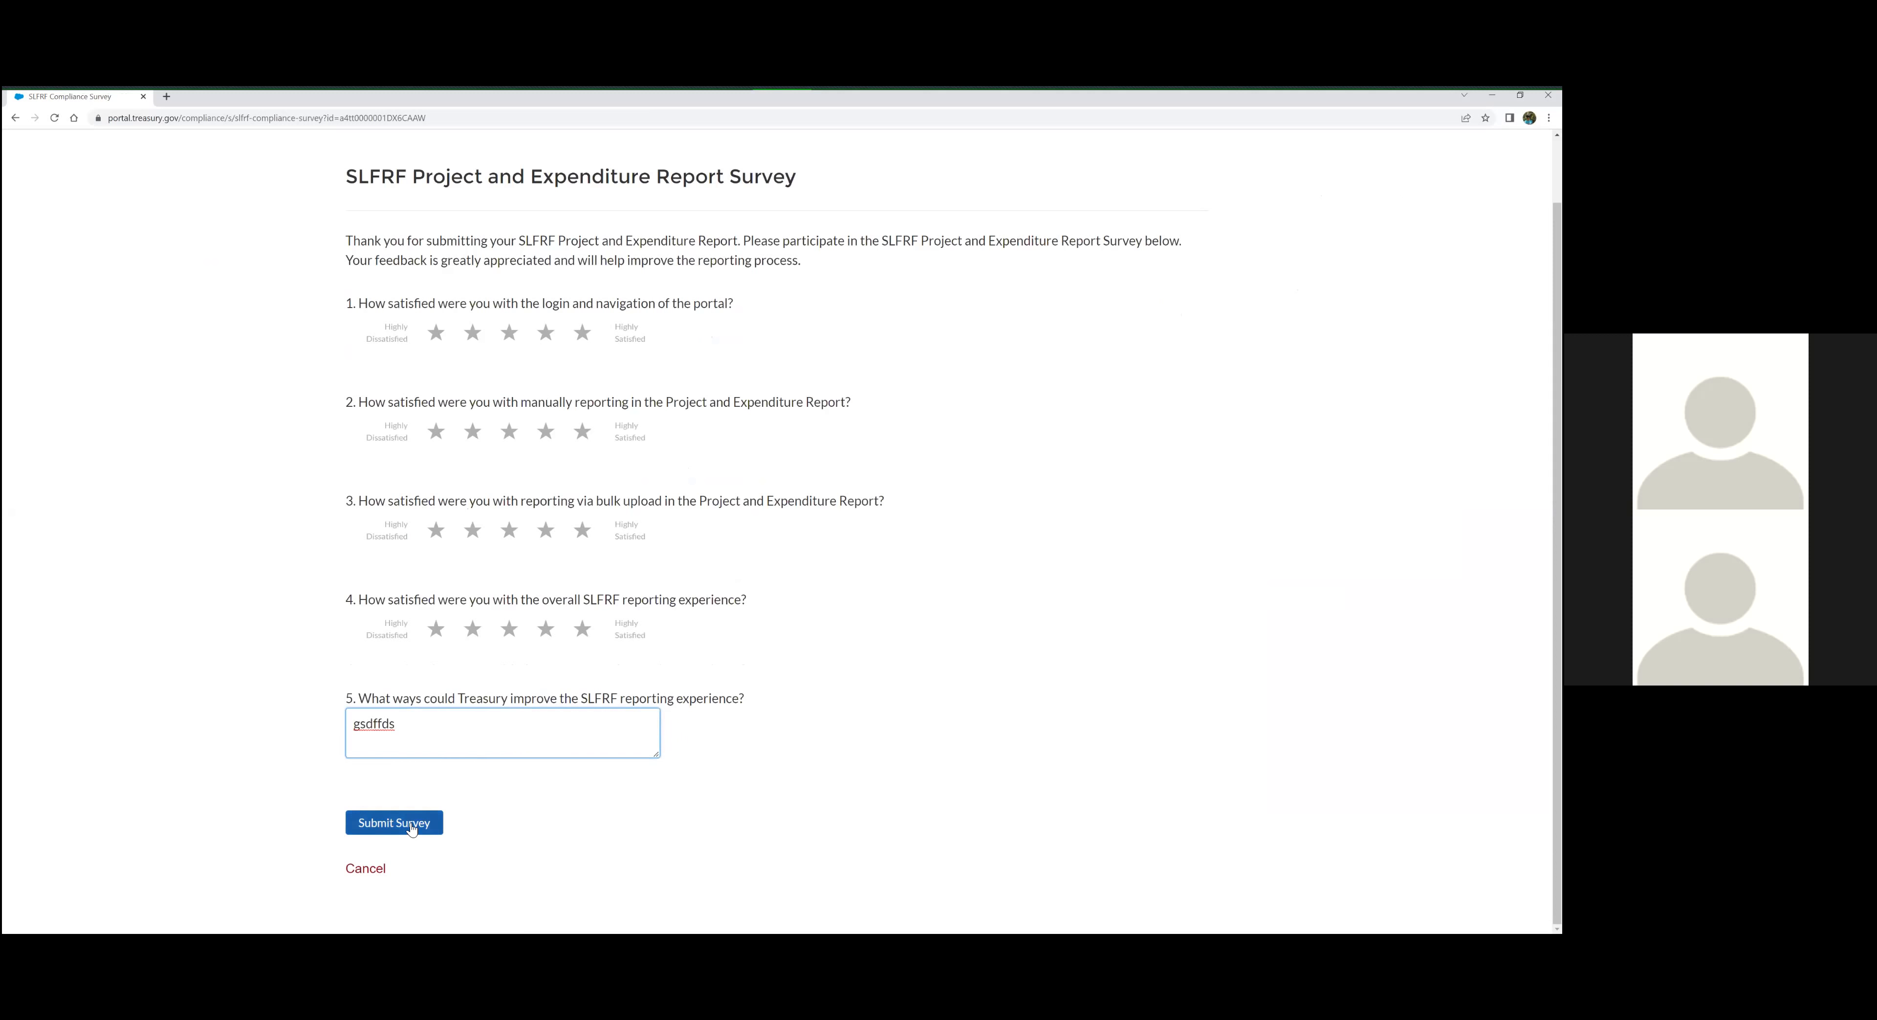
left_click(368, 874)
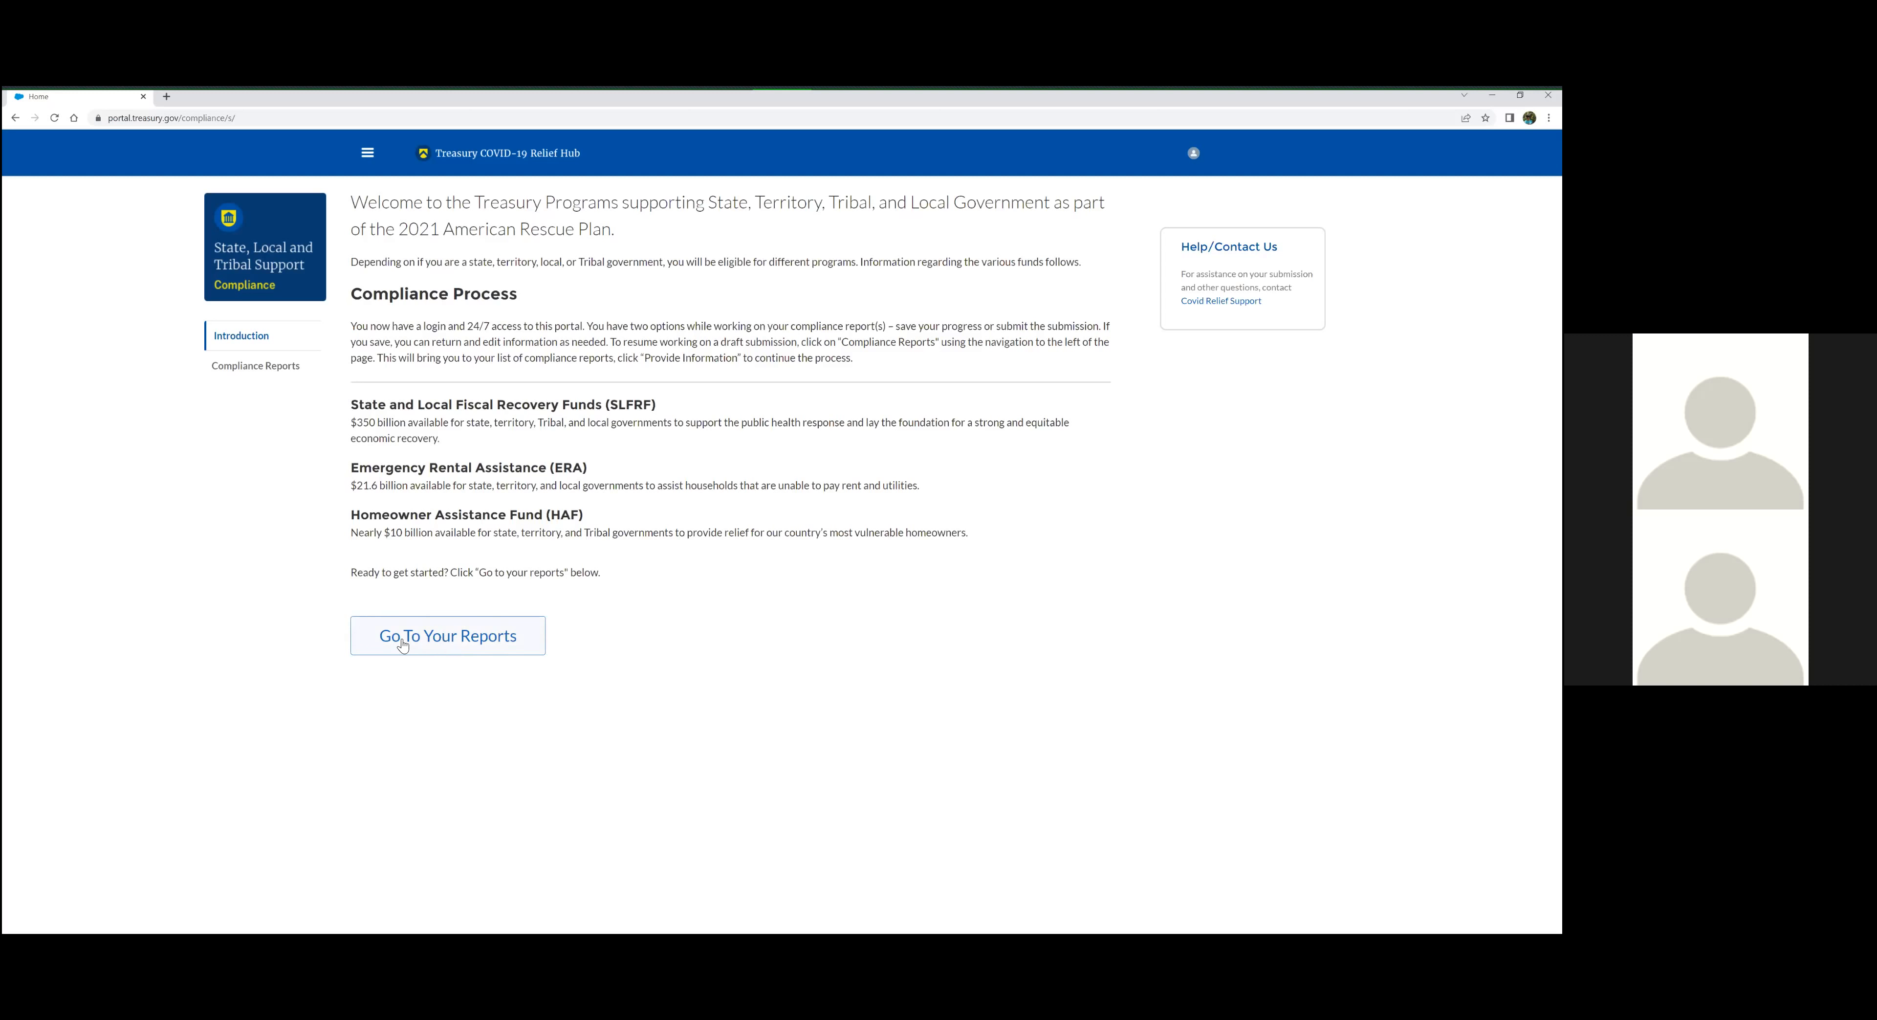
Go to the compliance reports list and locate the SLT-9998 - P&E Report - Q1 2022 entry and its status
left_click(438, 645)
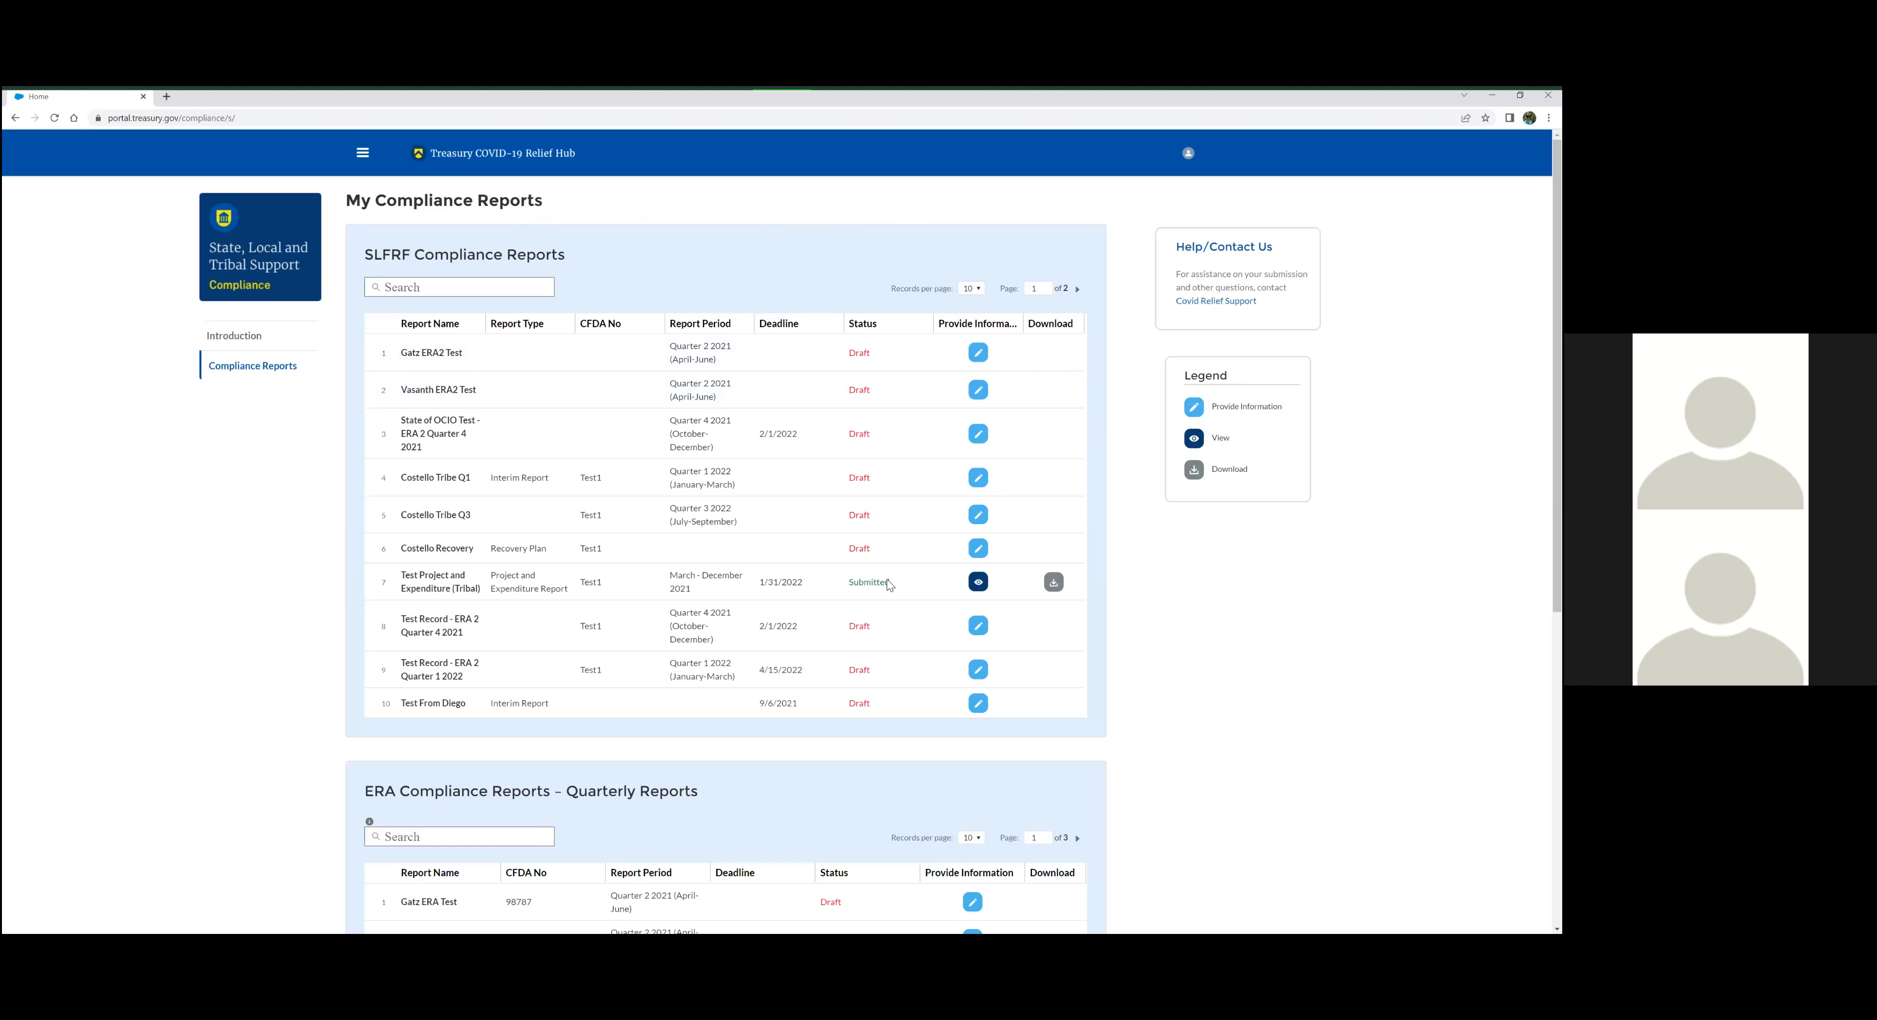
scroll(889, 585, "down", 3)
scroll(393, 690, "down", 2)
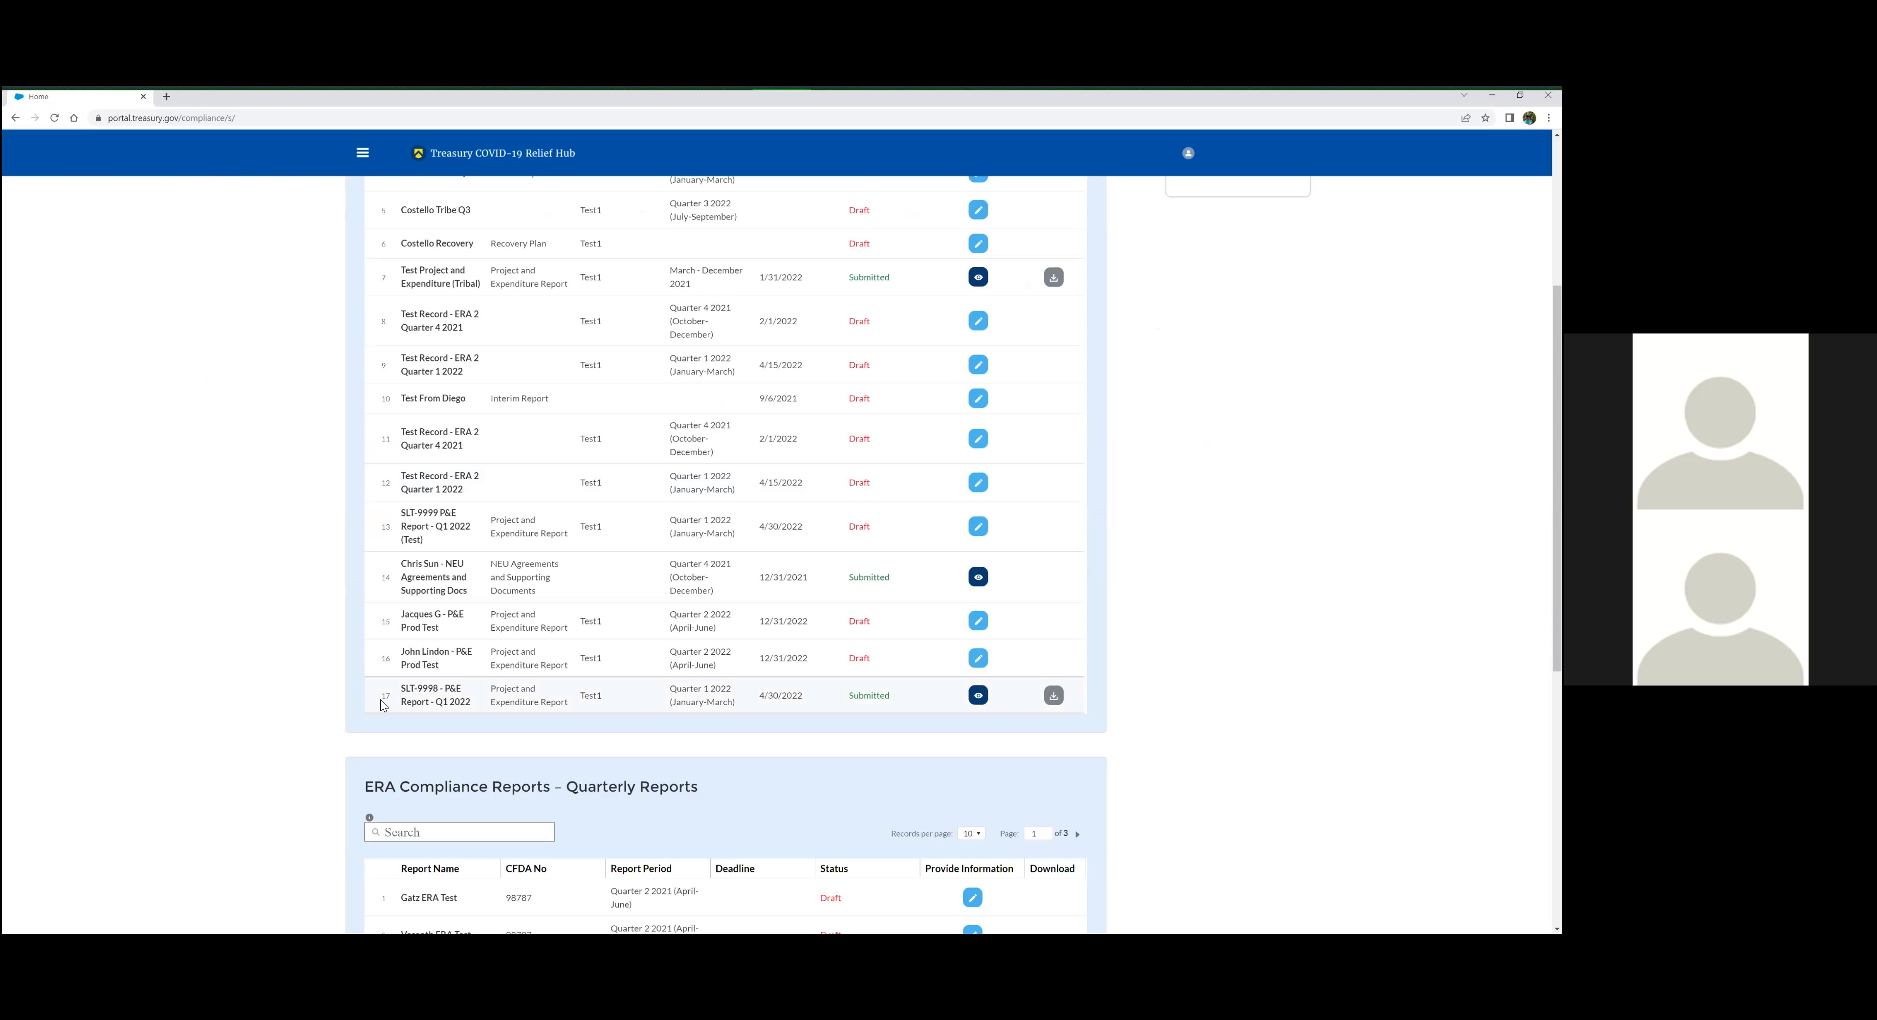
left_click_drag(407, 691, 895, 700)
left_click(872, 698)
Open the submitted SLT-9998 - P&E Report - Q1 2022 and unsubmit it, confirming the unsubmission
left_click(978, 696)
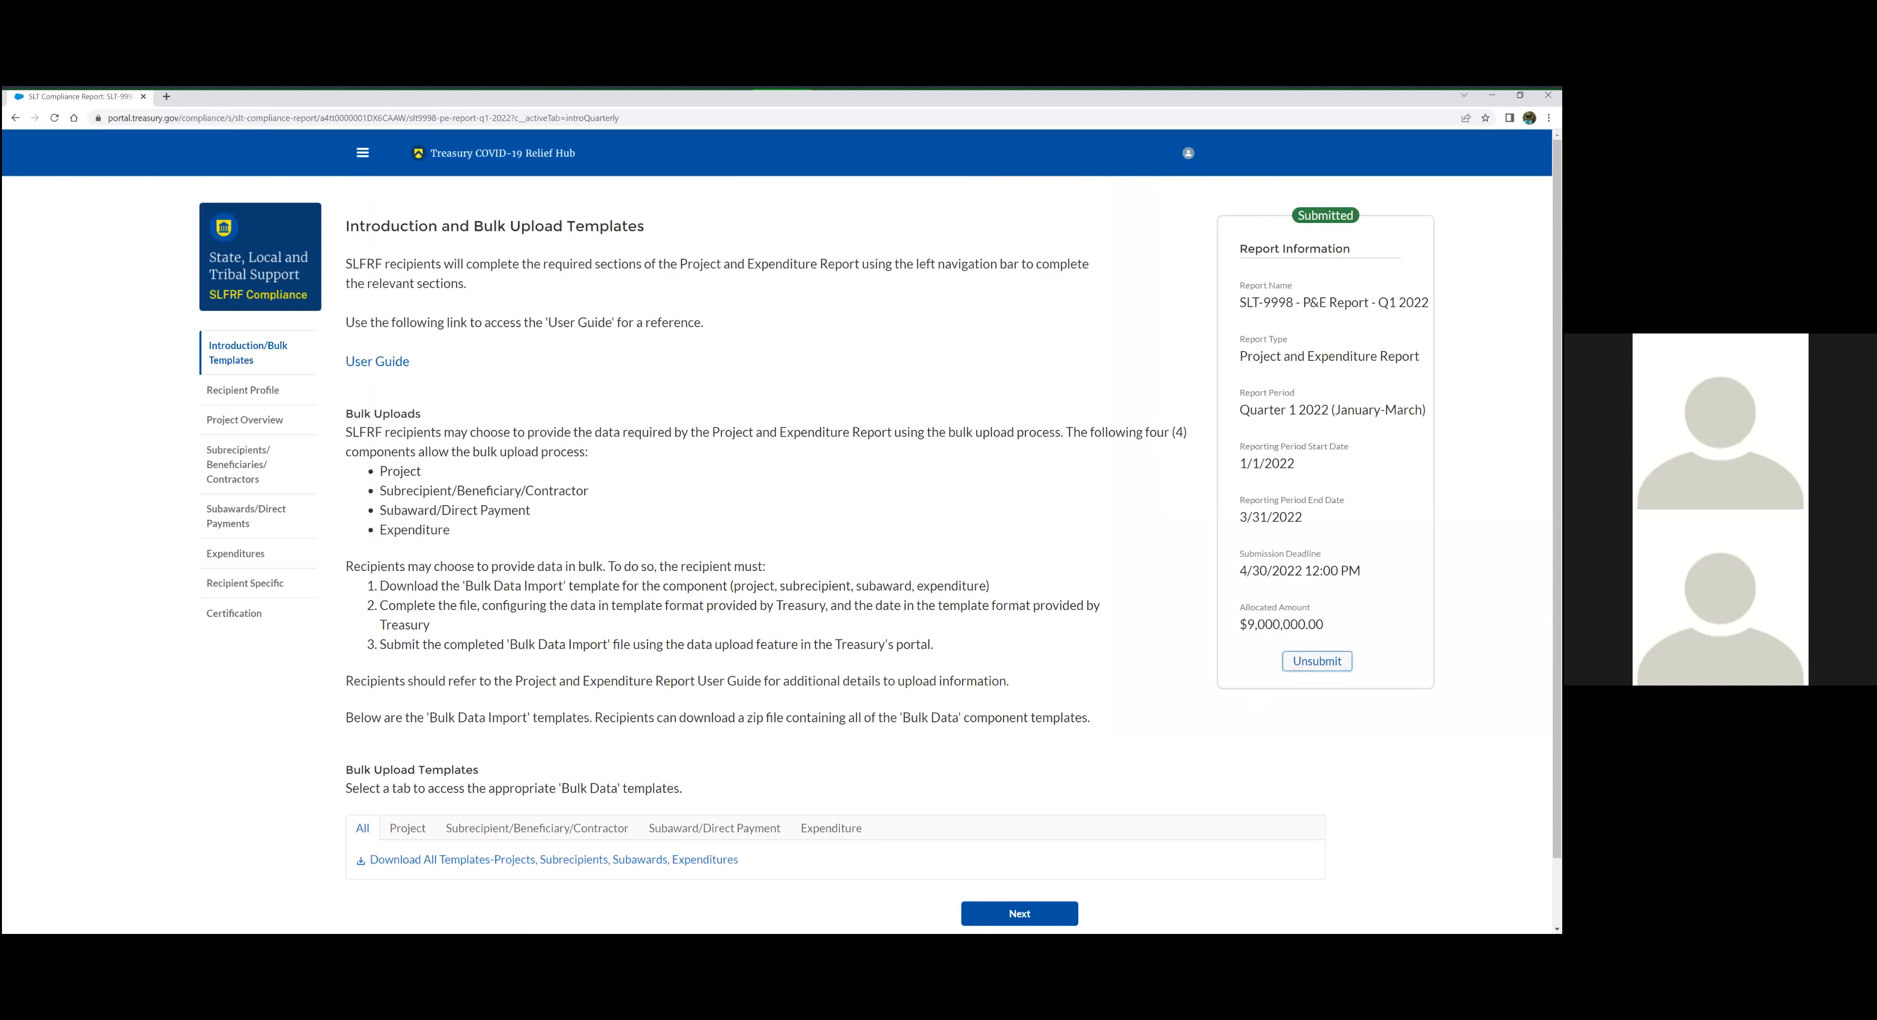
left_click(1317, 660)
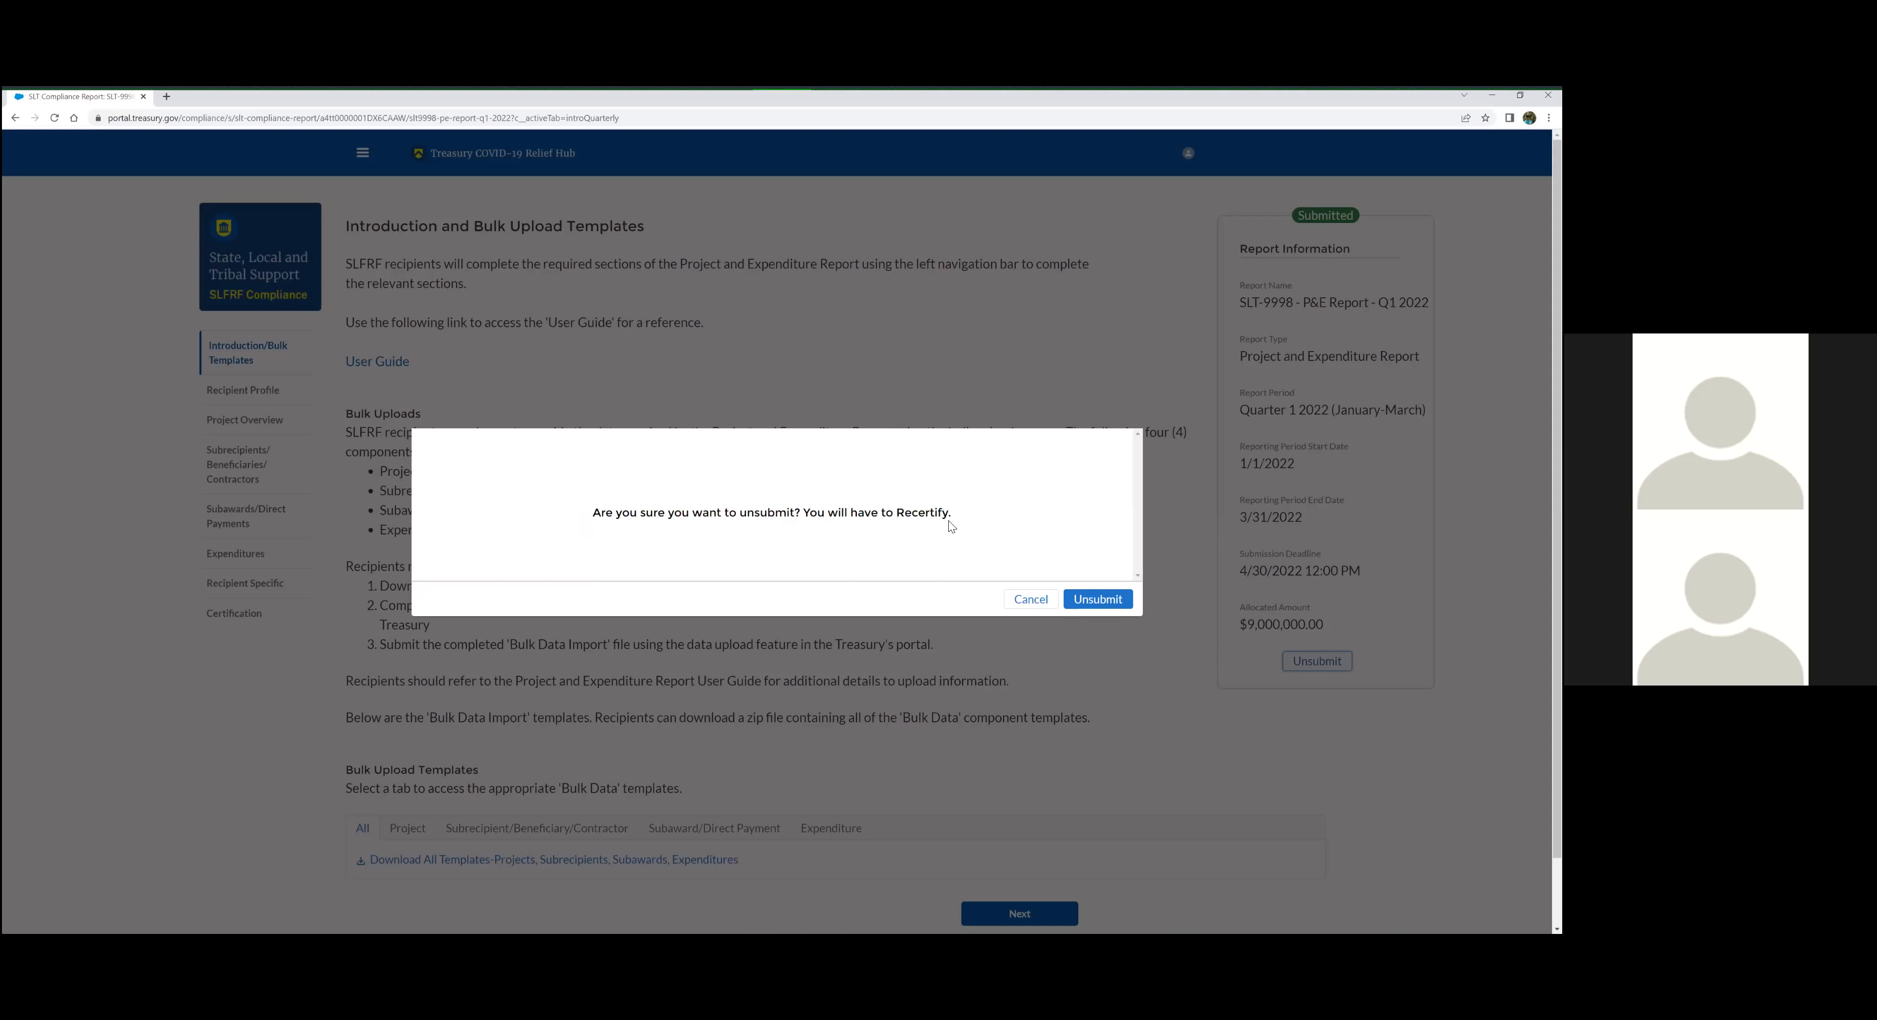
left_click(1097, 599)
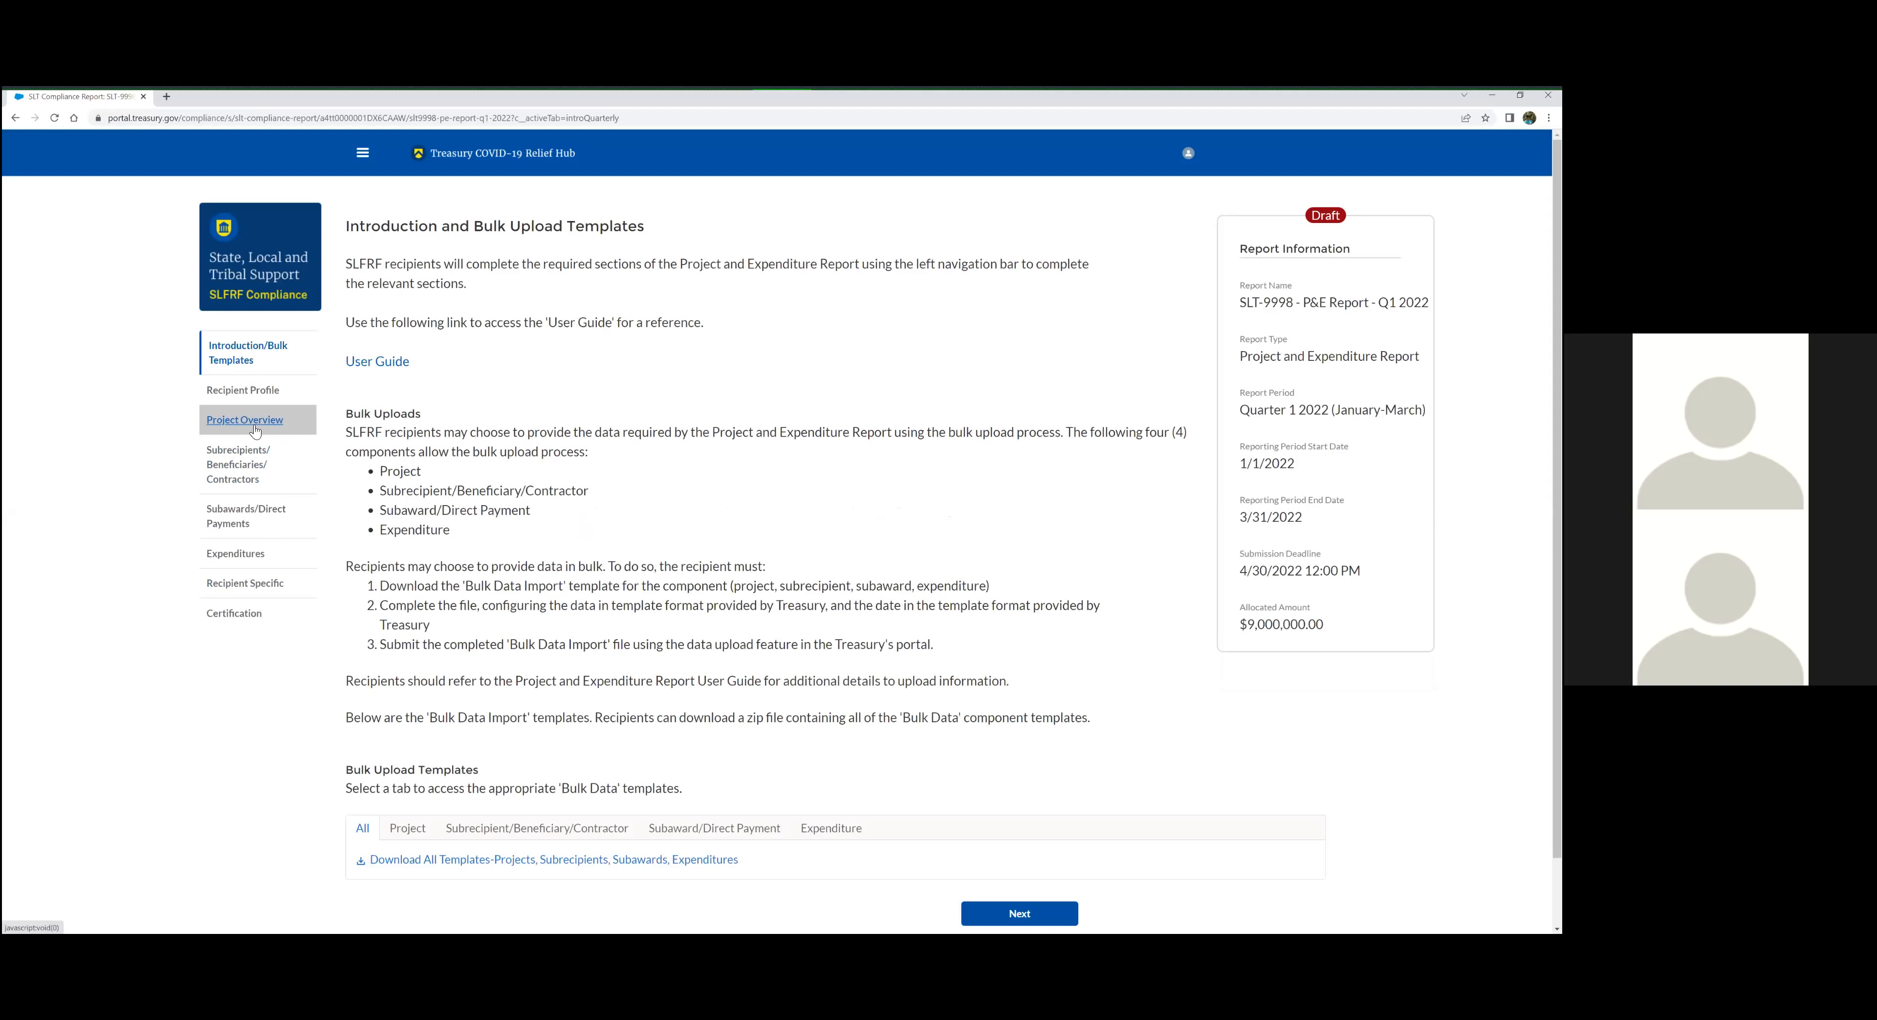
Edit Test Project Government Services in Project Overview, setting Total Cumulative Expenditures to $8,000,000, and save the project
scroll(1211, 772, "down", 3)
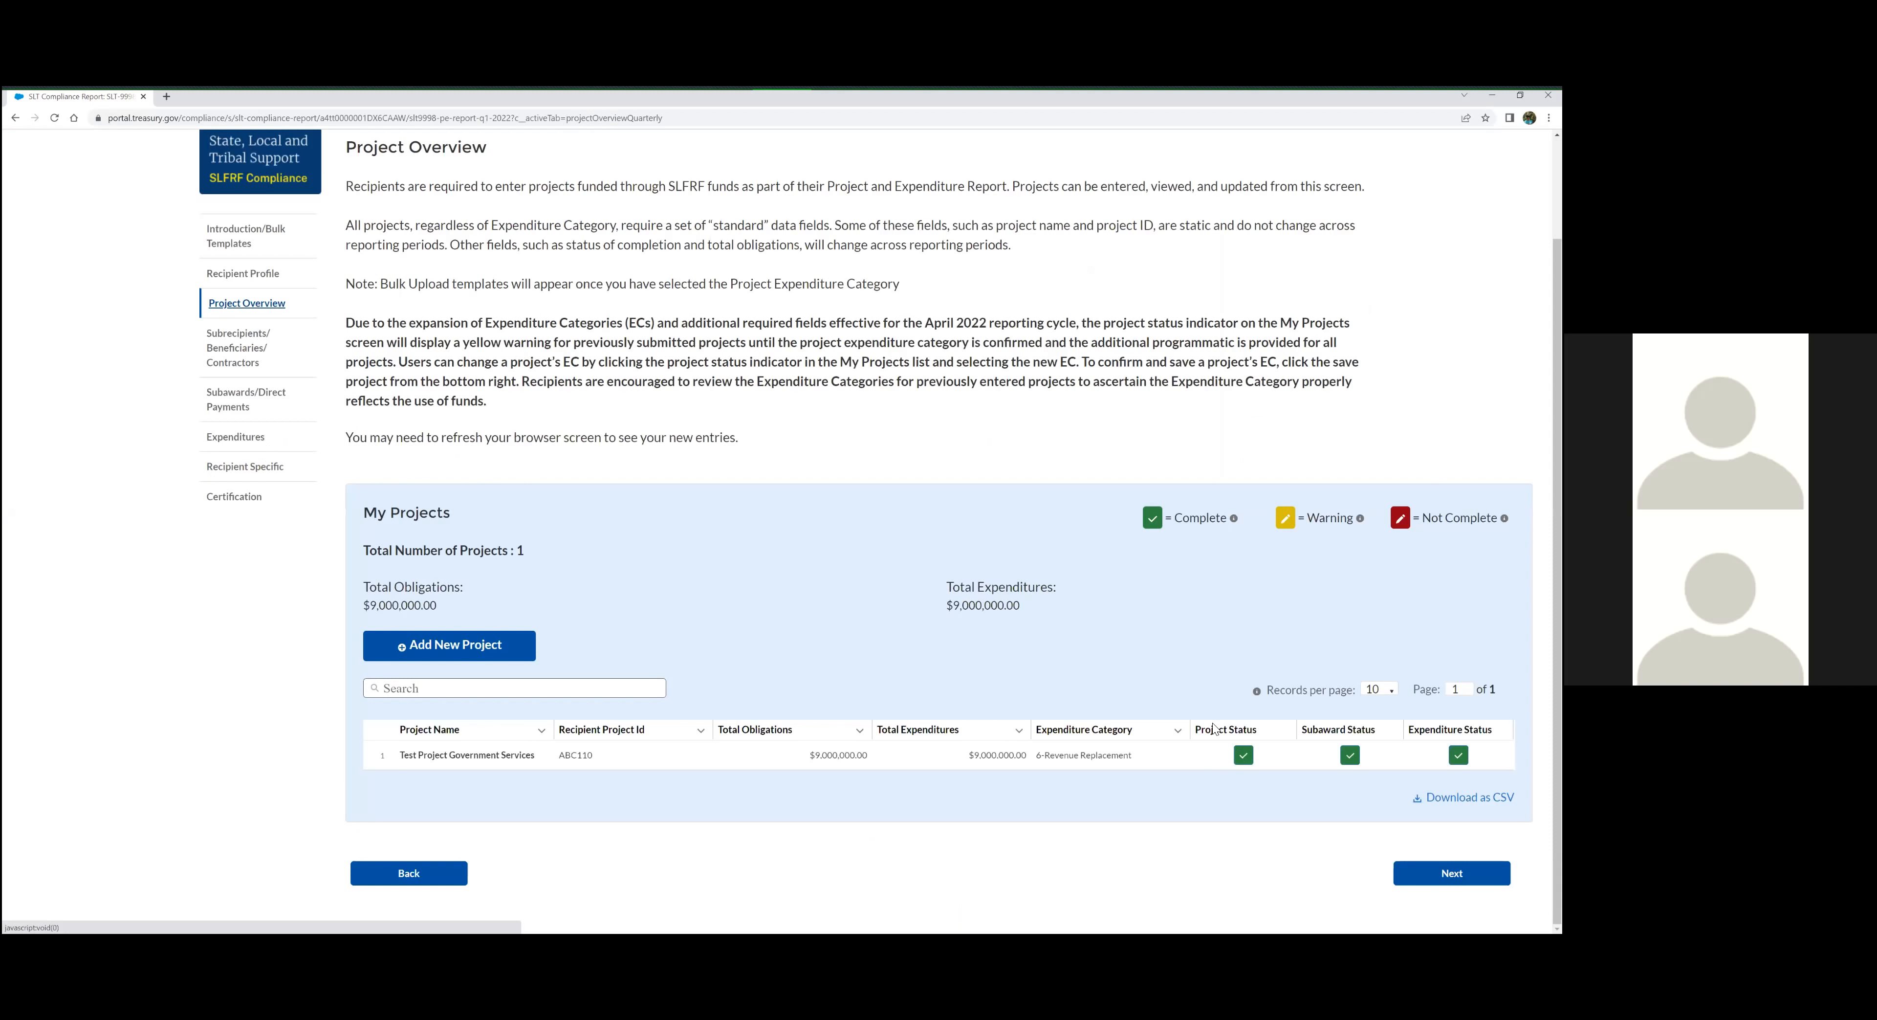
left_click(466, 756)
left_click(545, 562)
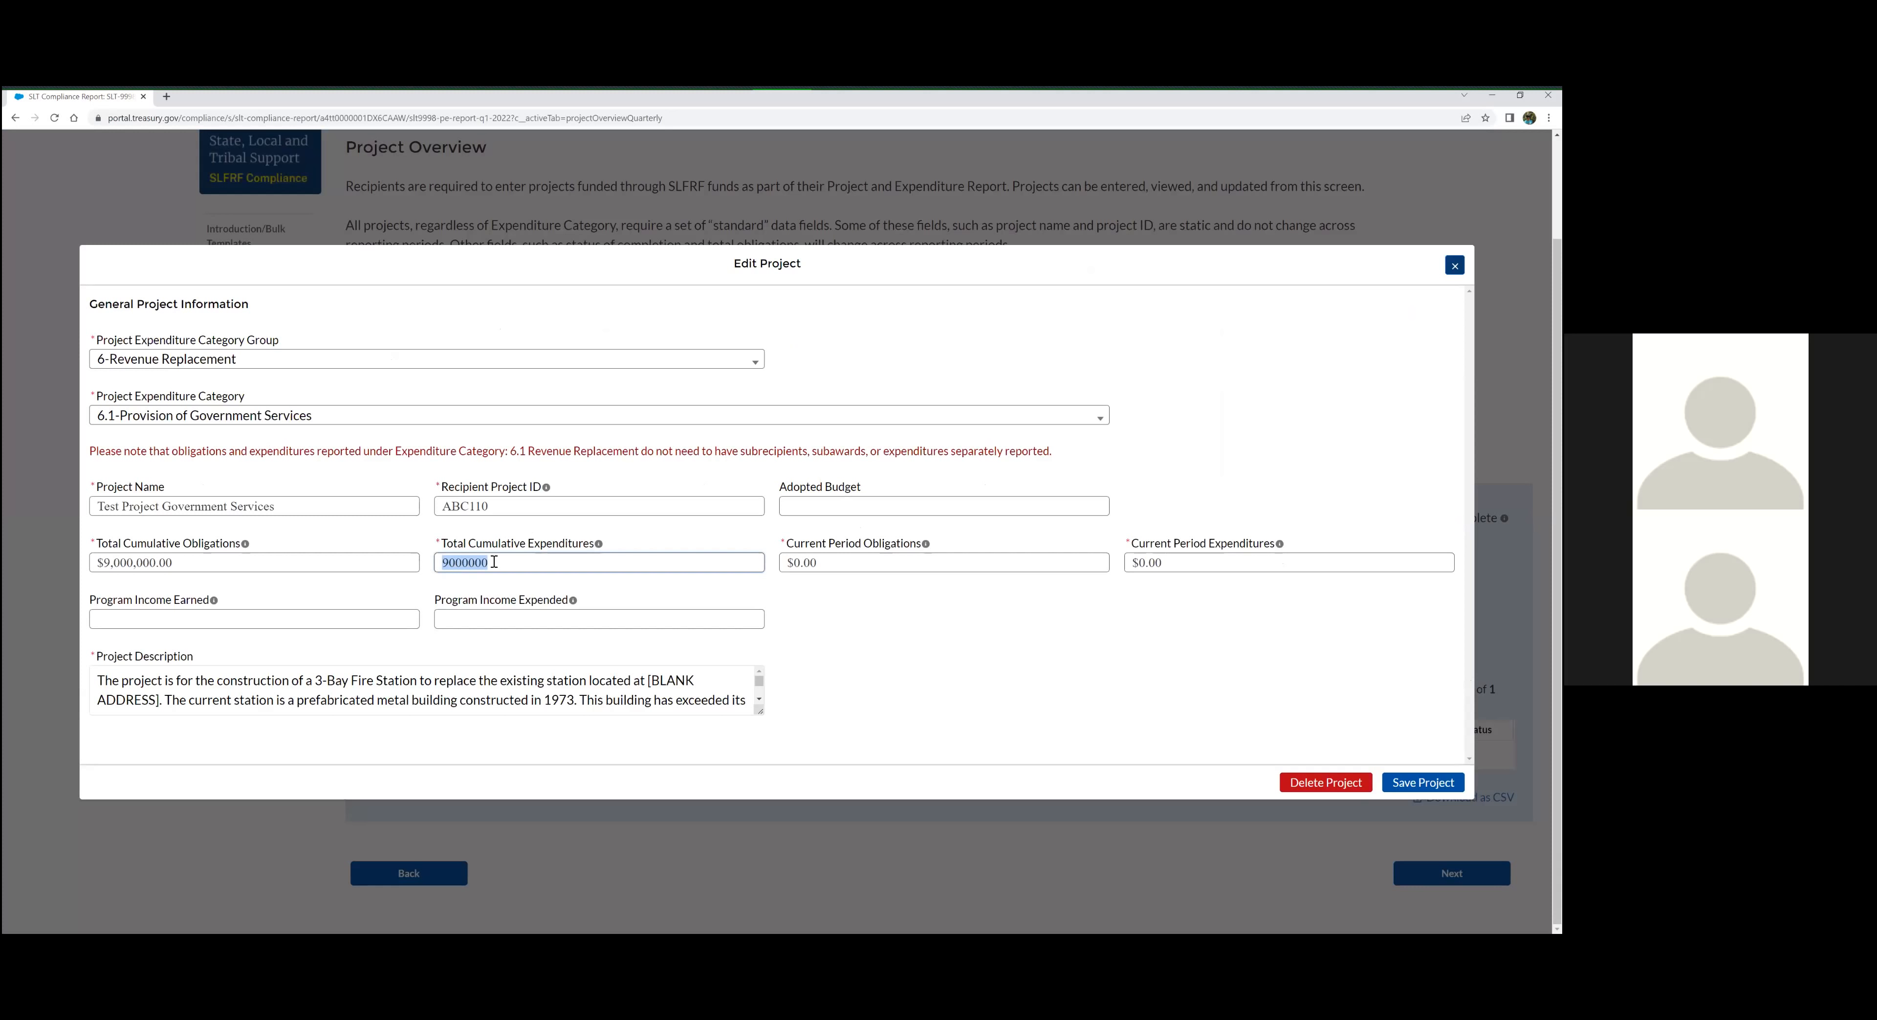
left_click(448, 562)
key("BackSpace")
type("8")
left_click(957, 635)
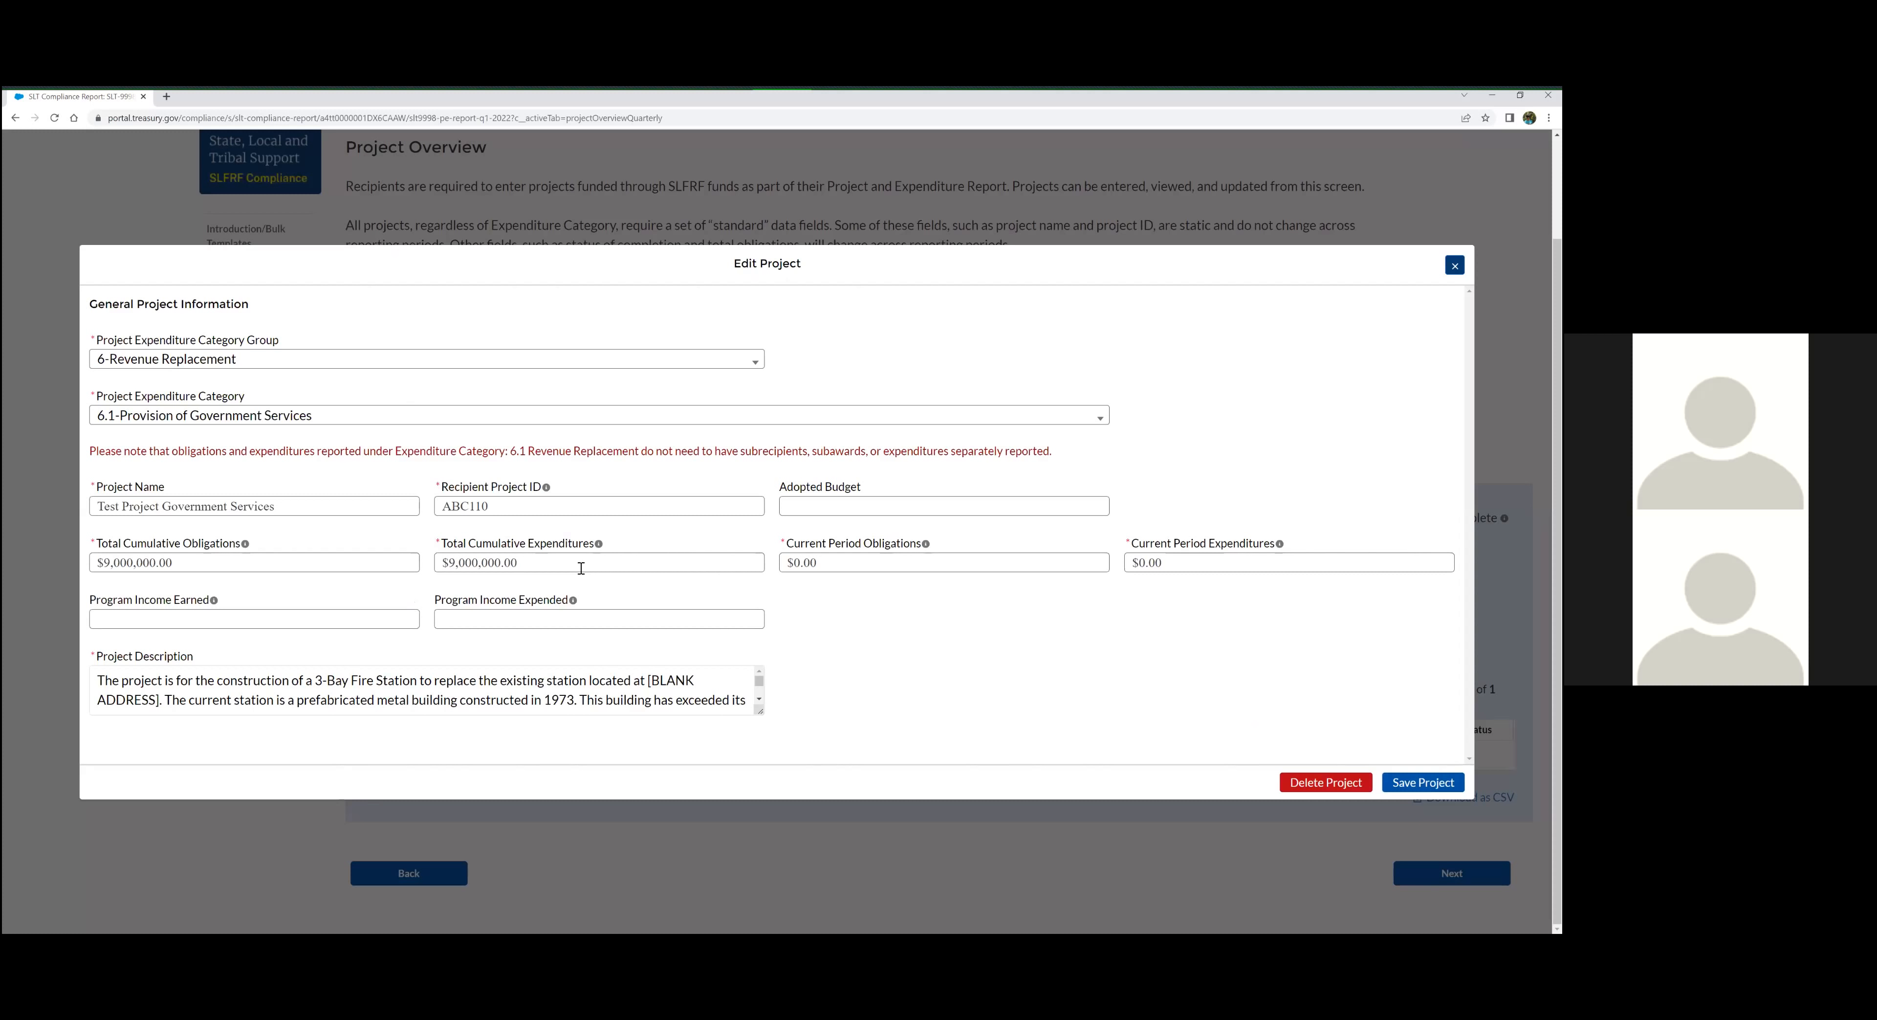
left_click(531, 569)
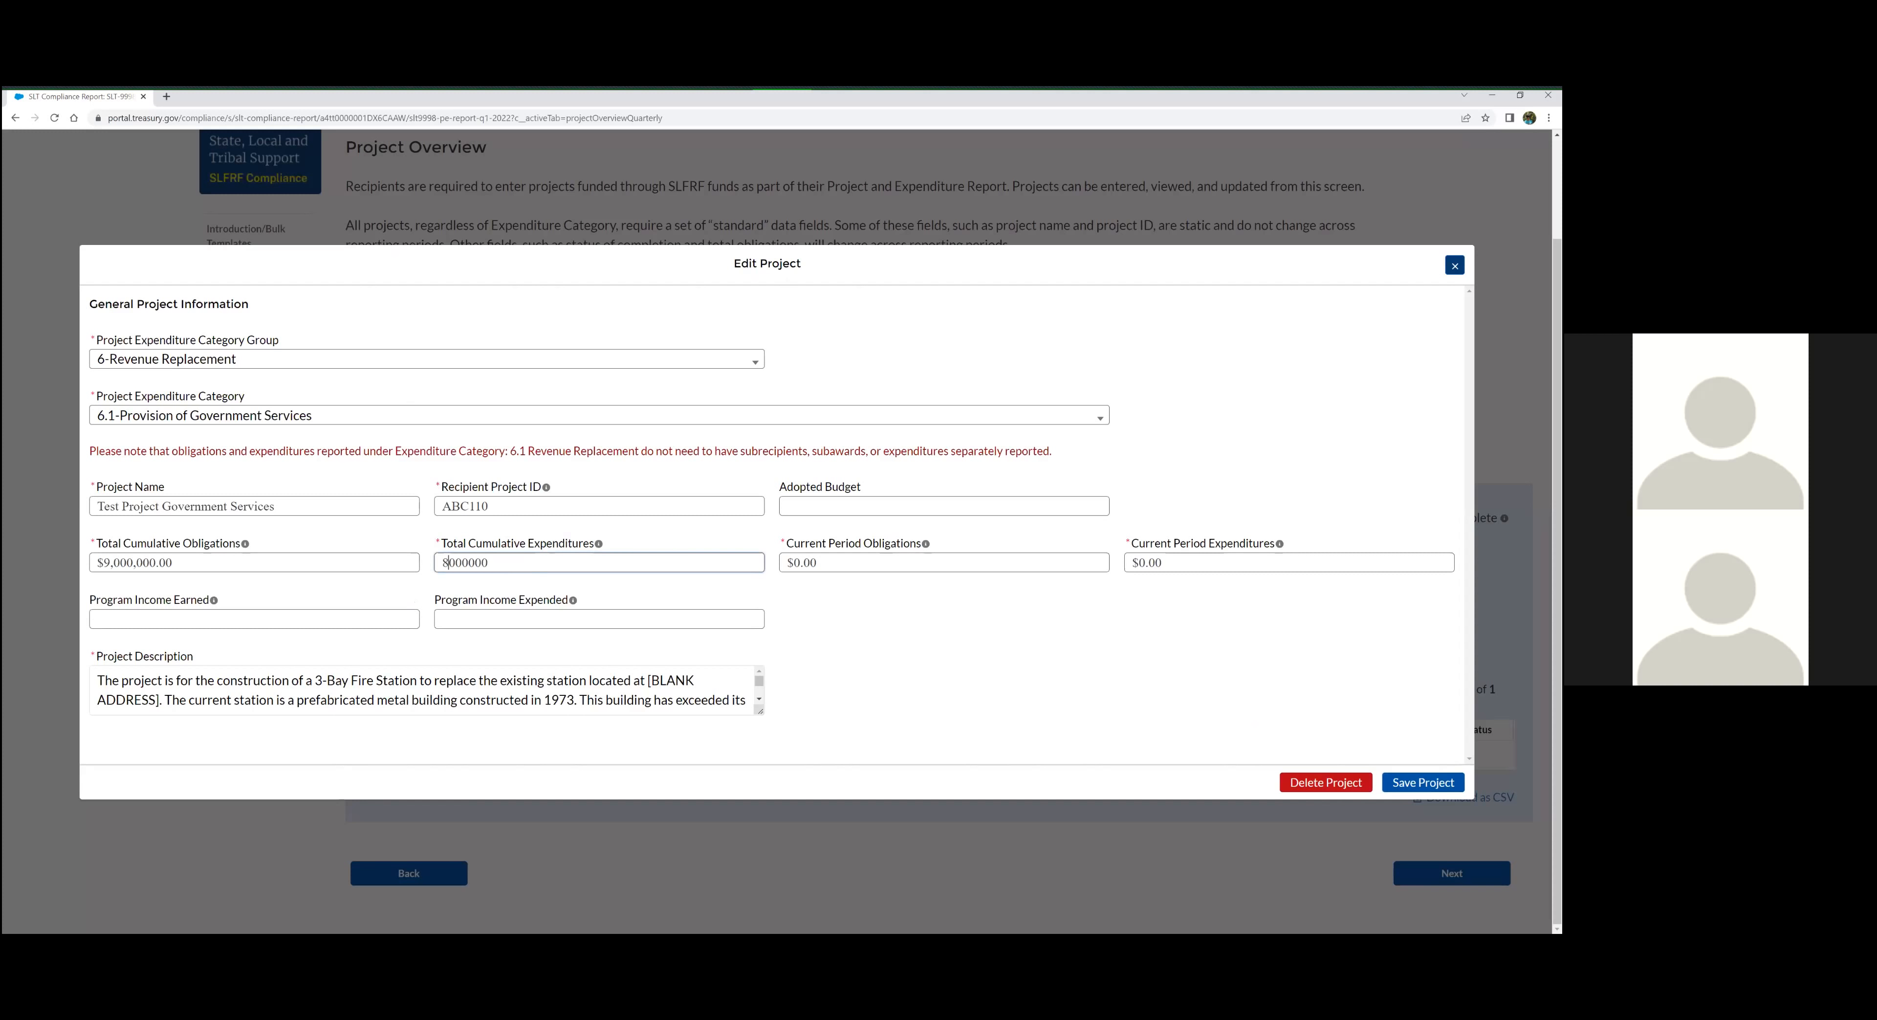
left_click(1423, 782)
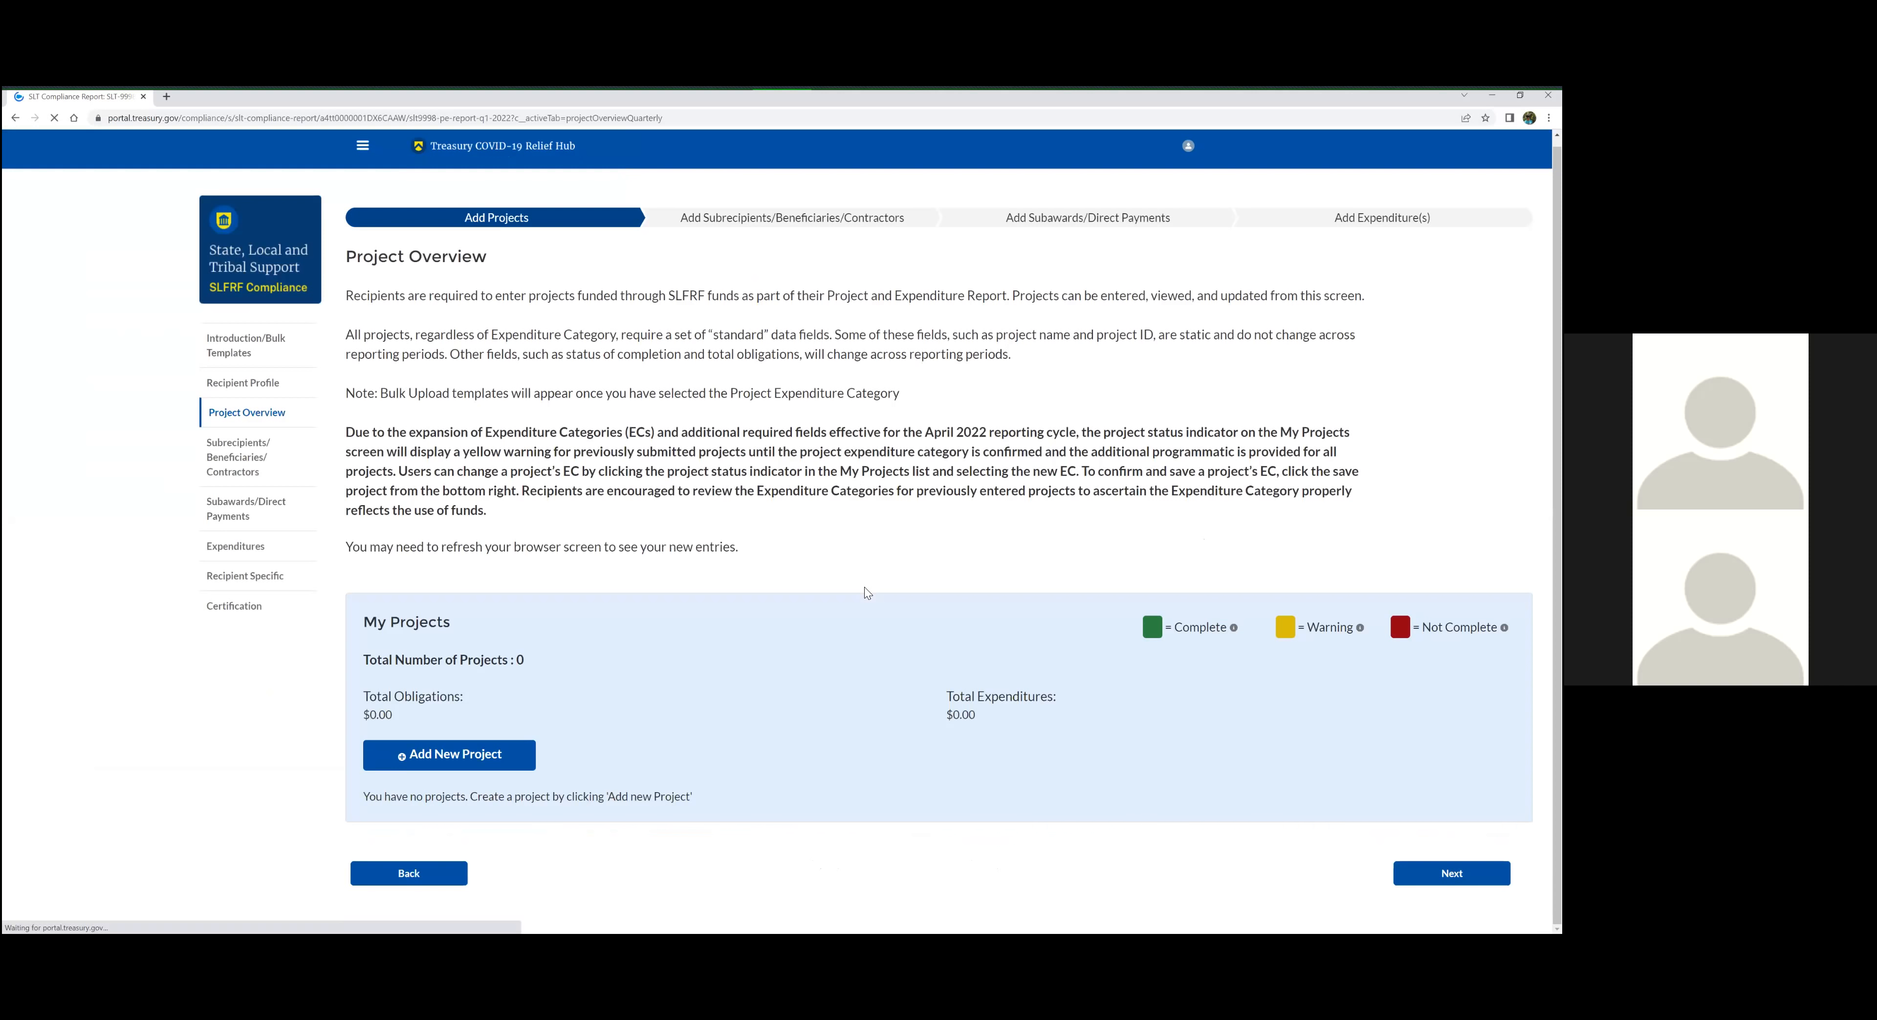
Certify and submit the edited report again from the Certification section, and cancel the feedback survey
scroll(862, 589, "down", 2)
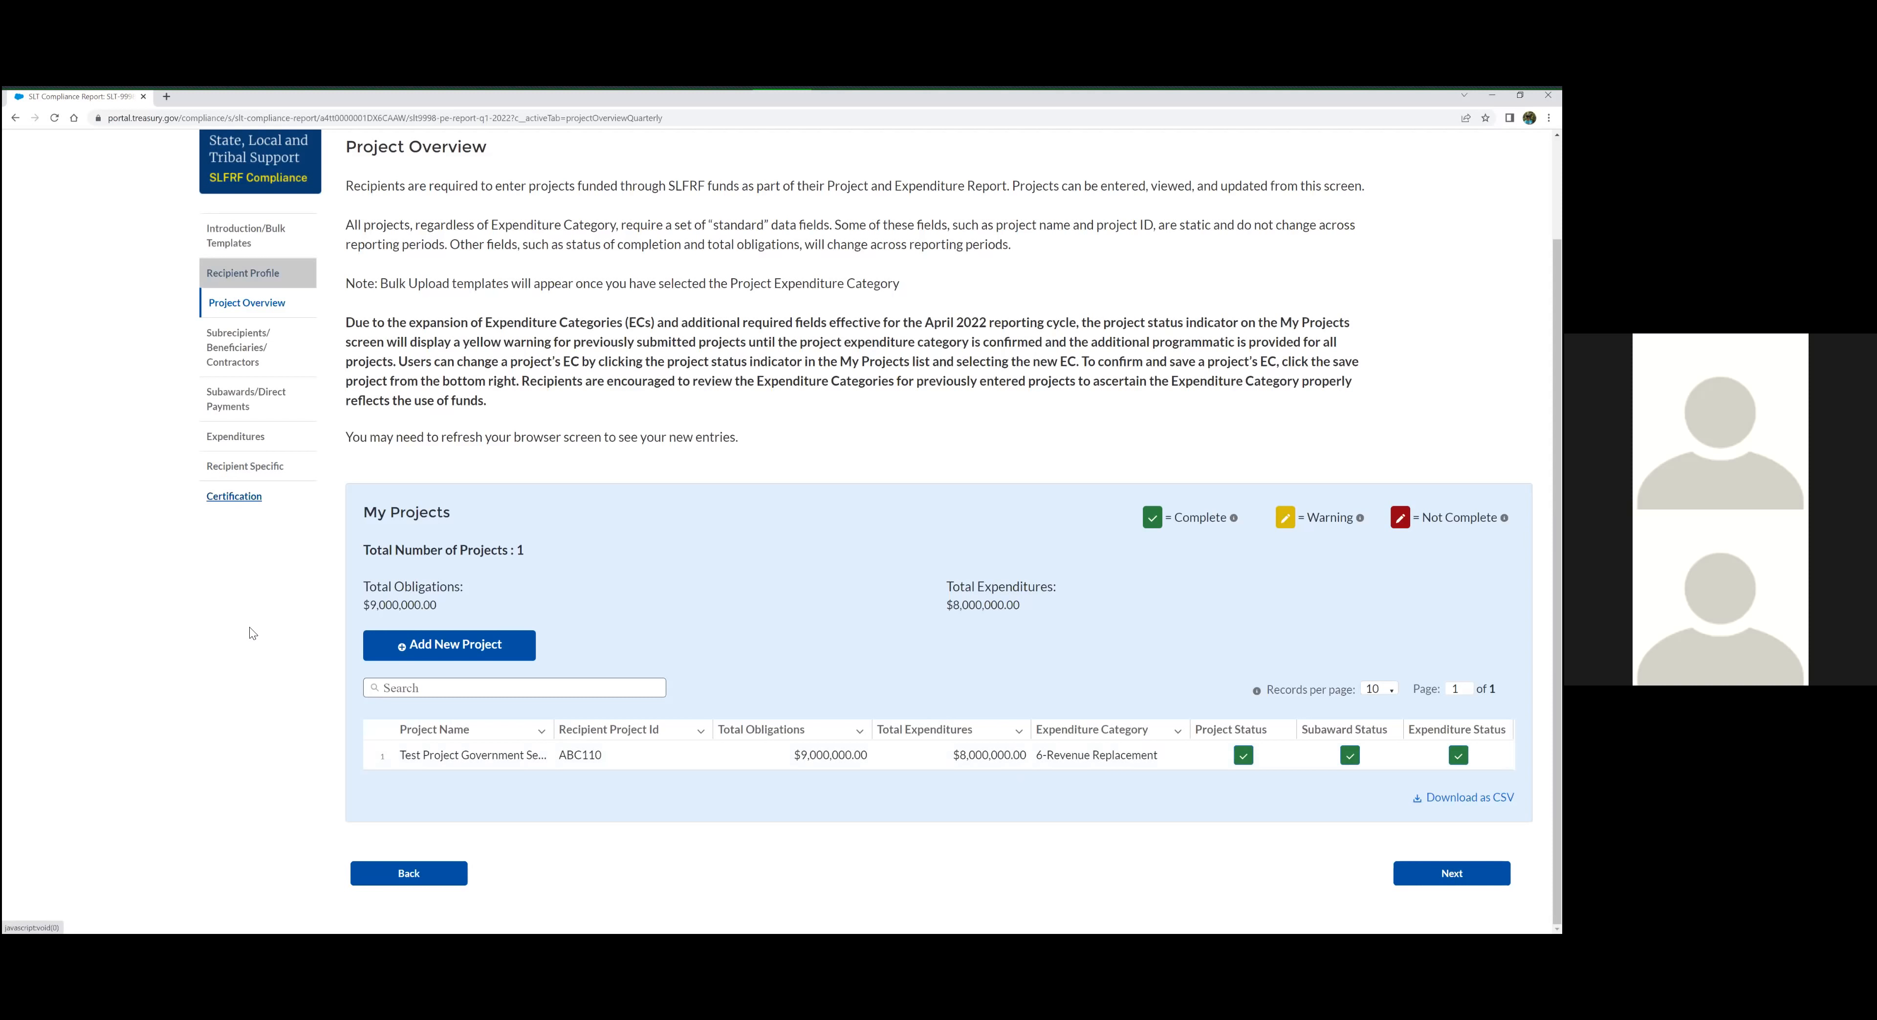
scroll(236, 619, "up", 2)
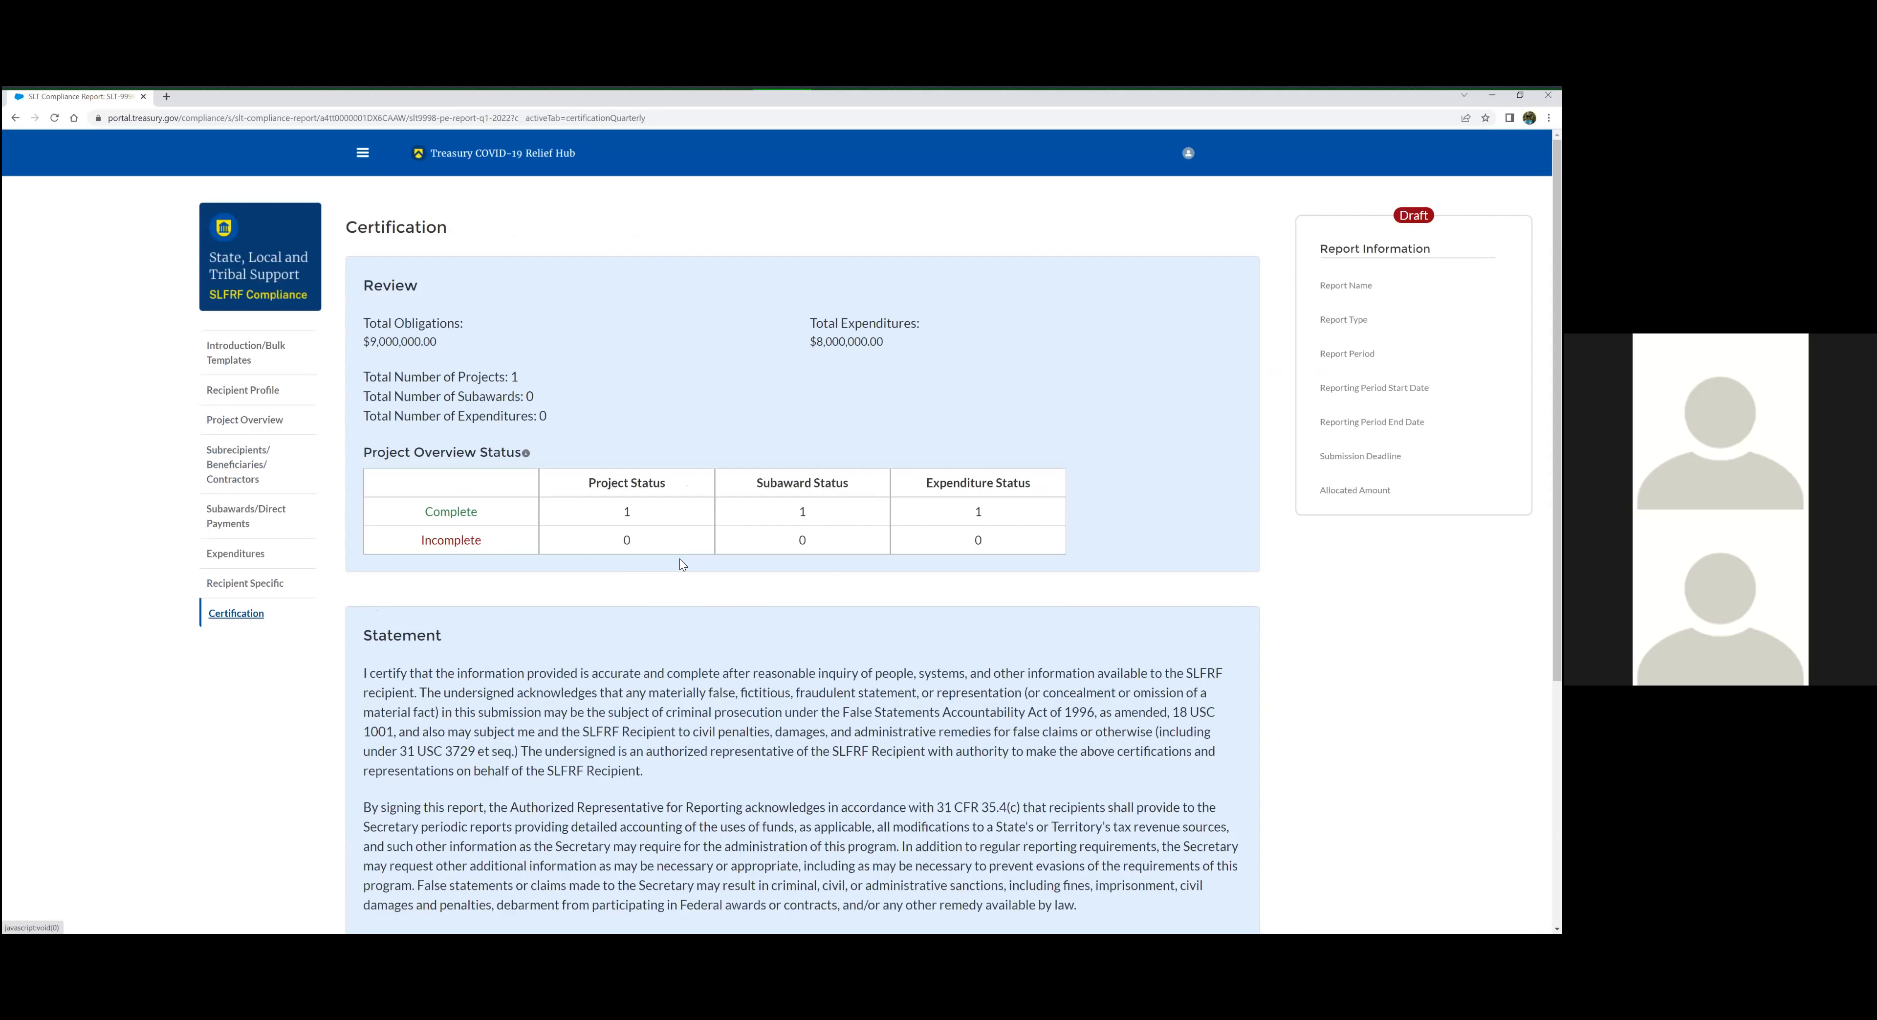
scroll(1199, 874, "down", 2)
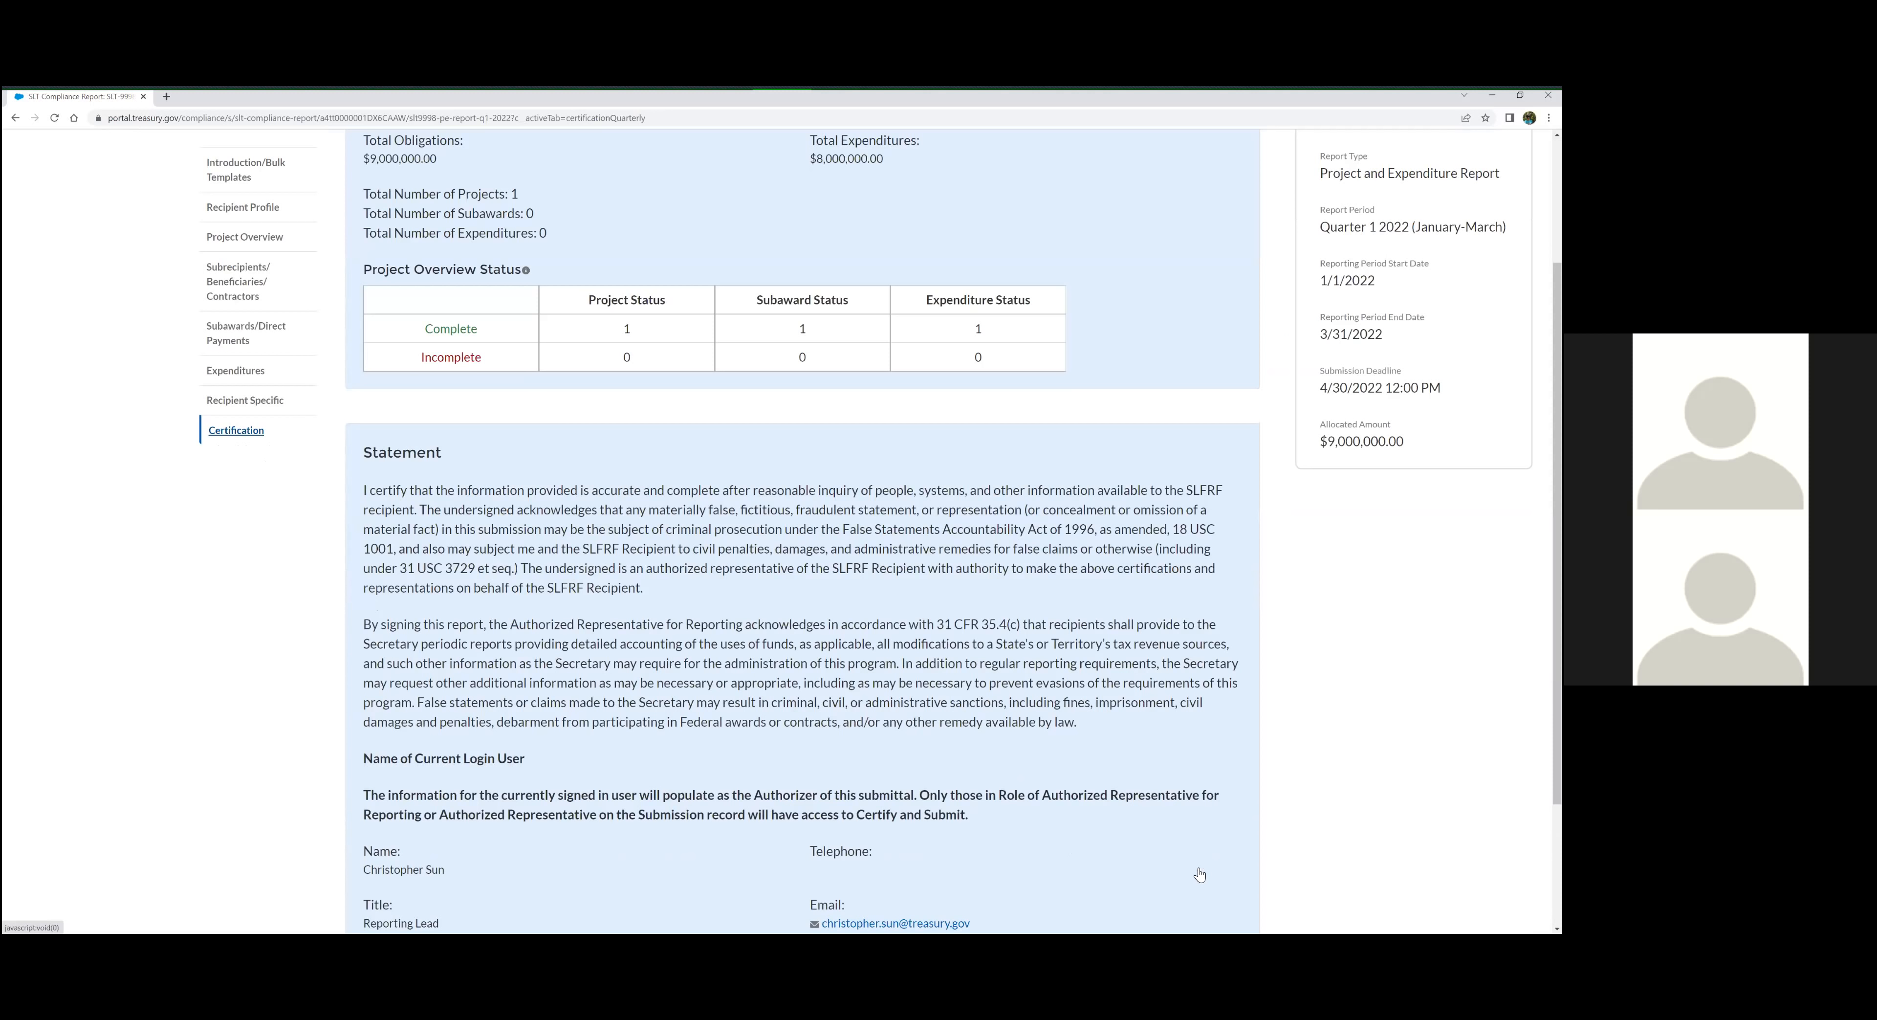
scroll(1199, 874, "down", 2)
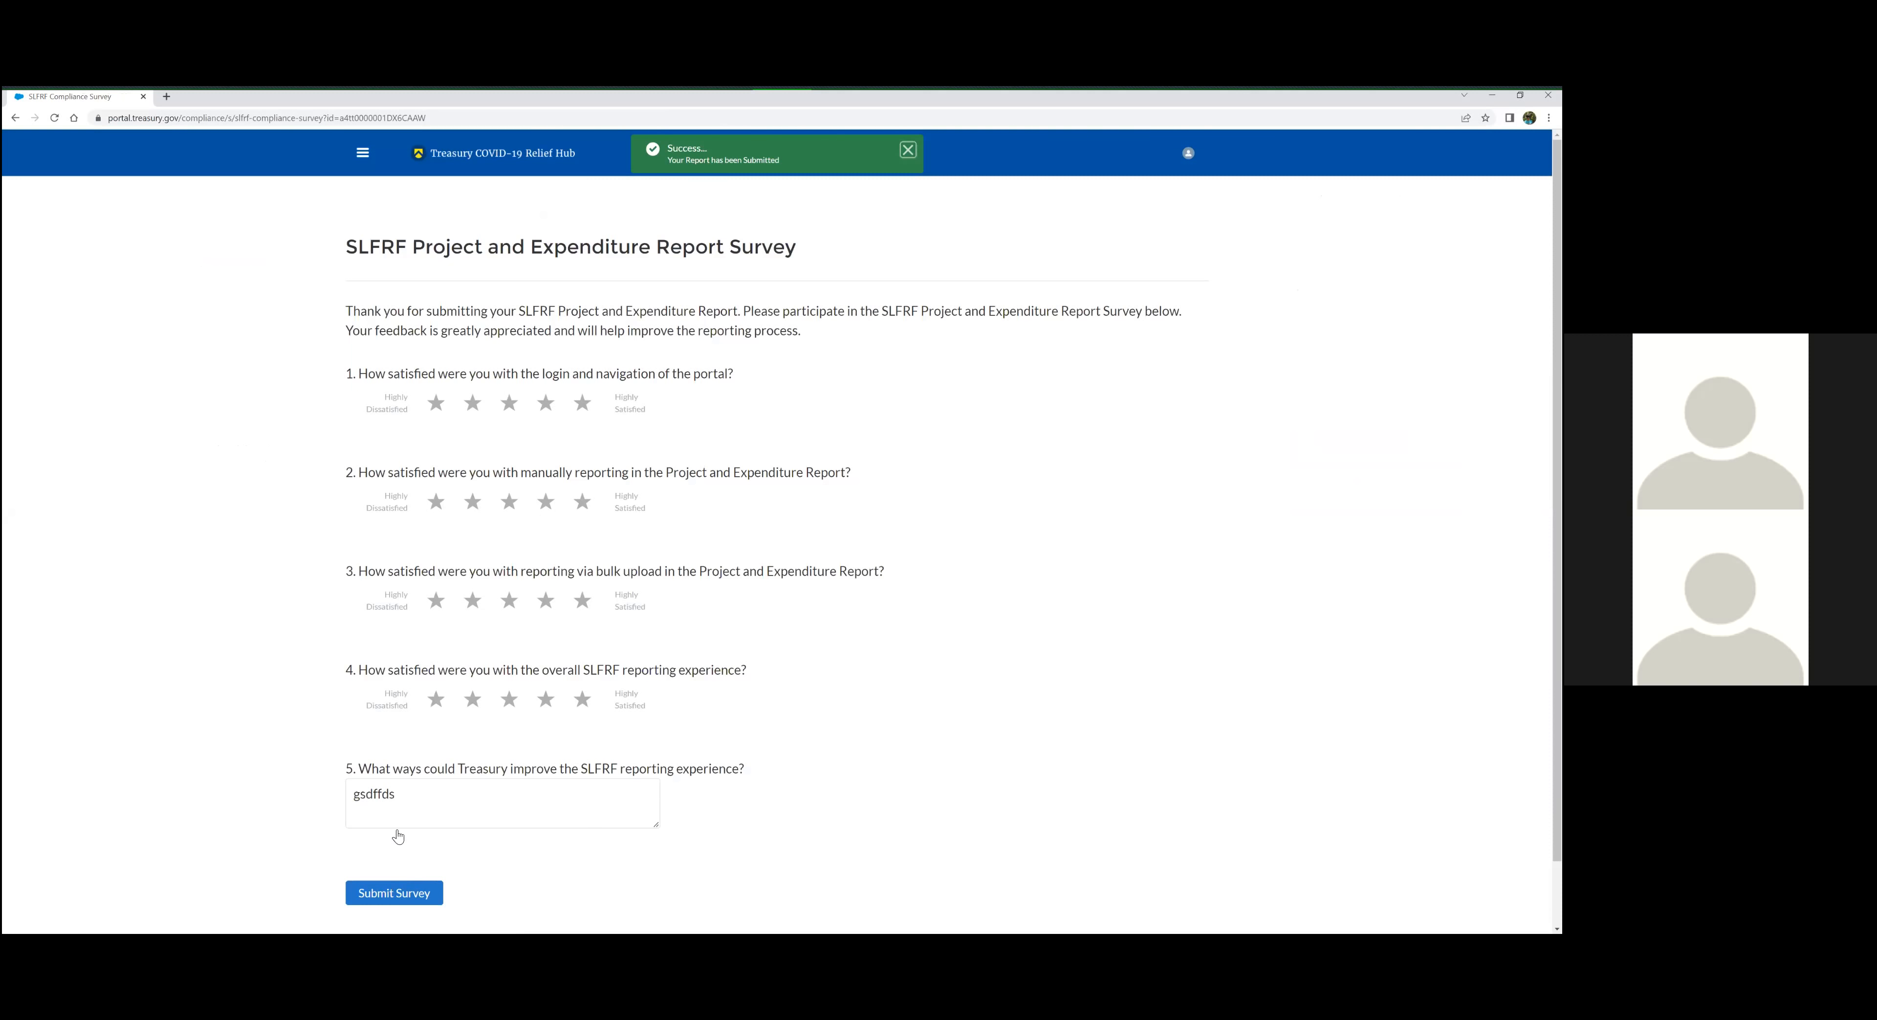
scroll(452, 678, "down", 1)
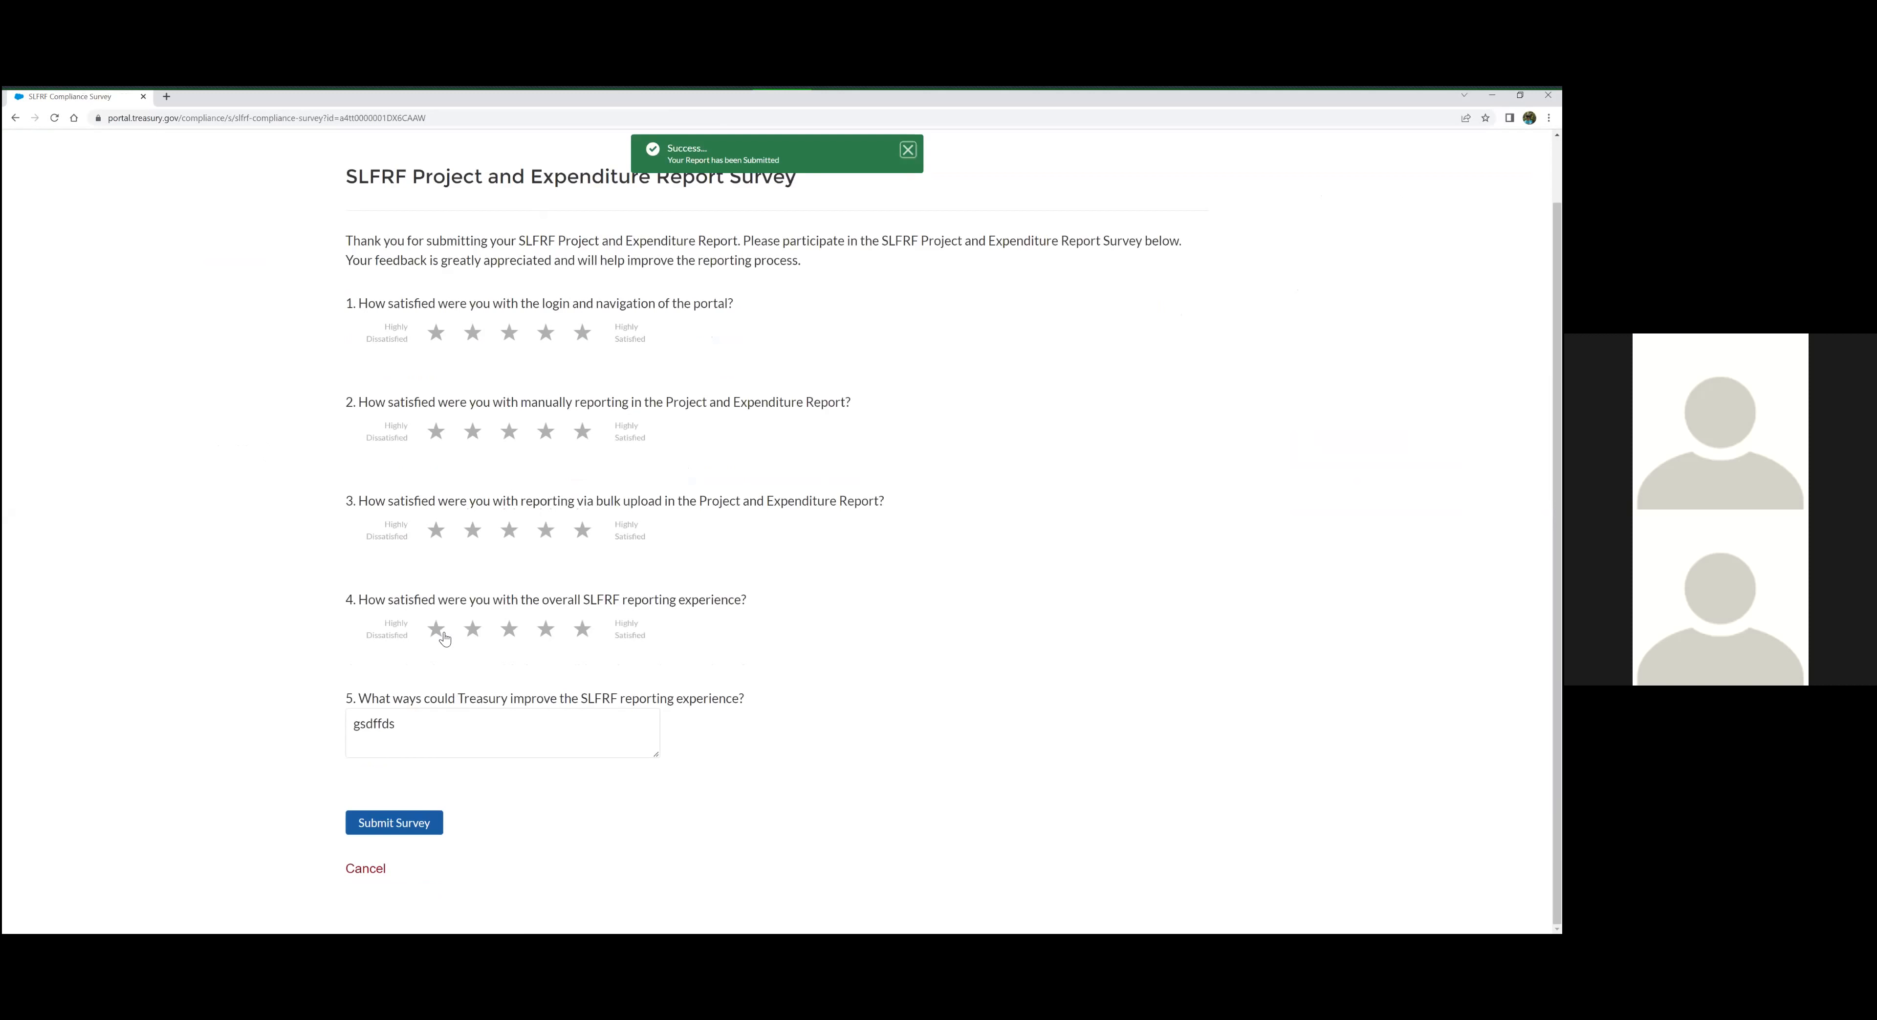
left_click(366, 868)
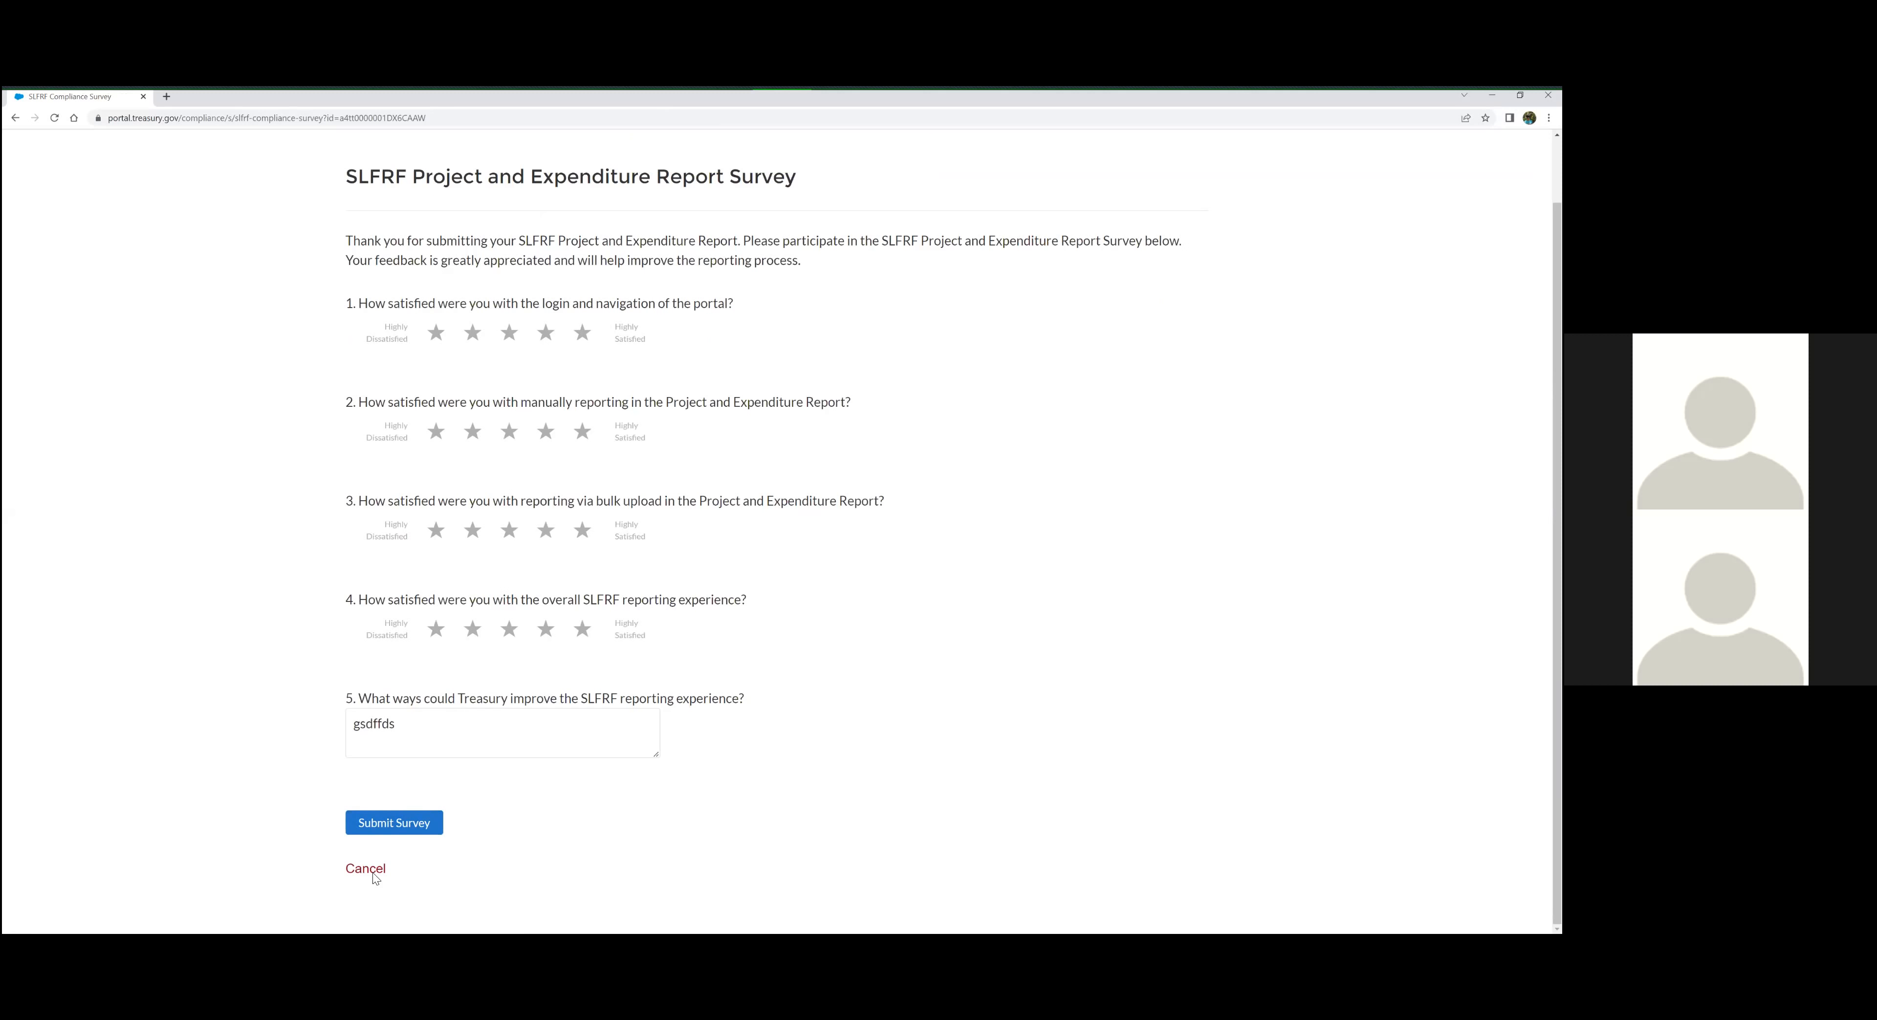